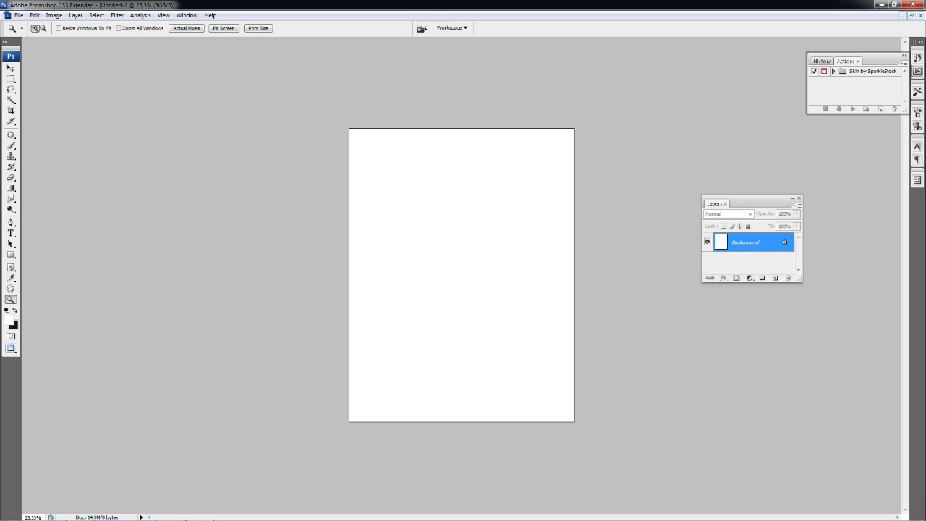
- Open the Harley Quinn photo and crop around the figure, removing the watermark band
key(ctrl+o)
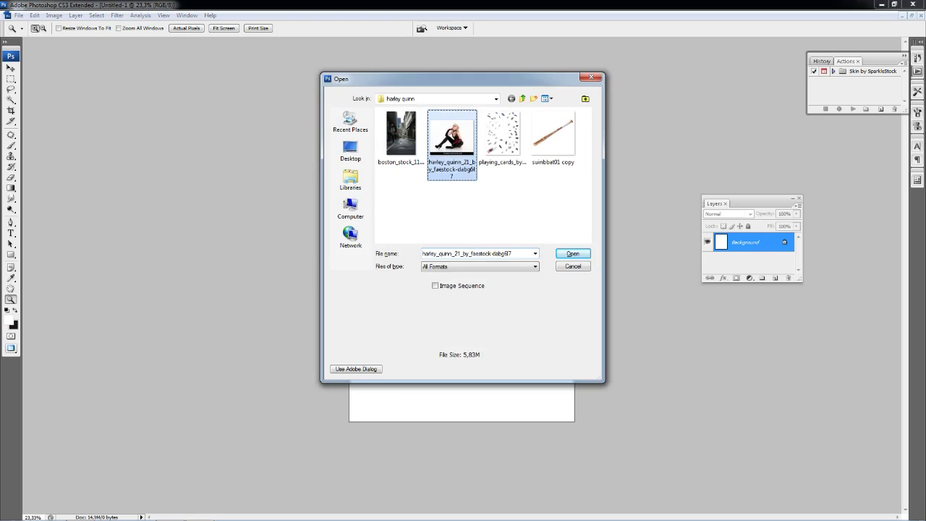
key(Return)
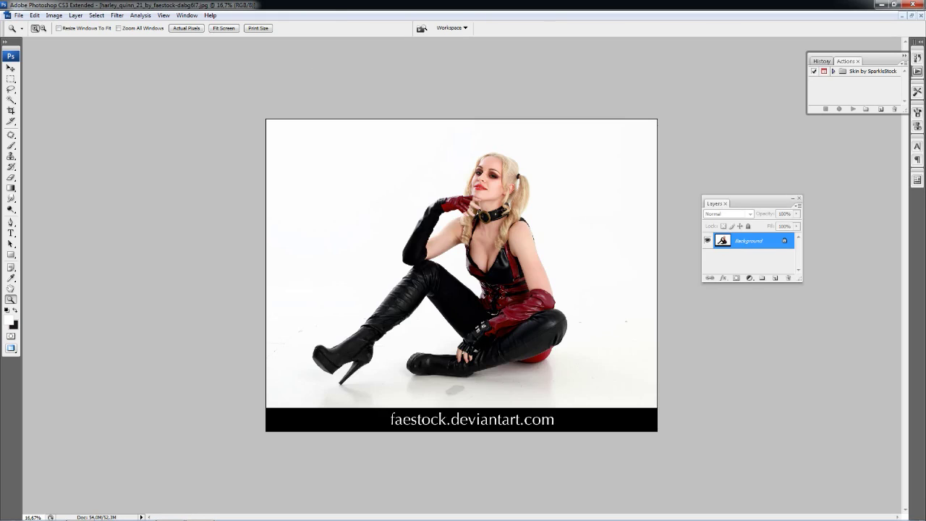
key(c)
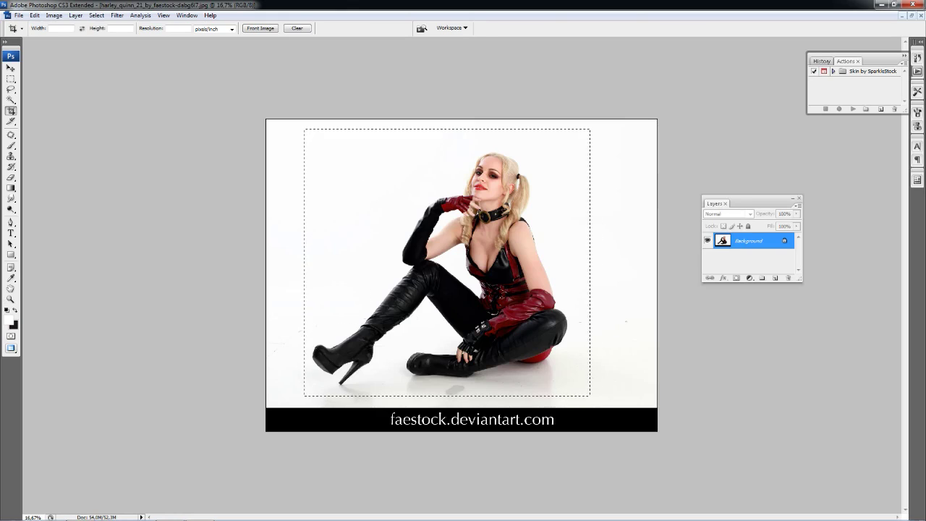
drag(367, 325, 590, 397)
key(Return)
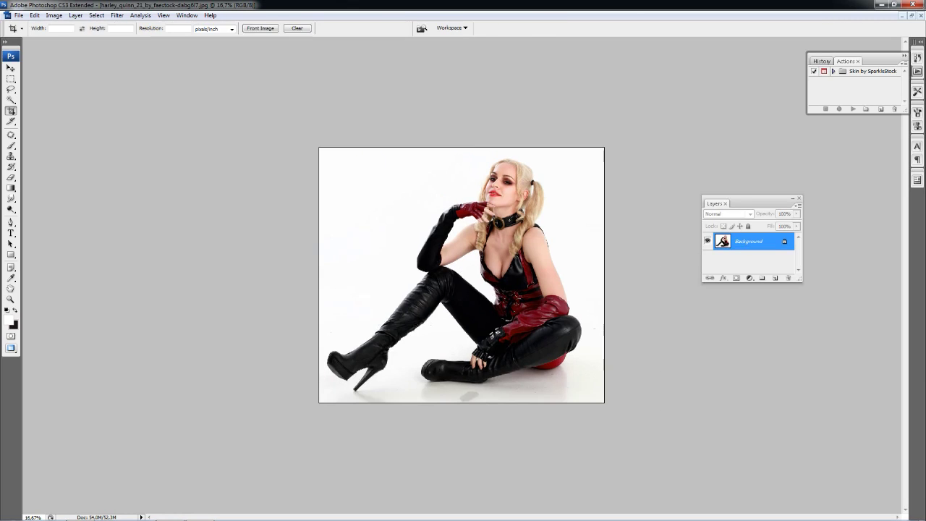
- Resize the cropped image to a width of 2000
key(alt+i)
key(Down)
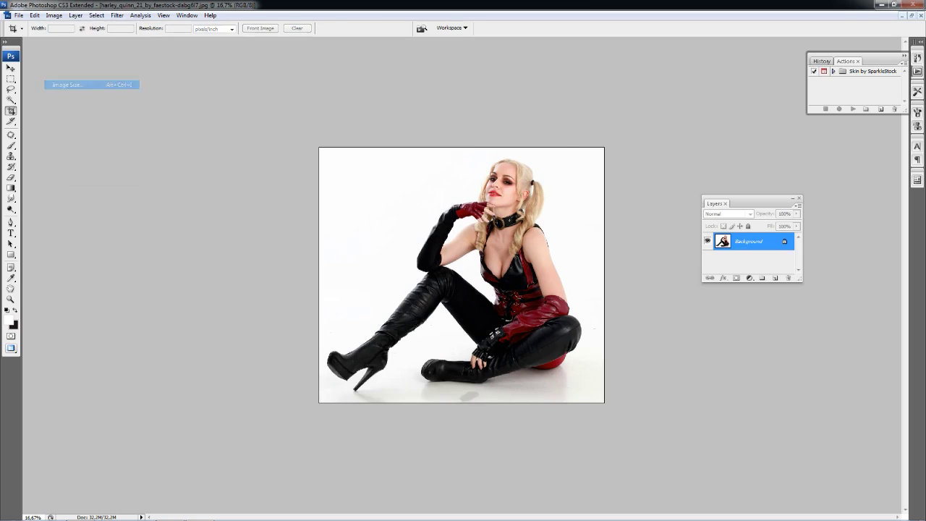
key(Return)
text(2000)
key(Return)
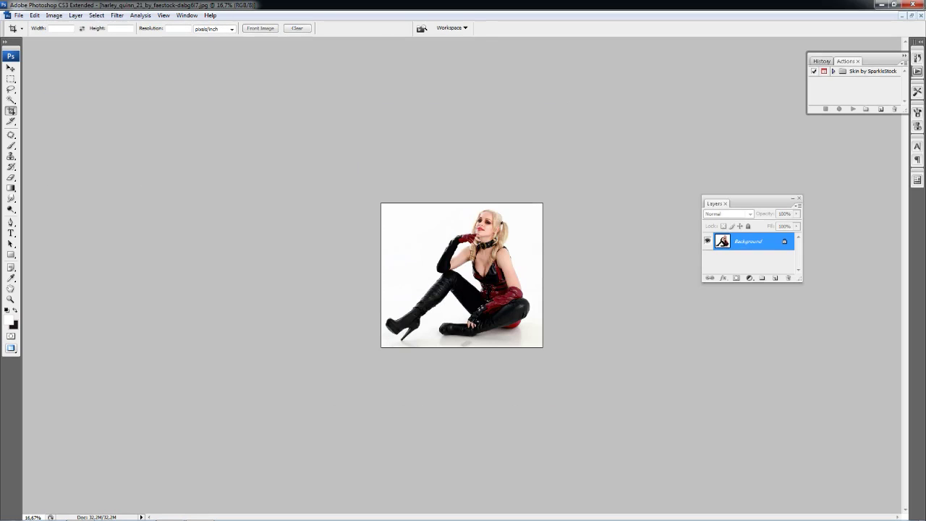
key(ctrl+o)
- Open the Boston street photo and move it into Untitled-1 to fill the canvas
click(386, 128)
key(Return)
key(f)
key(f)
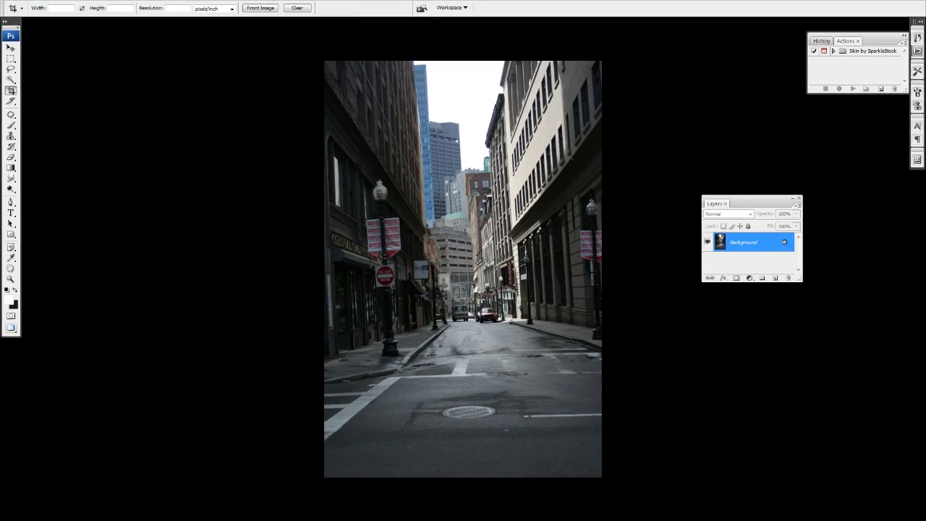
key(f)
key(v)
drag(361, 289, 181, 394)
drag(195, 304, 177, 217)
drag(188, 253, 188, 275)
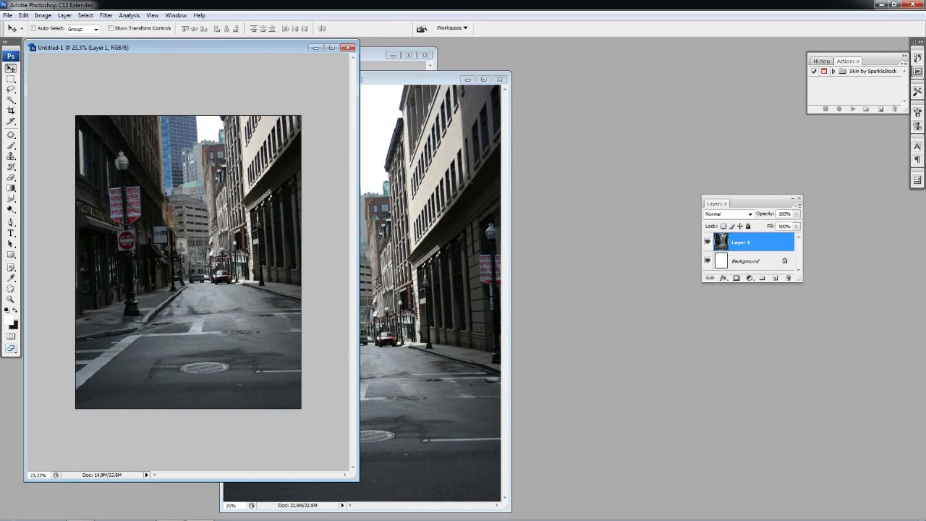
- Close the Boston photo and drag the cosplay photo into the untitled document
key(f)
key(f)
key(f)
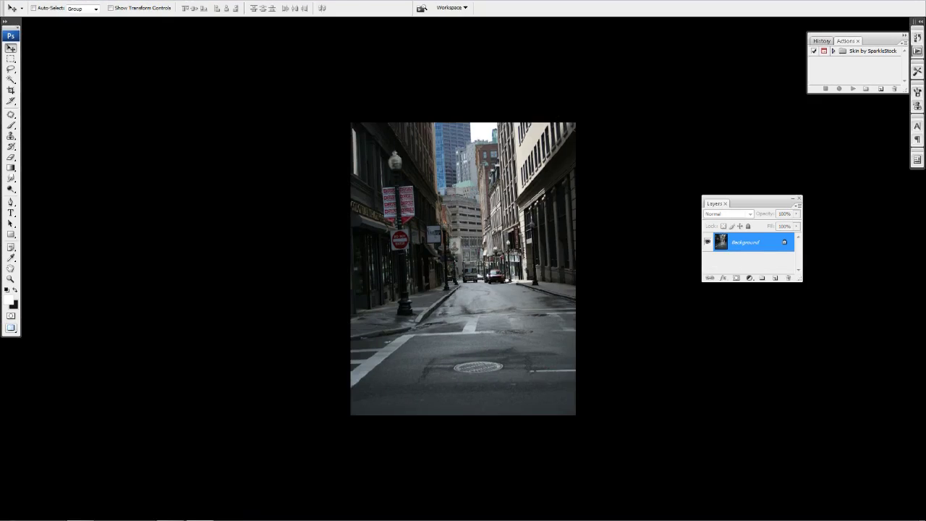
key(f)
click(499, 79)
click(398, 217)
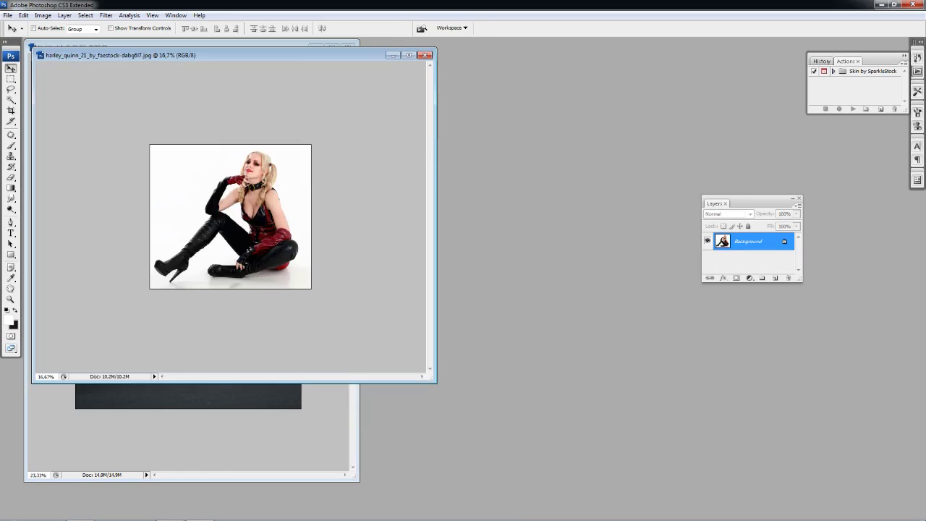
drag(217, 51, 383, 98)
drag(391, 267, 150, 272)
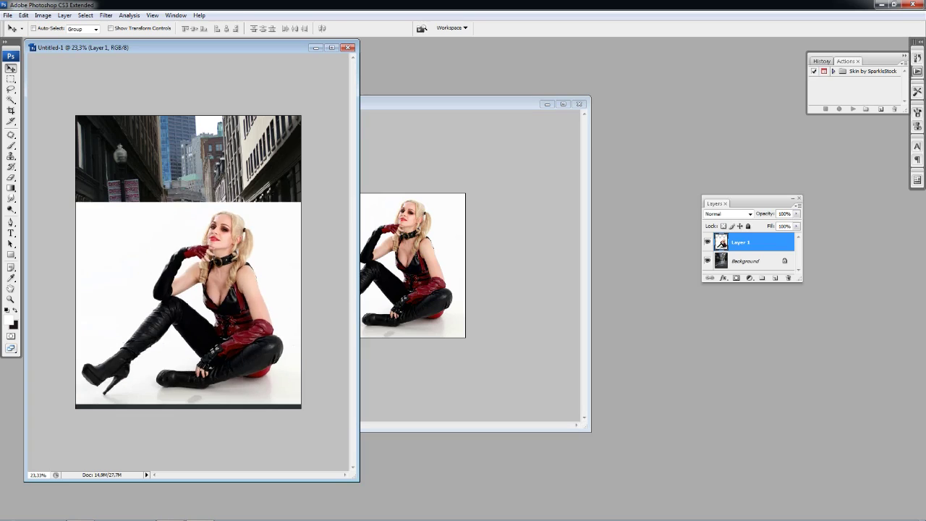
- Scale the cosplay layer to the canvas width and zoom the view to about 50%
key(f)
key(z)
key(ctrl+plus)
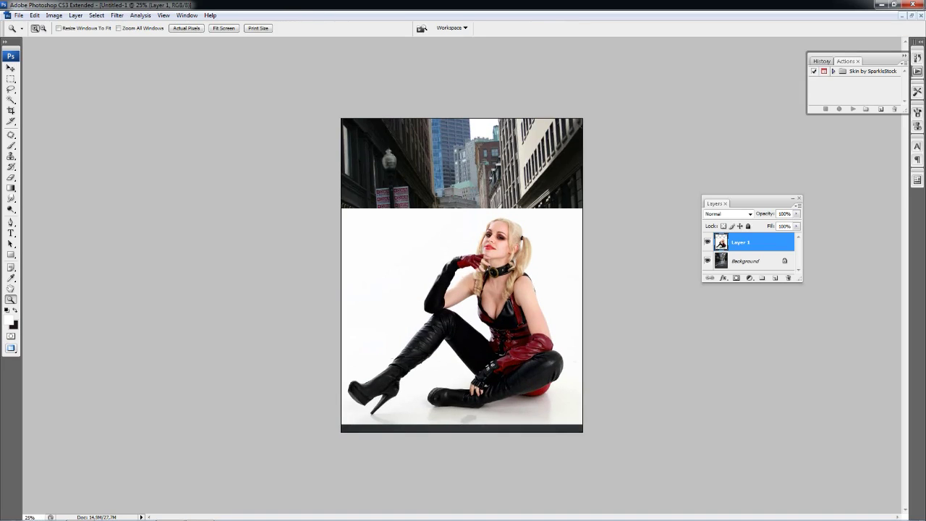
key(ctrl+plus)
key(f)
key(ctrl+plus)
scroll(427, 275, down, 1)
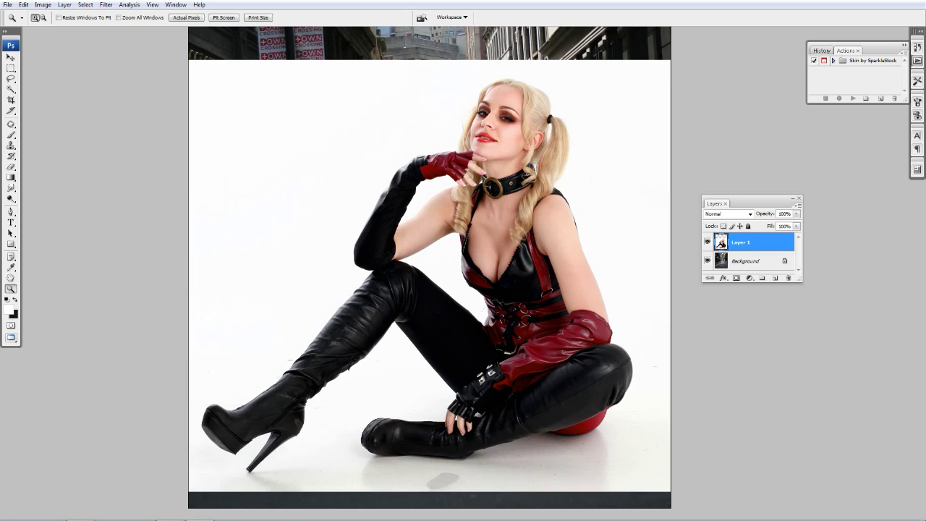
- Hide the street background and add a Hue/Saturation adjustment layer with Saturation 5
click(706, 261)
click(748, 278)
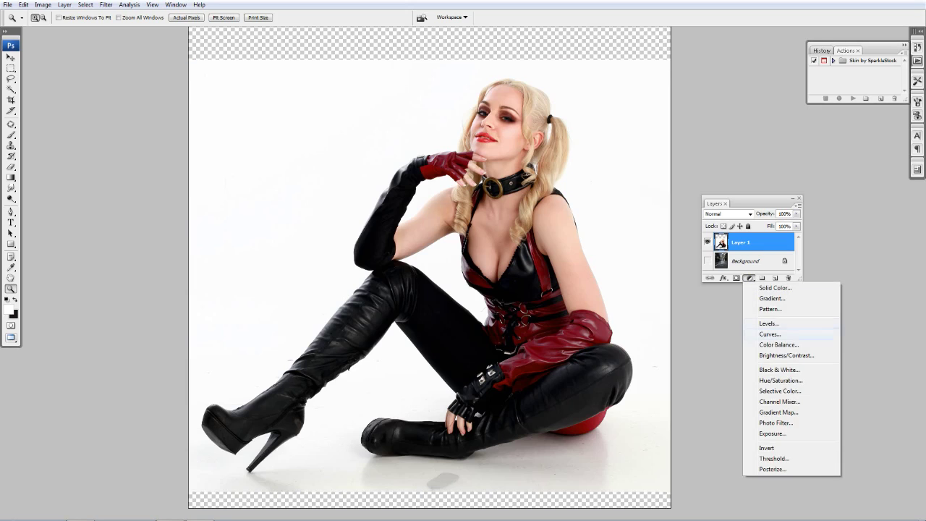
click(780, 379)
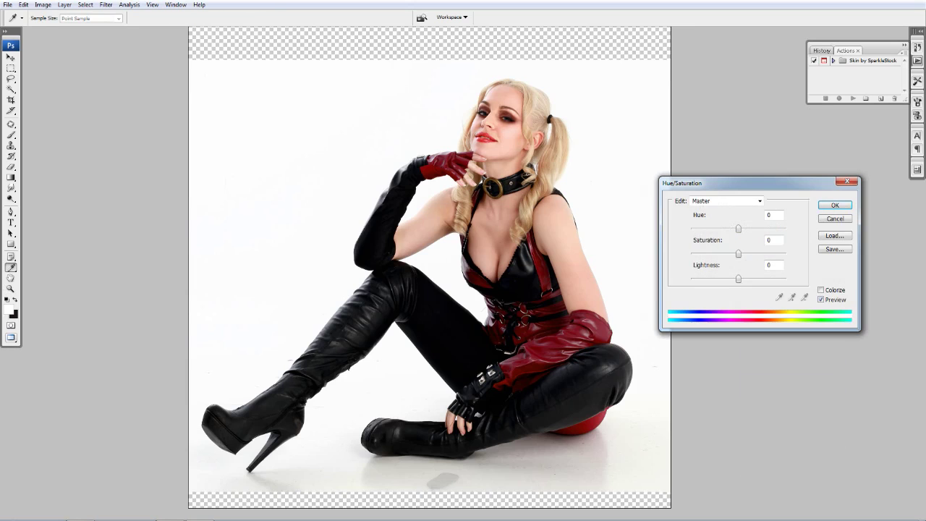
text(5)
click(835, 205)
- Add a Brightness/Contrast adjustment with Brightness -24 and higher contrast, then zoom onto her face
click(749, 278)
click(785, 355)
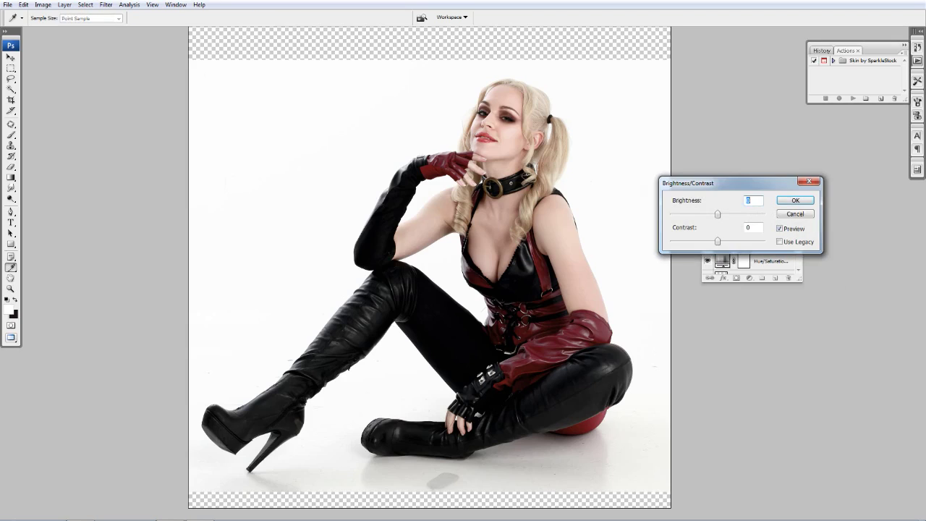
key(shift+Down)
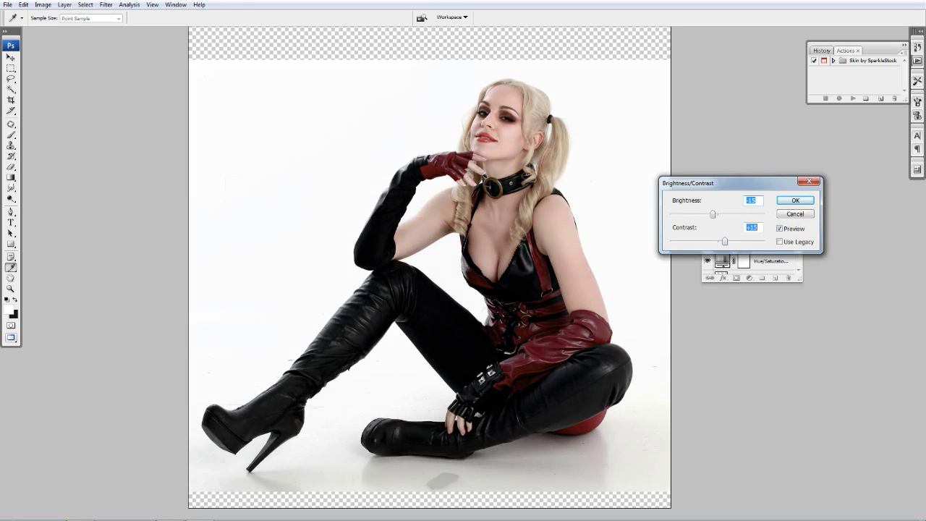
key(shift+Tab)
key(shift+Down)
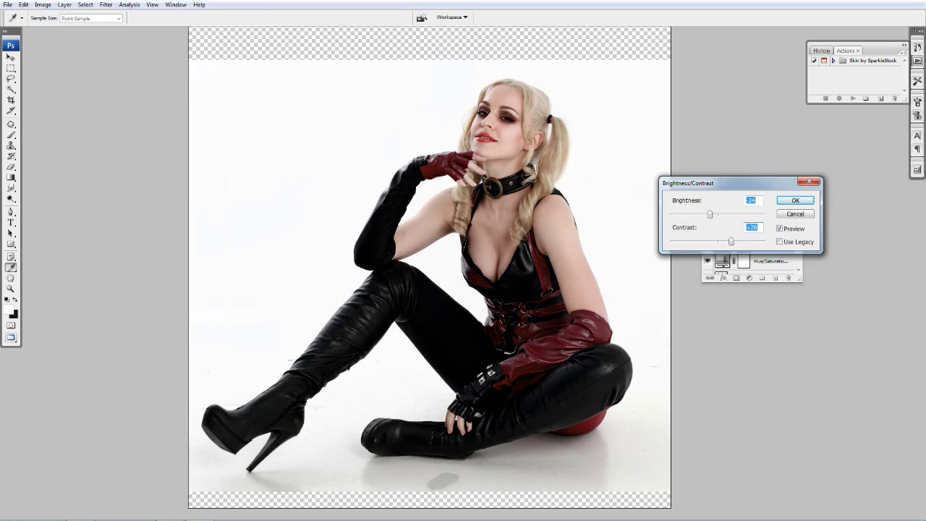
key(Return)
key(z)
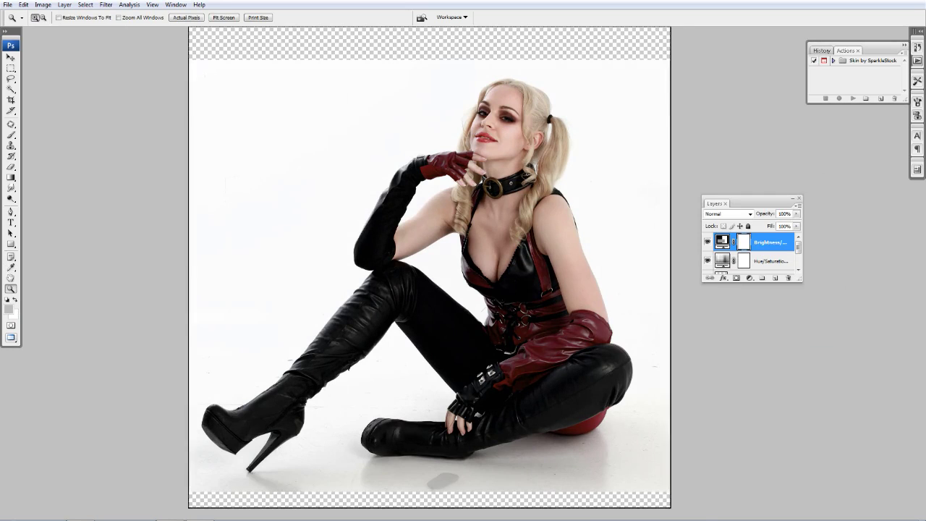
click(489, 230)
drag(282, 29, 684, 343)
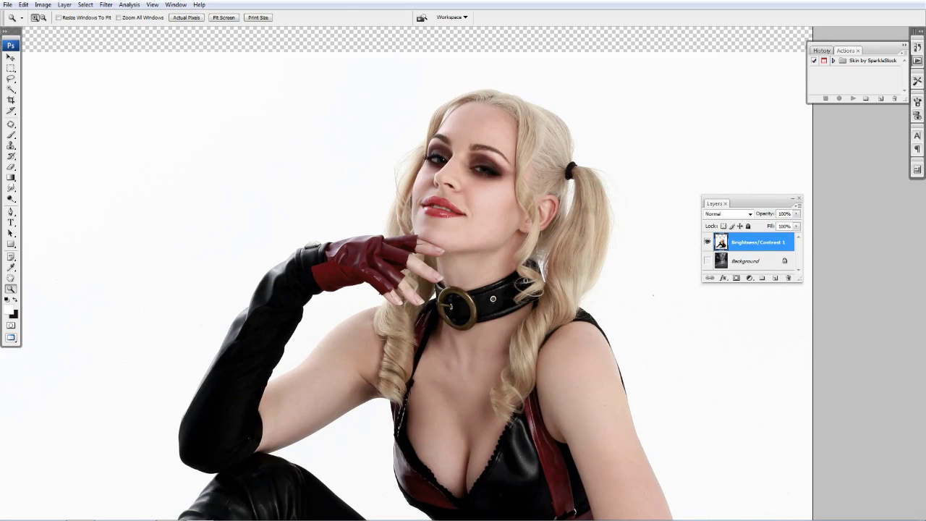
- Run the Skin Airbrushing action from the Skin by SparkleStock set
click(833, 60)
click(866, 80)
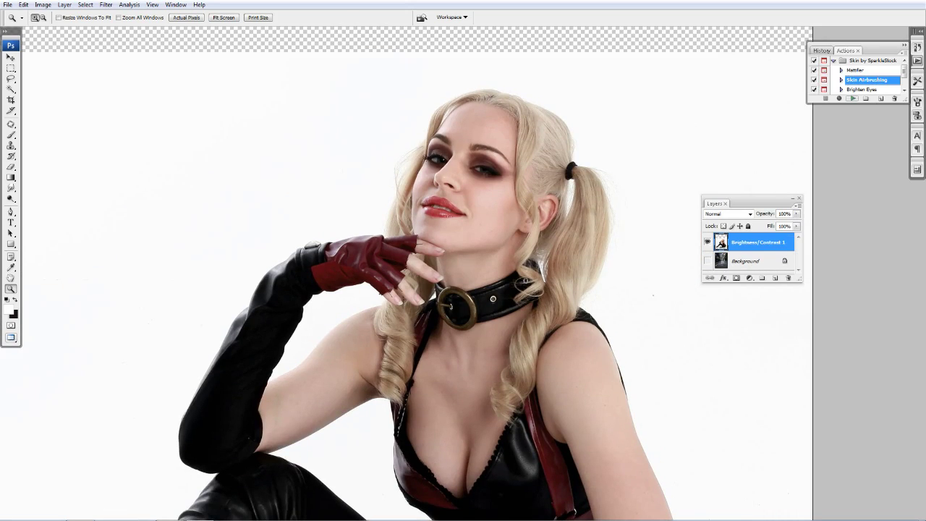
click(853, 98)
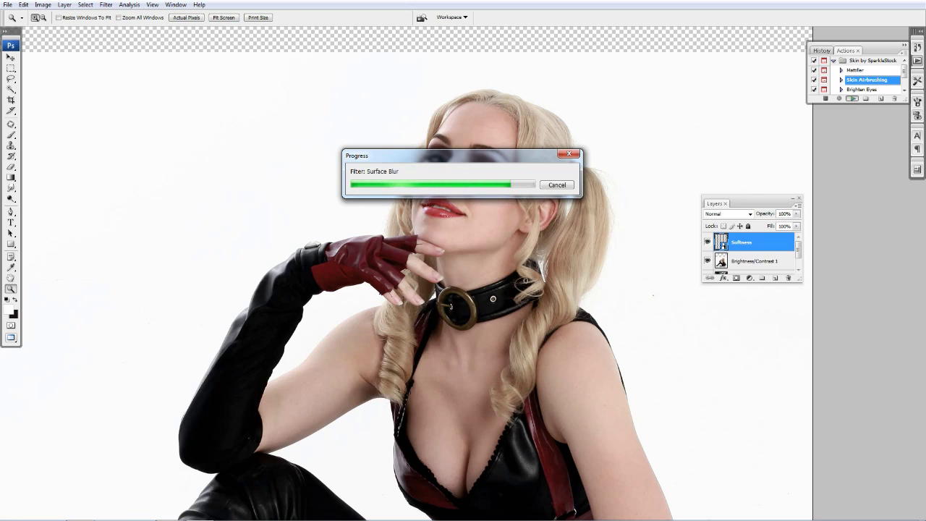
key(Return)
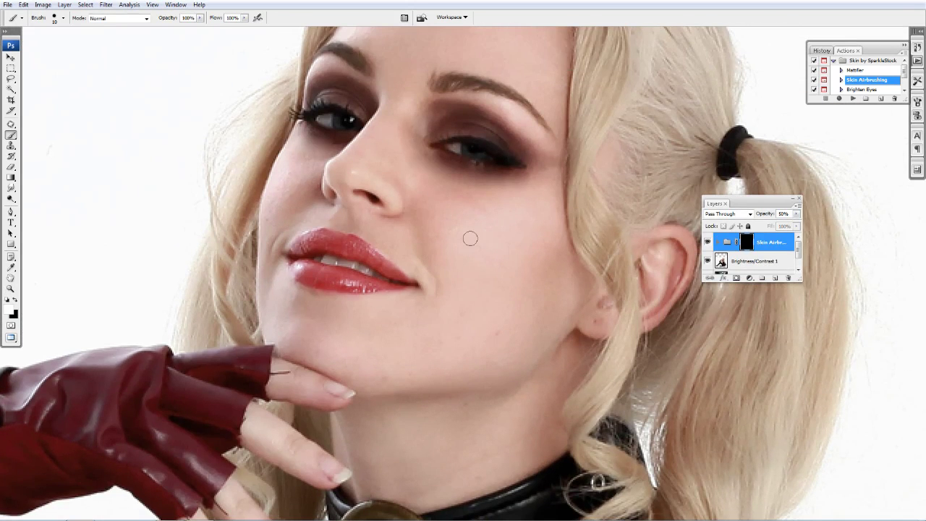
- Set the brush to 45 px and paint the airbrush mask over her skin
key(bracketright)
key(bracketright)
right_click(483, 218)
text(45)
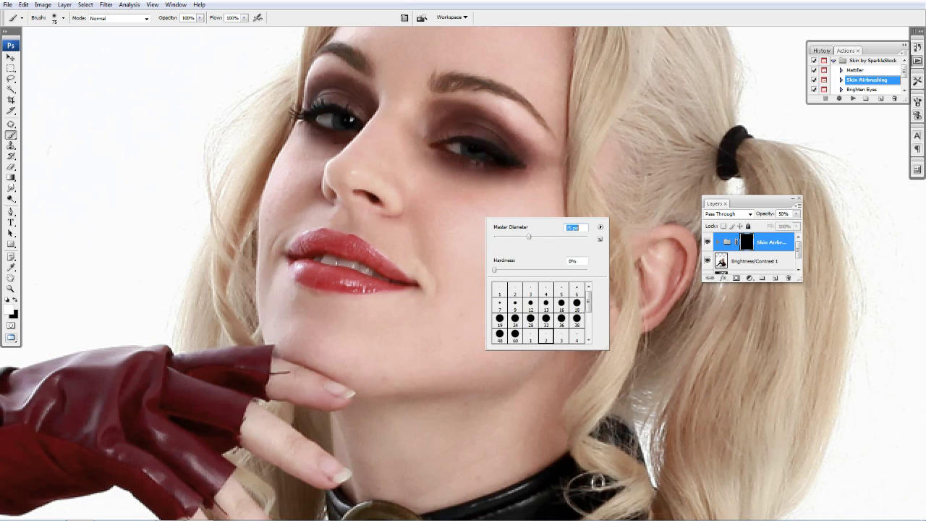
key(Return)
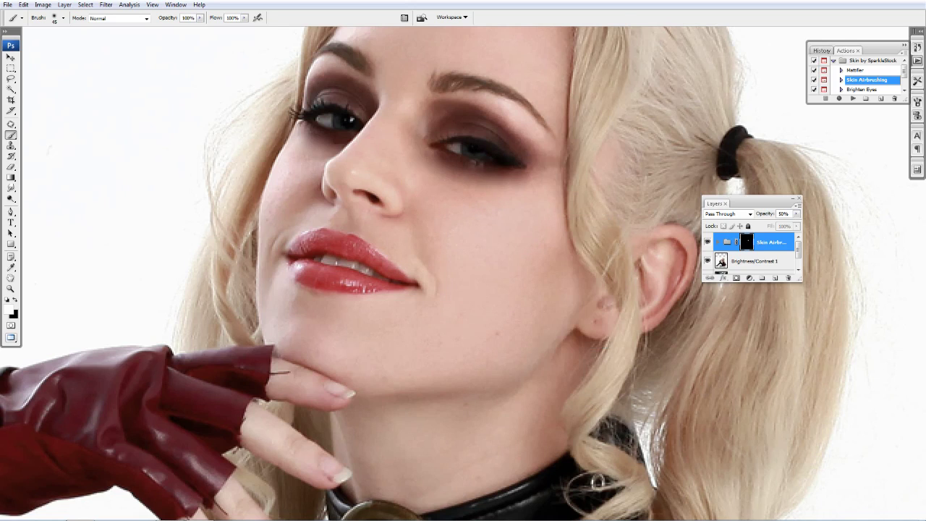
scroll(405, 203, up, 2)
scroll(394, 197, up, 4)
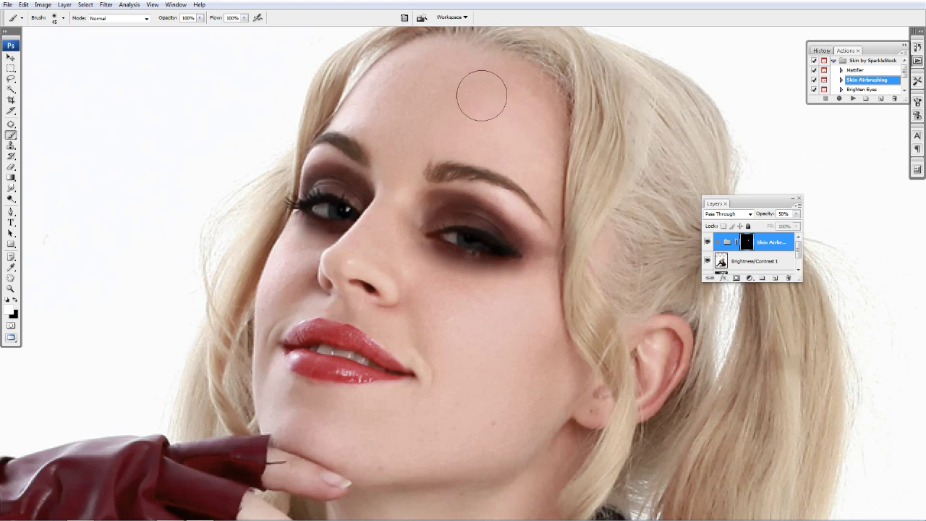
scroll(282, 271, down, 6)
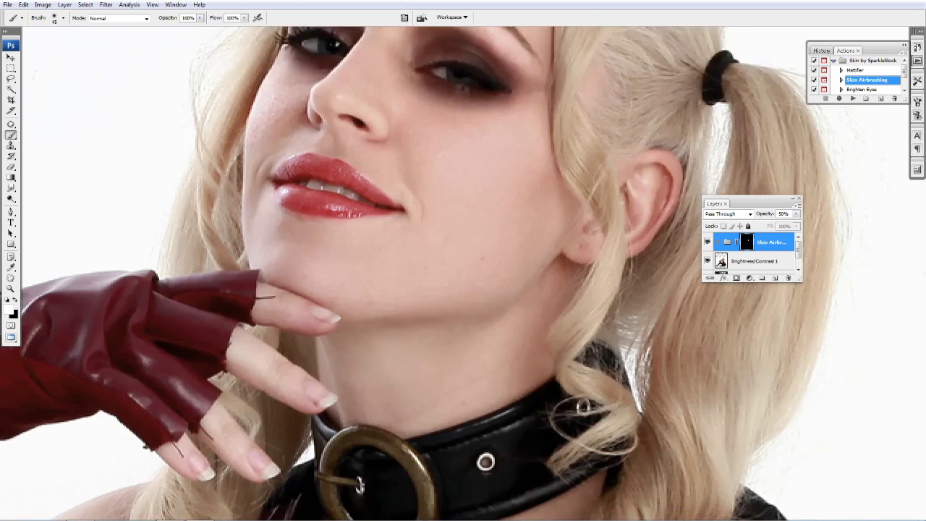
scroll(442, 274, down, 5)
scroll(393, 314, down, 10)
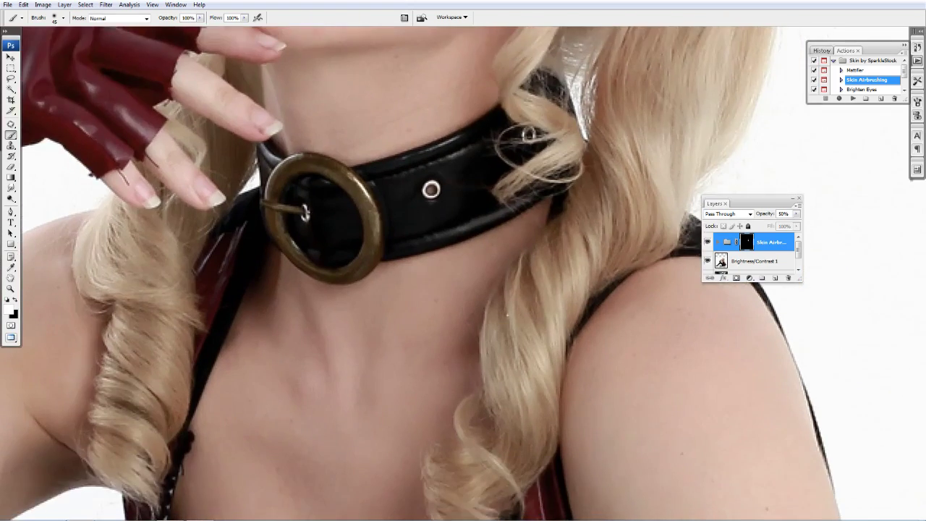
scroll(501, 211, down, 6)
scroll(501, 210, right, 7)
- Delete the Skin Airbrushing group and zoom out to see the whole face
key(Delete)
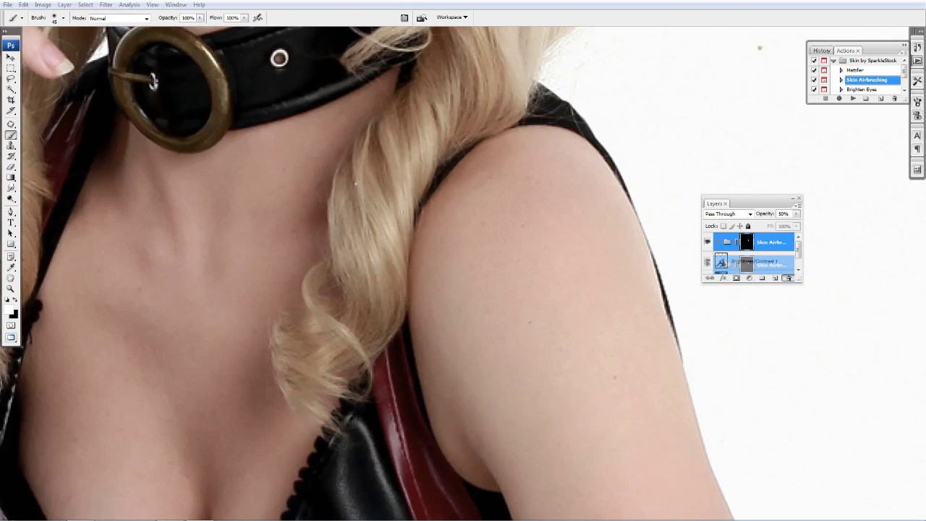
key(z)
key(ctrl+minus)
key(ctrl+minus)
key(ctrl+minus)
key(ctrl+minus)
- Duplicate the Brightness/Contrast layer and apply Surface Blur, previewing the skin magnified
key(ctrl+j)
click(106, 4)
mouse_move(111, 102)
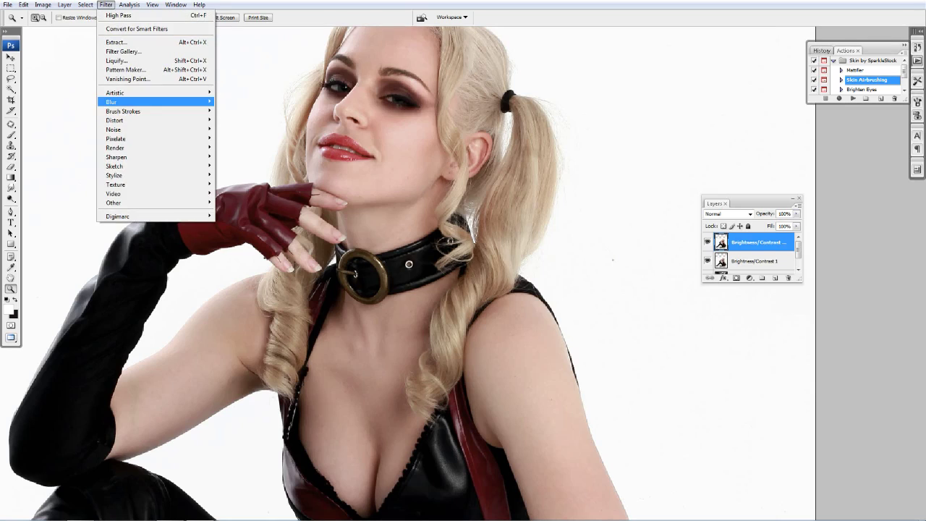
click(239, 193)
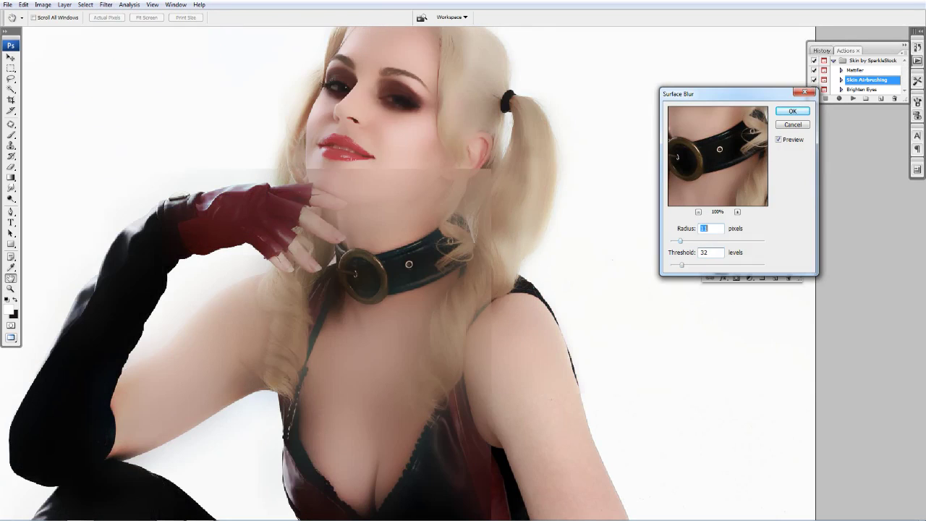
key(shift+Tab)
text(3)
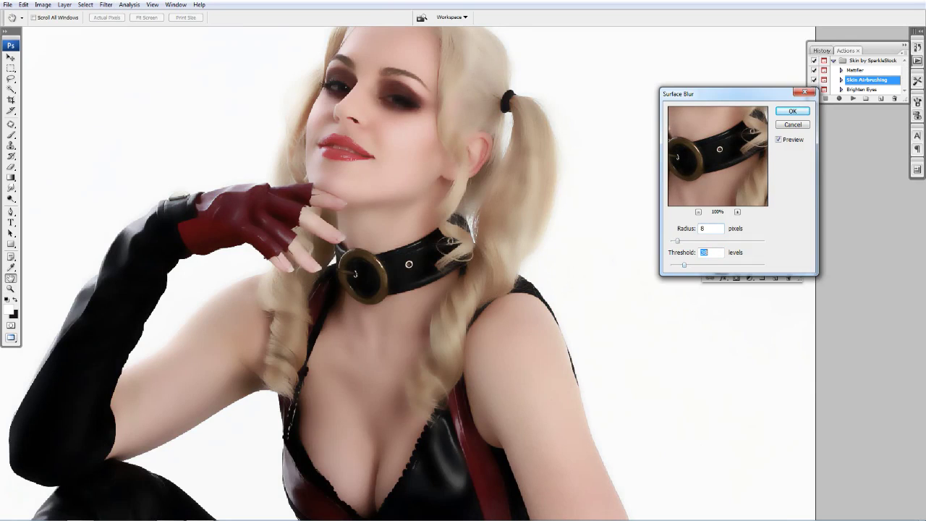
text(20)
click(365, 163)
click(737, 211)
click(737, 211)
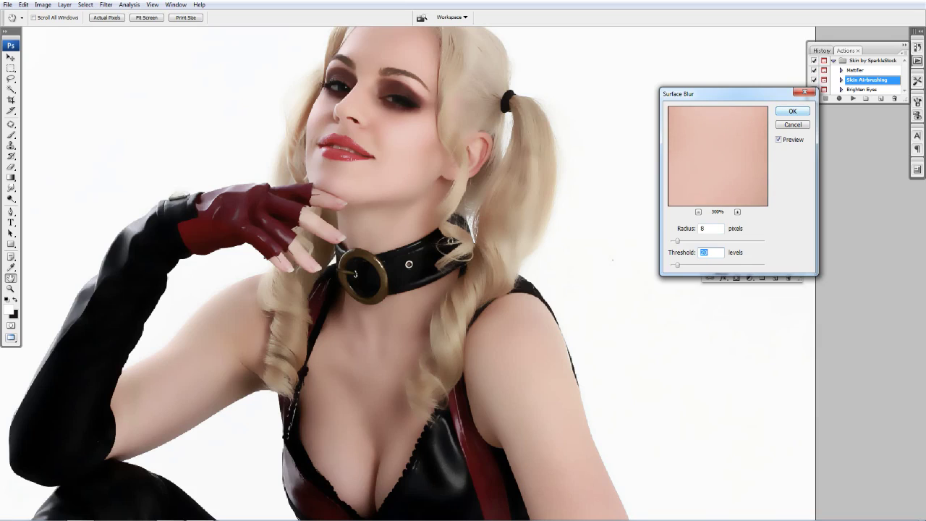
key(Return)
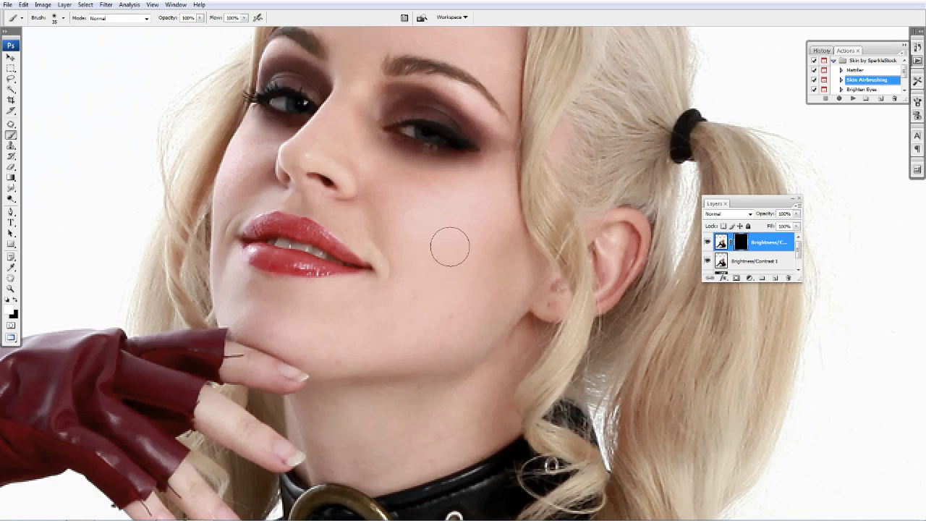
- Paint white on the mask with a smaller brush to reveal smoothing on face and neck
key(bracketleft)
key(bracketleft)
key(bracketleft)
scroll(433, 191, up, 4)
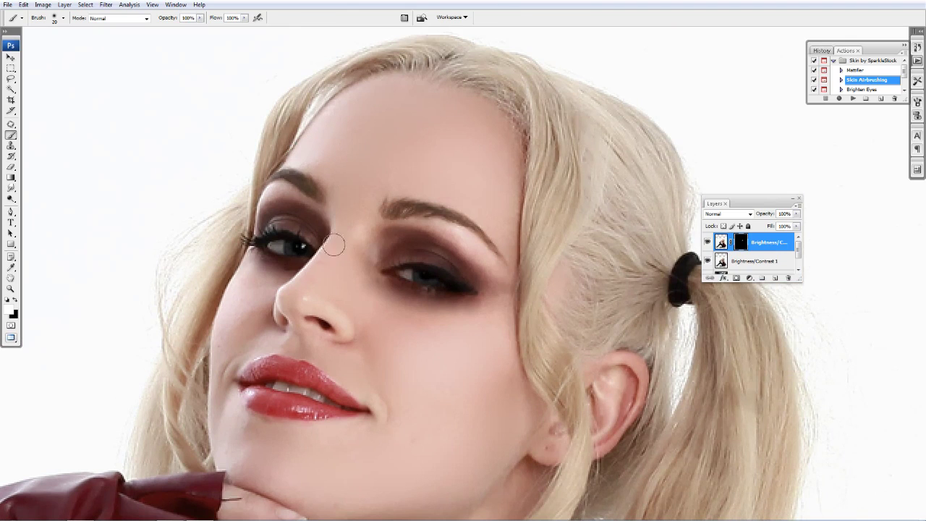
scroll(453, 235, down, 5)
scroll(453, 235, down, 4)
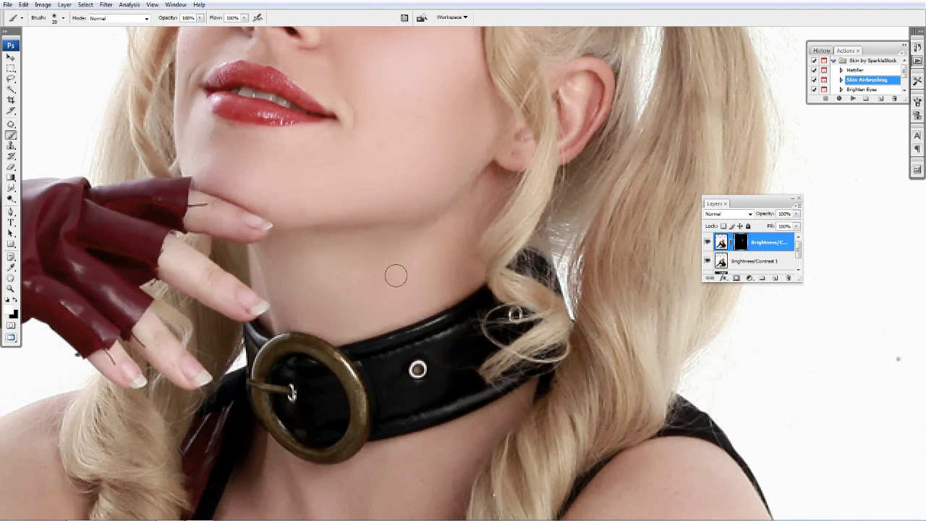
scroll(346, 284, down, 5)
scroll(347, 284, down, 3)
key(z)
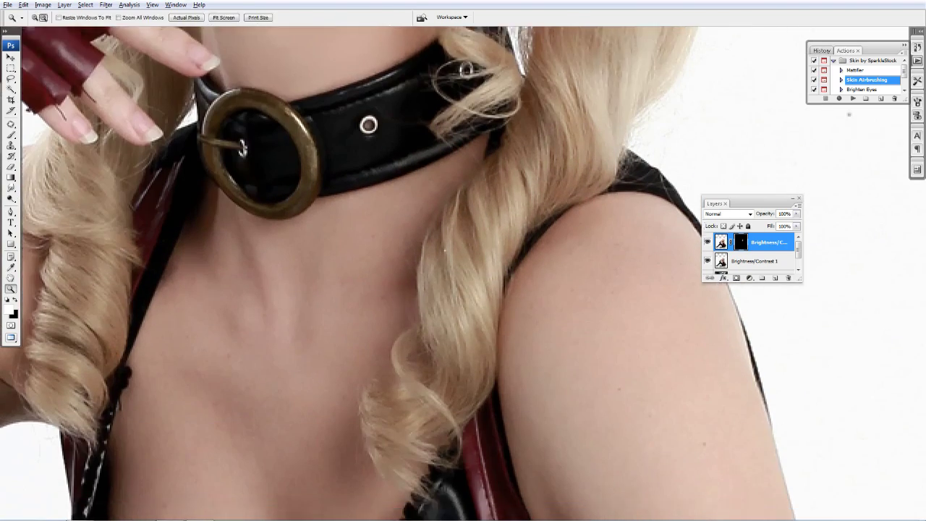
key(b)
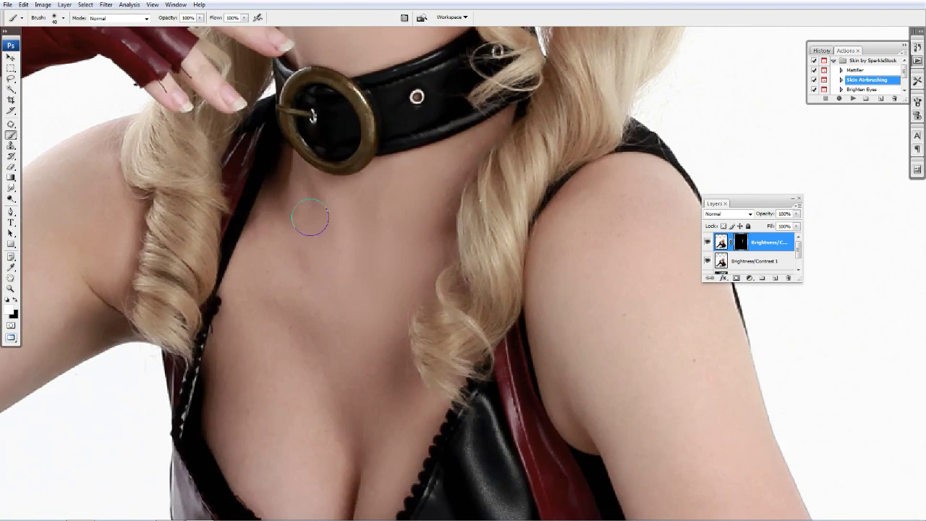
scroll(287, 301, down, 3)
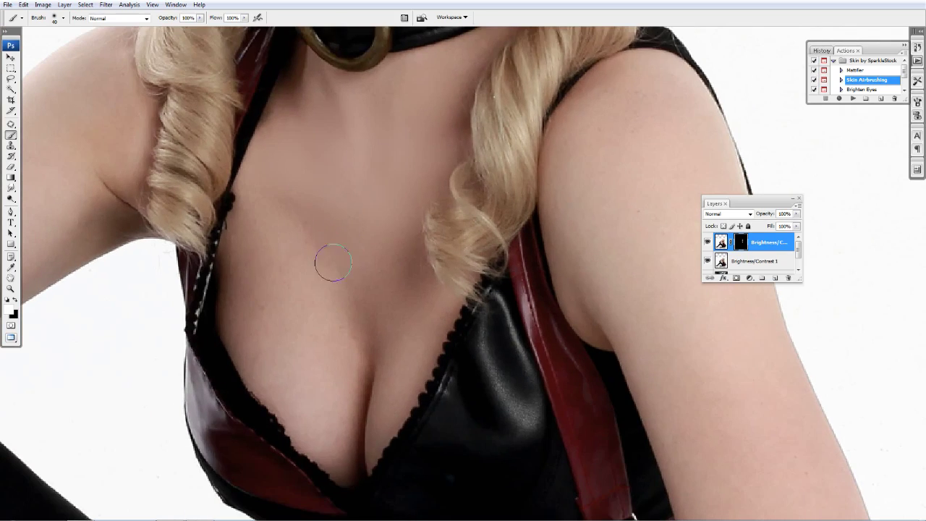
- Lower the smoothing layer's opacity to 86% and shift the view toward the chest
click(796, 225)
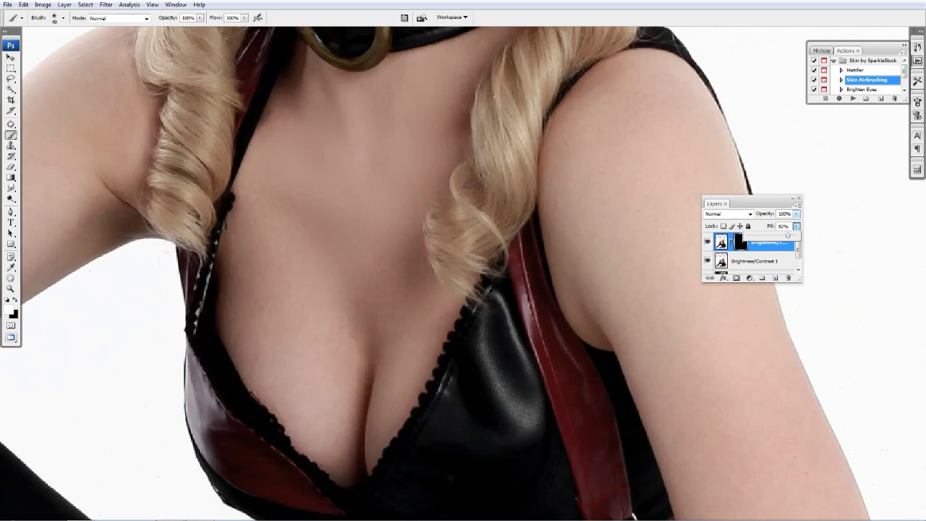
drag(797, 214, 789, 223)
click(285, 207)
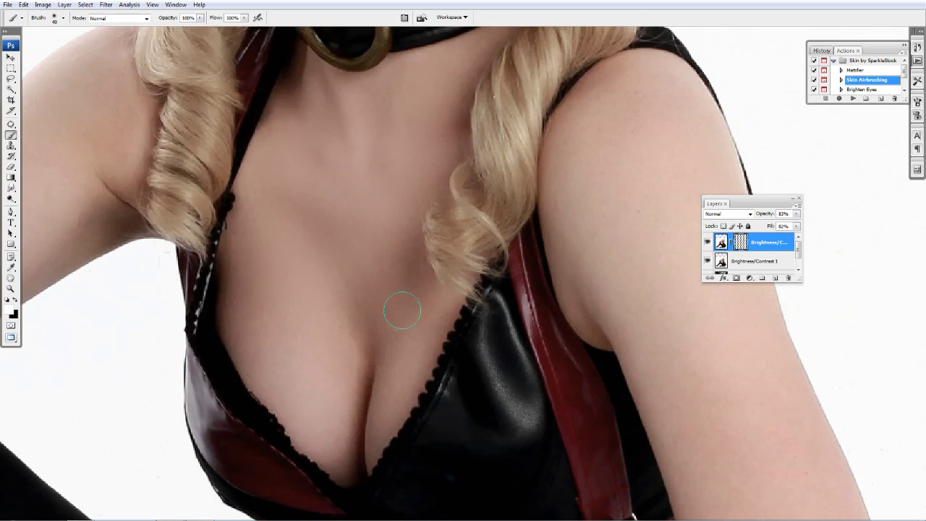
scroll(522, 128, right, 3)
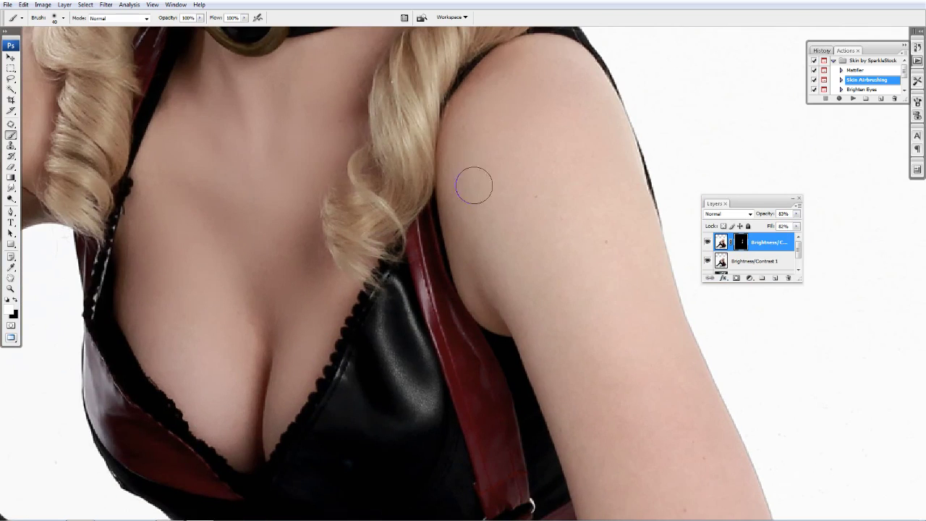
scroll(571, 159, down, 2)
scroll(572, 159, right, 2)
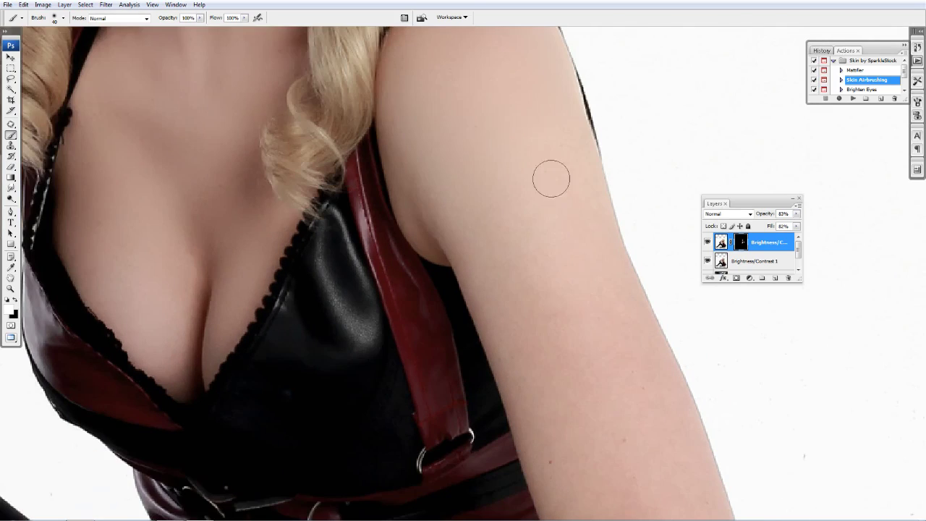
key(z)
scroll(549, 283, down, 2)
scroll(549, 282, right, 1)
- Paint the mask over the arm and chest skin
key(b)
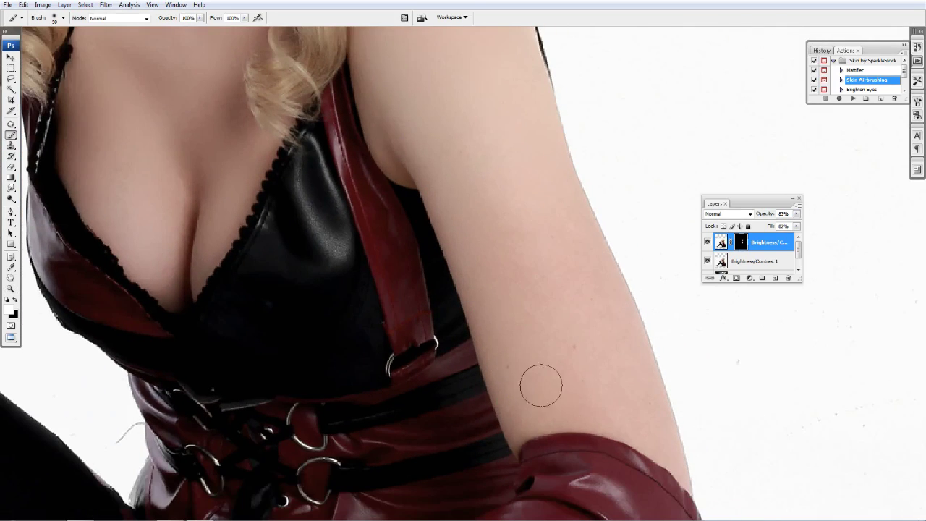
scroll(549, 304, down, 3)
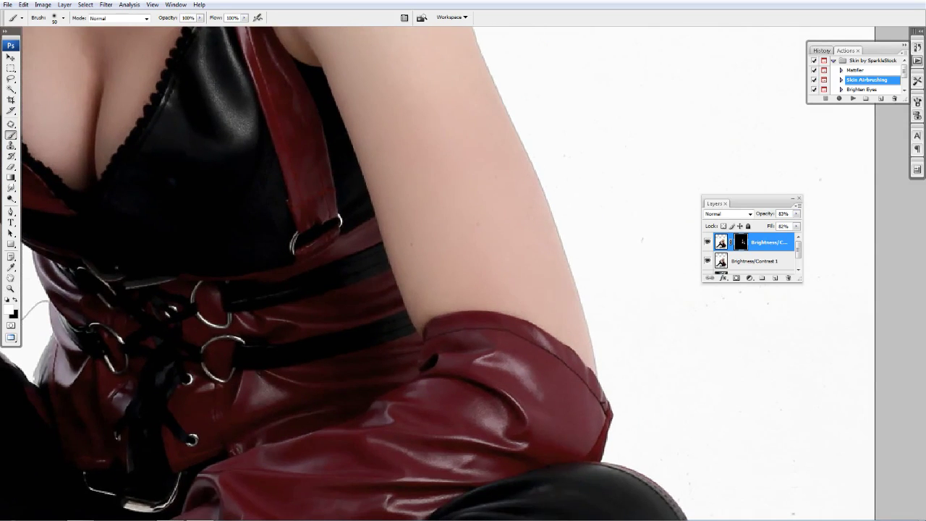
scroll(533, 280, left, 3)
scroll(463, 275, up, 2)
scroll(462, 275, left, 5)
scroll(355, 166, up, 3)
scroll(355, 165, left, 3)
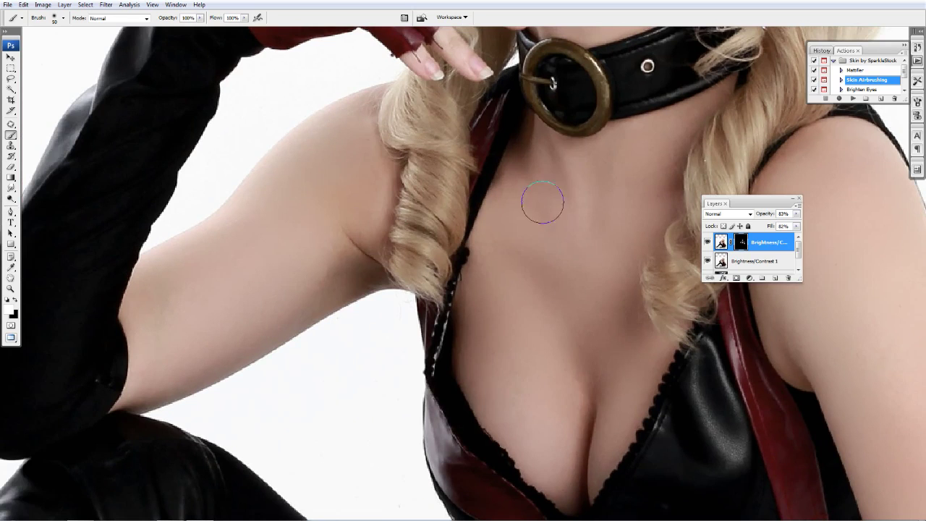
scroll(523, 186, up, 10)
scroll(523, 185, right, 3)
- Zoom out to the whole figure and set the smoothing layer's opacity to 59%
key(z)
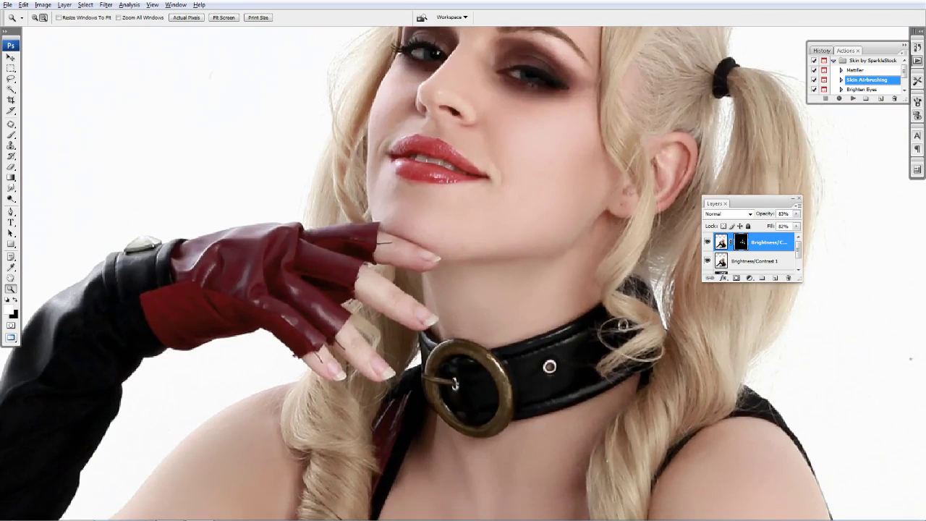
key(ctrl+minus)
key(ctrl+minus)
click(796, 214)
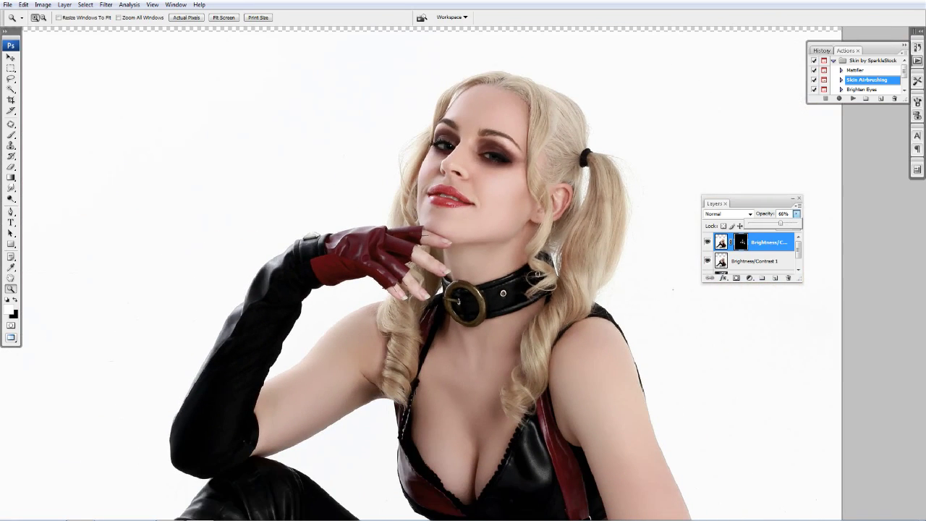
click(715, 234)
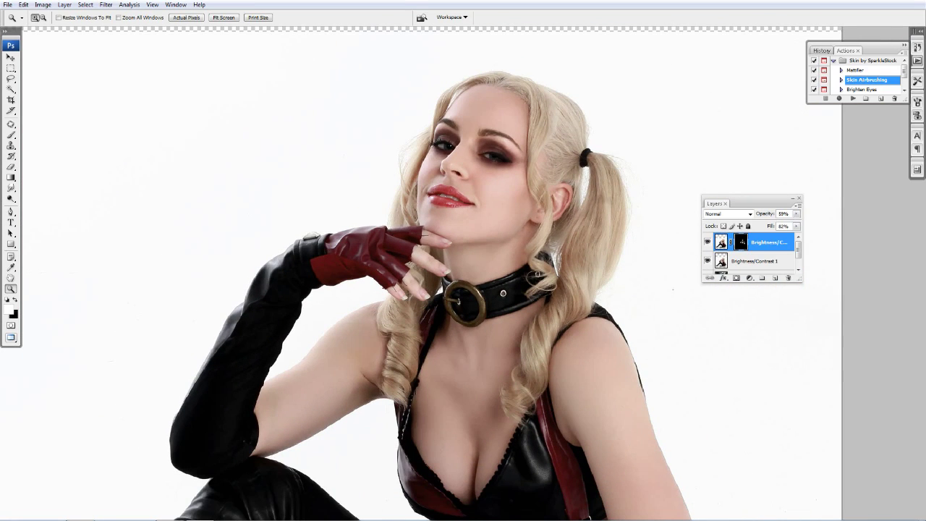
key(b)
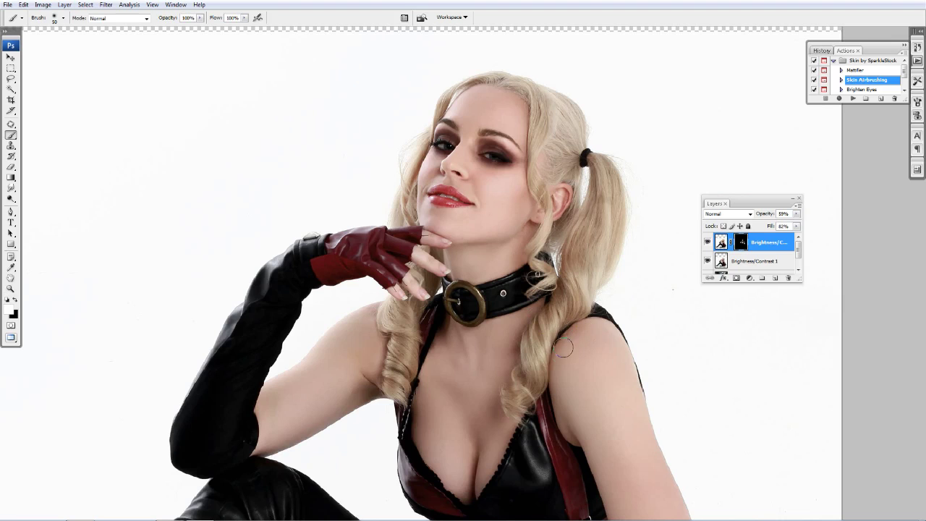
drag(580, 432, 537, 326)
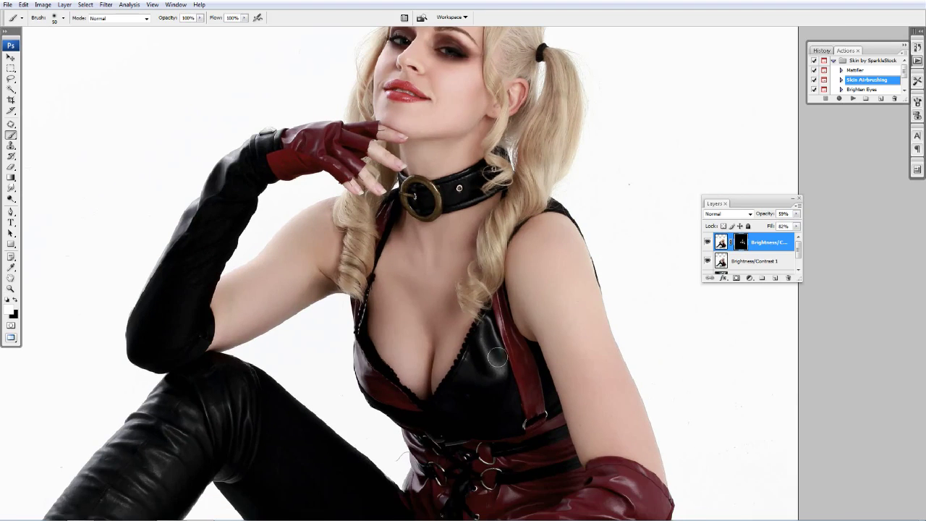
scroll(420, 275, up, 3)
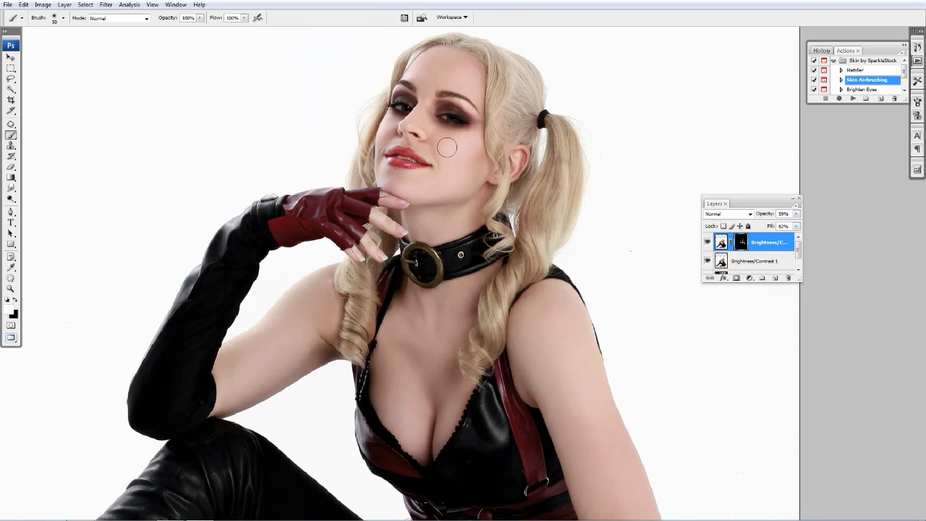
- Merge the smoothing layer down and duplicate the merged figure layer
key(ctrl+alt+z)
key(ctrl+alt+z)
key(z)
key(ctrl+minus)
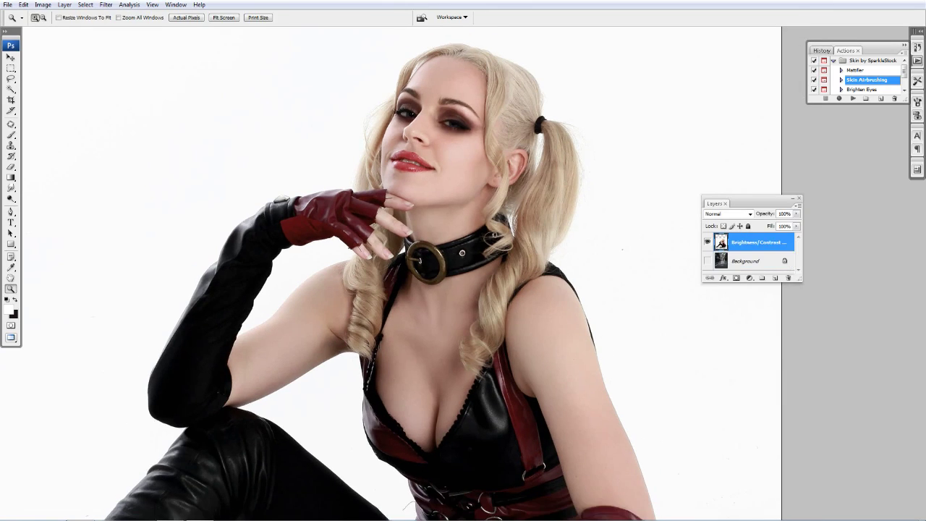
scroll(376, 274, down, 1)
key(ctrl+shift+z)
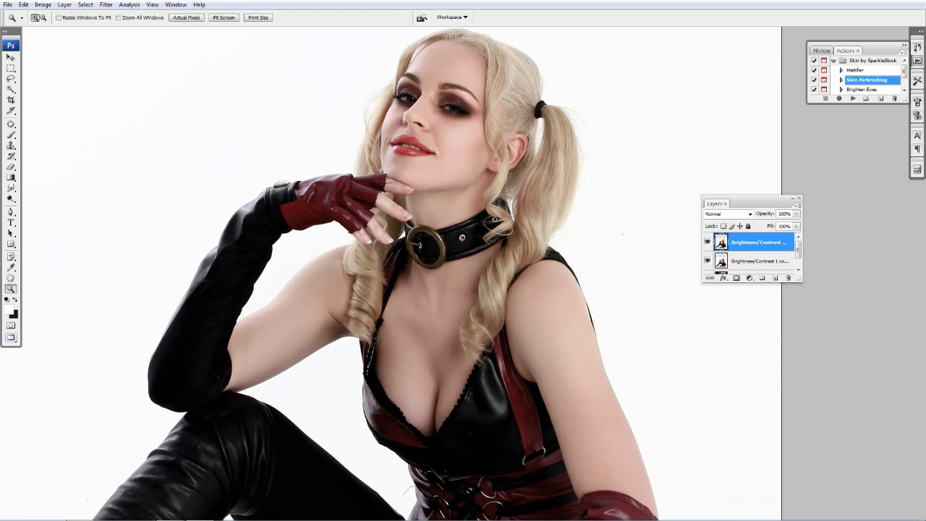
key(ctrl+plus)
key(ctrl+minus)
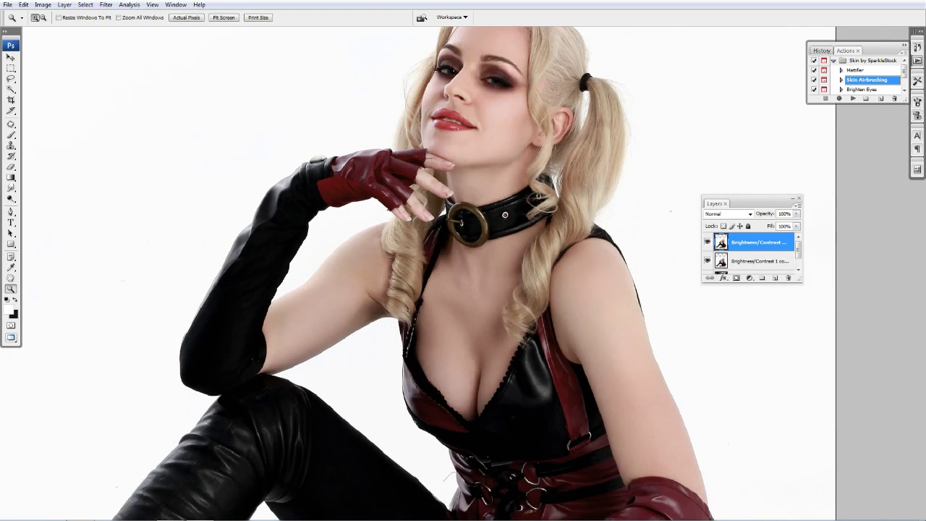
- Add a Hue/Saturation adjustment layer reducing saturation by 22
click(750, 278)
click(780, 379)
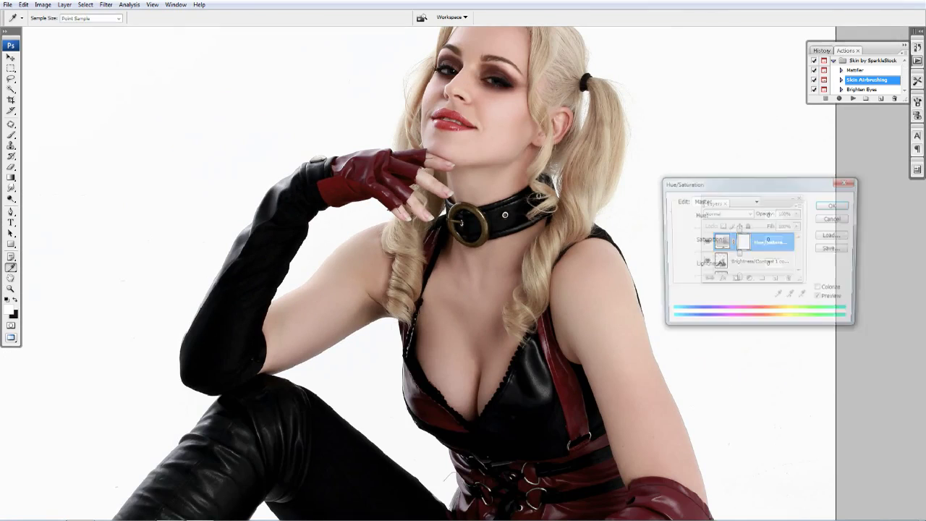
key(Return)
key(z)
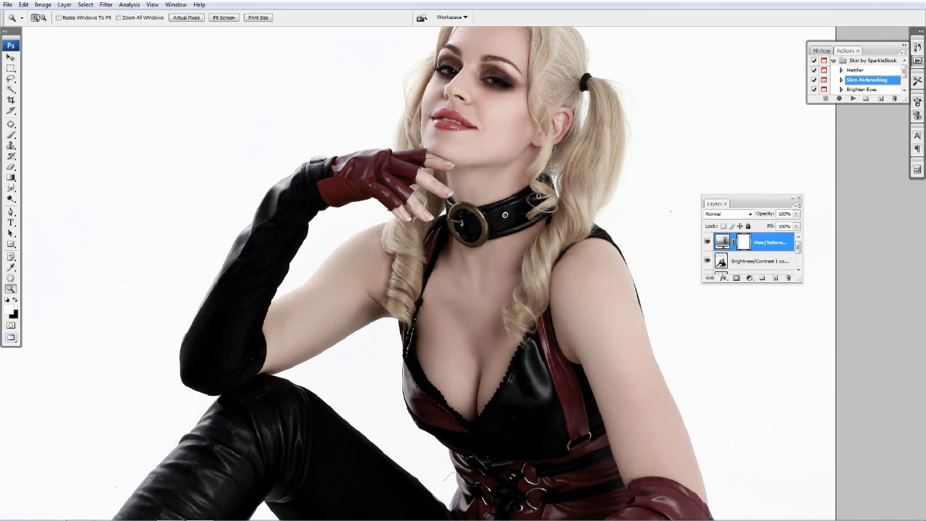
- Add a Levels adjustment layer with midtones 0.84 and highlights 243
click(749, 277)
click(758, 324)
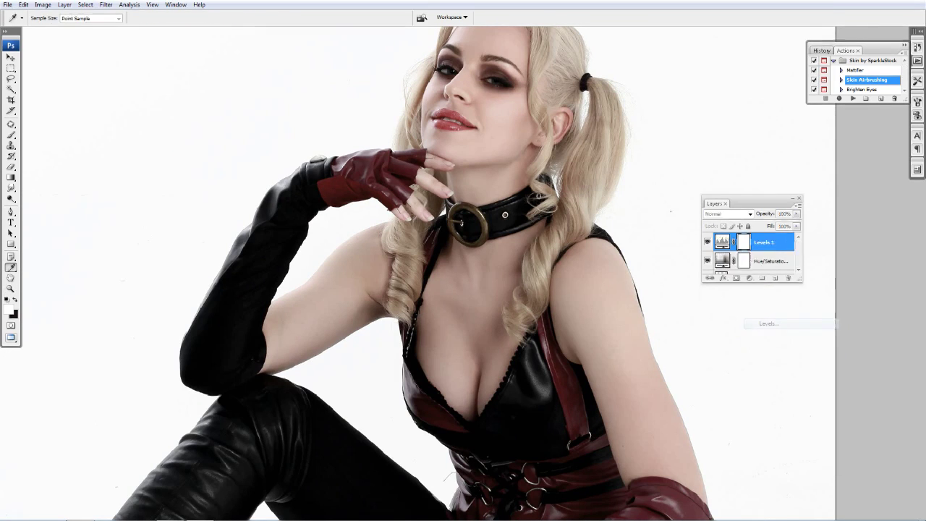
text(0,84)
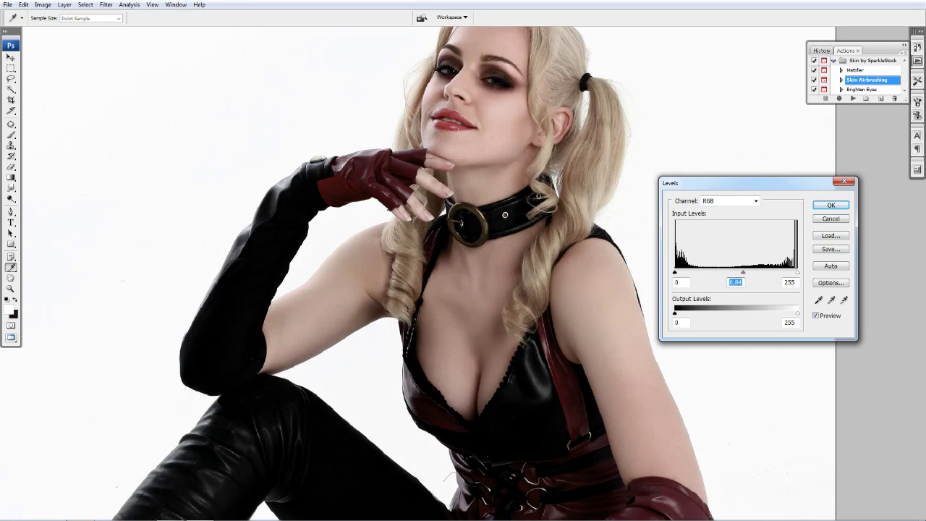
key(Tab)
text(243)
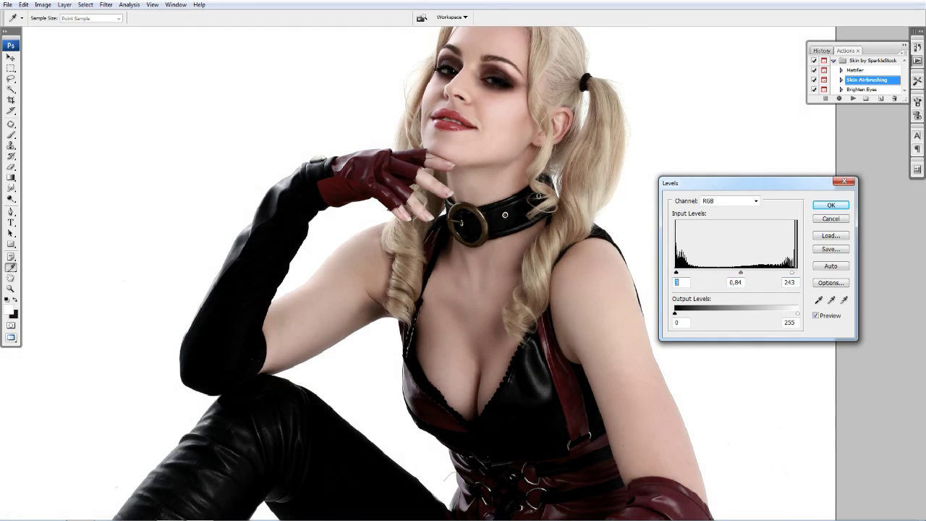
key(Return)
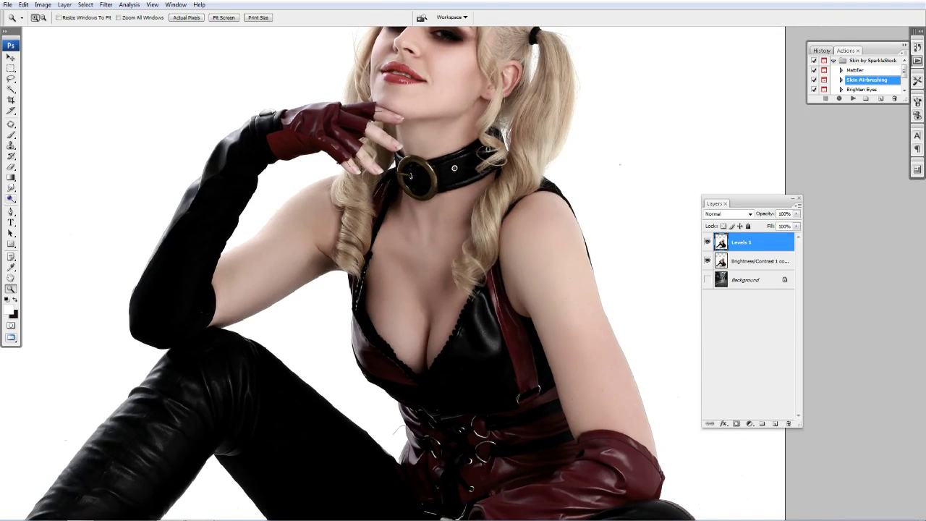
- Dodge the shoulder and upper arm with a 90 px midtone Dodge brush at 9% exposure
right_click(11, 198)
click(43, 204)
click(191, 17)
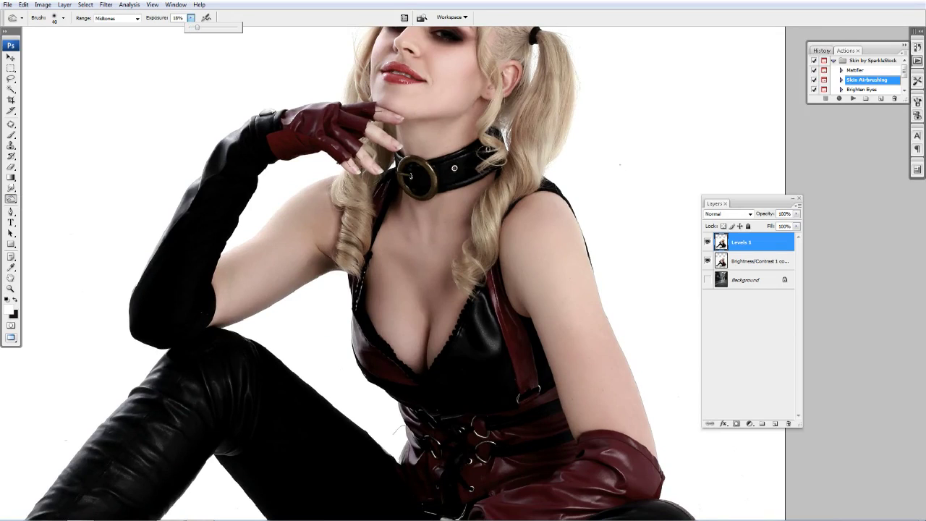
key(bracketright)
key(bracketright)
key(bracketright)
mouse_move(523, 226)
mouse_down()
mouse_move(589, 408)
mouse_move(579, 390)
mouse_up()
click(191, 18)
drag(187, 27, 185, 27)
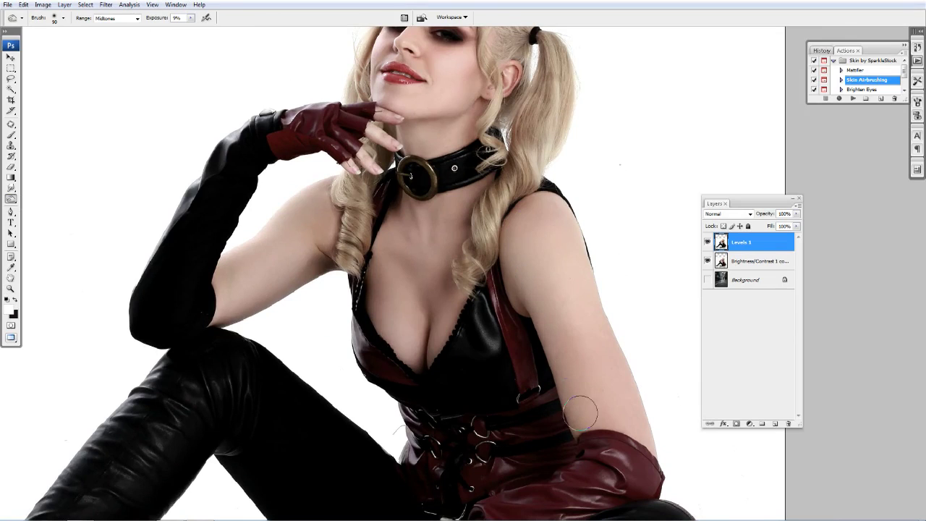
mouse_move(643, 396)
mouse_down()
mouse_move(568, 202)
mouse_move(547, 217)
mouse_up()
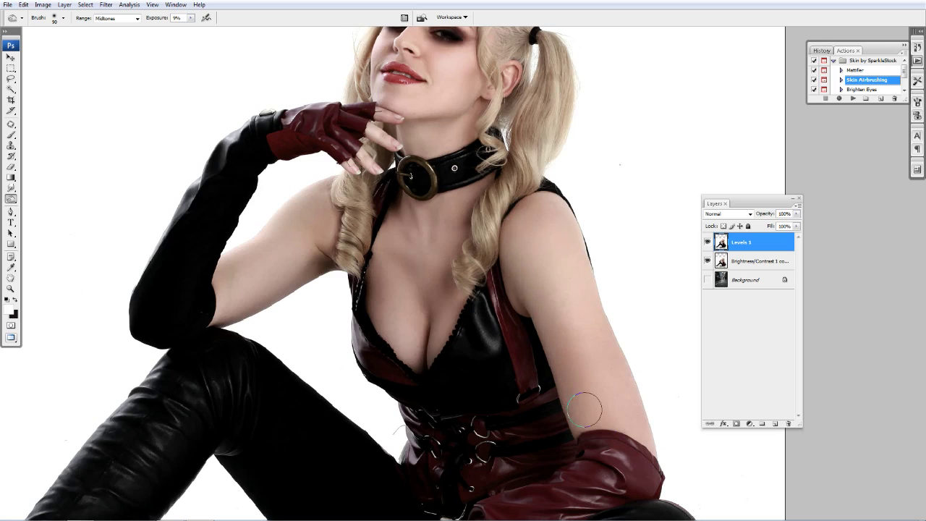
- Dodge the chest, collar and upper arm with resized brushes, then zoom in on the neck
key(bracketleft)
key(bracketleft)
key(bracketleft)
key(bracketright)
key(bracketright)
key(bracketright)
key(bracketleft)
key(bracketleft)
key(bracketleft)
key(bracketright)
key(bracketright)
key(bracketright)
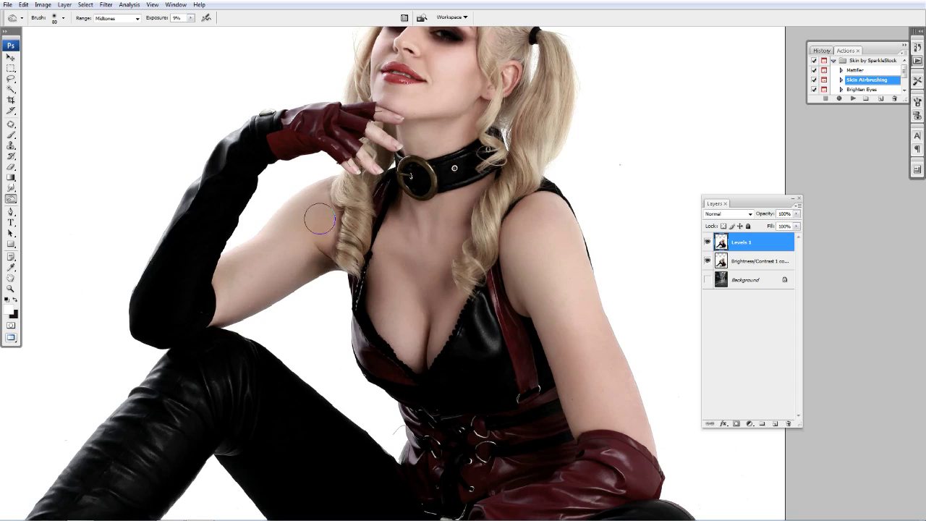
key(z)
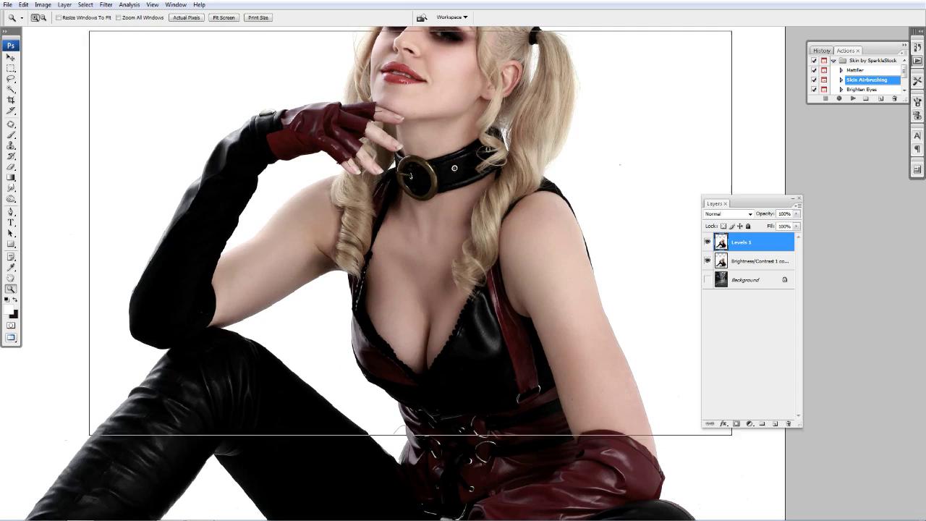
click(469, 119)
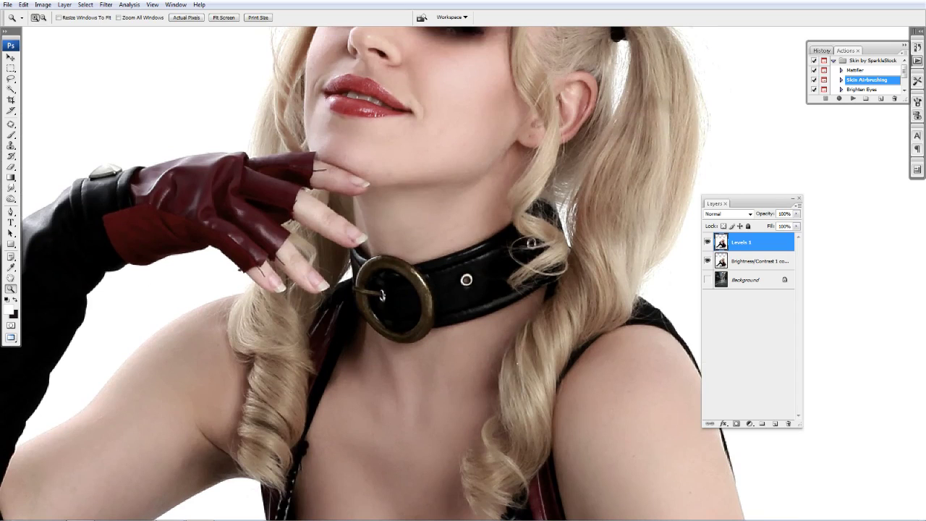
key(o)
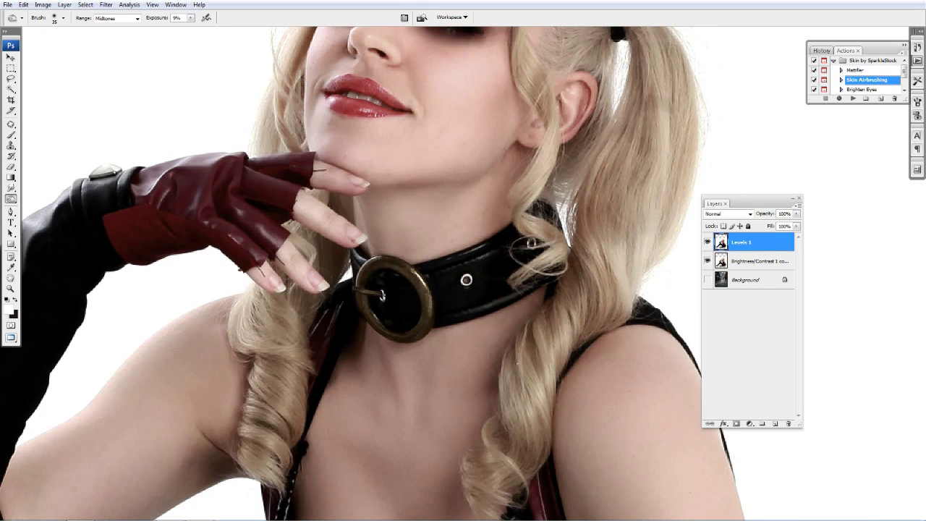
- Dodge around the eyes, nose and ear with a 9–30 px brush, then zoom out
key(z)
scroll(420, 180, up, 3)
click(447, 167)
key(o)
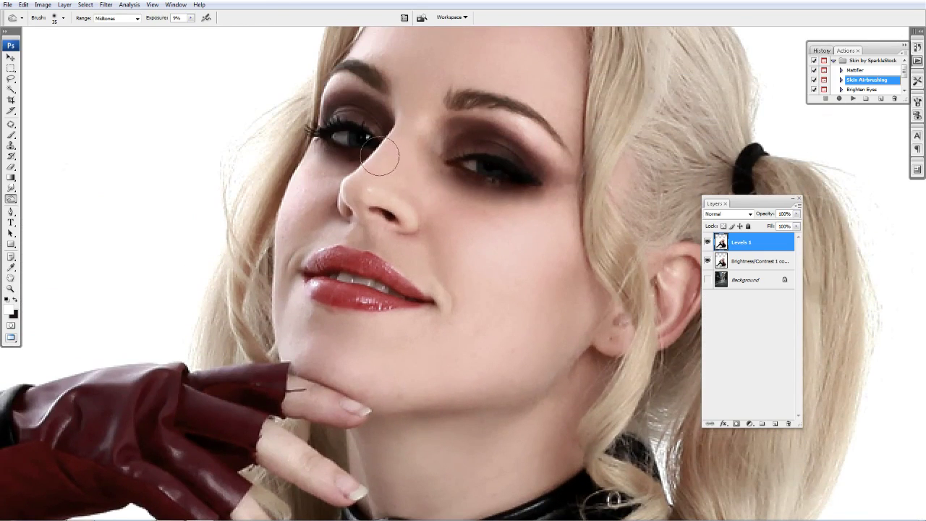
key(bracketleft)
key(bracketright)
key(bracketright)
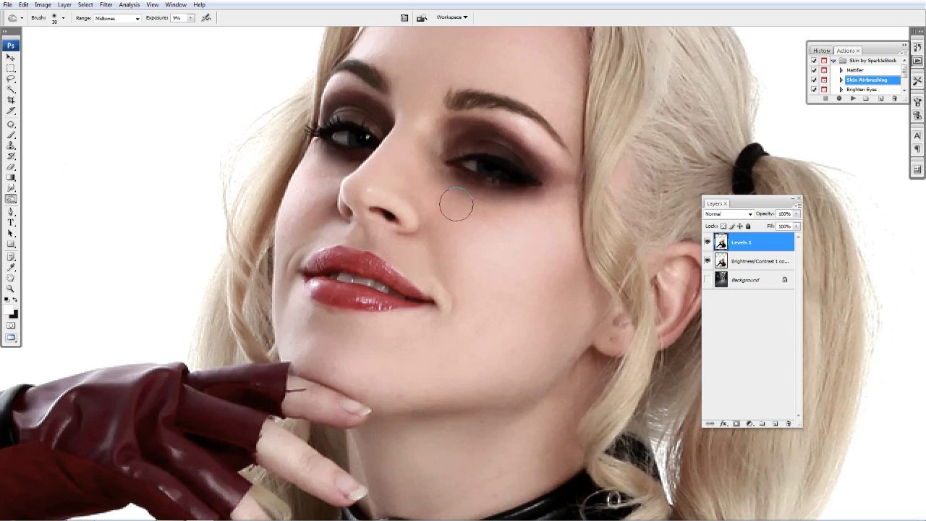
key(bracketleft)
key(bracketleft)
key(bracketleft)
scroll(370, 413, down, 3)
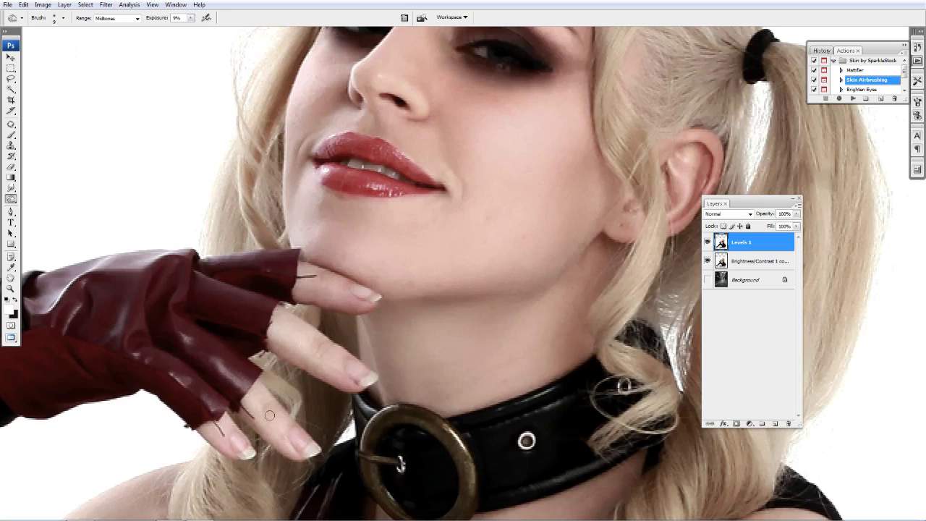
drag(506, 405, 458, 220)
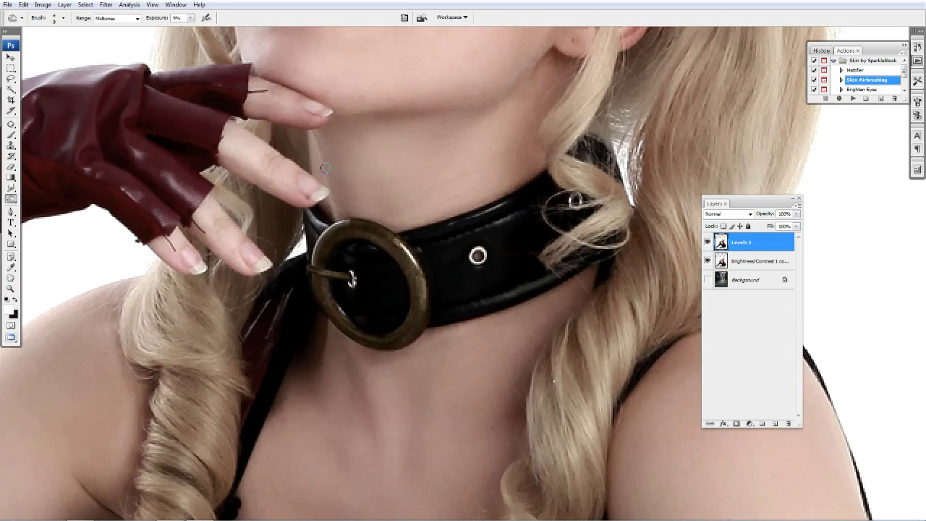
key(z)
key(ctrl+minus)
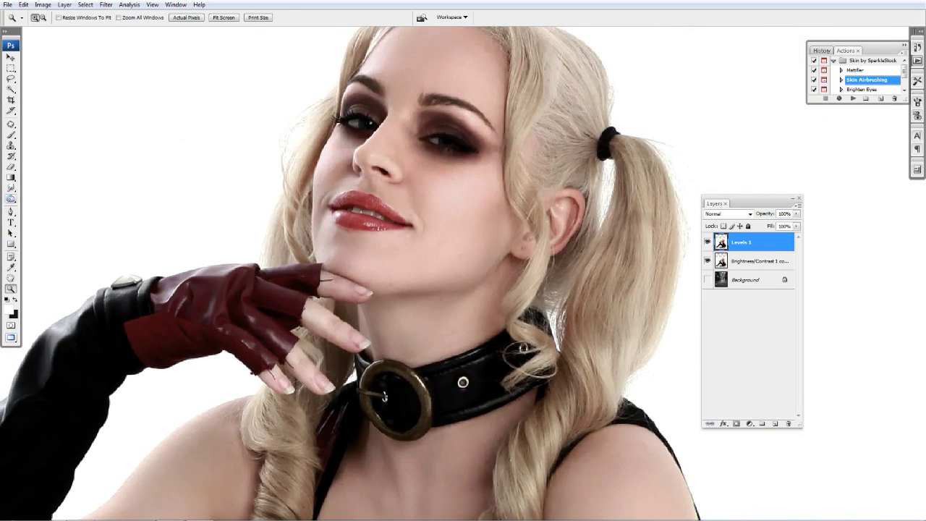
- Switch to the Burn tool and slightly darken the lower lip
click(10, 197)
click(48, 207)
click(190, 18)
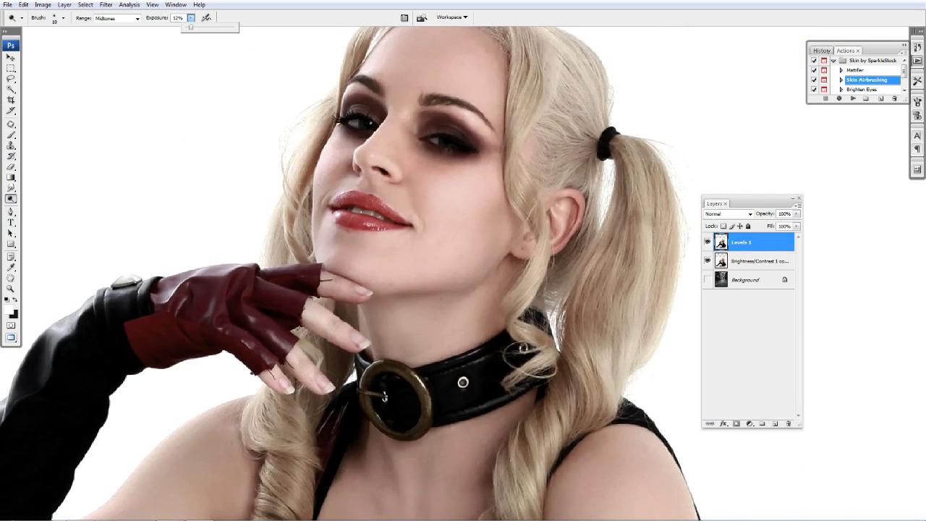
key(z)
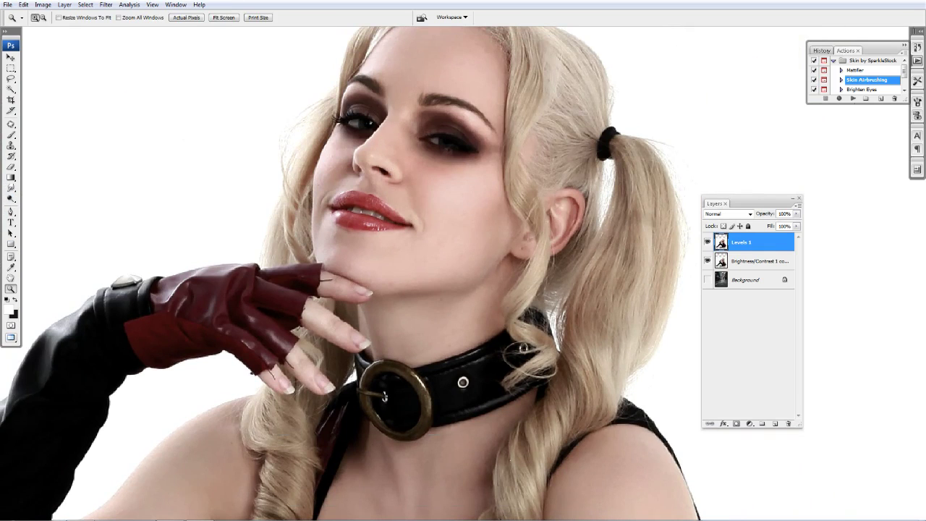
drag(48, 29, 817, 434)
key(o)
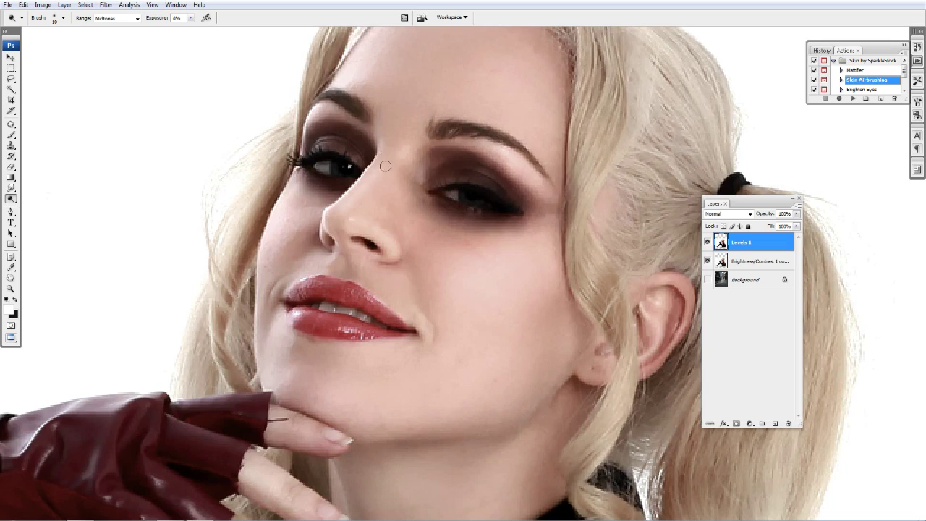
click(191, 17)
click(370, 182)
scroll(335, 248, down, 3)
click(344, 279)
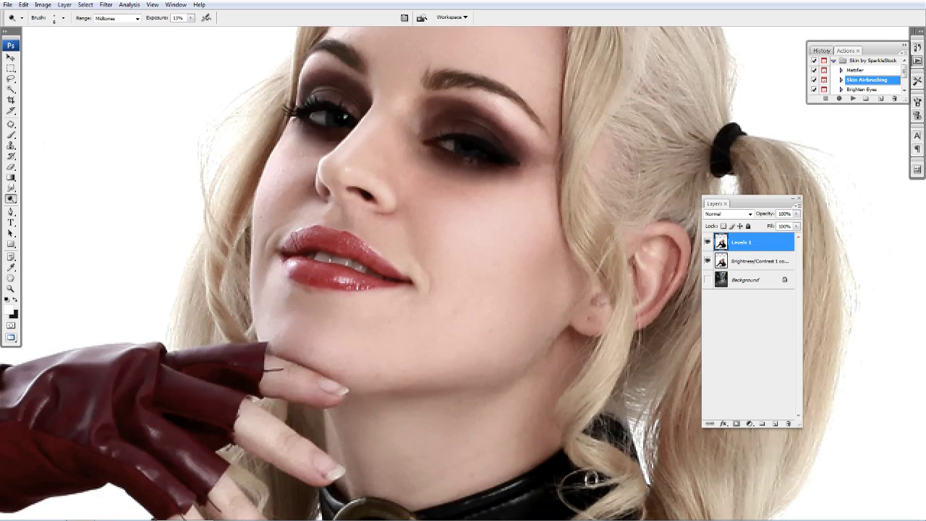
- Brighten the teeth, then reframe the view on the torso
scroll(466, 270, down, 1)
key(z)
key(o)
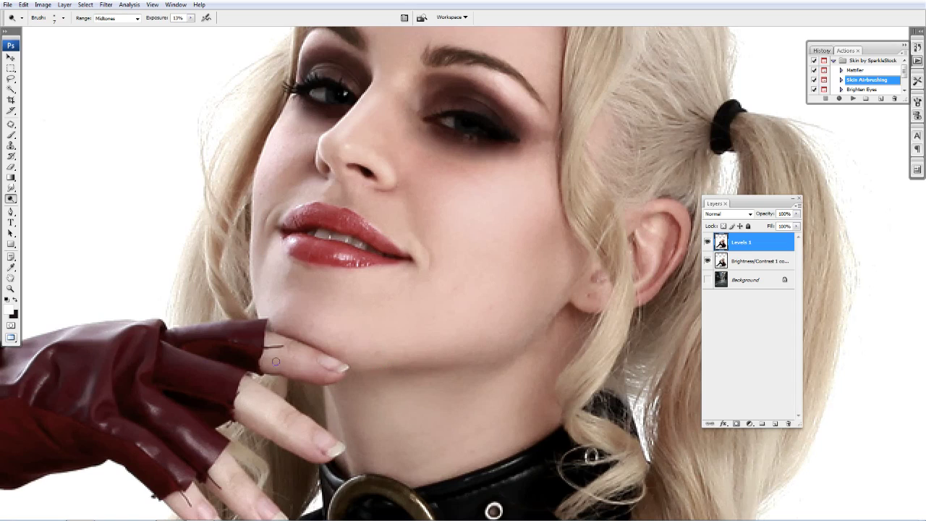
scroll(296, 361, down, 2)
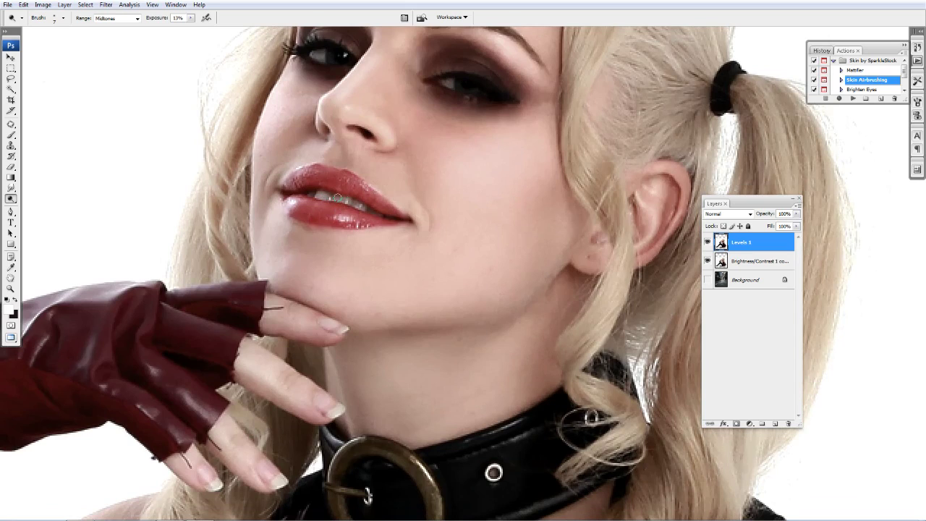
drag(367, 209, 310, 195)
key(z)
key(ctrl+minus)
scroll(462, 275, down, 3)
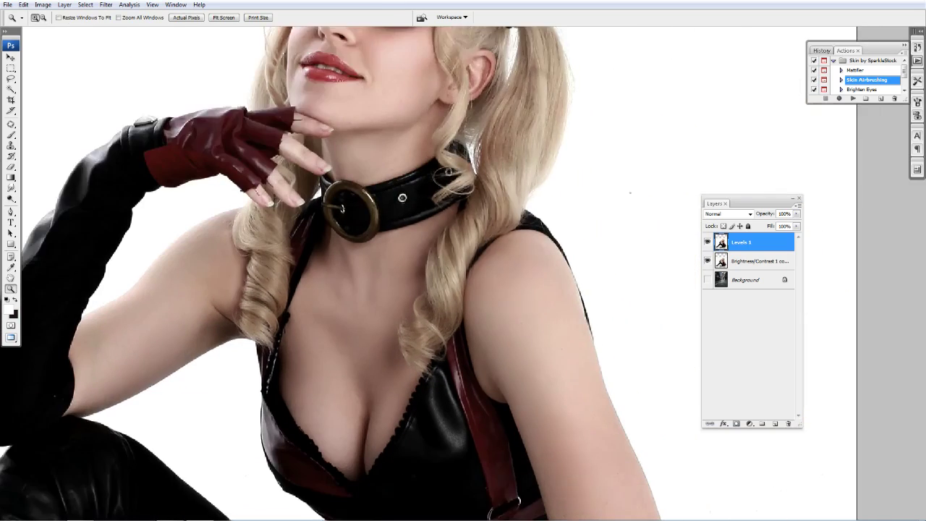
key(ctrl+plus)
key(o)
- Dodge the arm skin at 13% with a 30–50 px brush, then zoom to fit
key(bracketright)
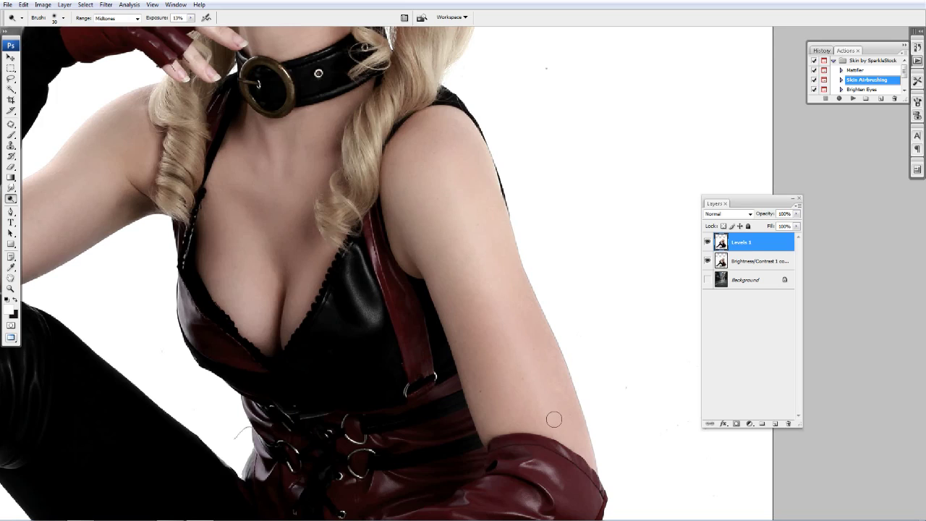
key(bracketright)
key(bracketright)
drag(555, 426, 512, 238)
drag(491, 292, 484, 252)
key(bracketleft)
key(bracketleft)
key(bracketleft)
key(bracketleft)
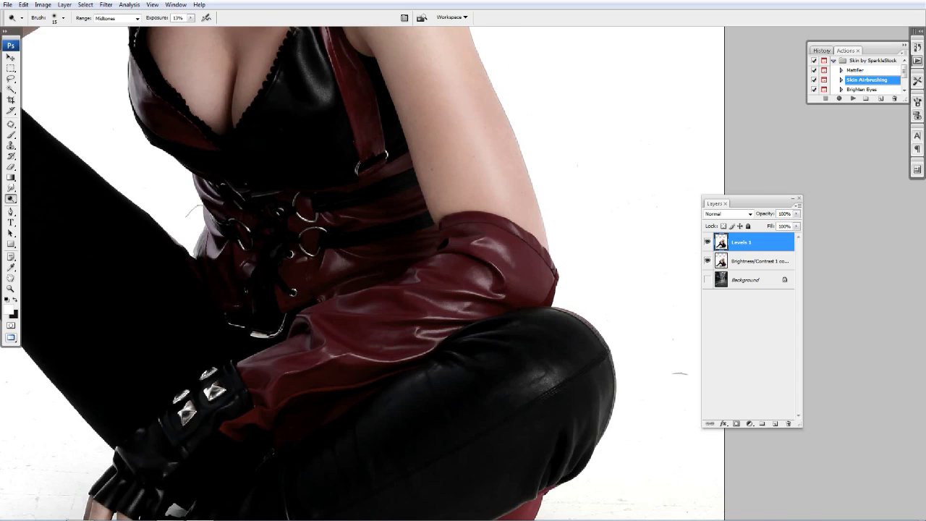
drag(290, 217, 481, 376)
key(bracketright)
key(bracketright)
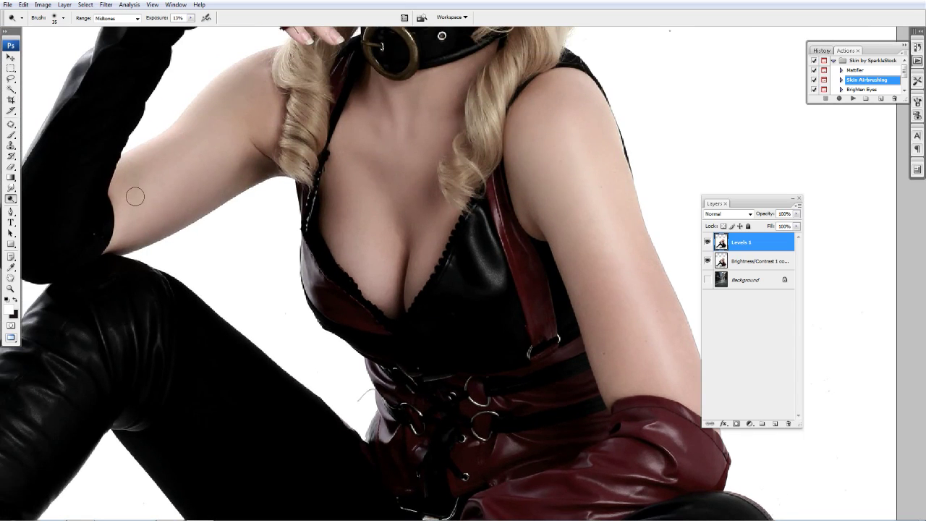
drag(262, 131, 256, 359)
key(z)
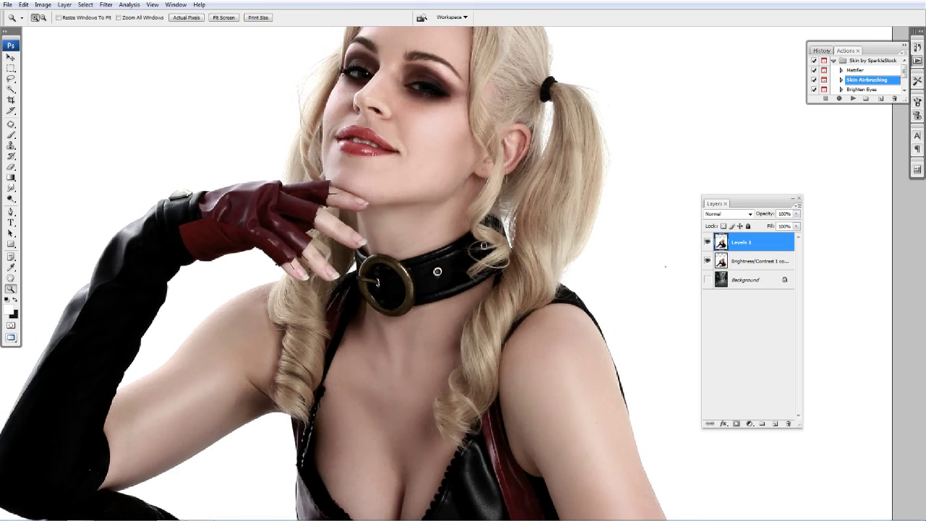
alt+click(443, 116)
key(ctrl+minus)
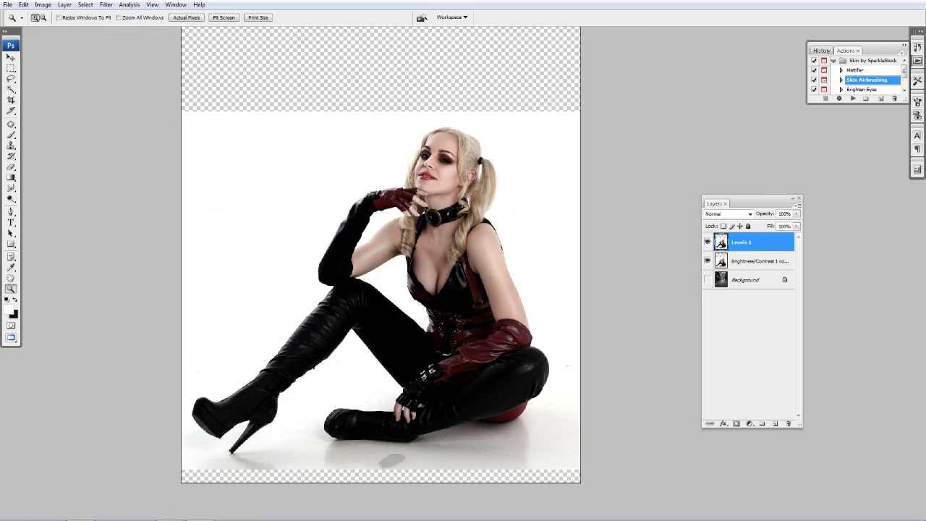
- Add a hide-all mask to Levels 1 and paint it white over the body with a 600 px brush
click(707, 241)
click(707, 242)
key(alt)
alt+click(736, 424)
key(b)
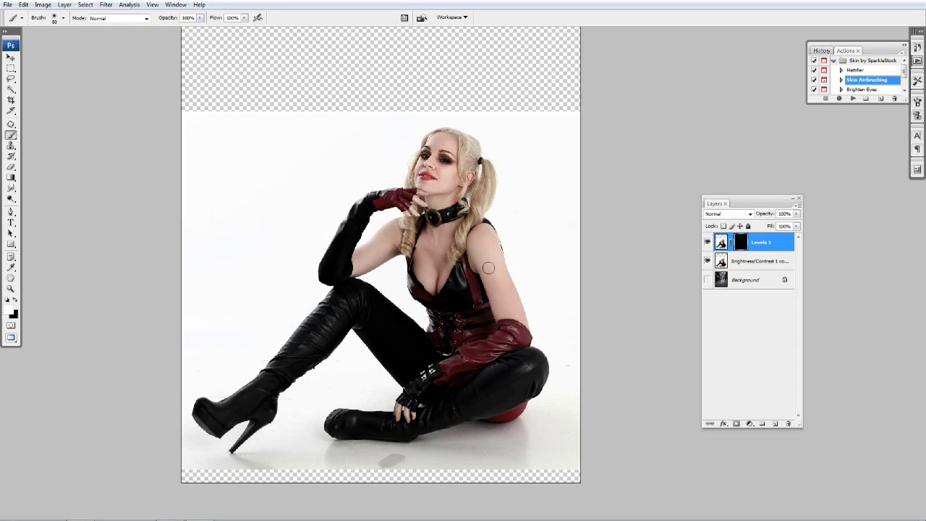
key(bracketright)
key(bracketright)
key(bracketright)
key(bracketright)
key(bracketright)
key(bracketright)
key(bracketright)
key(bracketright)
mouse_move(419, 220)
mouse_down()
mouse_move(506, 249)
mouse_move(521, 273)
mouse_move(475, 154)
mouse_move(441, 275)
mouse_up()
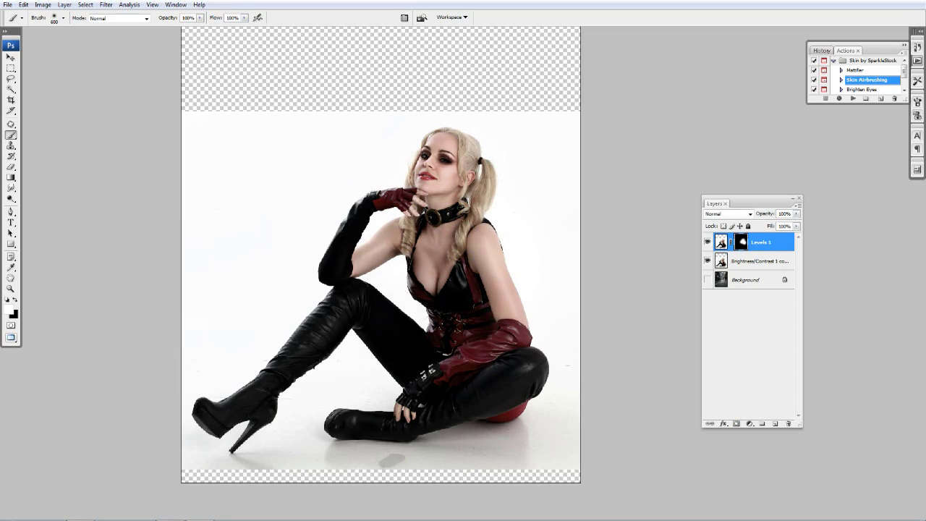
drag(506, 196, 537, 244)
- Merge Levels 1 with the layer below and save the file as harley
shift+click(759, 260)
key(ctrl+e)
key(z)
click(488, 266)
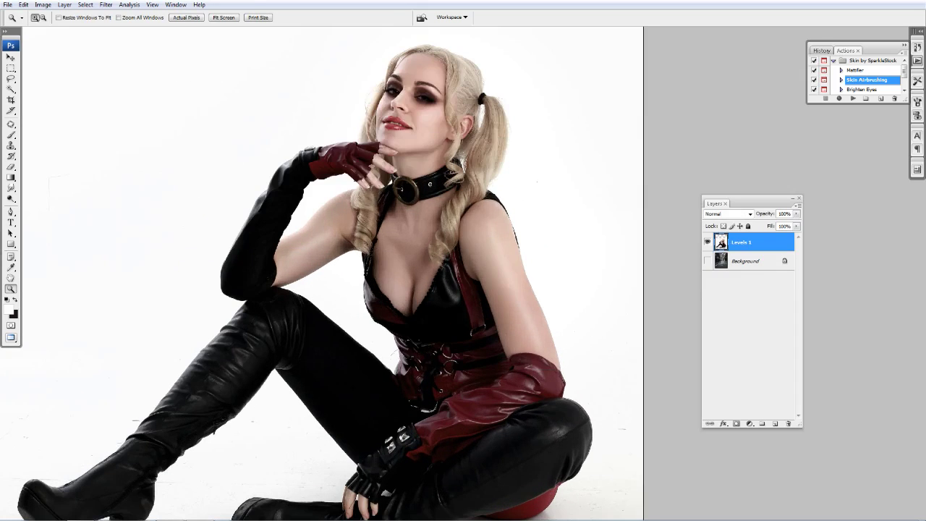
key(ctrl+s)
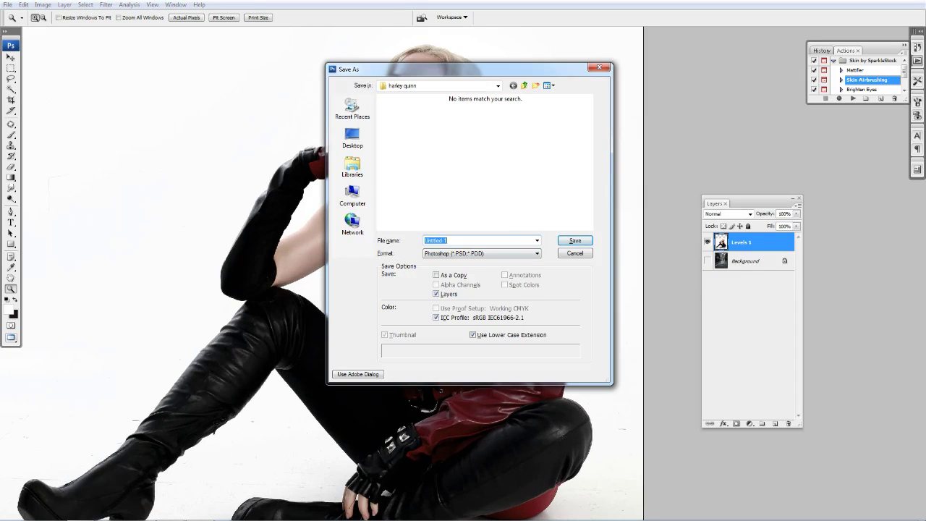
text(harley)
key(Return)
key(Return)
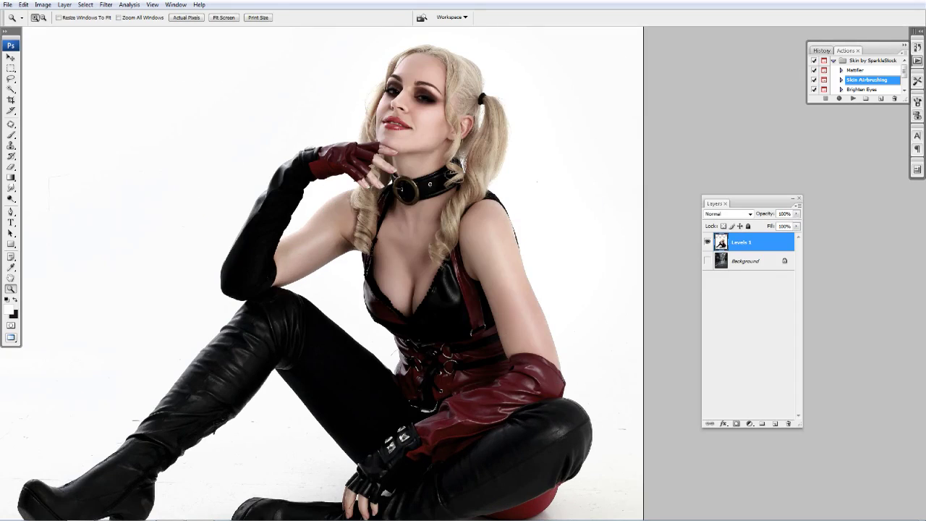
- Zoom in with the Pen tool and scroll down along the arm to the leg
key(ctrl+plus)
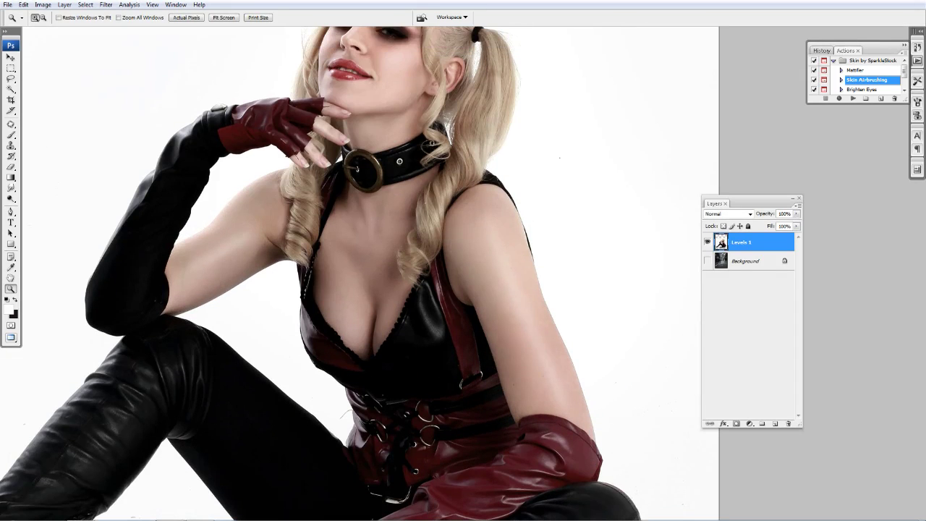
key(ctrl+plus)
key(ctrl+plus)
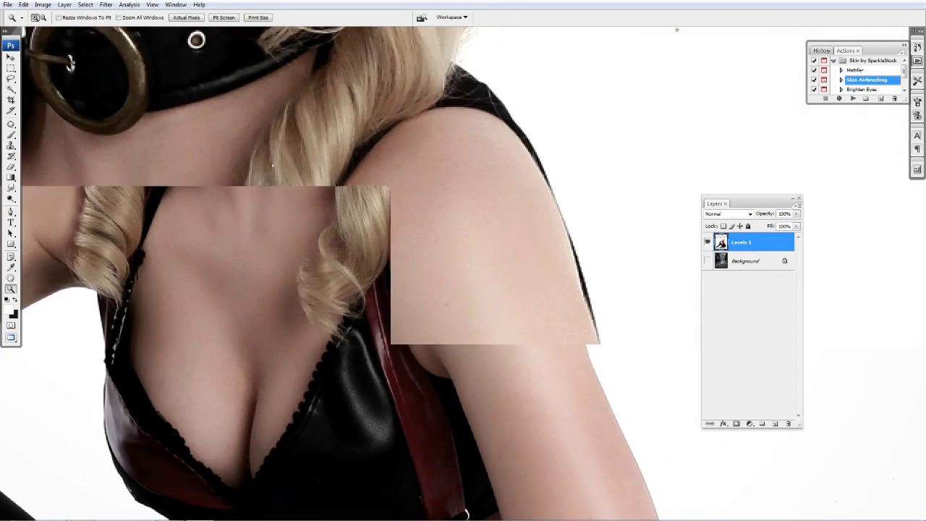
key(p)
scroll(71, 63, down, 5)
scroll(70, 63, right, 5)
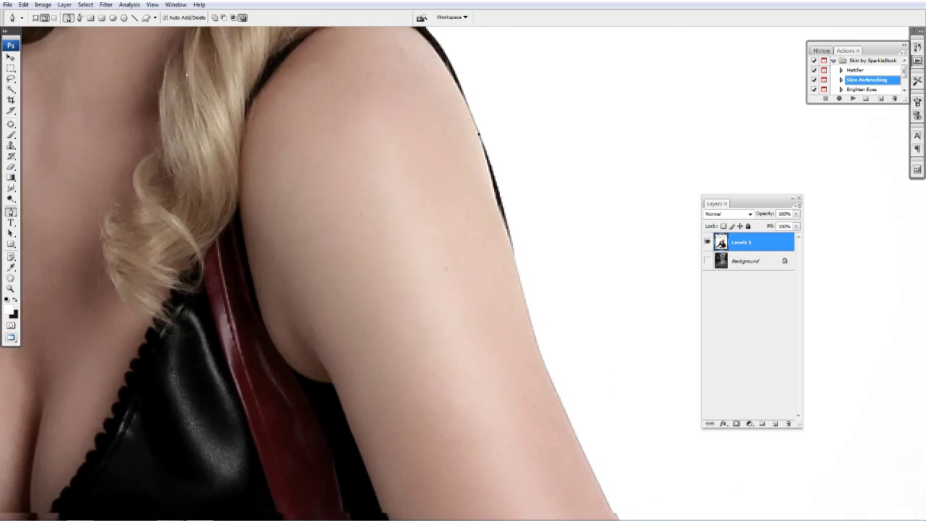
scroll(306, 273, up, 7)
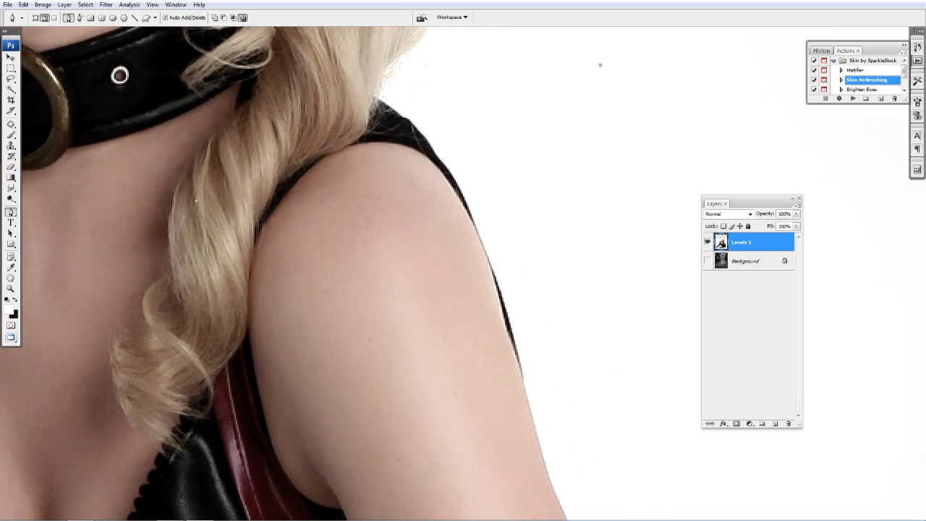
scroll(283, 274, down, 5)
scroll(283, 274, right, 3)
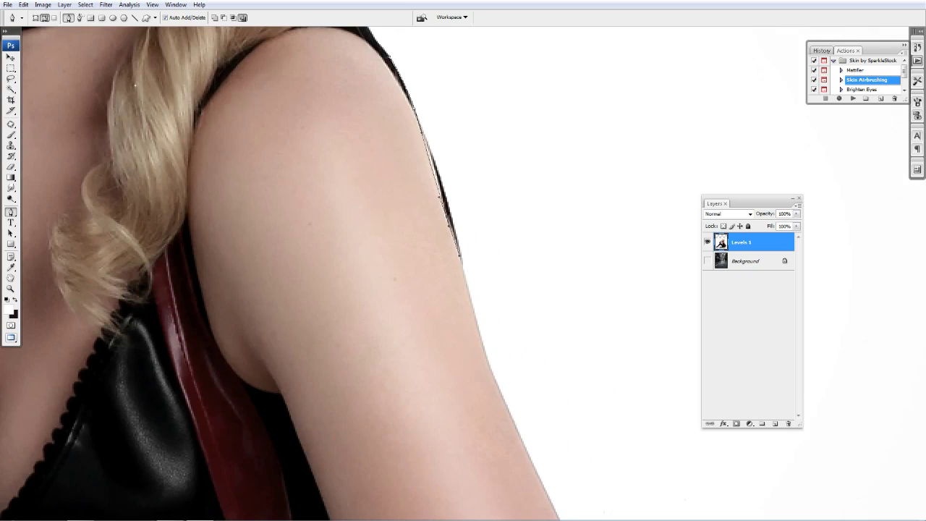
scroll(282, 273, down, 3)
scroll(282, 274, right, 2)
scroll(282, 273, down, 5)
scroll(282, 273, right, 2)
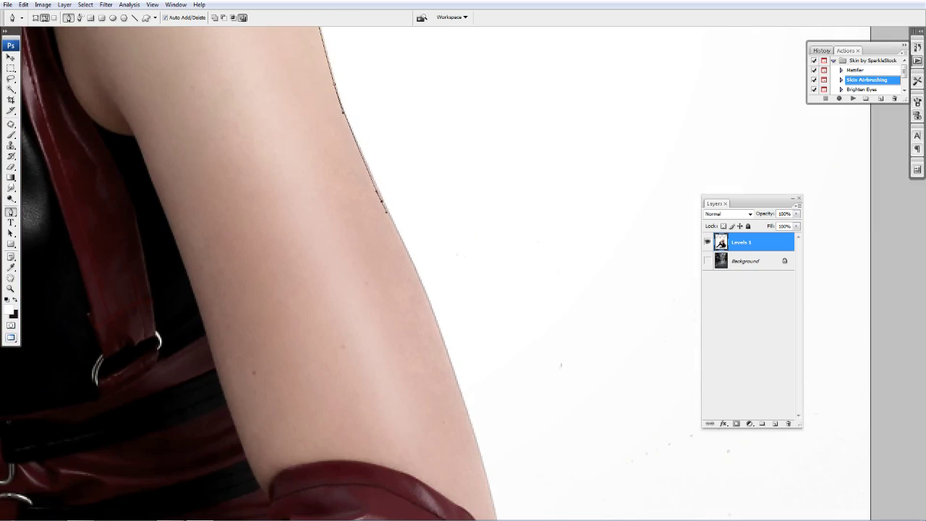
scroll(282, 273, down, 6)
scroll(282, 273, right, 4)
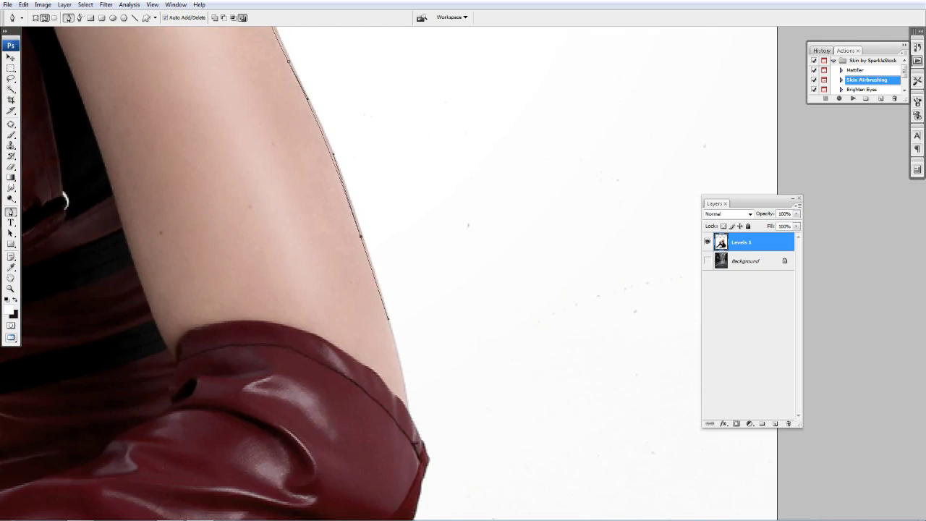
scroll(283, 273, down, 6)
scroll(282, 273, right, 2)
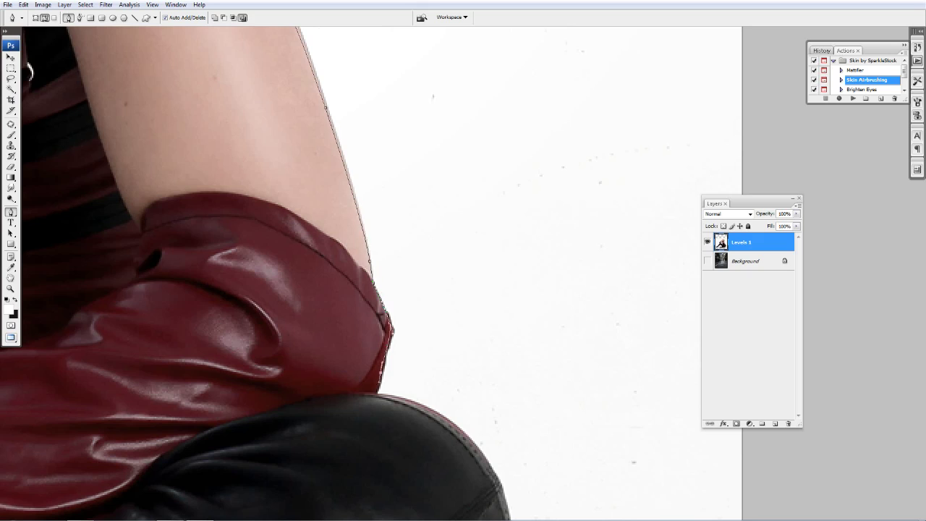
scroll(282, 273, down, 6)
scroll(282, 274, right, 2)
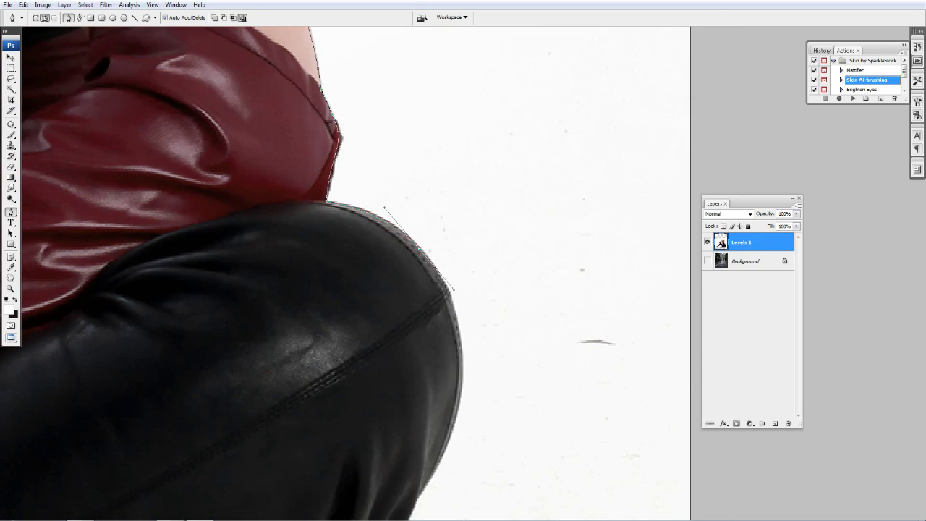
scroll(282, 273, down, 3)
- Trace path anchors down the leather leg edge and along the red curve's bottom
mouse_move(432, 141)
mouse_down()
mouse_move(439, 238)
mouse_move(423, 318)
mouse_move(382, 390)
mouse_up()
drag(312, 427, 304, 438)
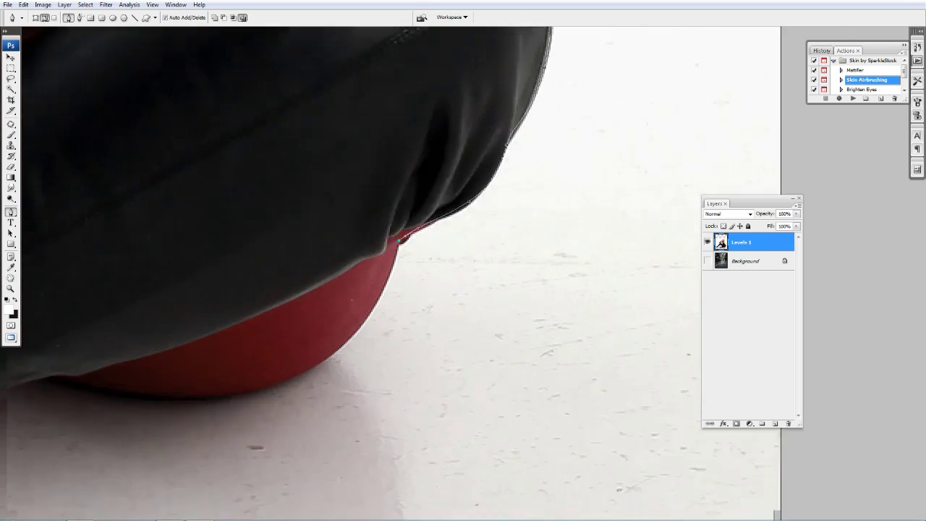
scroll(333, 274, down, 8)
scroll(333, 273, left, 4)
drag(402, 253, 374, 277)
scroll(434, 275, left, 4)
drag(463, 273, 416, 269)
click(367, 253)
key(ctrl+minus)
key(ctrl+minus)
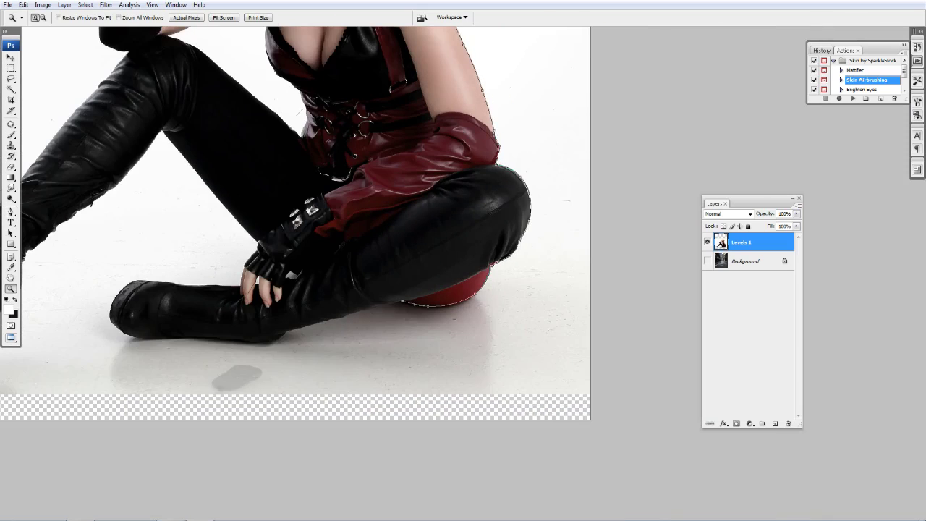
- With the Pen tool, trace the jacket's bottom edge and curve onto the boot's bottom edge
key(ctrl+plus)
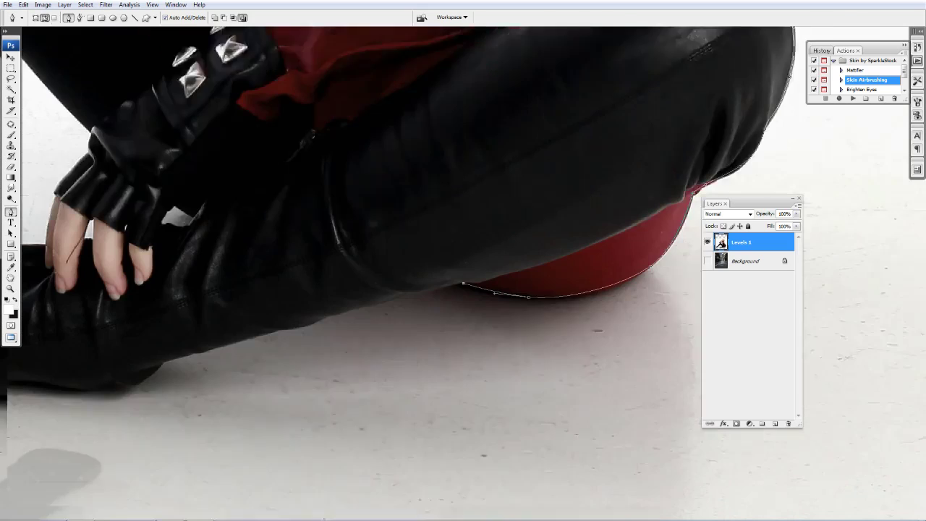
scroll(434, 275, left, 2)
key(p)
click(377, 257)
click(345, 270)
click(290, 281)
click(205, 305)
drag(205, 305, 369, 272)
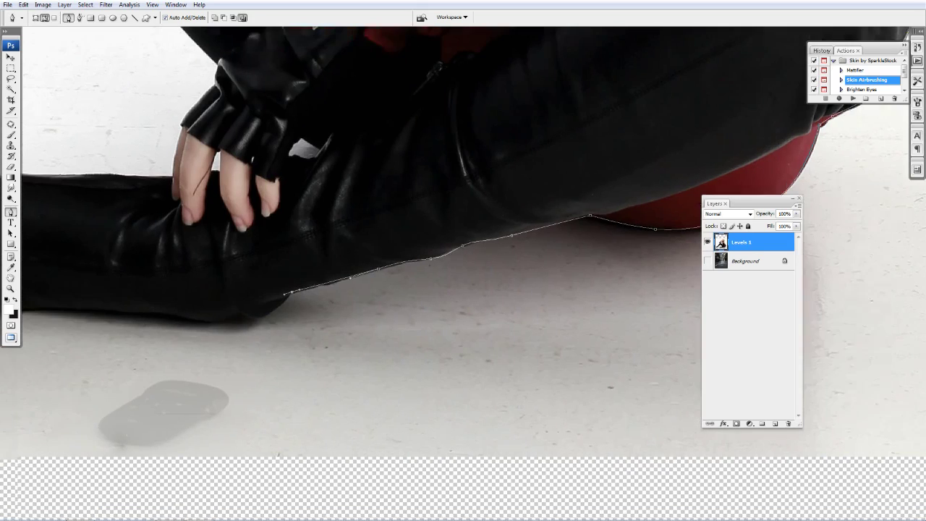
- Add a run of anchors and a curve along the boot's bottom edge
click(339, 291)
click(319, 294)
click(303, 296)
click(292, 299)
click(258, 299)
click(242, 294)
drag(242, 294, 497, 273)
click(443, 269)
click(406, 269)
click(367, 269)
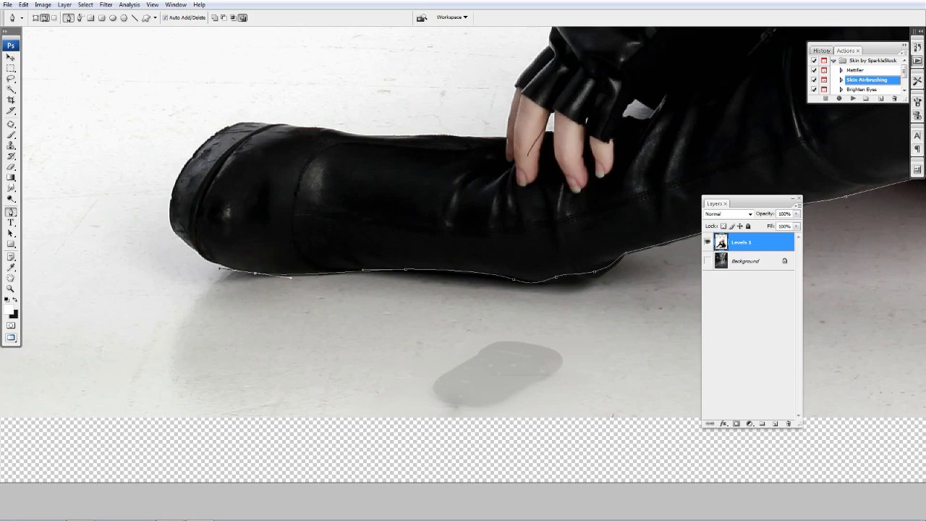
- Zoom in on the front boot and trace around its toe and along its top edge
ctrl+click(199, 252)
drag(114, 225, 129, 240)
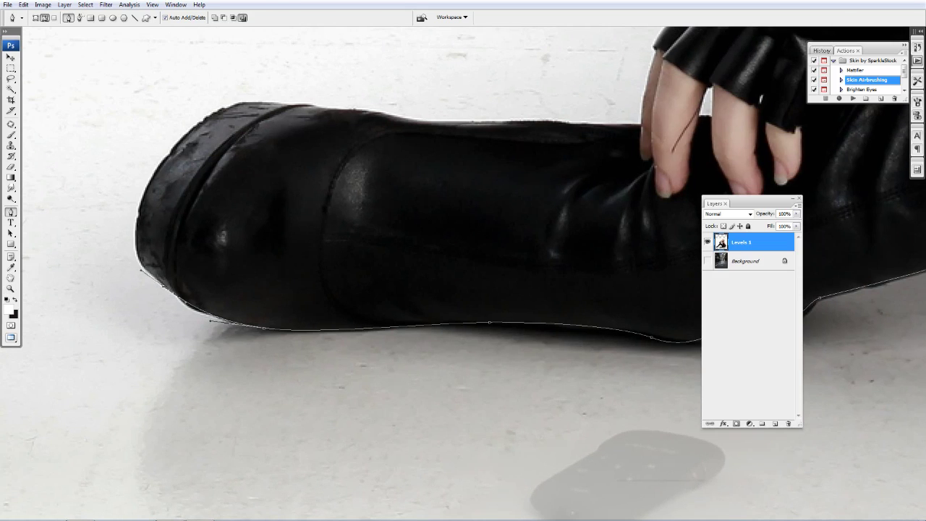
click(139, 203)
click(188, 121)
click(376, 113)
click(484, 123)
- Pan up to the gap between the legs and trace down the leg's left edge
drag(463, 290, 369, 304)
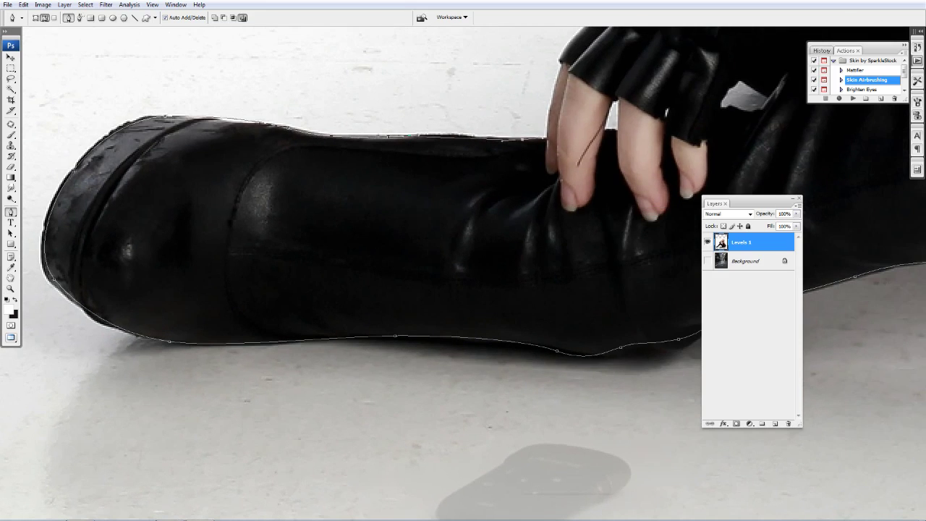
drag(463, 261, 405, 340)
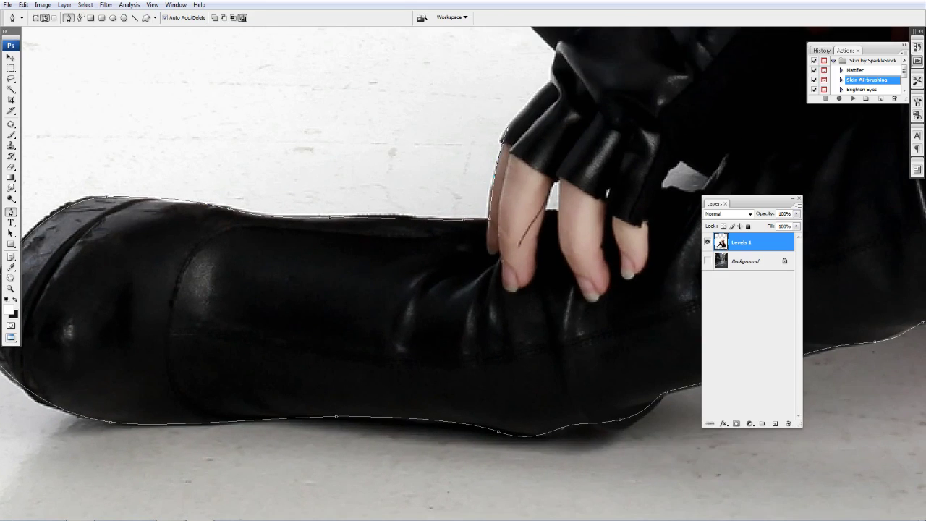
drag(463, 260, 441, 340)
drag(462, 261, 506, 467)
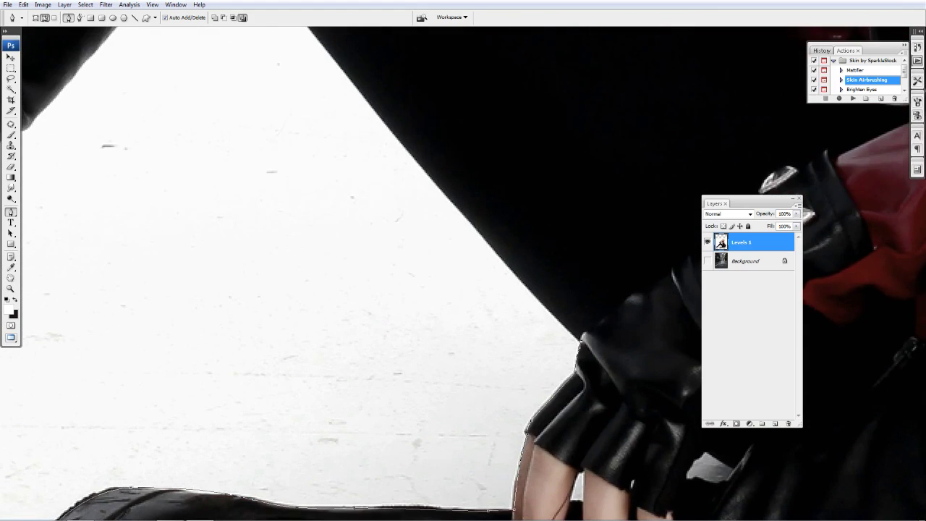
drag(463, 260, 506, 405)
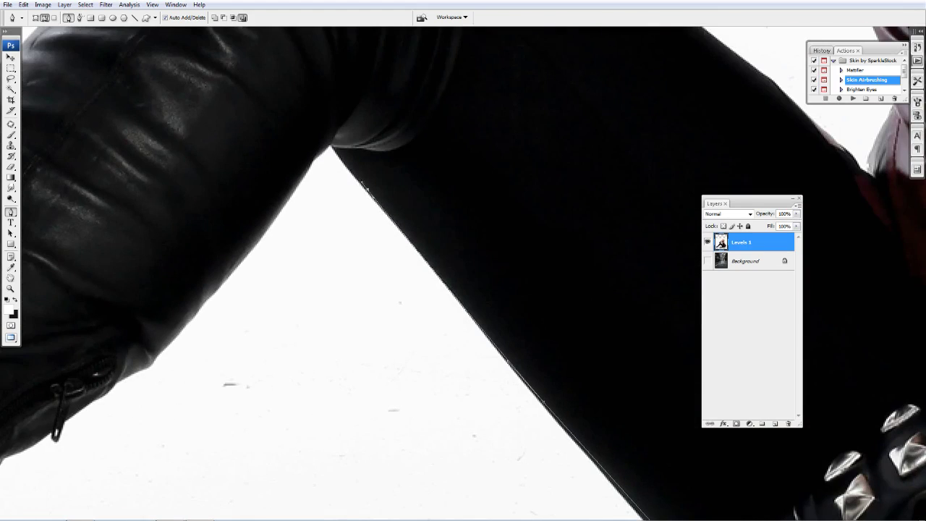
drag(463, 261, 584, 184)
click(340, 204)
click(290, 264)
click(273, 286)
- Follow the boot down to the floor and outline around the stiletto heel's tip
drag(235, 306, 365, 234)
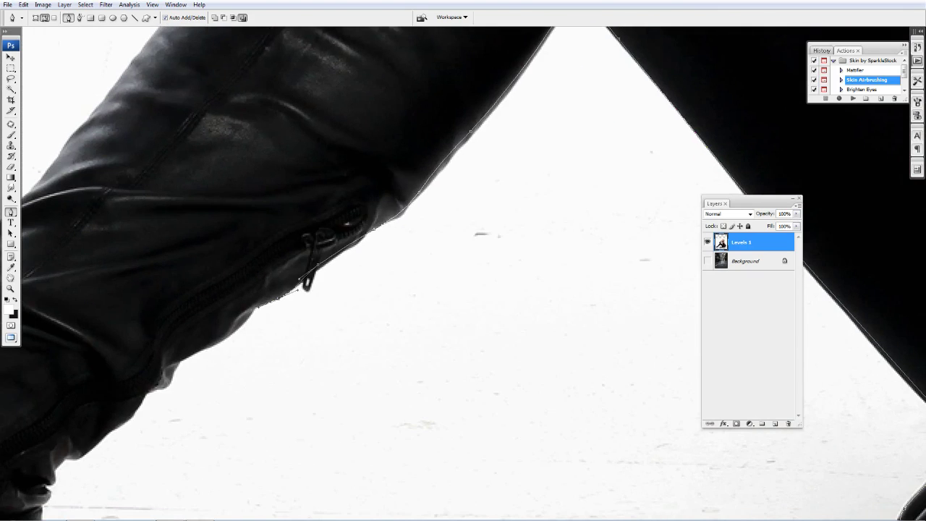
drag(307, 279, 438, 181)
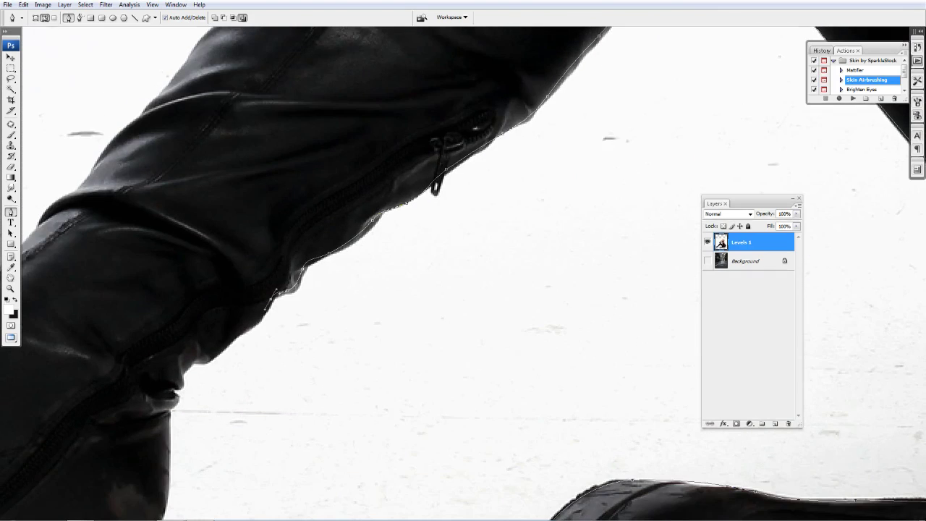
drag(332, 290, 437, 173)
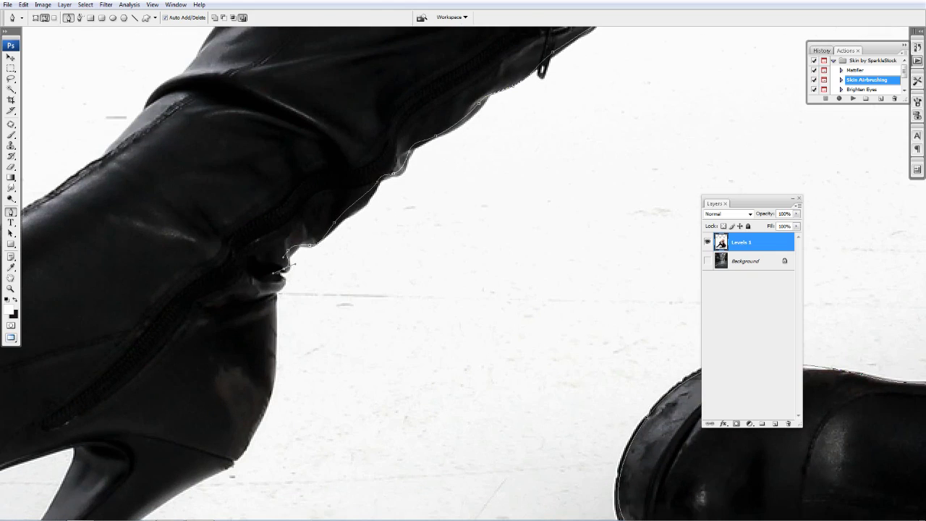
drag(289, 264, 370, 58)
drag(304, 267, 474, 117)
click(201, 315)
click(297, 144)
click(317, 87)
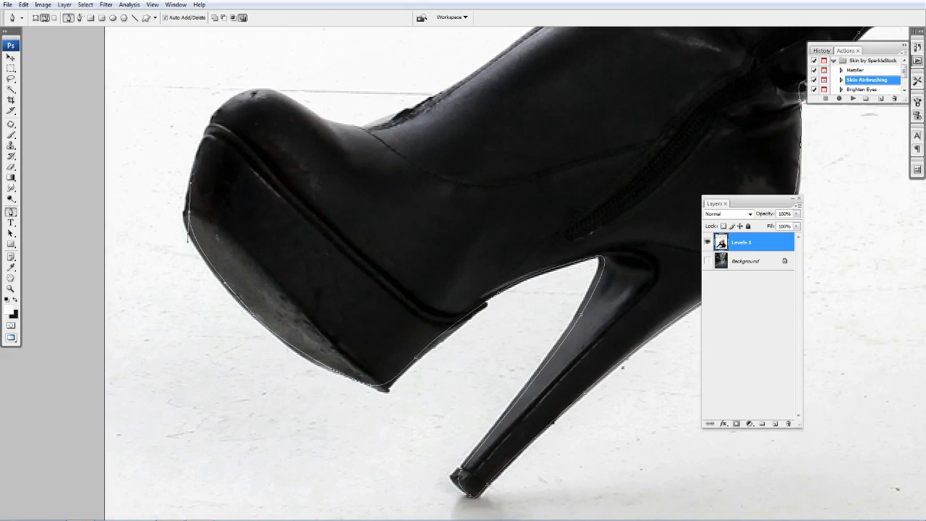
- Trace the path over the boot's toe cap and along the boot's top edge
click(217, 117)
click(253, 91)
click(283, 94)
click(329, 129)
click(361, 122)
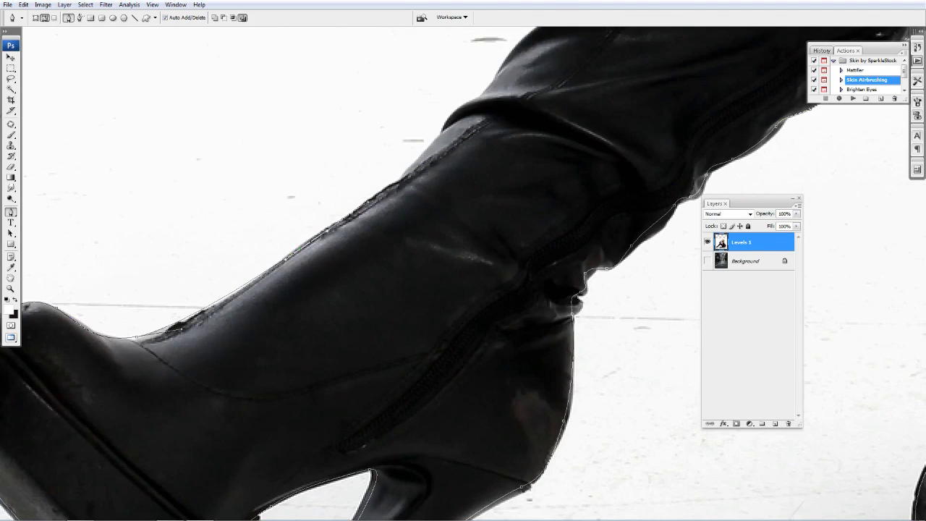
click(385, 213)
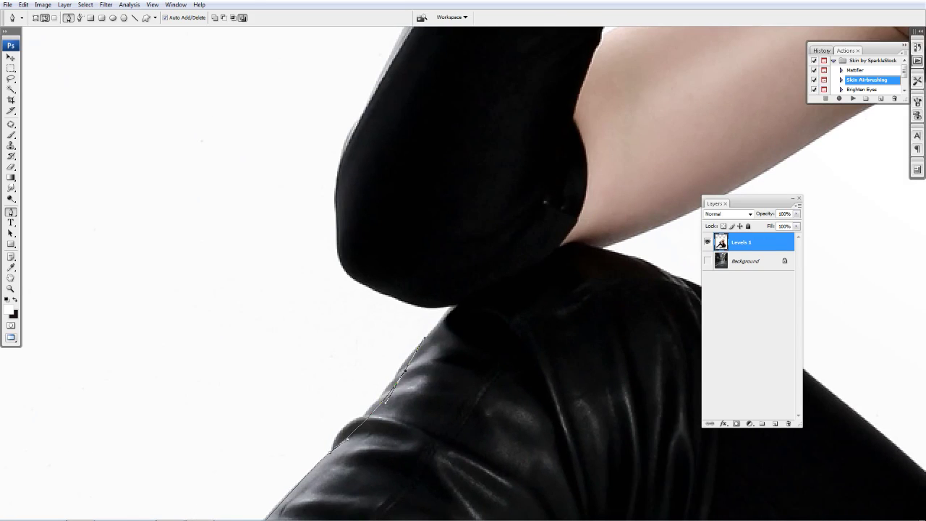
- Outline the knee's underside and the raised arm's lower and upper edges
click(452, 308)
click(365, 290)
click(338, 272)
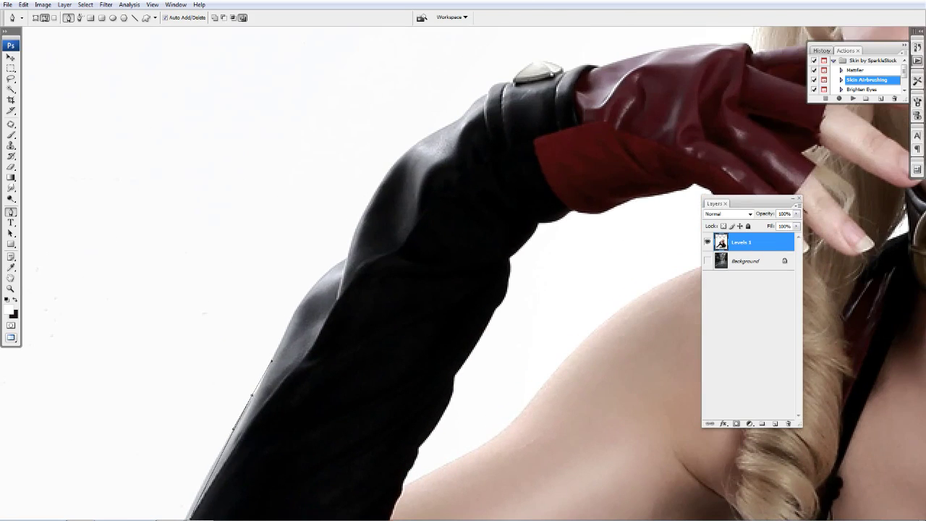
click(286, 330)
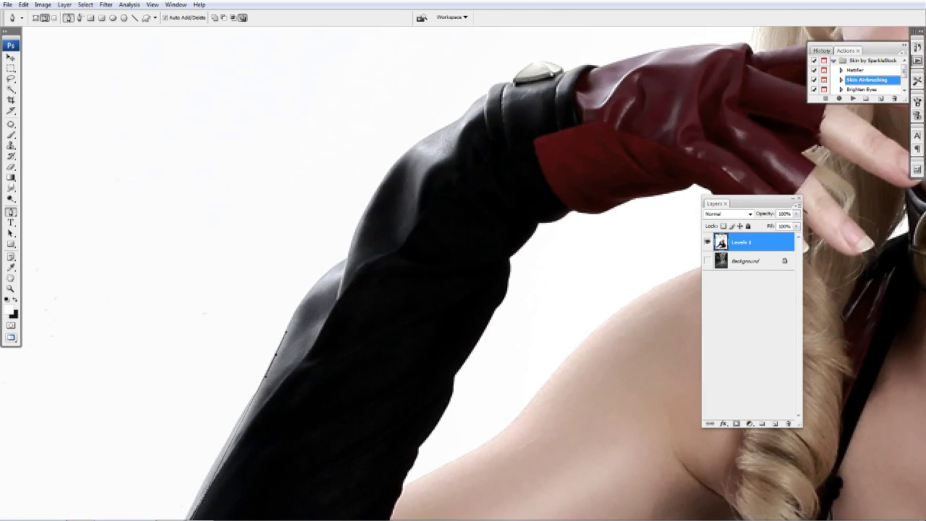
click(318, 277)
click(335, 262)
- Continue the outline up the arm's upper edge and along the glove's top
drag(336, 262, 249, 361)
click(277, 300)
click(293, 279)
click(311, 254)
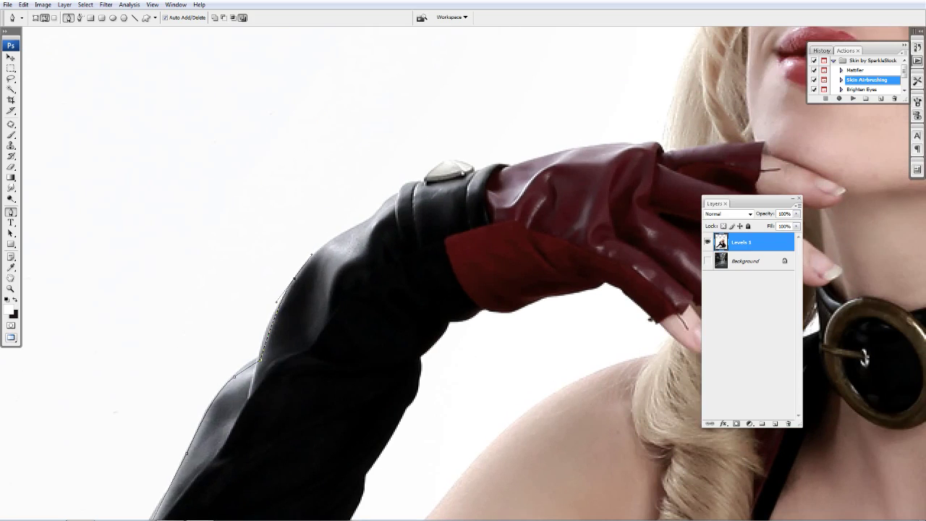
click(344, 228)
click(371, 218)
drag(420, 184, 304, 285)
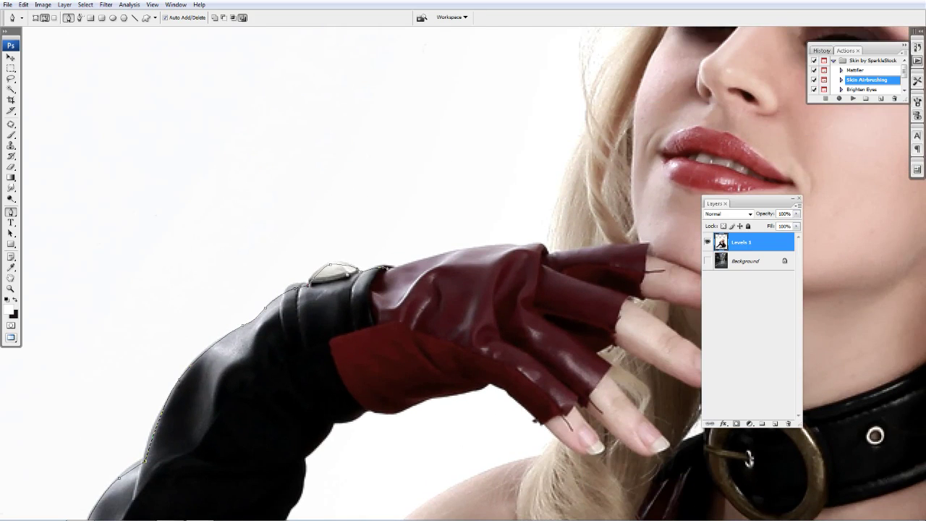
click(475, 246)
- Arc the path over the top of the hair with curved anchors
drag(542, 250, 354, 400)
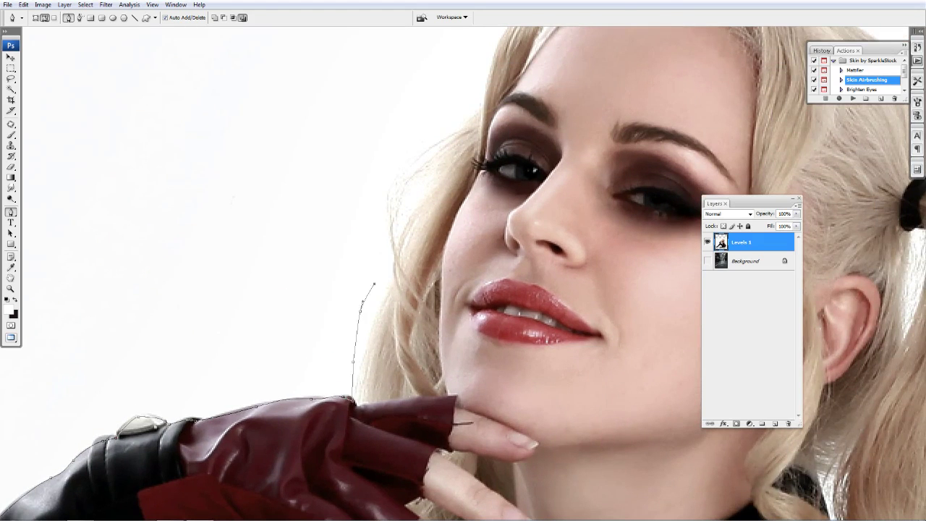
drag(376, 279, 334, 390)
drag(376, 255, 322, 323)
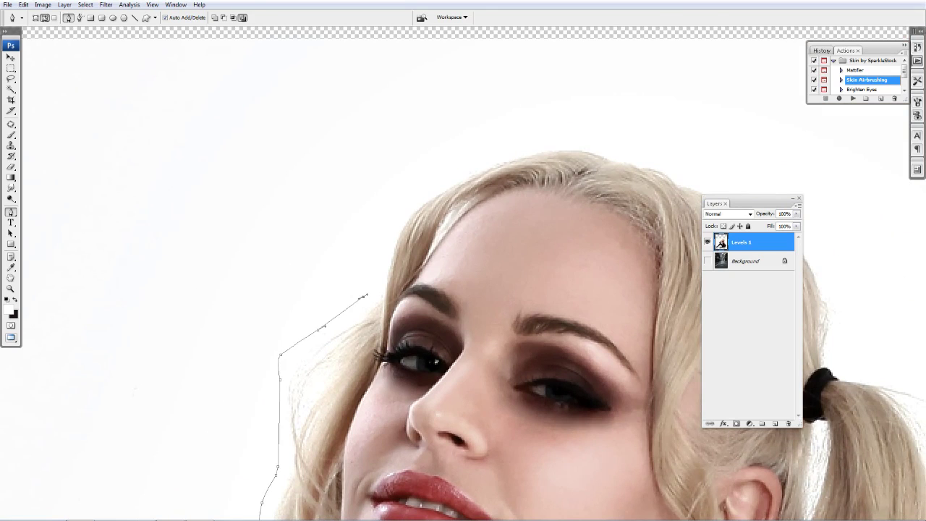
drag(367, 295, 155, 340)
click(320, 258)
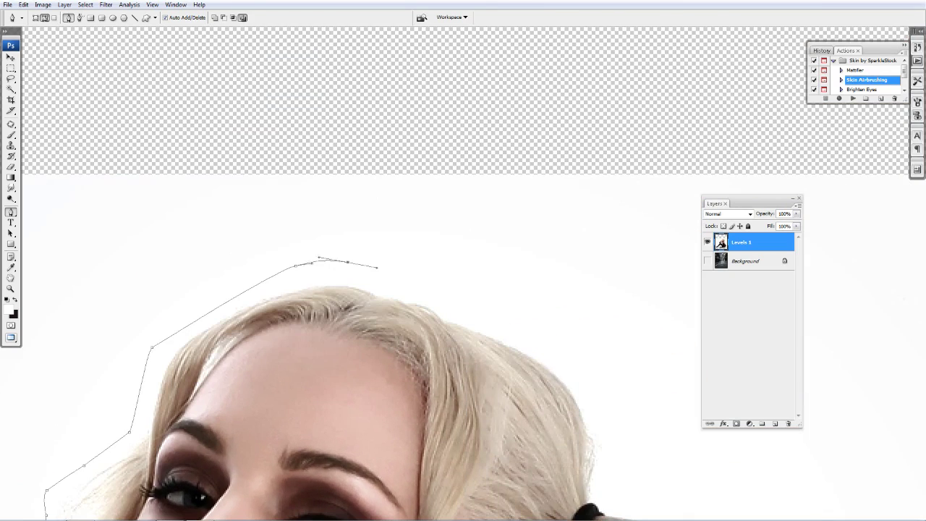
drag(371, 269, 227, 206)
click(367, 237)
drag(367, 237, 413, 232)
- Trace down the hair's outer edge to the shoulder, finishing the outline
drag(470, 304, 400, 138)
drag(448, 289, 448, 175)
click(456, 226)
click(441, 296)
click(397, 387)
click(340, 412)
drag(340, 412, 299, 294)
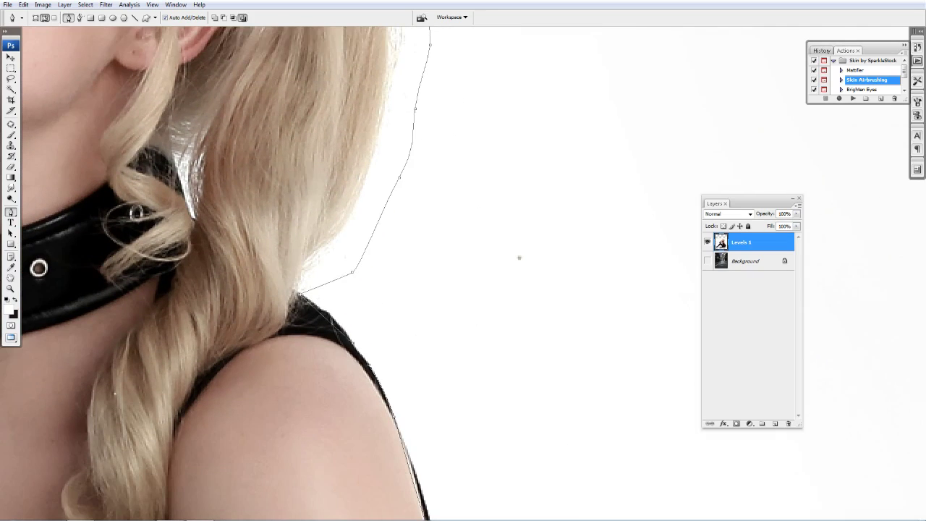
right_click(396, 249)
- Convert the path to a selection with 0 feather and copy the figure to Layer 1
click(434, 295)
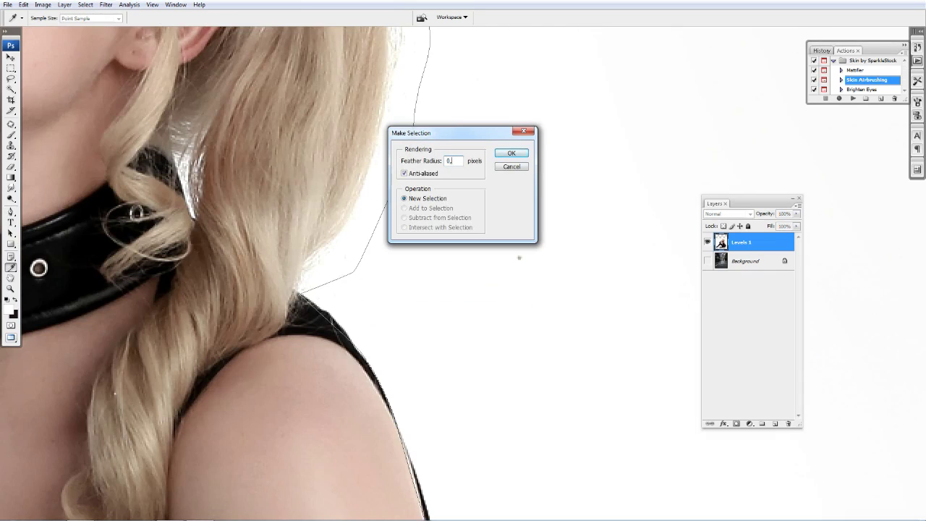
key(Return)
key(ctrl+j)
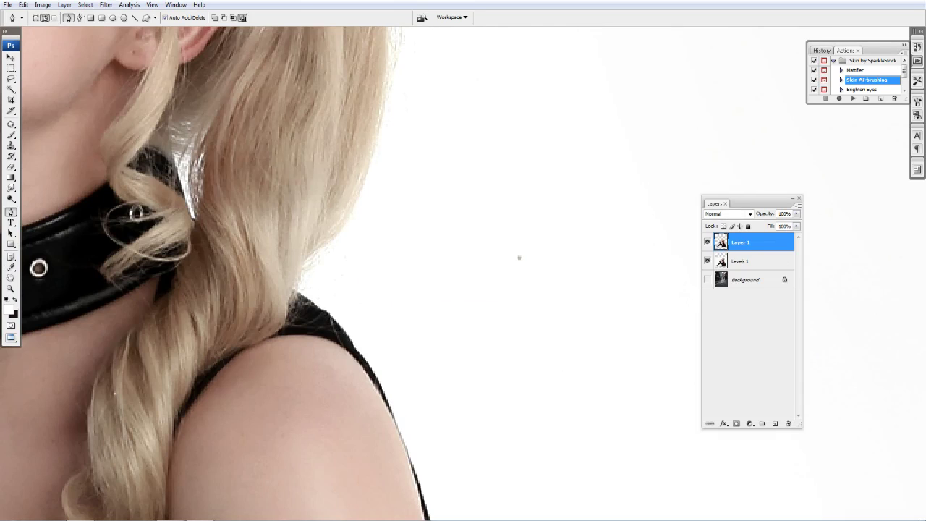
- Duplicate the Background above Levels 1, then delete the original Background layer
key(alt+comma)
key(ctrl+j)
key(ctrl+bracketright)
key(alt+bracketleft)
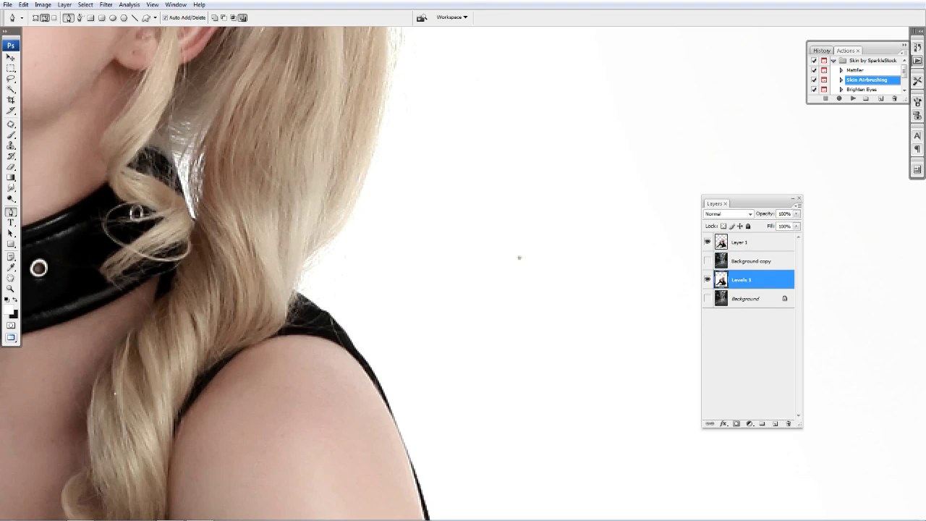
drag(745, 298, 788, 423)
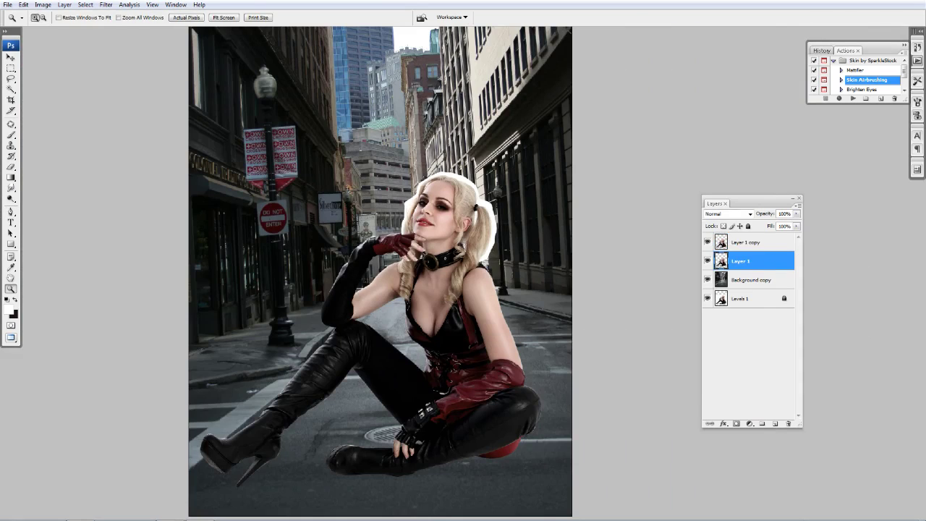
- Apply Multiply blending, then add a layer mask to Layer 1 copy
key(Up)
key(Return)
key(alt+bracketright)
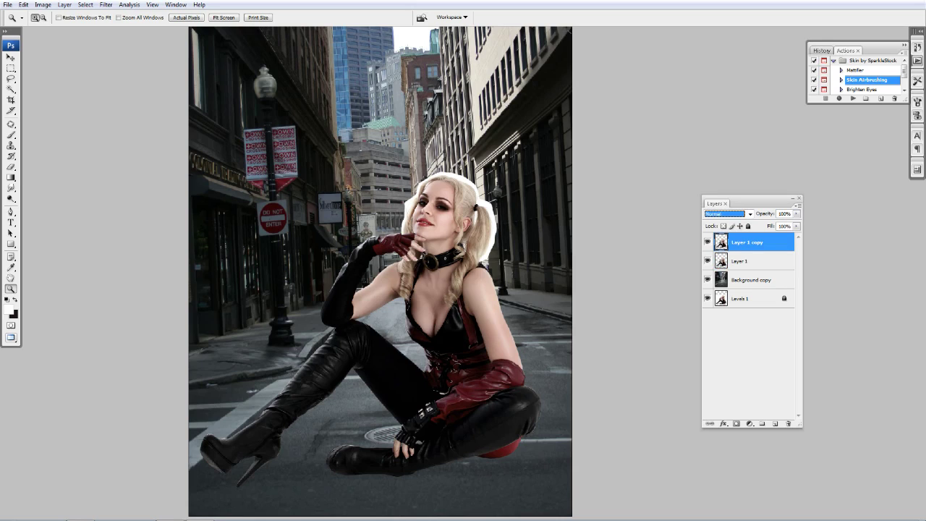
click(737, 423)
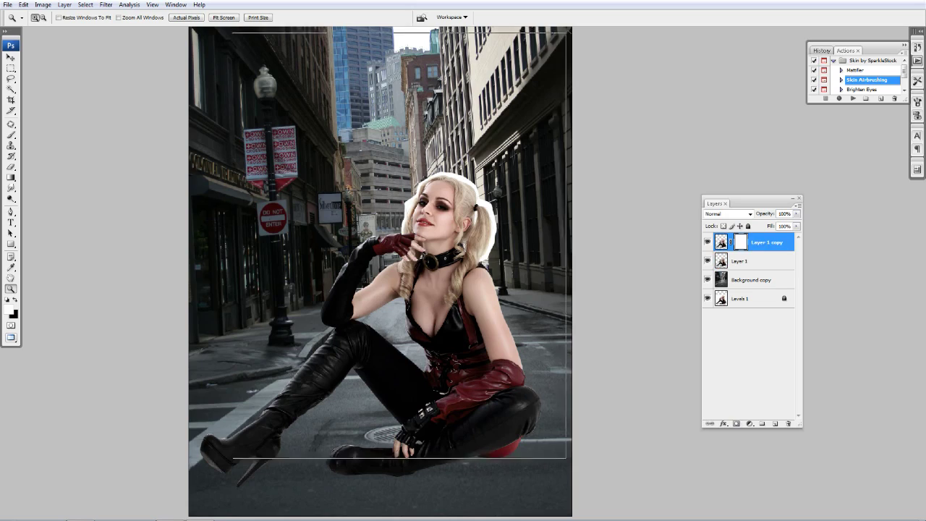
- Paint black on the mask with a smaller brush to hide the white edge beside the ponytail
click(455, 225)
key(b)
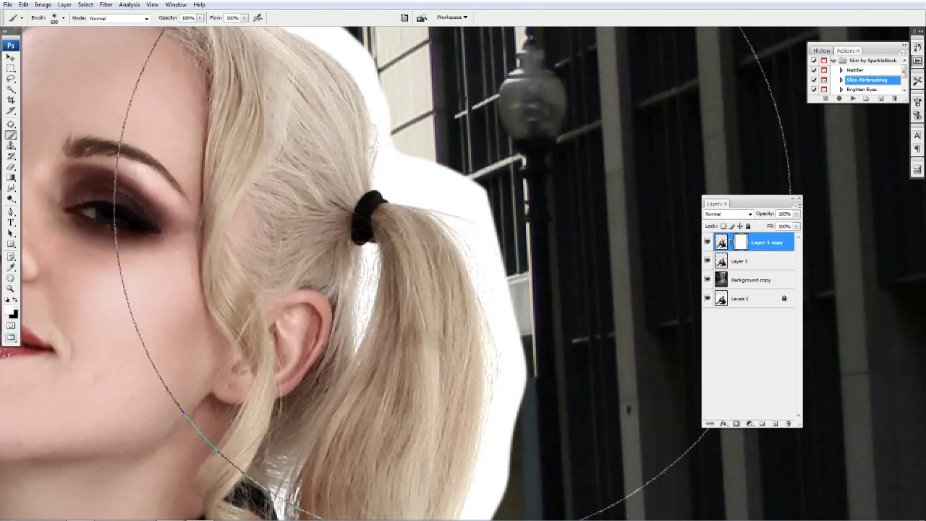
key(bracketleft)
key(bracketleft)
key(bracketleft)
key(x)
click(467, 190)
mouse_move(466, 190)
mouse_down()
mouse_move(470, 246)
mouse_move(500, 307)
mouse_up()
scroll(499, 307, down, 2)
drag(491, 264, 482, 259)
scroll(482, 259, down, 3)
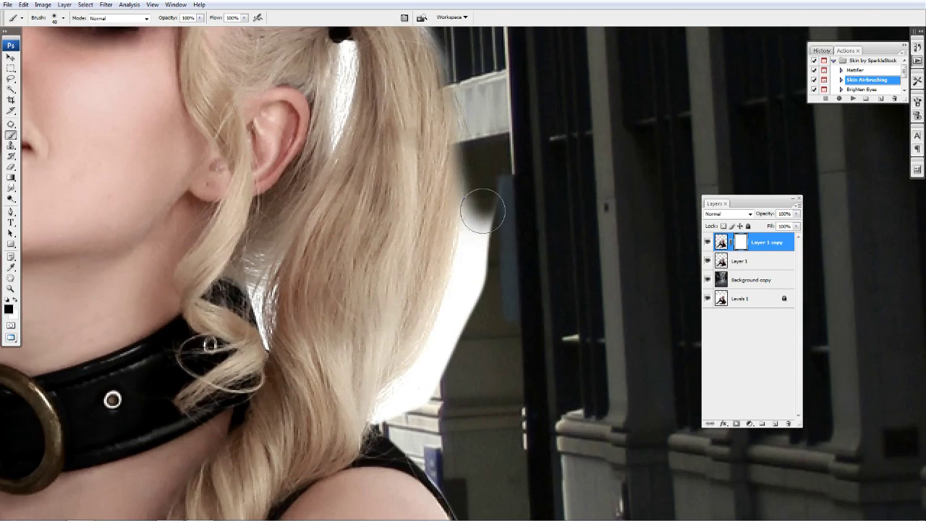
key(bracketleft)
mouse_move(482, 196)
mouse_down()
mouse_move(470, 269)
mouse_move(500, 181)
mouse_move(468, 289)
mouse_up()
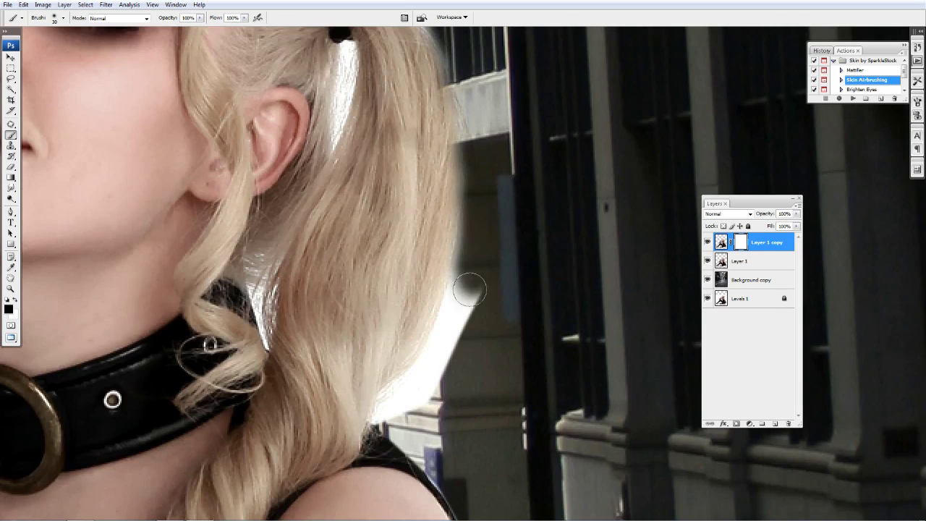
mouse_move(475, 162)
mouse_down()
mouse_move(470, 282)
mouse_move(441, 341)
mouse_move(384, 409)
mouse_up()
- Reframe the face and reduce the brush tip spacing to 7%
key(z)
key(ctrl+minus)
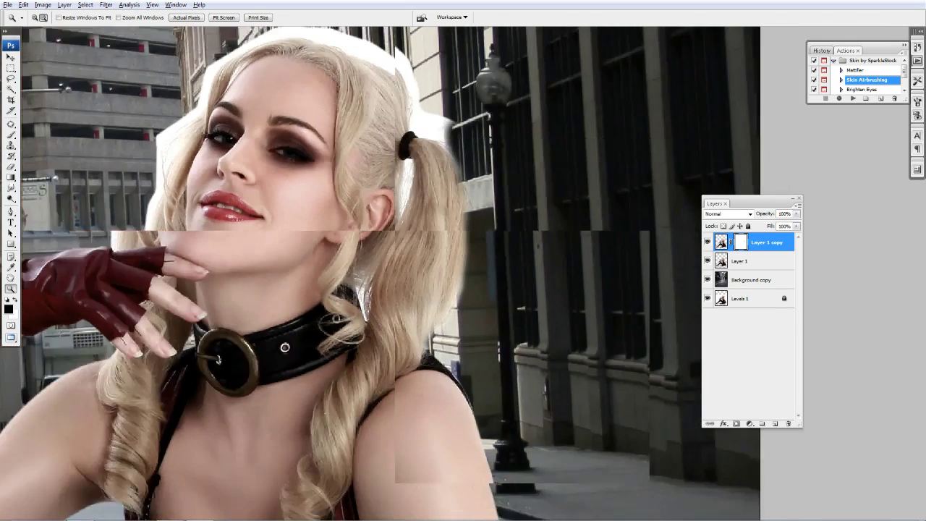
key(ctrl+minus)
key(ctrl+plus)
key(b)
key(F5)
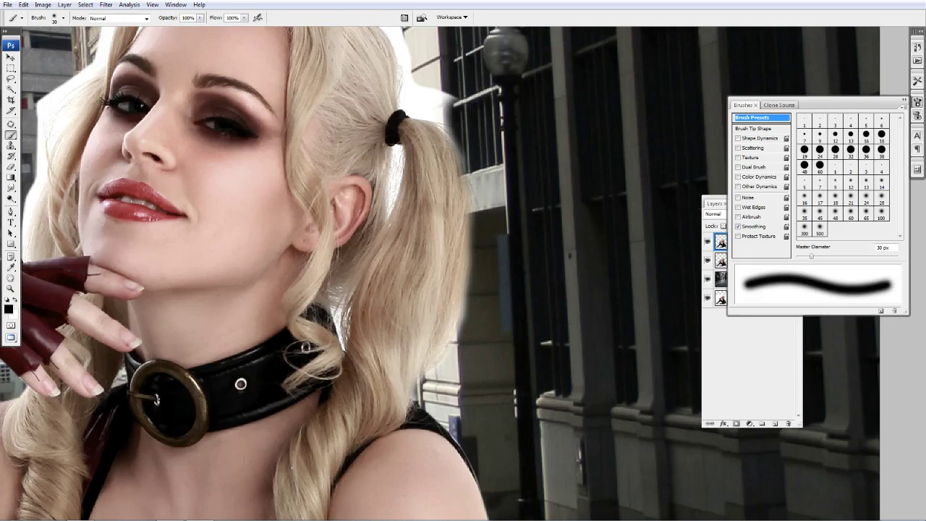
click(753, 128)
drag(809, 257, 799, 256)
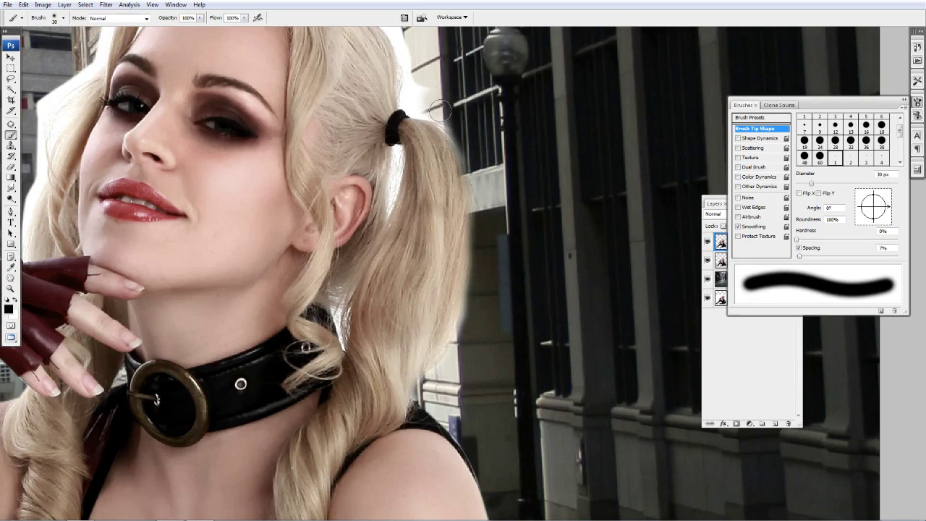
- Delete Layer 1 copy and set Layer 1 back to Normal, then zoom into the hair edge
mouse_move(422, 98)
mouse_down()
mouse_move(443, 192)
mouse_move(431, 203)
mouse_move(418, 126)
mouse_move(374, 83)
mouse_move(396, 124)
mouse_up()
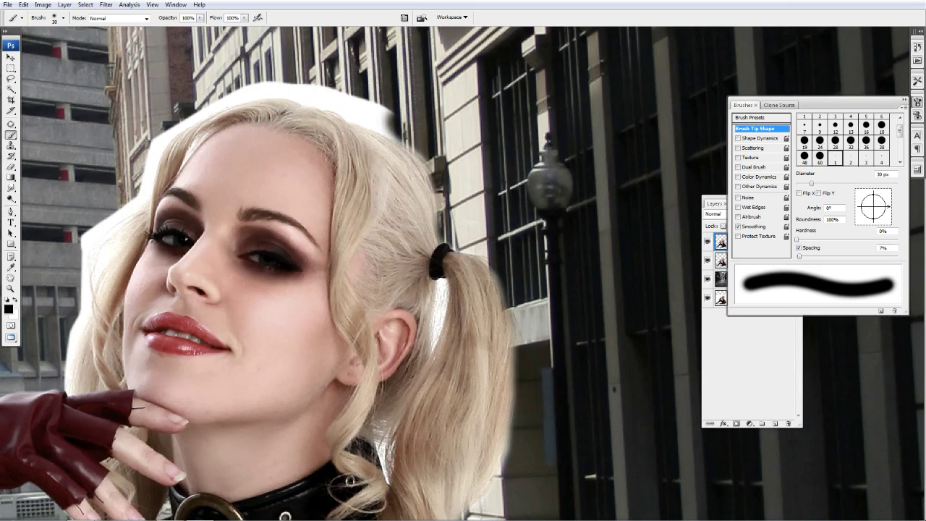
drag(714, 204, 580, 167)
drag(630, 206, 655, 387)
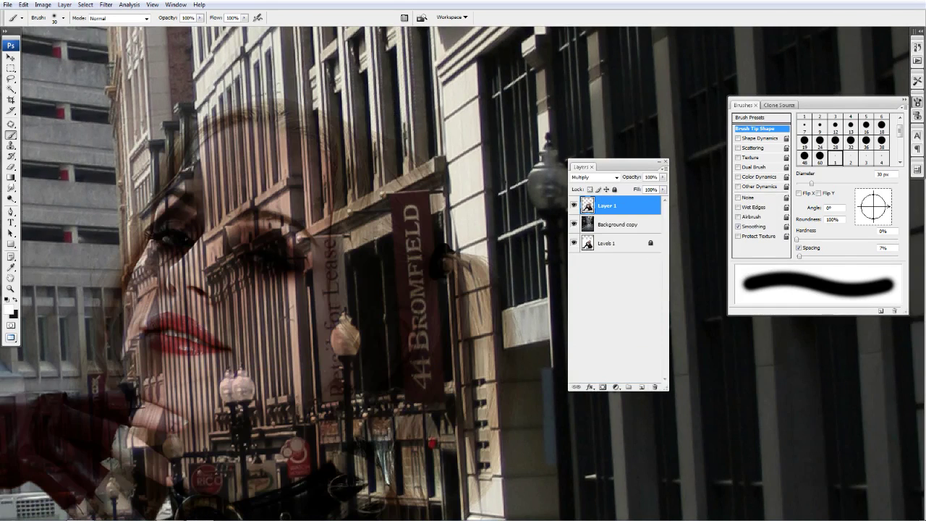
click(593, 177)
key(z)
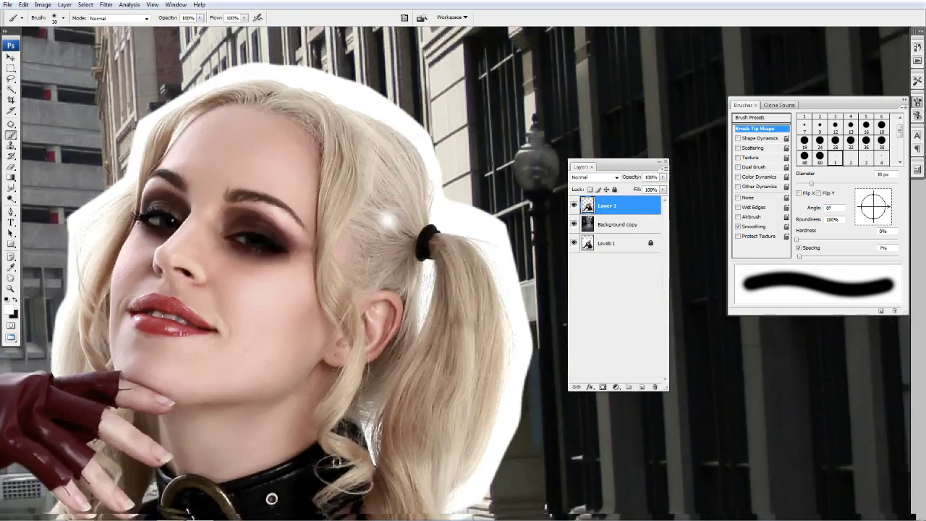
drag(89, 103, 735, 495)
click(423, 377)
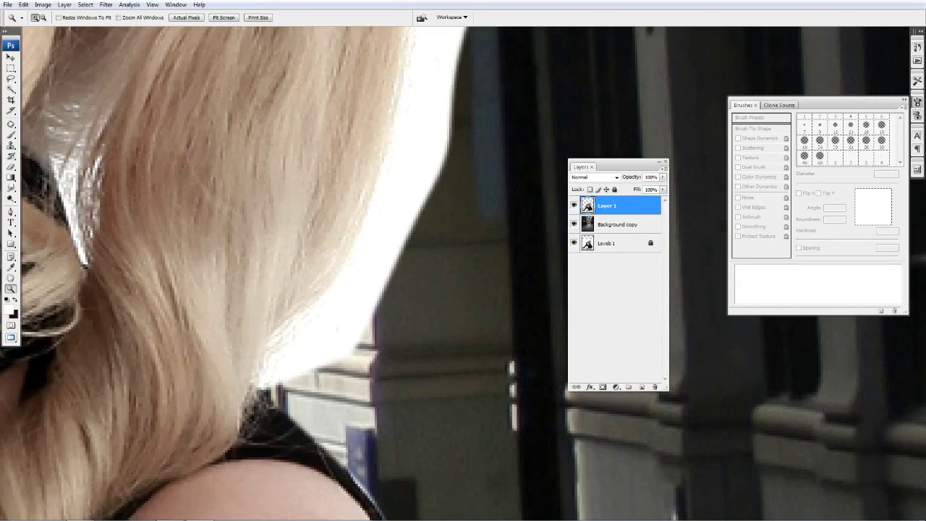
- Trace a Pen path along the ponytail and the hair edge up to the hair tie
key(p)
click(361, 209)
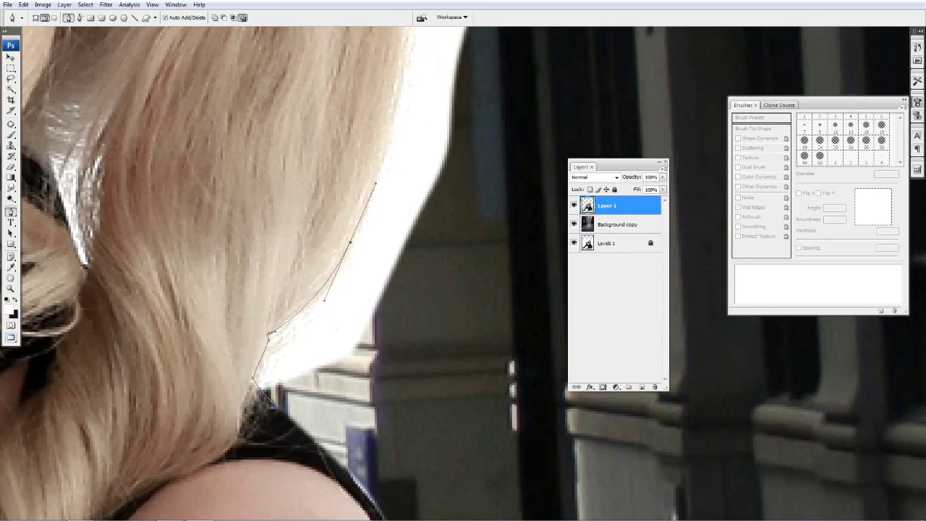
drag(362, 209, 462, 434)
click(354, 275)
mouse_move(355, 217)
mouse_down()
mouse_move(393, 379)
mouse_move(314, 195)
mouse_up()
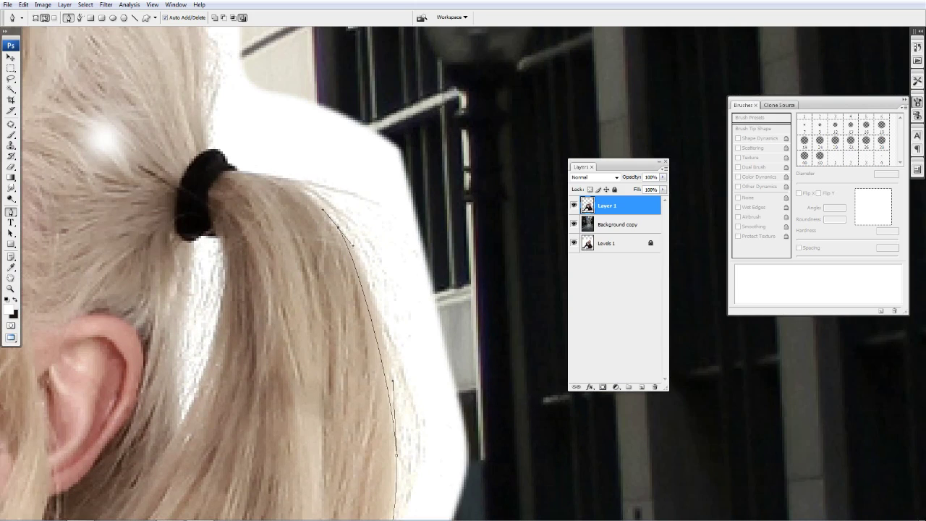
drag(246, 174, 230, 168)
drag(290, 217, 387, 354)
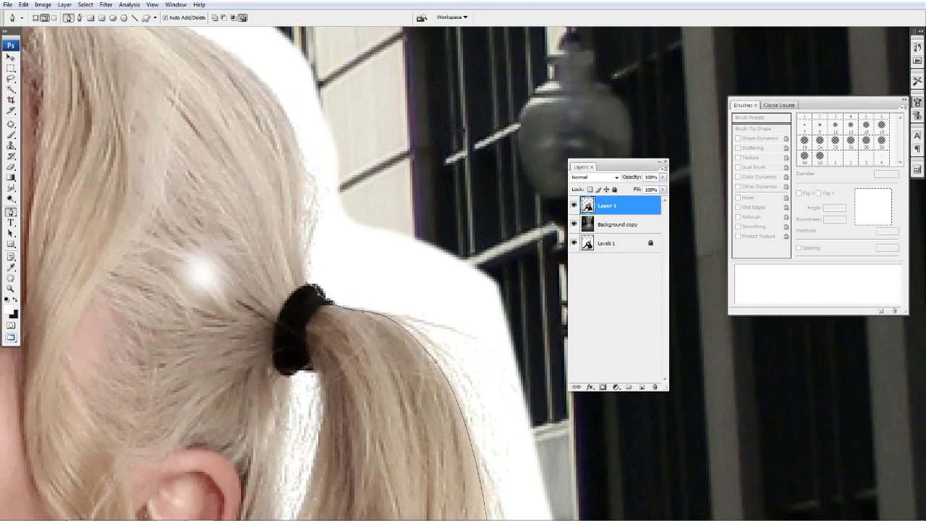
drag(289, 217, 401, 347)
click(377, 223)
click(335, 181)
click(300, 161)
click(259, 144)
click(217, 129)
- Continue the path along the top hairline and down the left hairline
drag(217, 129, 348, 201)
click(269, 170)
click(201, 142)
click(190, 138)
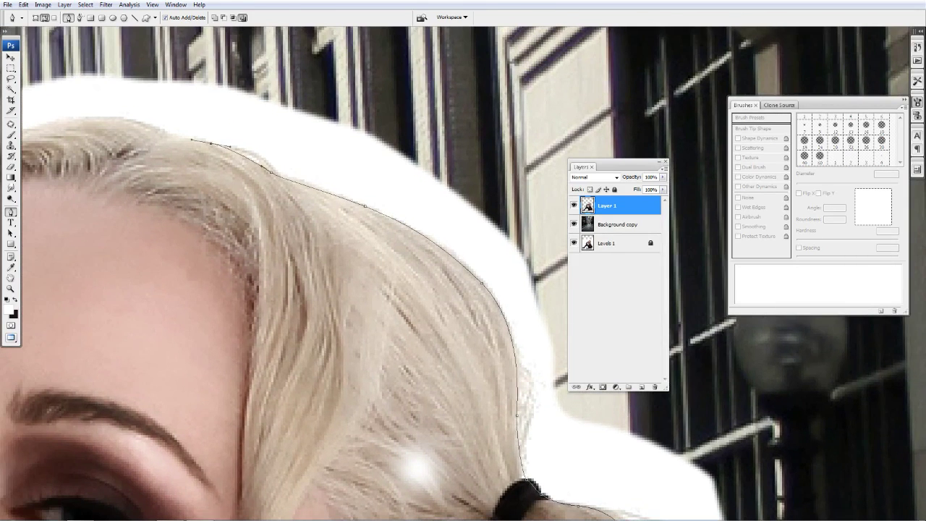
click(149, 124)
drag(149, 124, 347, 165)
drag(254, 162, 236, 164)
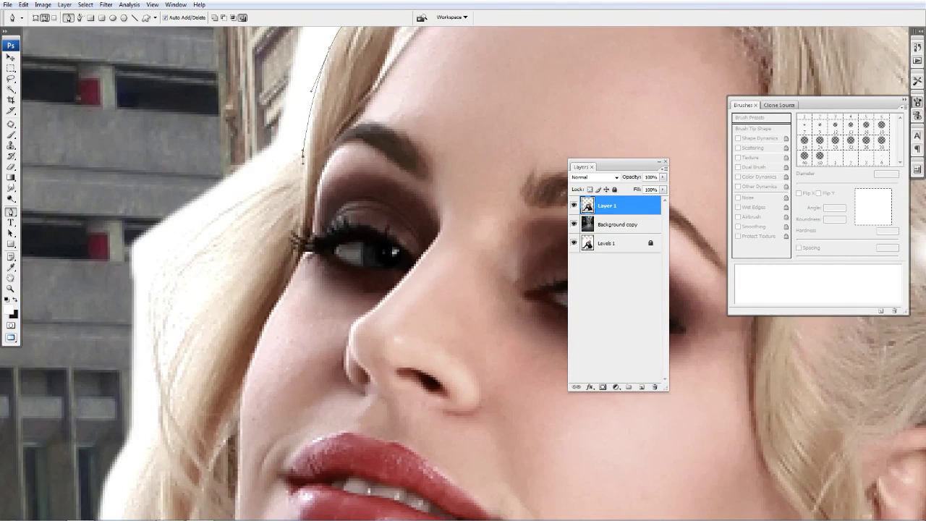
drag(236, 285, 199, 333)
click(253, 168)
click(211, 275)
click(201, 316)
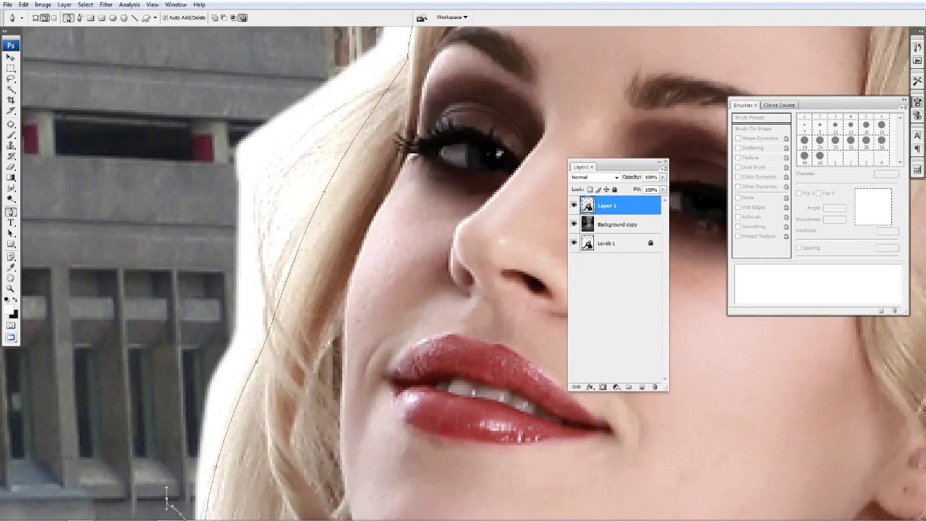
mouse_move(173, 316)
mouse_down()
mouse_move(179, 115)
mouse_move(211, 399)
mouse_up()
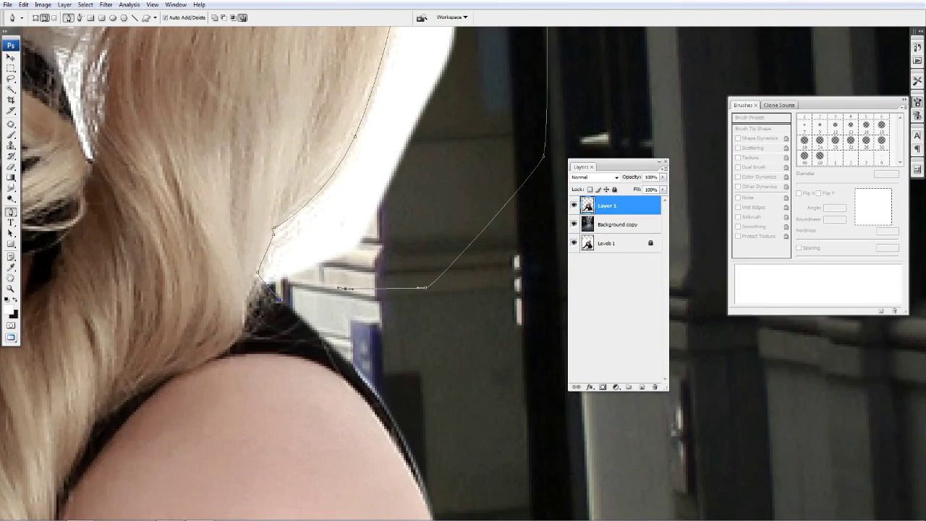
- Turn the hair path into a selection and delete the white halo
right_click(314, 200)
click(390, 245)
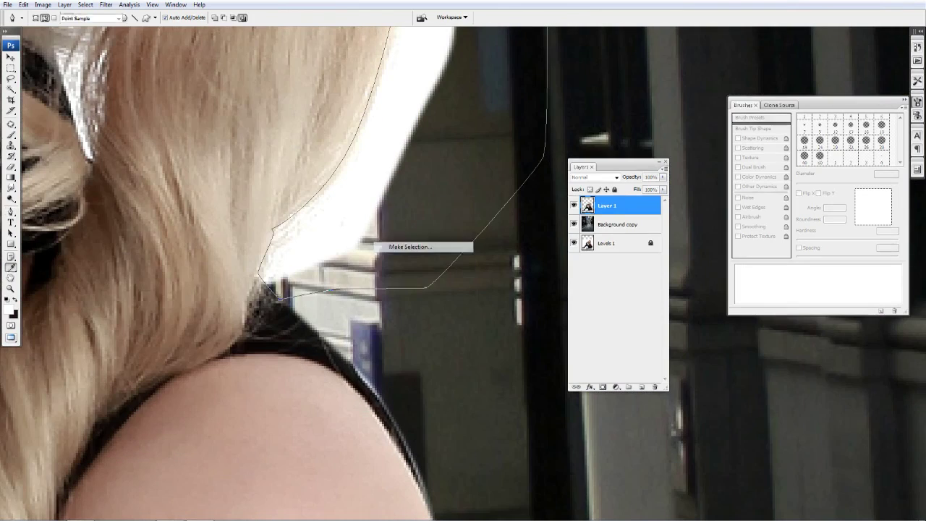
key(Return)
key(Delete)
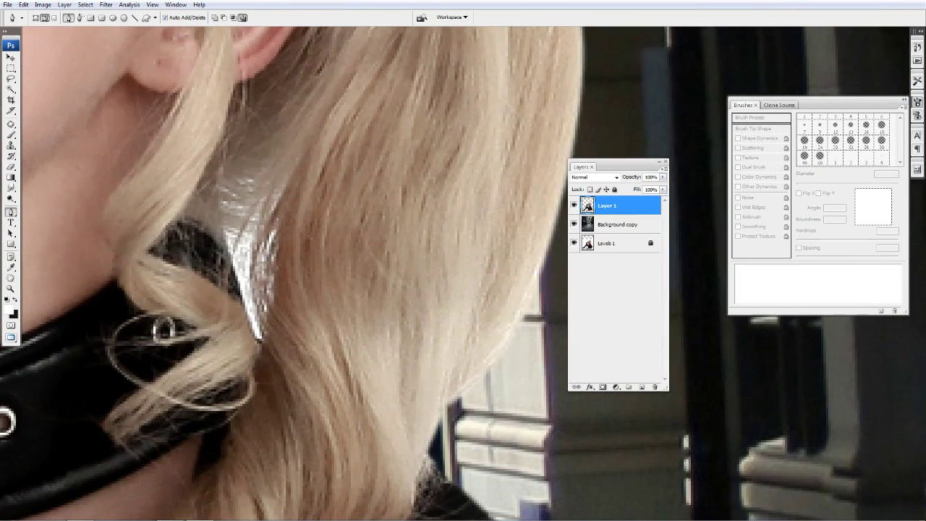
- Close a path around the silver strand in her curls and make it a selection
key(z)
click(272, 244)
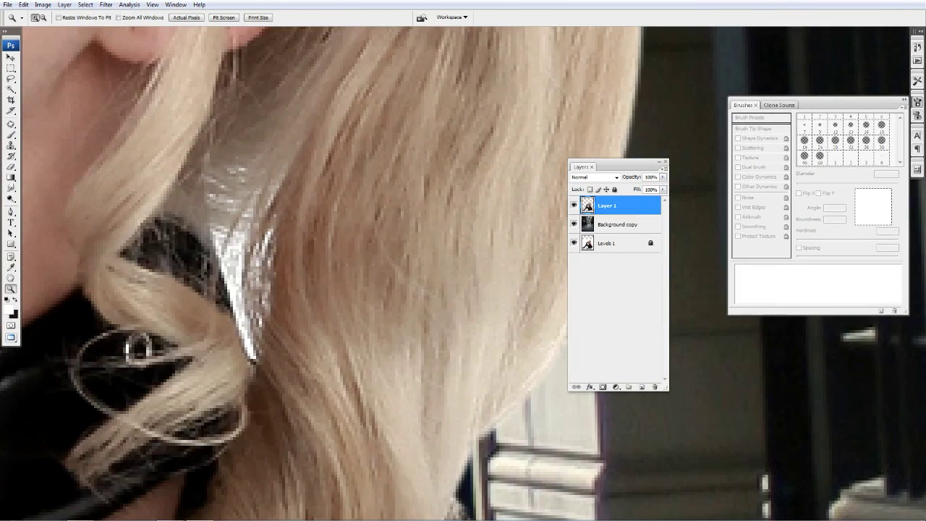
key(p)
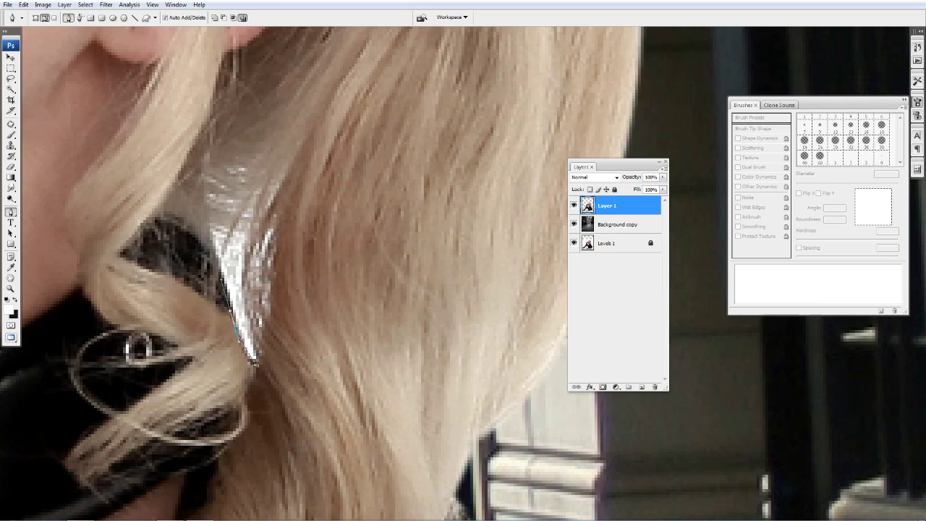
click(293, 125)
right_click(264, 218)
click(289, 274)
key(Return)
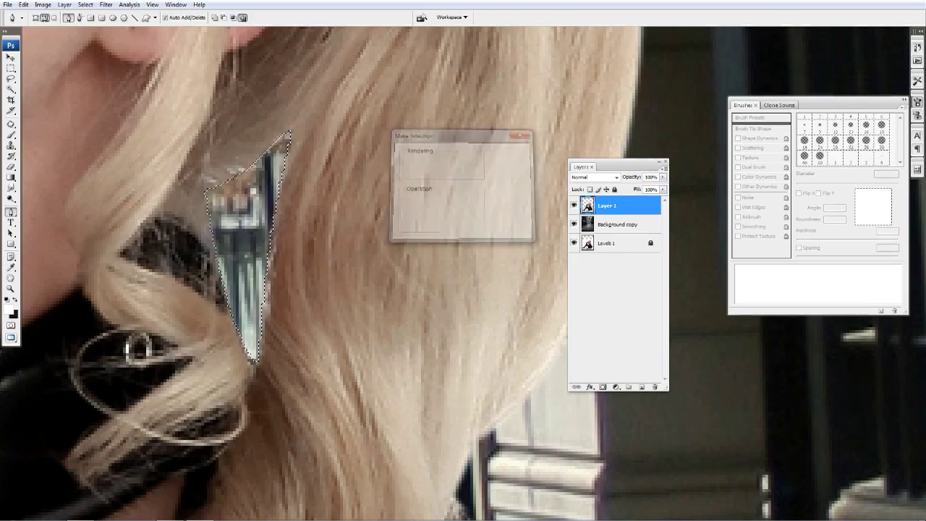
key(z)
alt+click(286, 240)
- Trace the white gap beneath the ponytail tie and fill it with dark colour
click(371, 97)
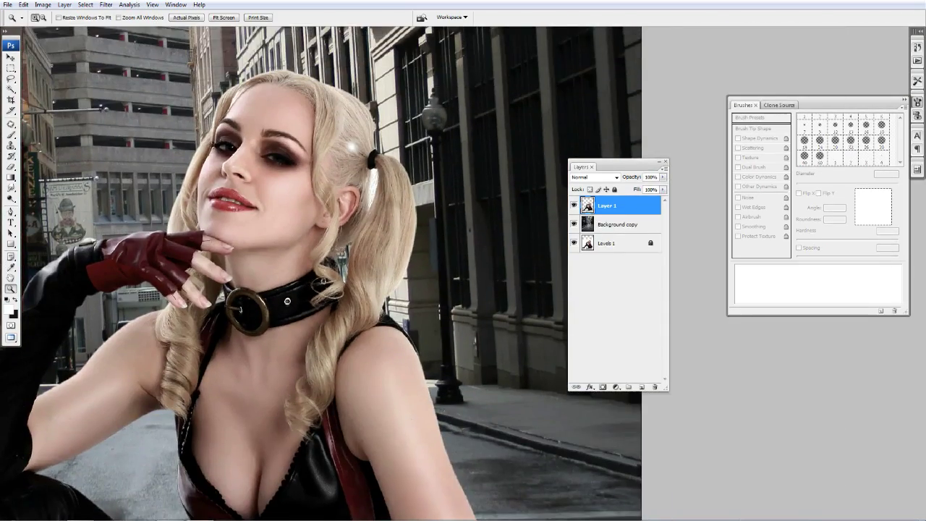
click(371, 98)
key(p)
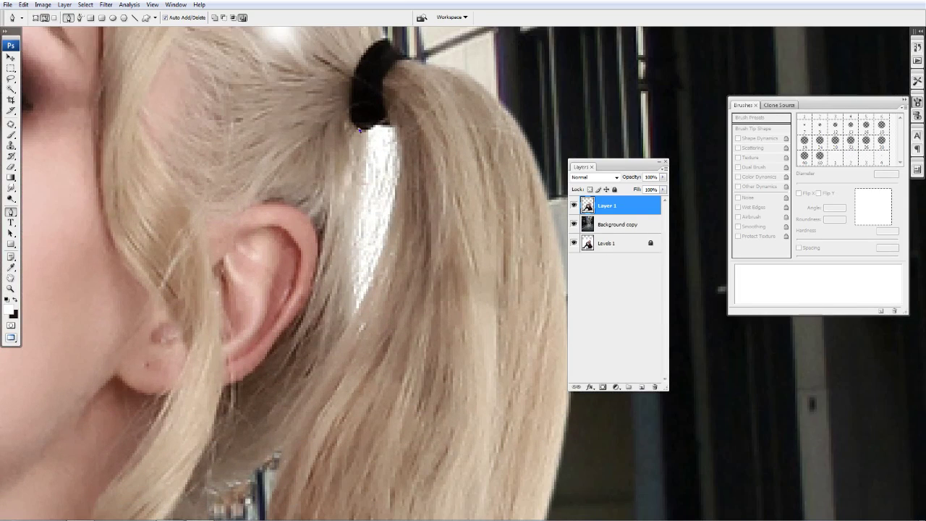
drag(399, 196, 407, 155)
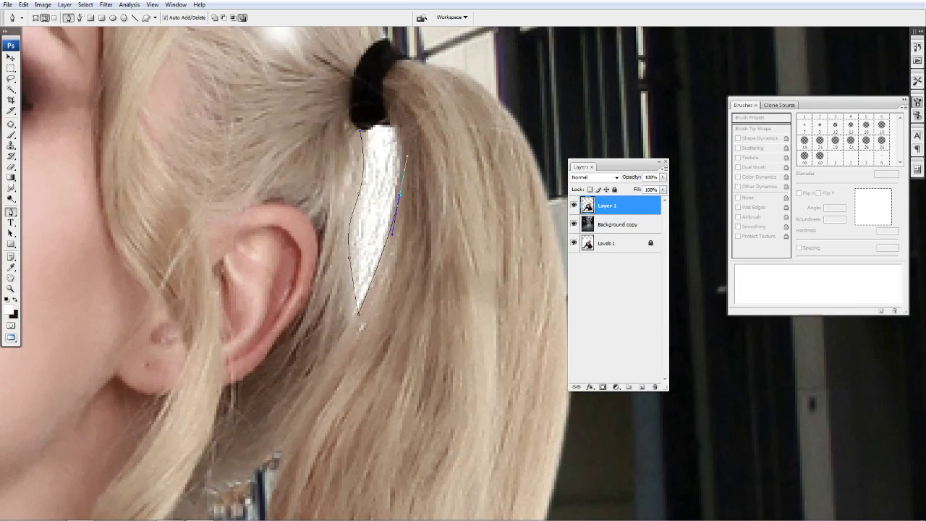
right_click(367, 132)
click(398, 189)
click(512, 153)
key(alt+BackSpace)
key(ctrl+d)
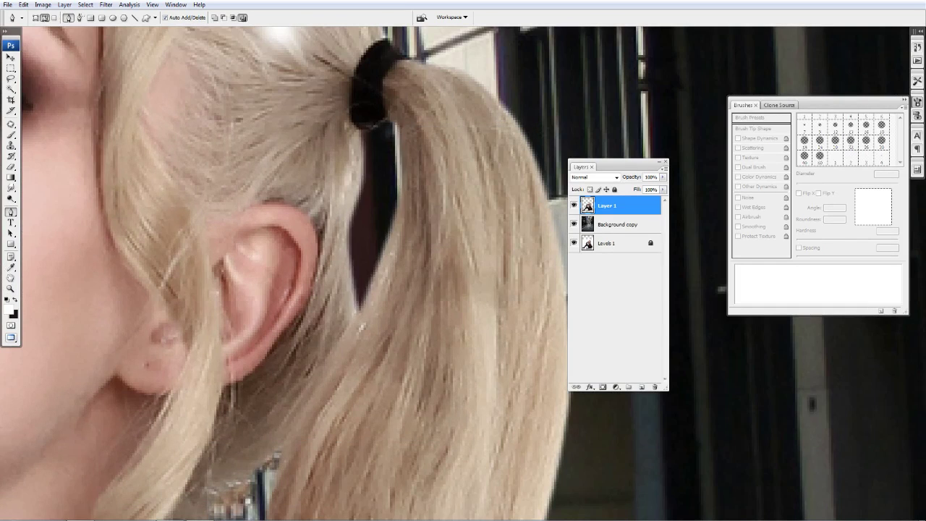
key(z)
key(ctrl+minus)
key(ctrl+minus)
key(ctrl+minus)
key(0)
key(0)
key(0)
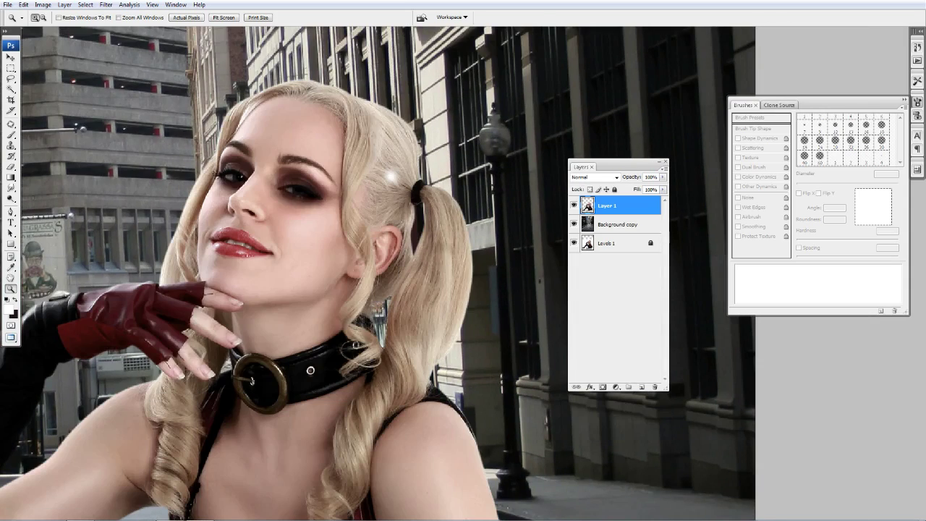
- Unlock Levels 1 and add a new Layer 2 moved to the top of the stack
click(376, 187)
click(463, 196)
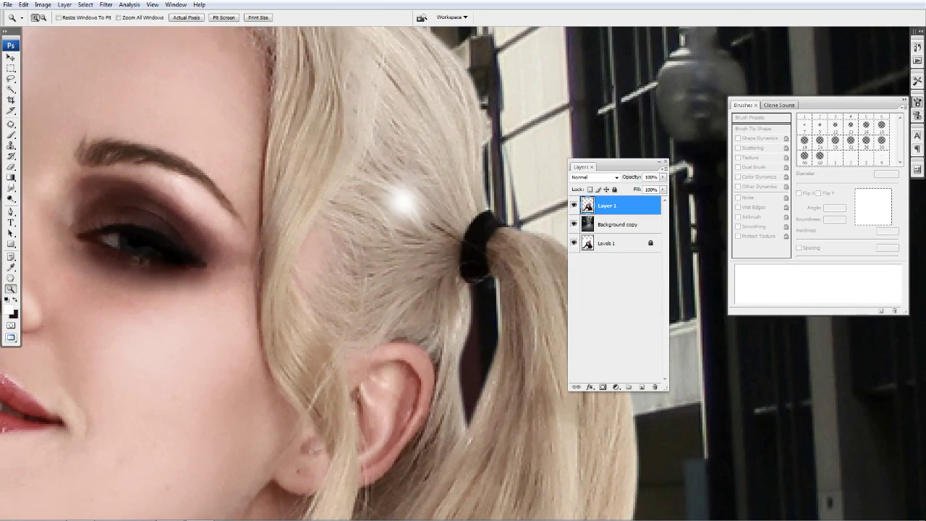
ctrl+click(587, 206)
click(606, 243)
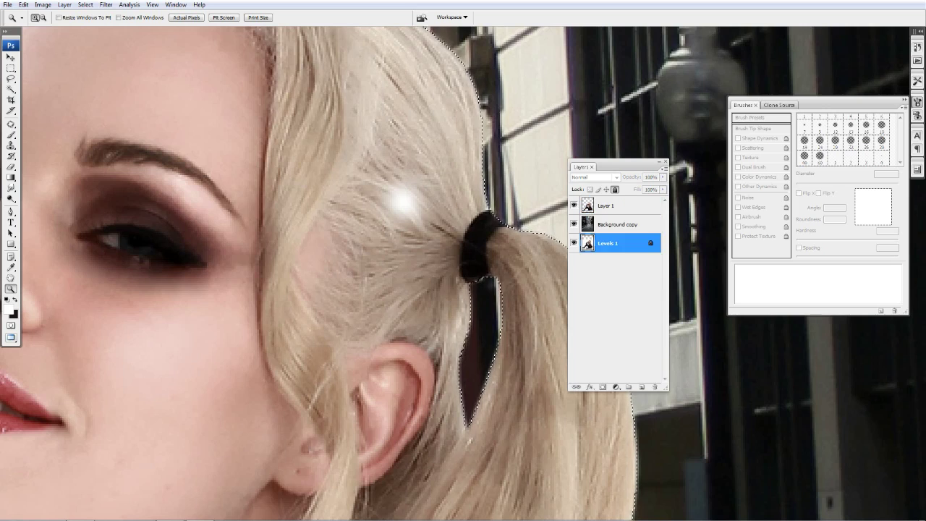
key(ctrl+j)
key(Return)
click(615, 189)
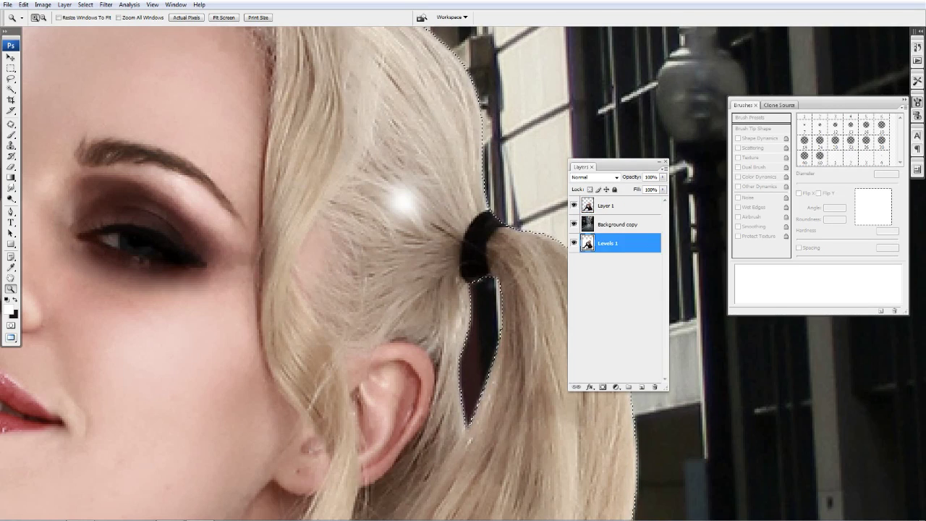
key(ctrl+j)
key(ctrl+shift+bracketright)
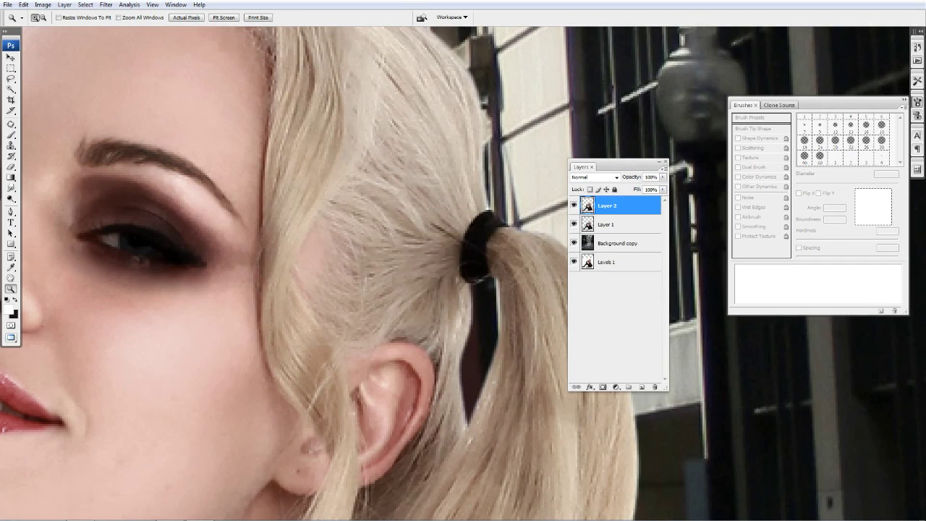
click(574, 224)
key(ctrl+minus)
key(ctrl+minus)
key(ctrl+minus)
key(ctrl+minus)
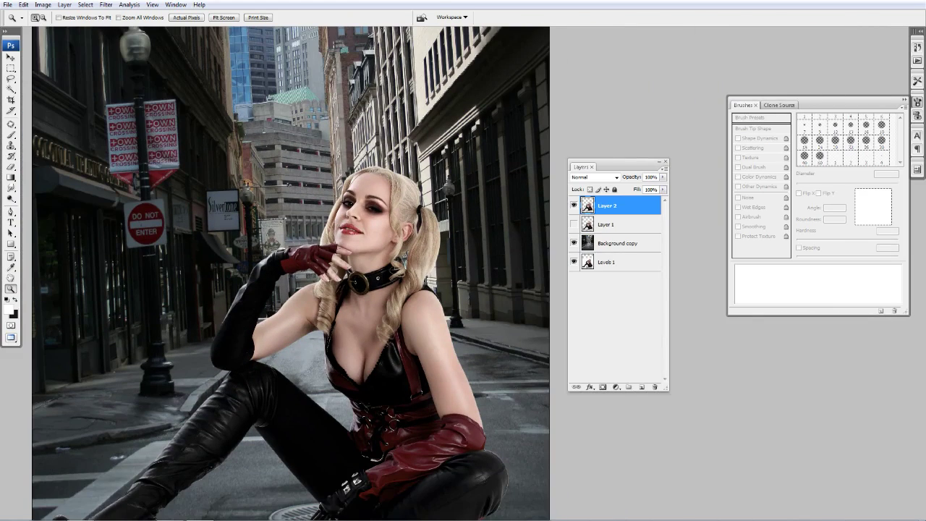
- Delete Layer 1 by dragging it to the trash
click(607, 261)
click(606, 224)
mouse_move(606, 224)
mouse_down()
mouse_move(619, 332)
mouse_move(655, 387)
mouse_up()
key(ctrl+minus)
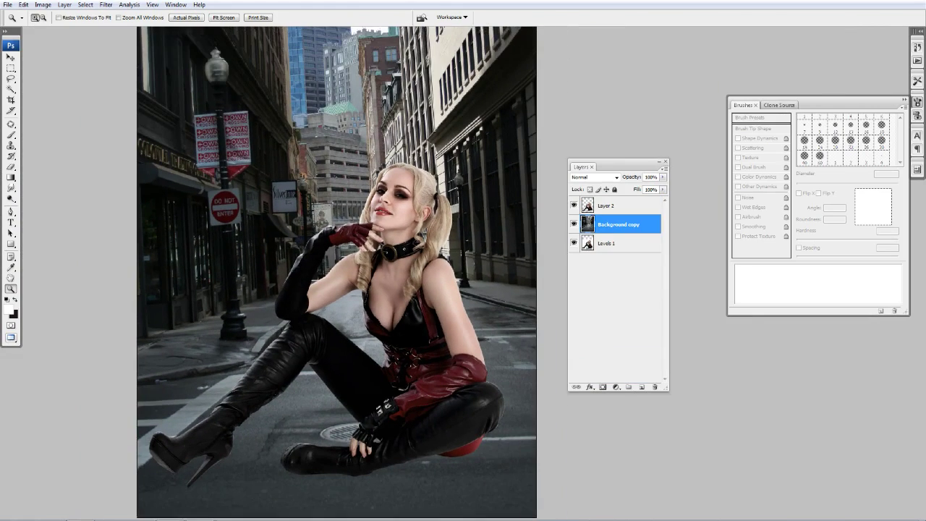
click(419, 166)
key(ctrl+plus)
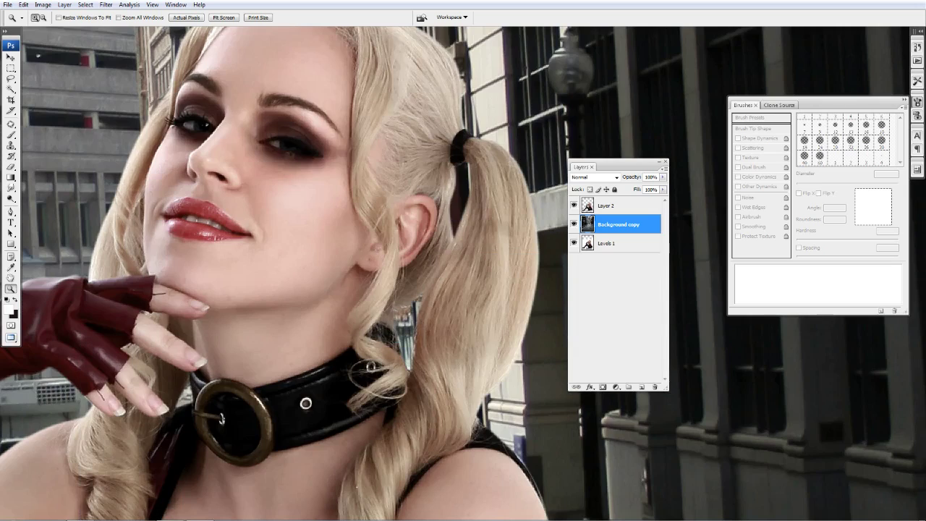
- On Layer 2, set up the Smudge tool with a Natural Brushes tip at 92% strength
click(606, 205)
key(r)
key(ctrl+plus)
drag(429, 210, 396, 206)
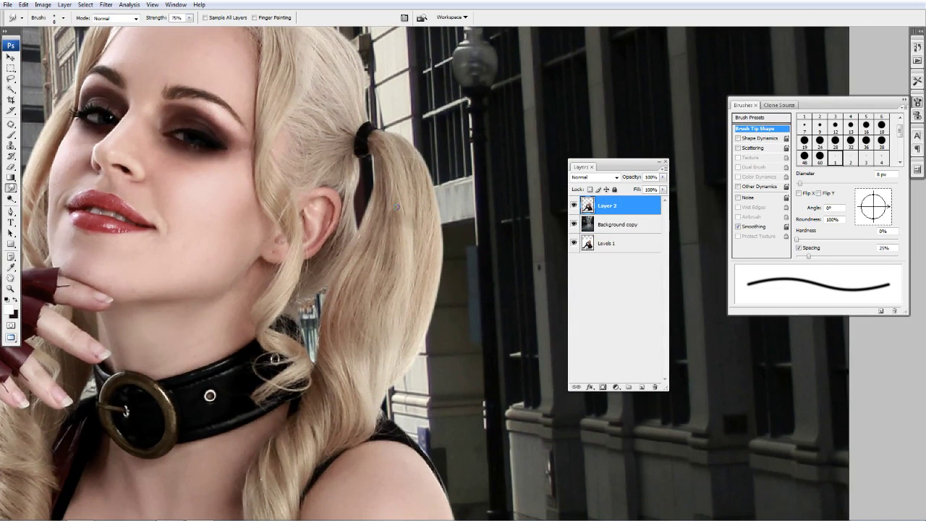
right_click(397, 207)
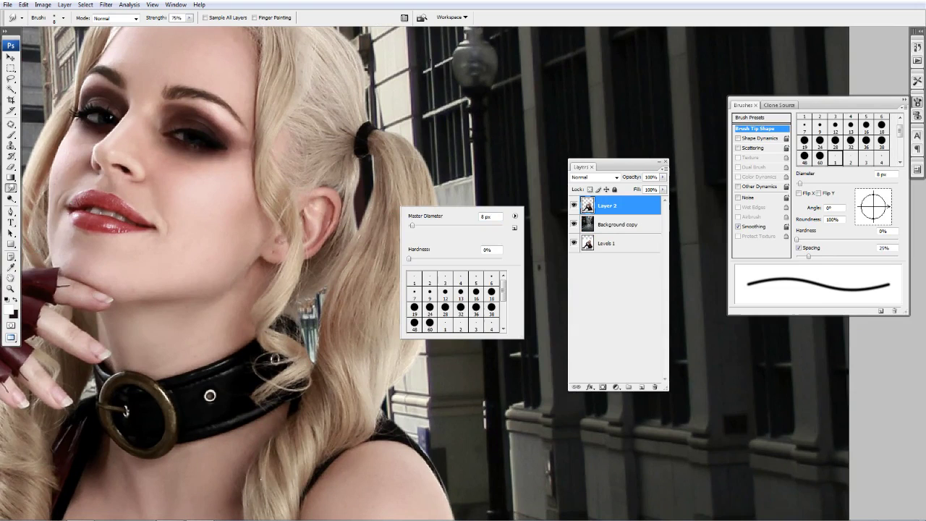
click(11, 187)
right_click(347, 211)
click(479, 213)
click(521, 447)
click(434, 188)
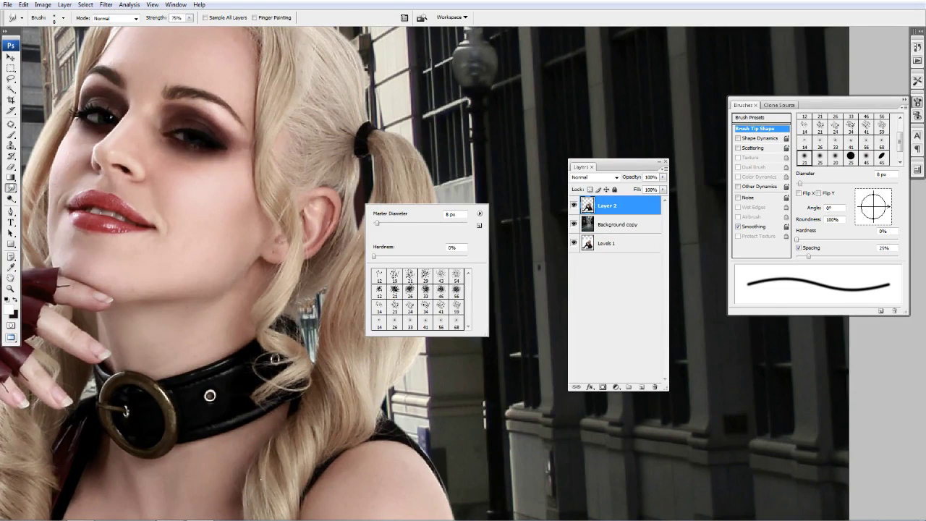
click(426, 170)
drag(189, 17, 191, 27)
click(420, 172)
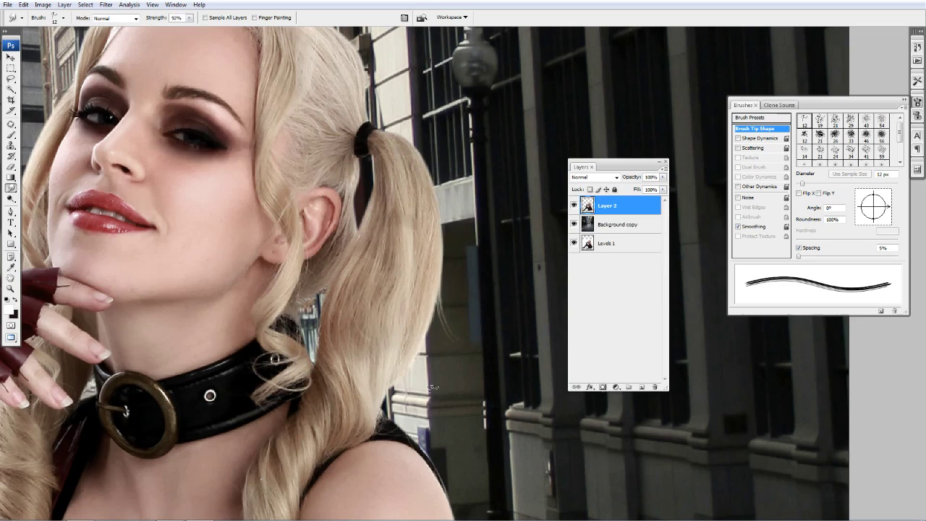
- Smudge stray strands out from the right and left edges of her hair
drag(397, 377, 399, 425)
drag(358, 171, 357, 230)
key(ctrl+z)
key(z)
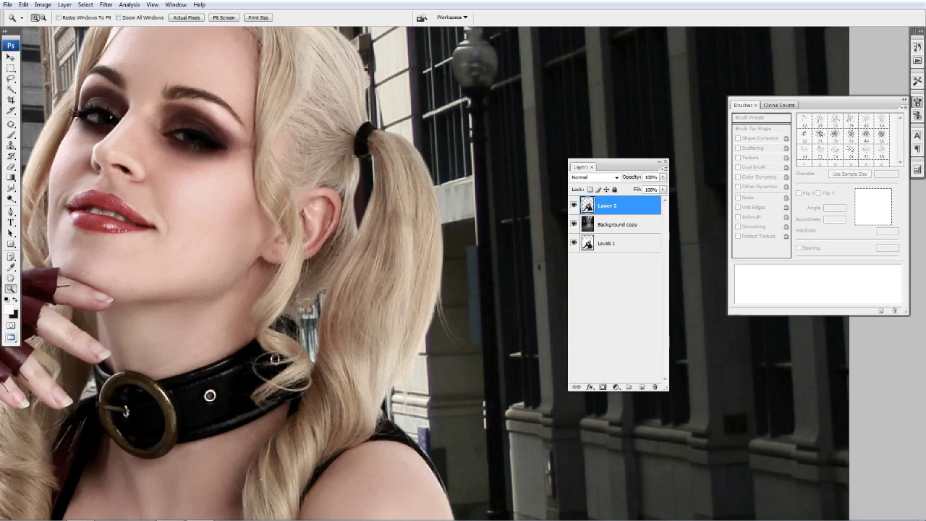
click(306, 341)
key(r)
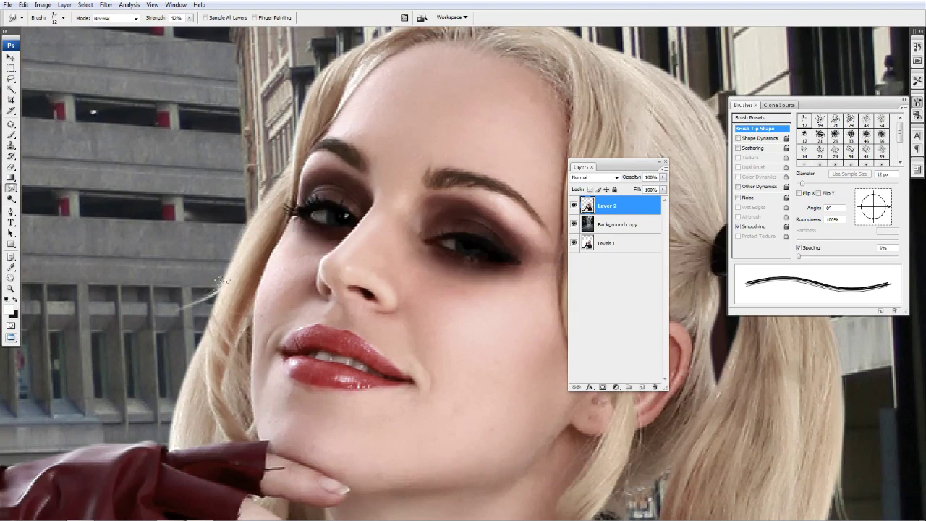
drag(174, 399, 154, 409)
key(z)
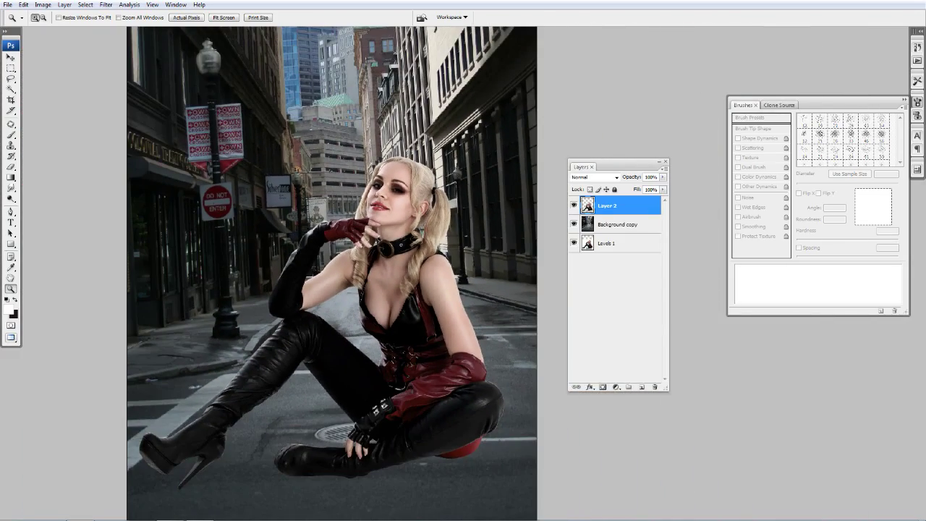
- Add a Hue/Saturation adjustment at Saturation -37 clipped to Layer 2
key(ctrl+minus)
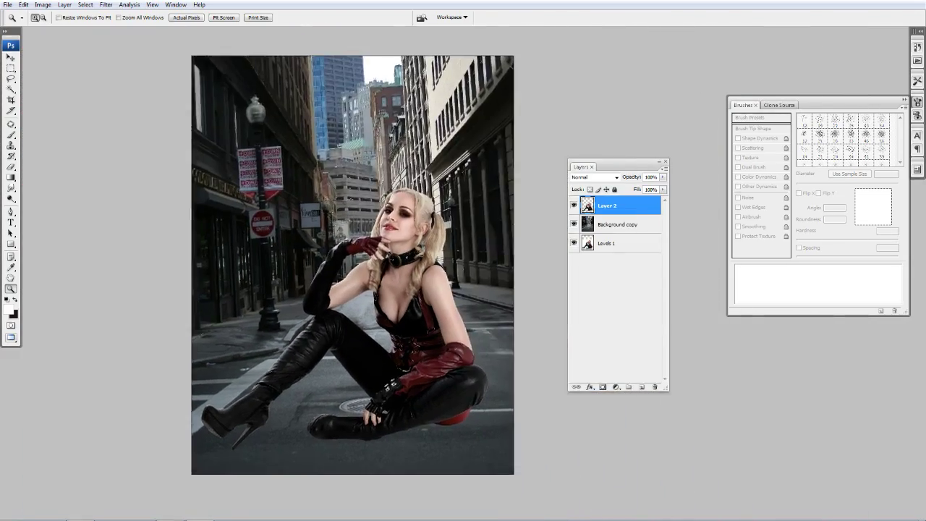
click(615, 387)
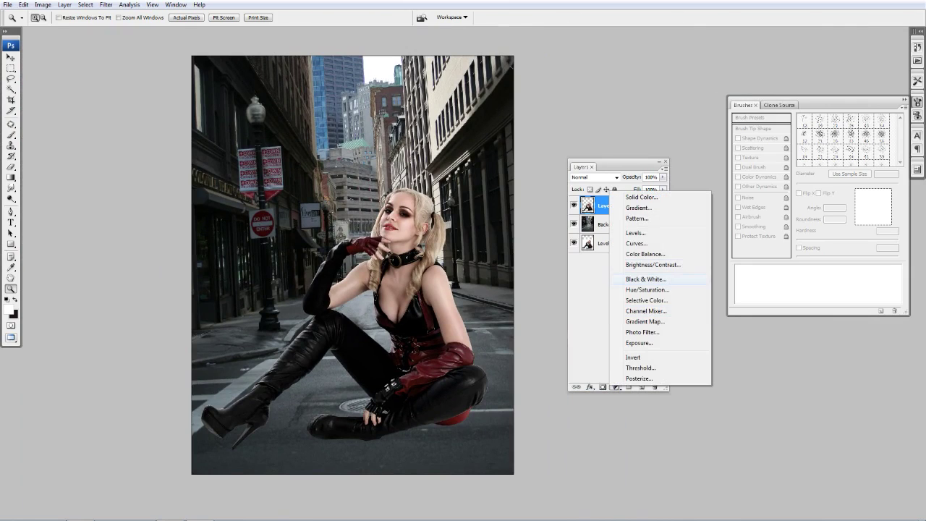
click(647, 290)
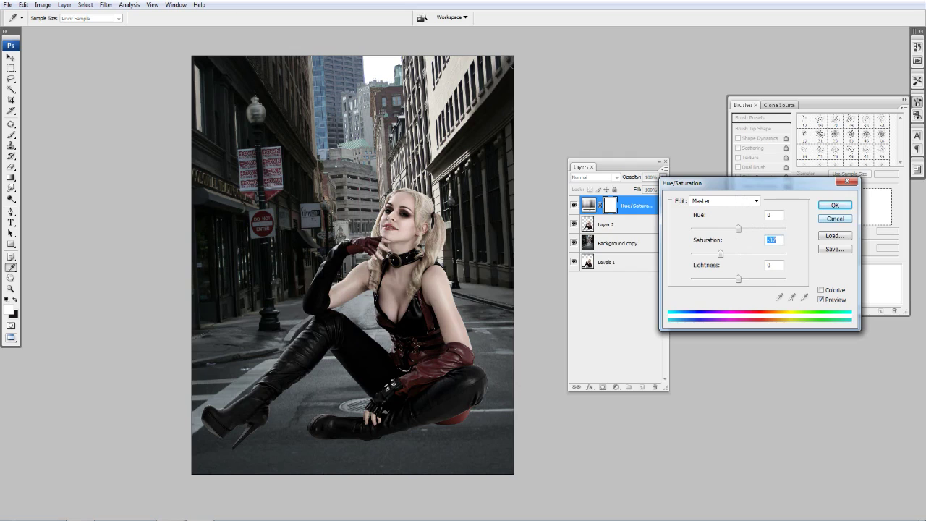
key(Return)
key(z)
key(ctrl+alt+g)
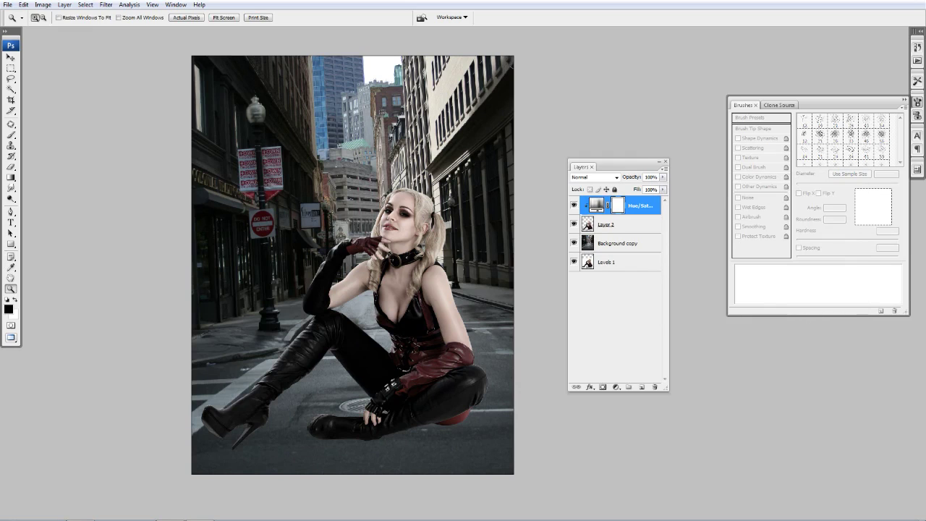
key(alt+bracketleft)
- Scale Layer 2 and Levels 1 to 79.9% and move the woman right and down
ctrl+click(606, 262)
key(ctrl+t)
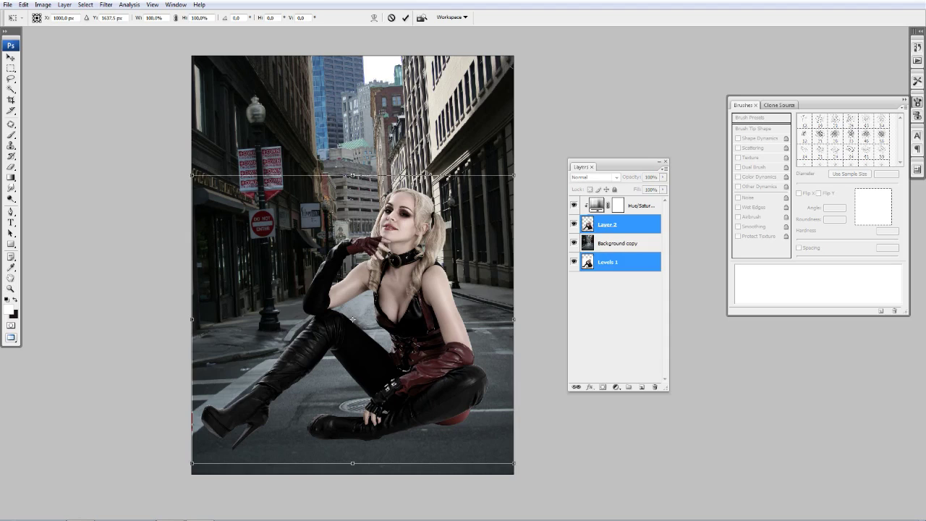
drag(513, 463, 463, 447)
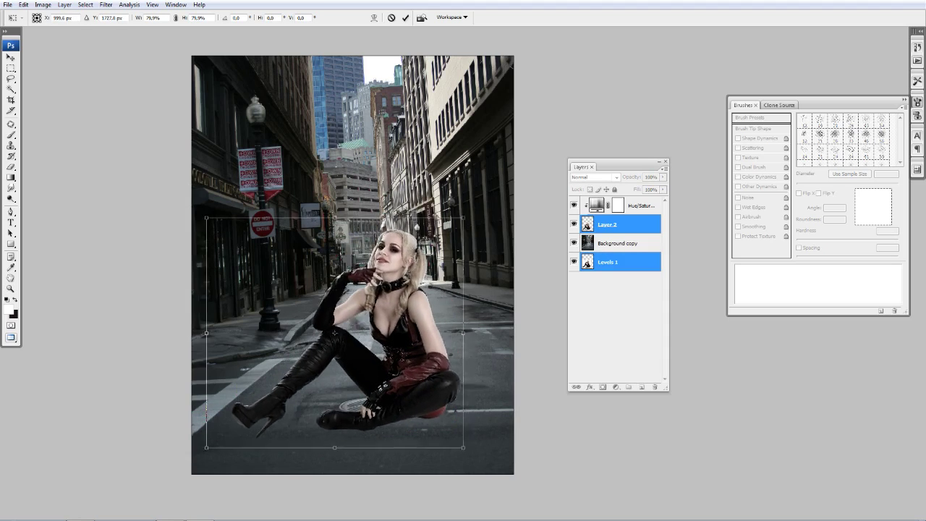
drag(334, 333, 378, 355)
key(Return)
key(z)
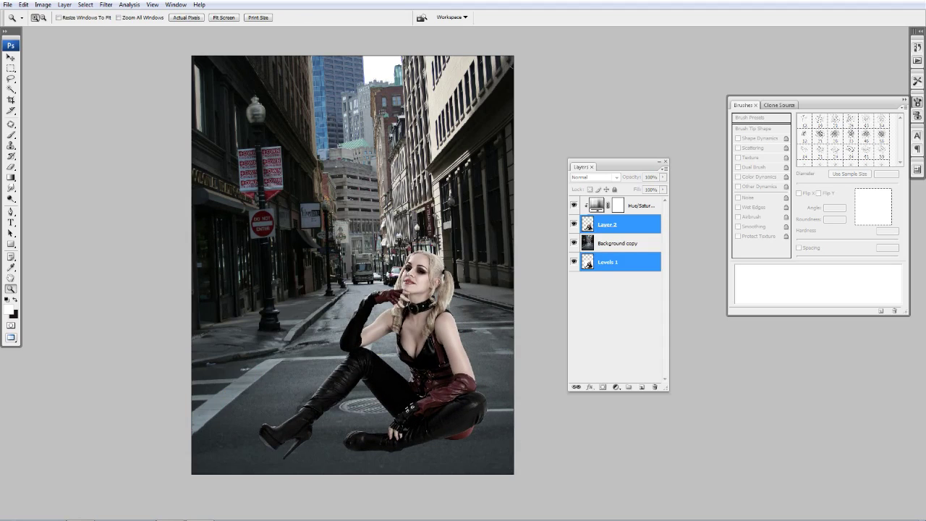
ctrl+click(606, 224)
click(617, 243)
alt+click(436, 285)
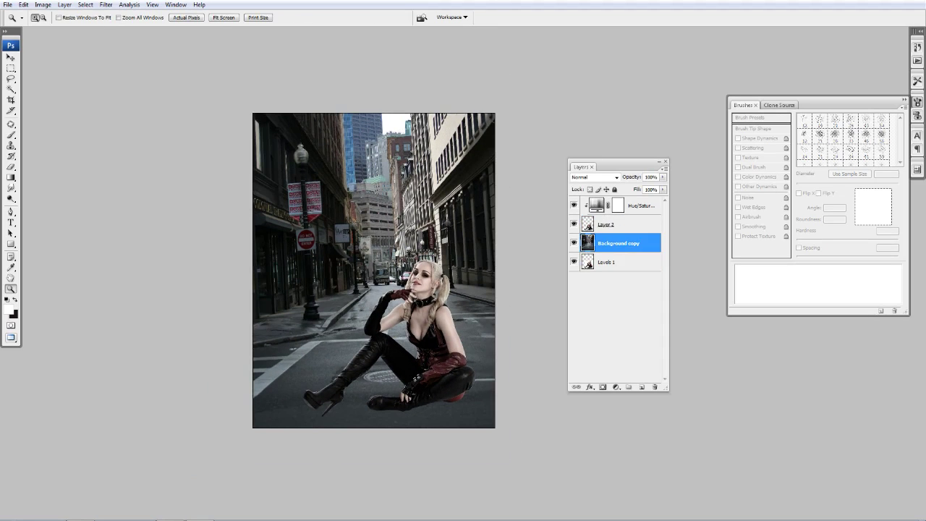
- Add a Hue/Saturation adjustment above Background copy with Saturation -53
click(615, 387)
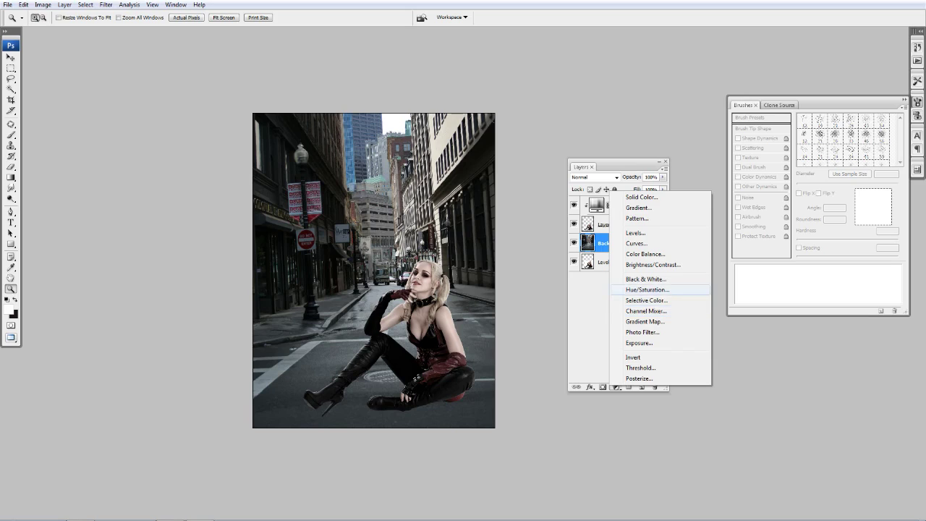
click(636, 290)
mouse_move(738, 253)
mouse_down()
mouse_move(695, 253)
mouse_move(704, 253)
mouse_up()
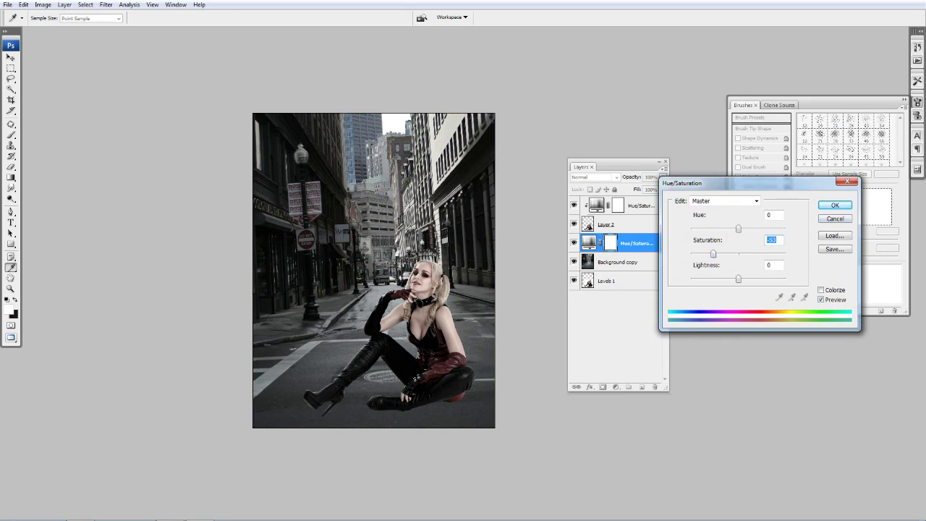
key(Return)
- Add a Color Balance adjustment shifting the midtones toward cyan and blue
click(616, 387)
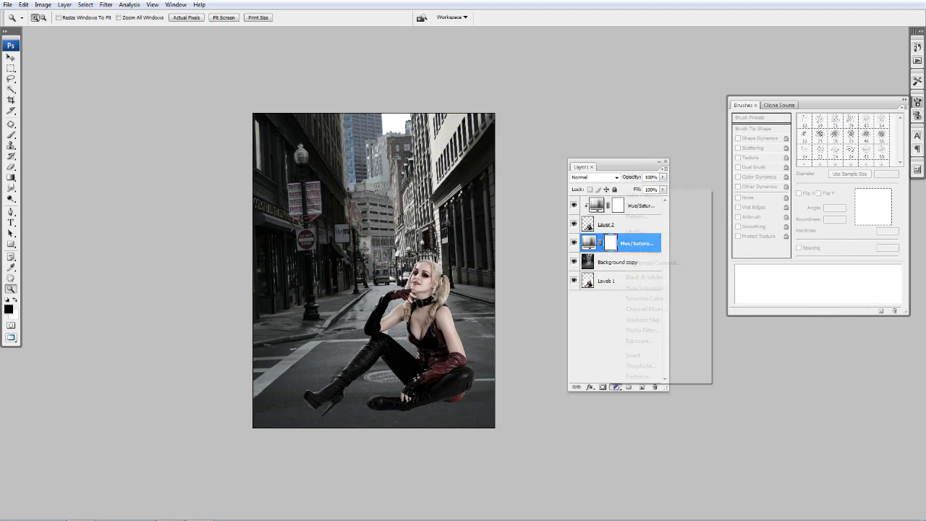
click(633, 258)
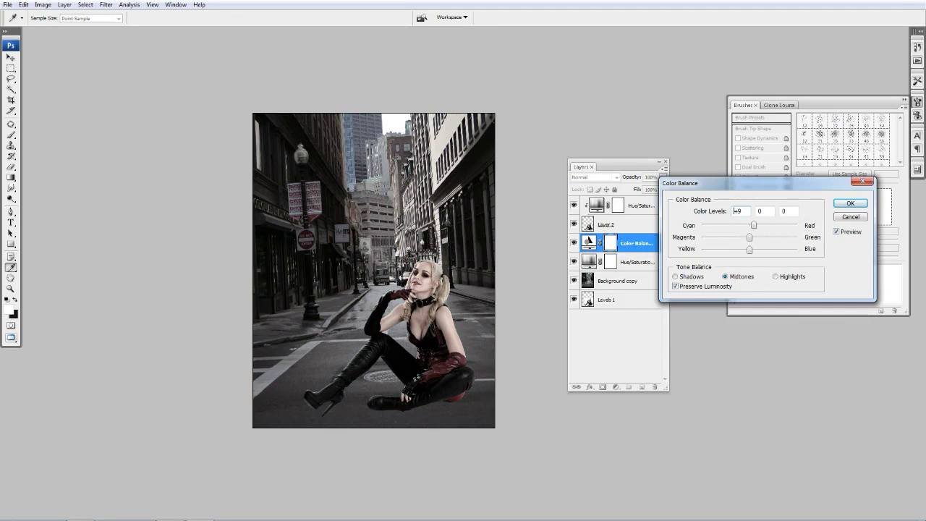
drag(762, 249, 752, 237)
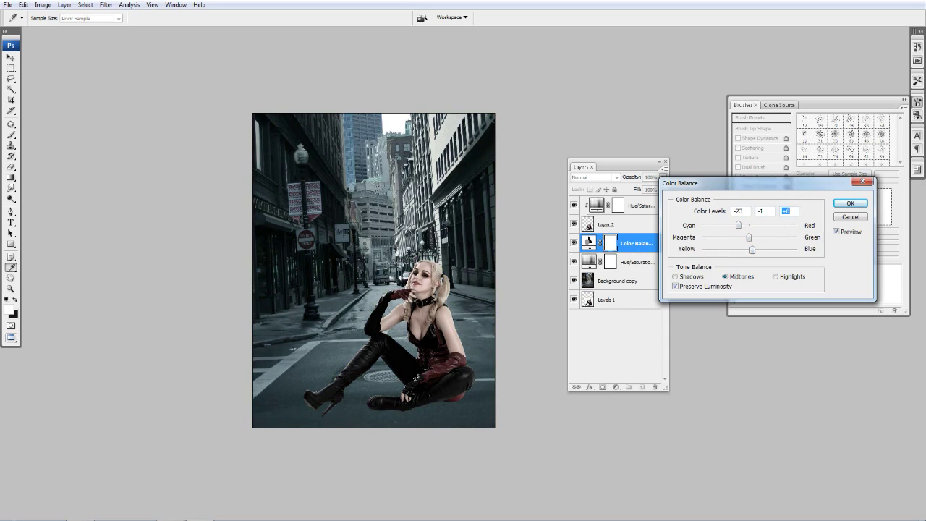
key(Return)
- Duplicate Background copy and apply a Gaussian Blur to the copy
key(z)
key(alt+bracketleft)
key(alt+bracketleft)
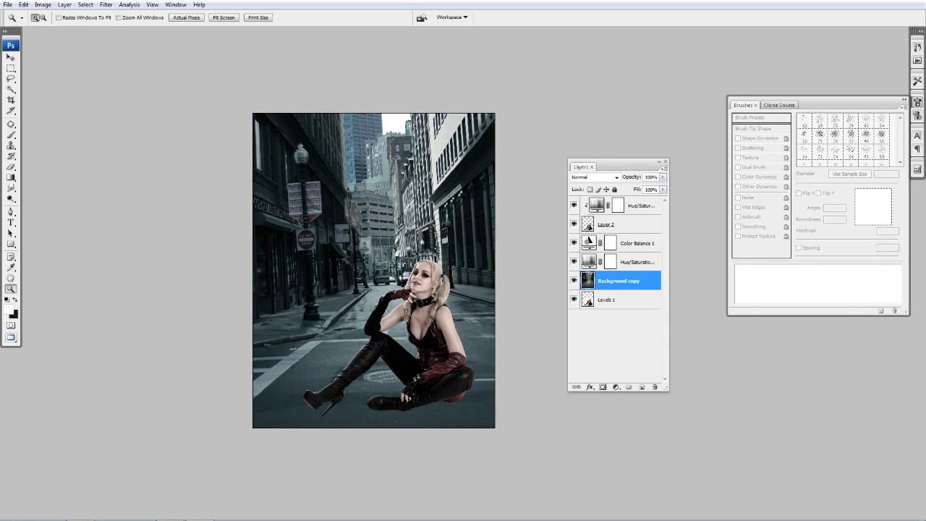
key(ctrl+j)
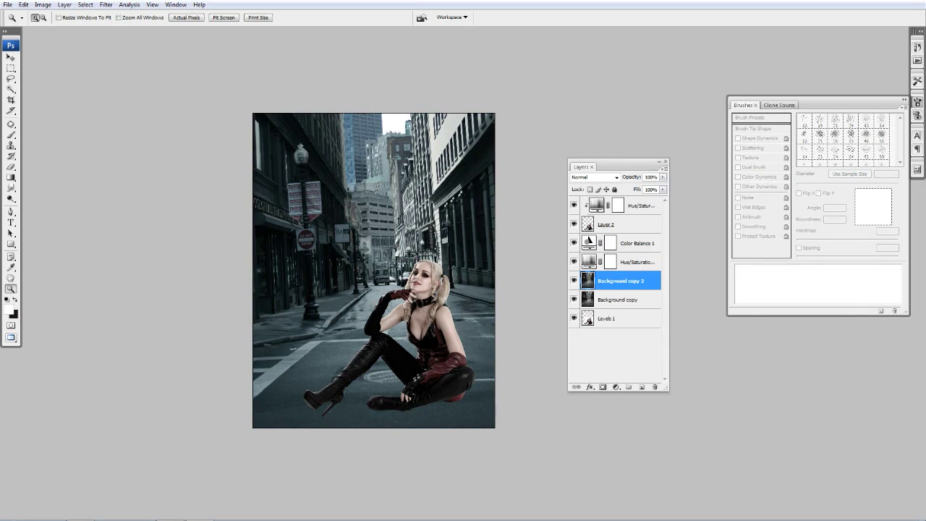
click(105, 4)
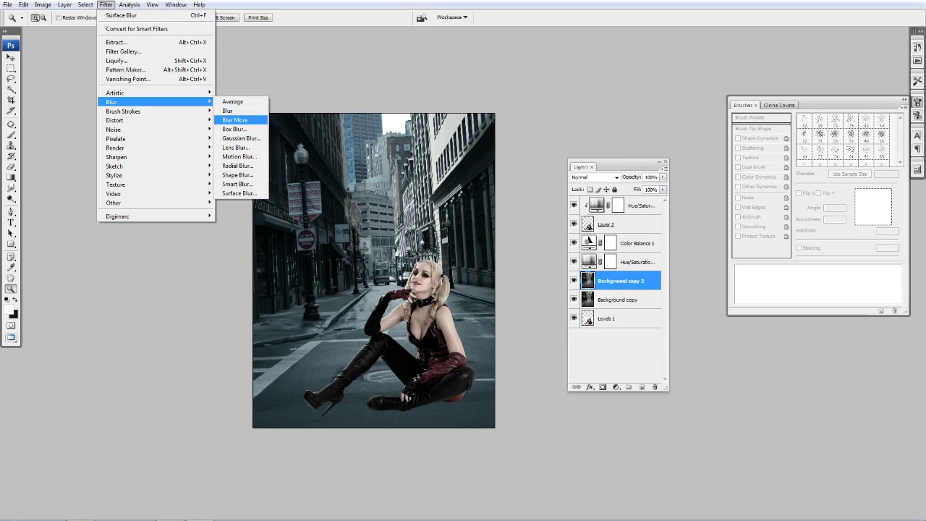
click(241, 137)
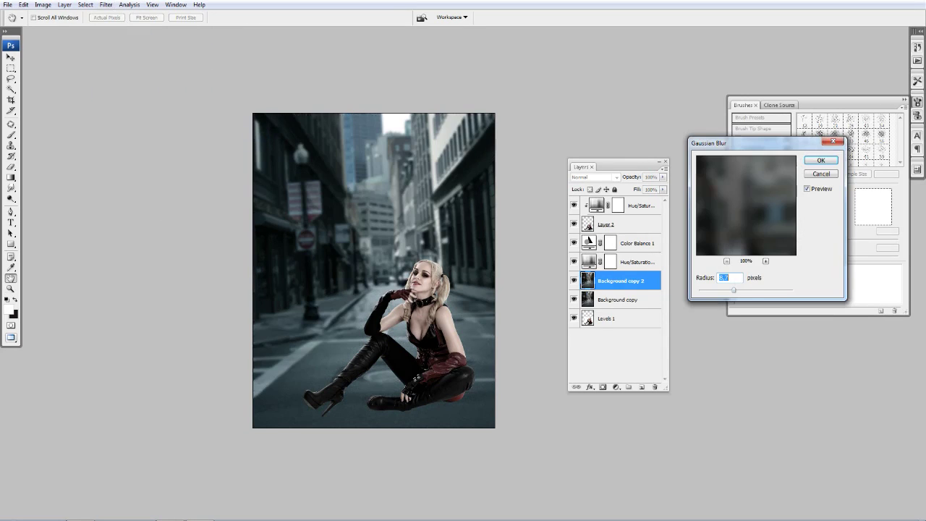
key(Return)
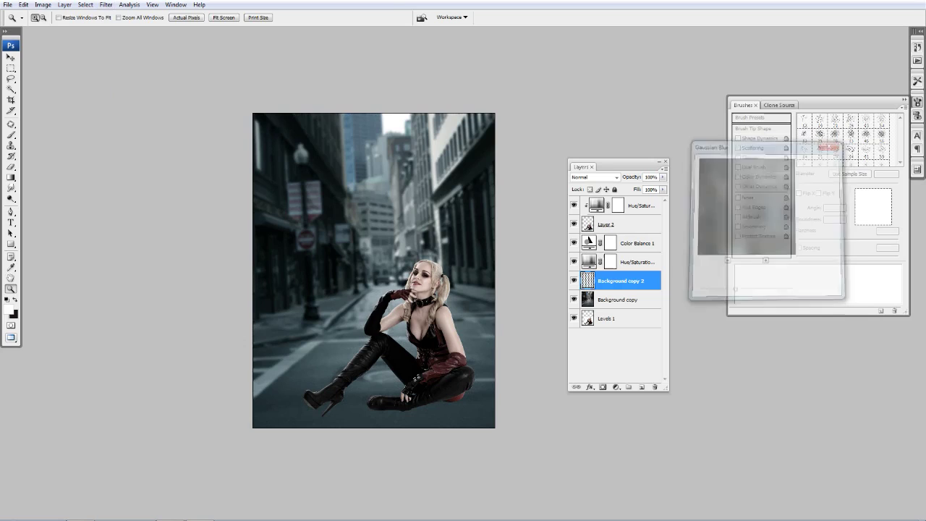
- Mask the blurred copy, painting black with an 800 px brush along the foreground road
key(b)
key(bracketright)
key(bracketright)
key(bracketright)
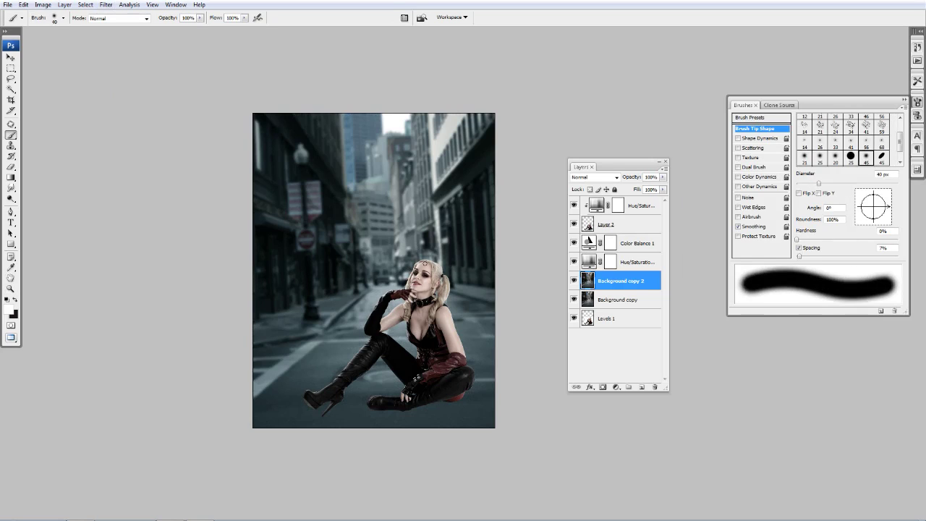
click(603, 387)
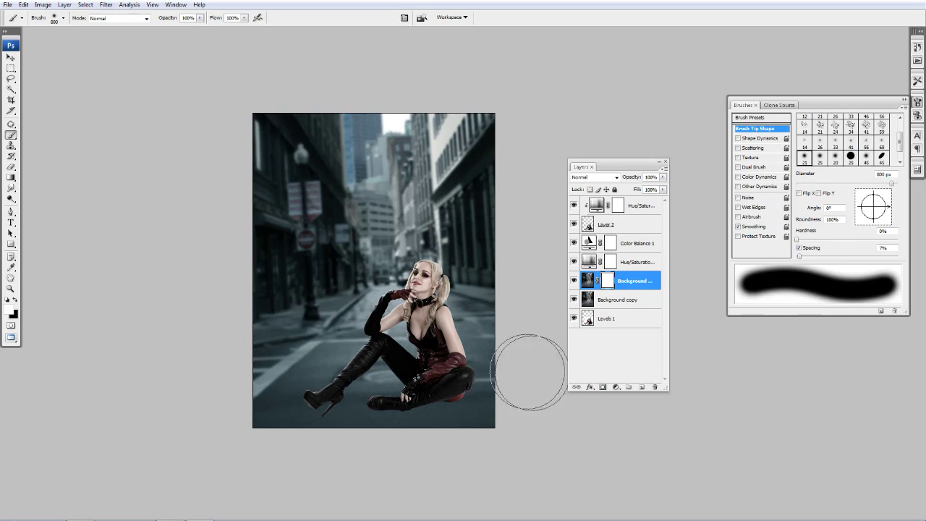
key(x)
click(471, 356)
drag(471, 356, 296, 395)
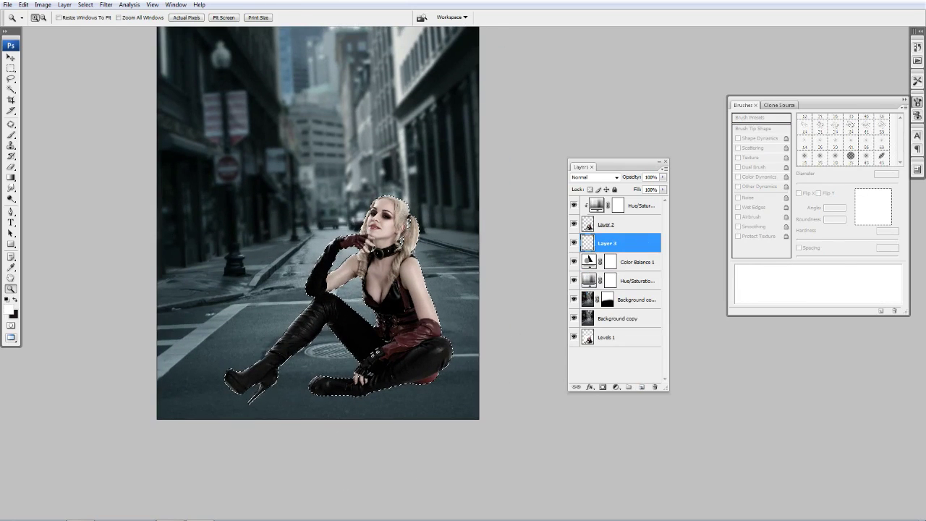
- Select Layer 2 and Levels 1 together and nudge the figure slightly up and left
click(606, 224)
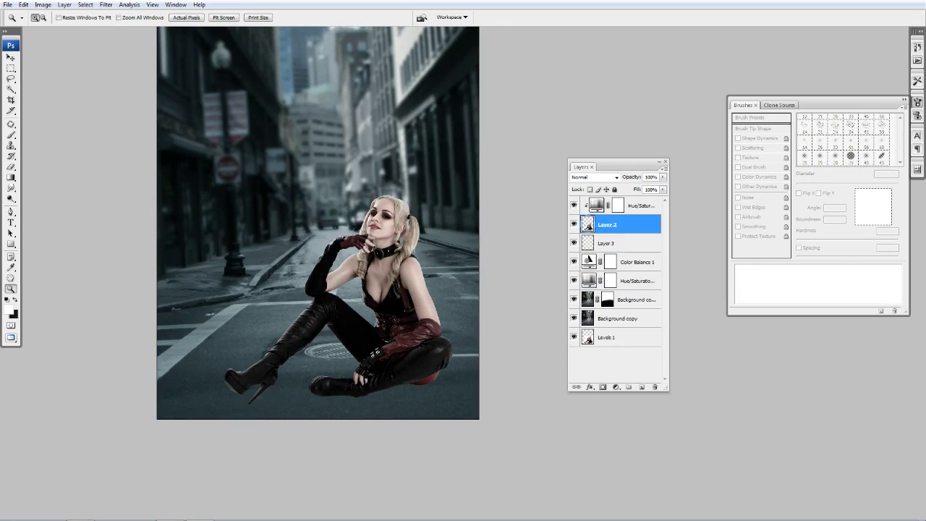
ctrl+click(606, 338)
key(v)
drag(361, 290, 340, 259)
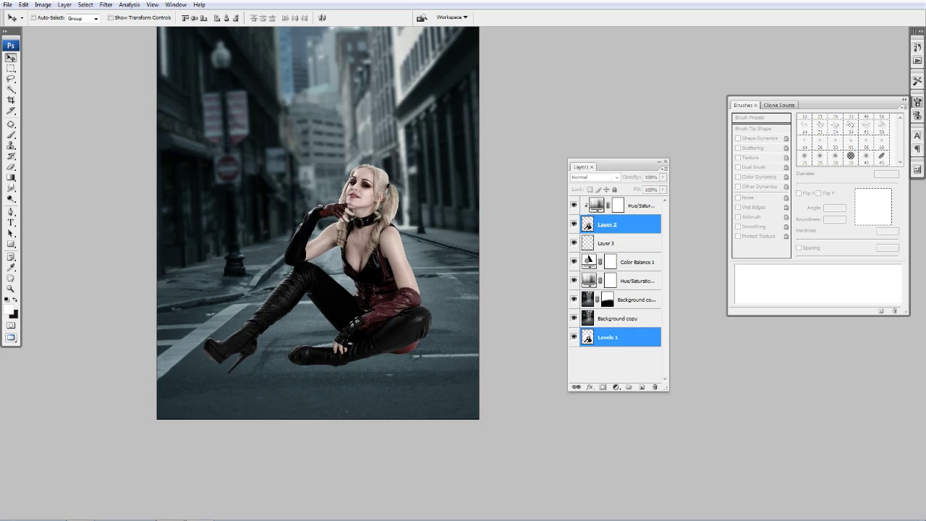
- On Layer 3, load the figure's outline as a selection and fill it with black
click(606, 243)
key(z)
key(ctrl+h)
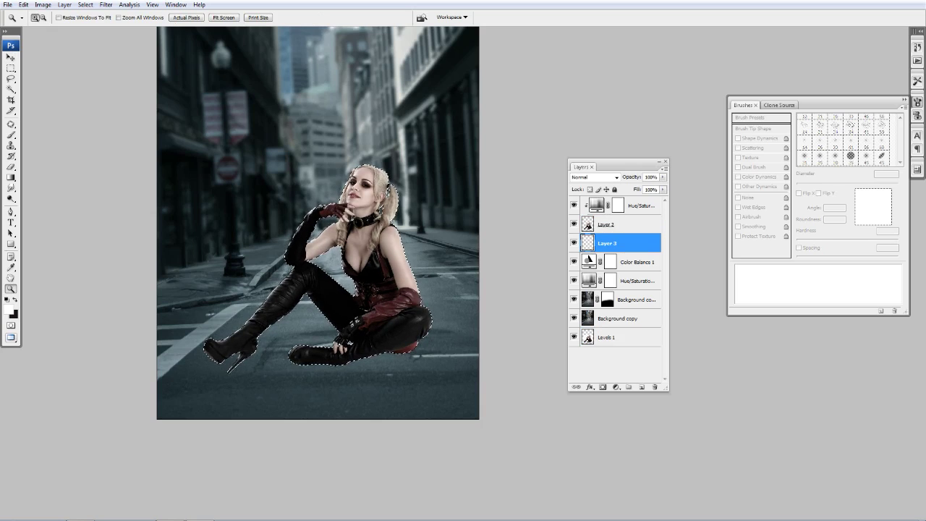
key(b)
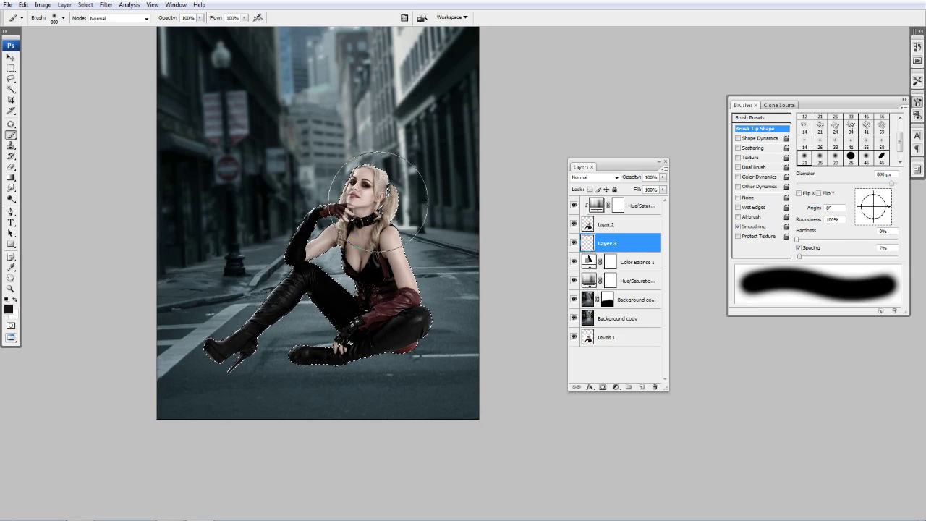
key(alt+BackSpace)
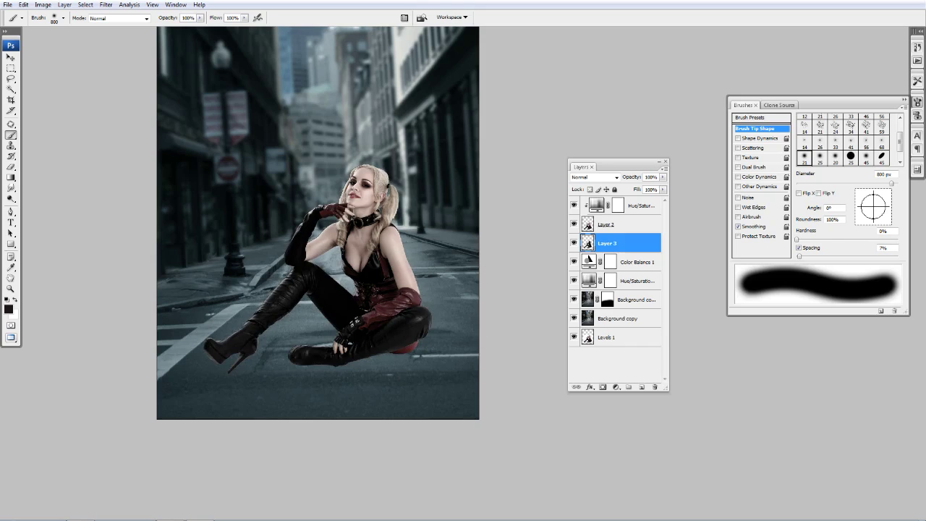
- Squash the black silhouette flat onto the road and darken it with Curves
key(ctrl+t)
drag(317, 164, 318, 311)
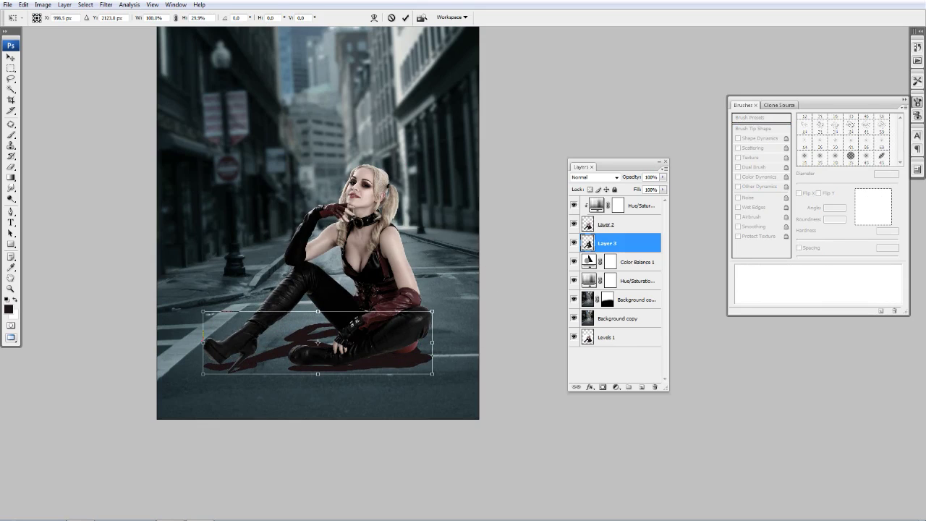
key(Return)
key(b)
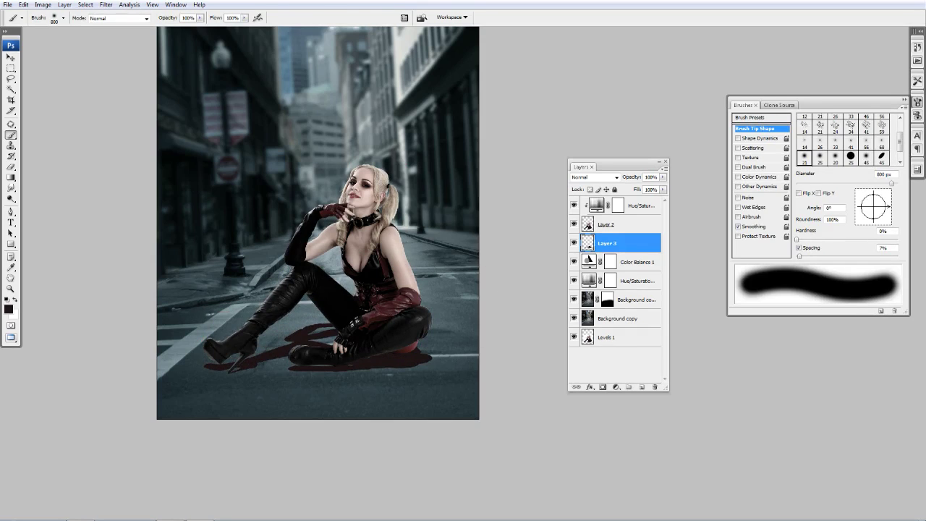
key(ctrl+m)
drag(730, 195, 767, 205)
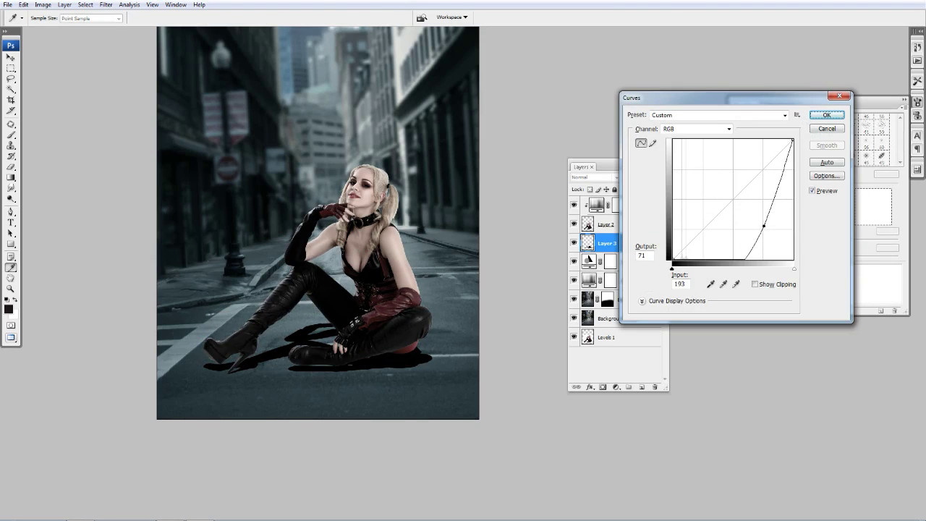
click(826, 114)
- Transform the shadow to about 58% height, tilted about -2.4 degrees
key(z)
drag(229, 88, 479, 415)
key(v)
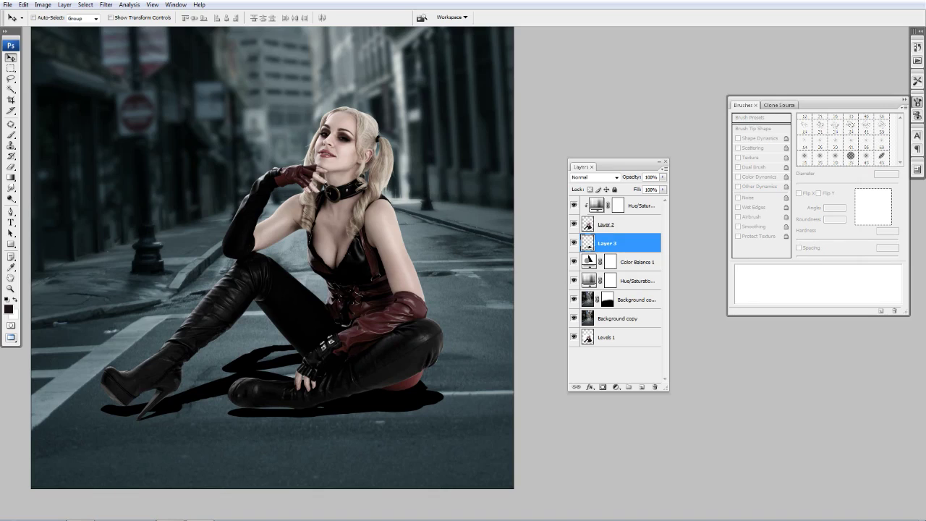
key(ctrl+t)
drag(272, 327, 272, 367)
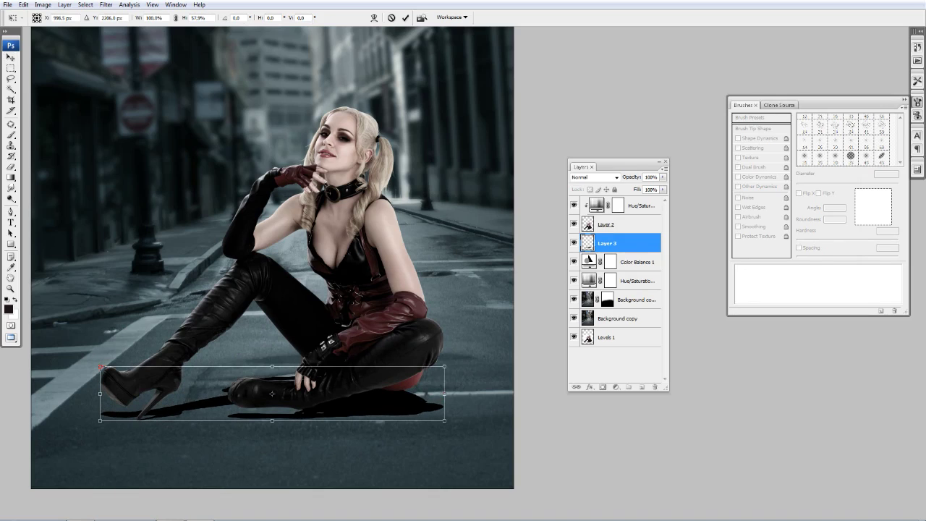
drag(462, 394, 463, 378)
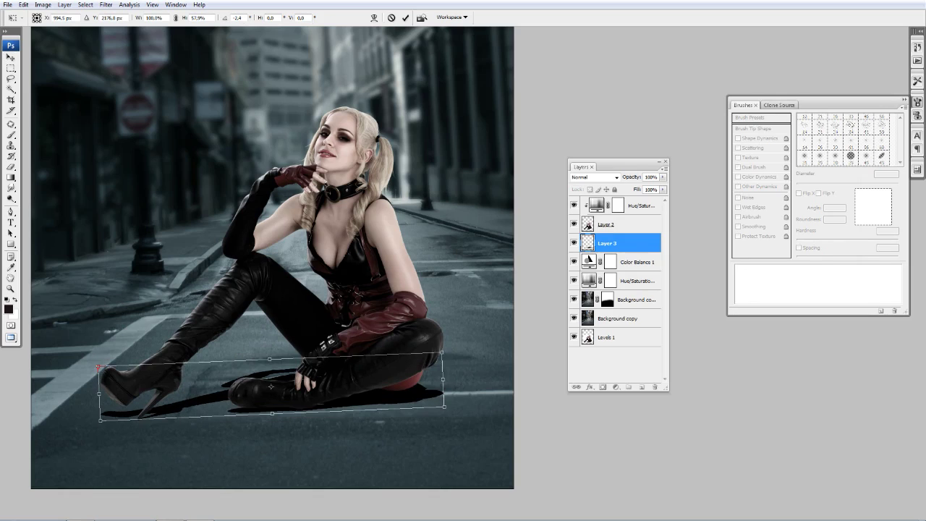
key(Return)
- Darken the shadow further with a second Curves adjustment
click(106, 5)
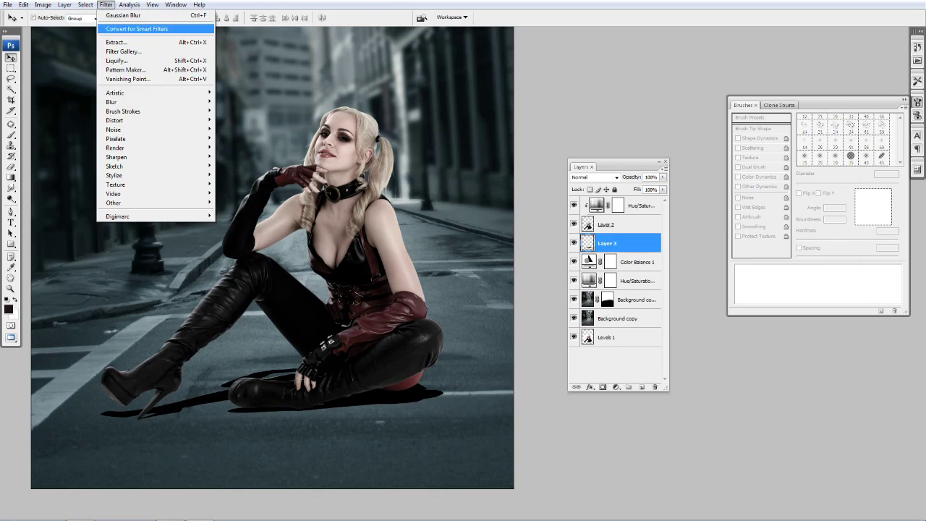
click(239, 141)
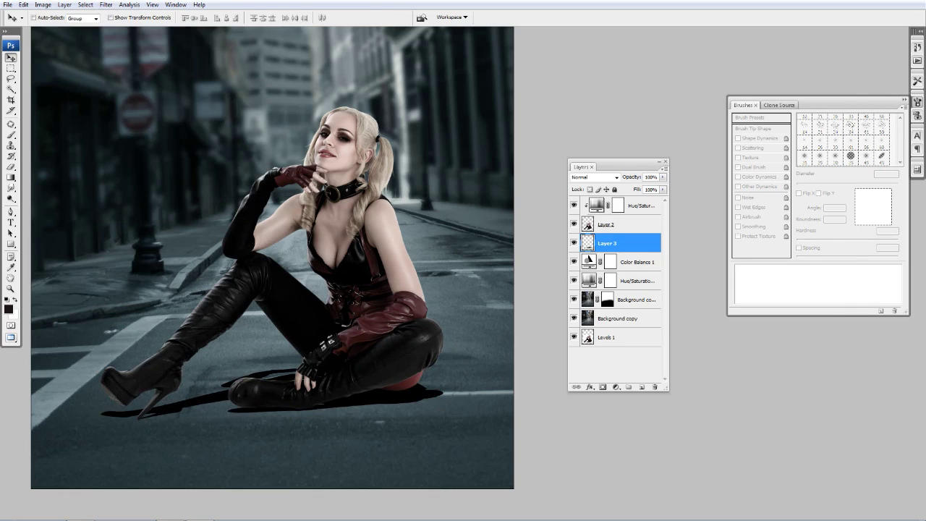
key(ctrl+m)
drag(745, 186, 755, 222)
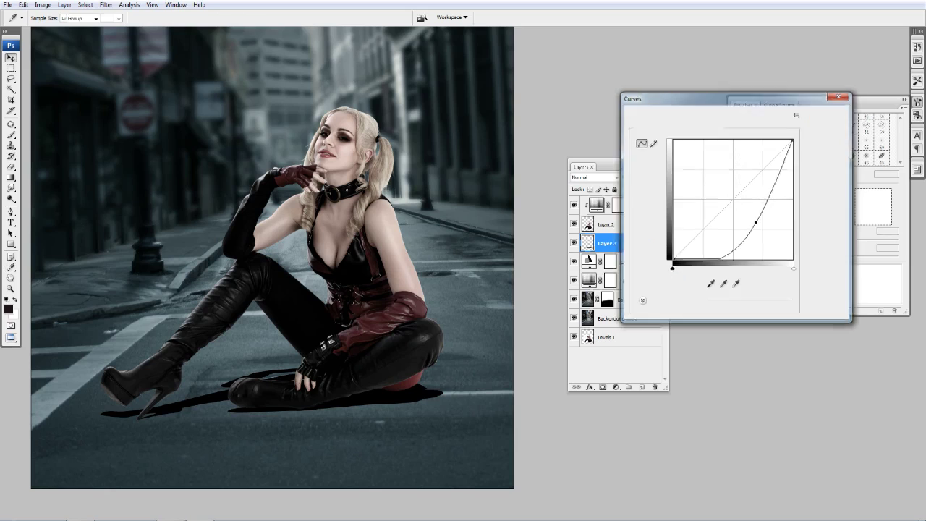
- Apply a 5.3 pixel Gaussian Blur to the shadow
click(106, 4)
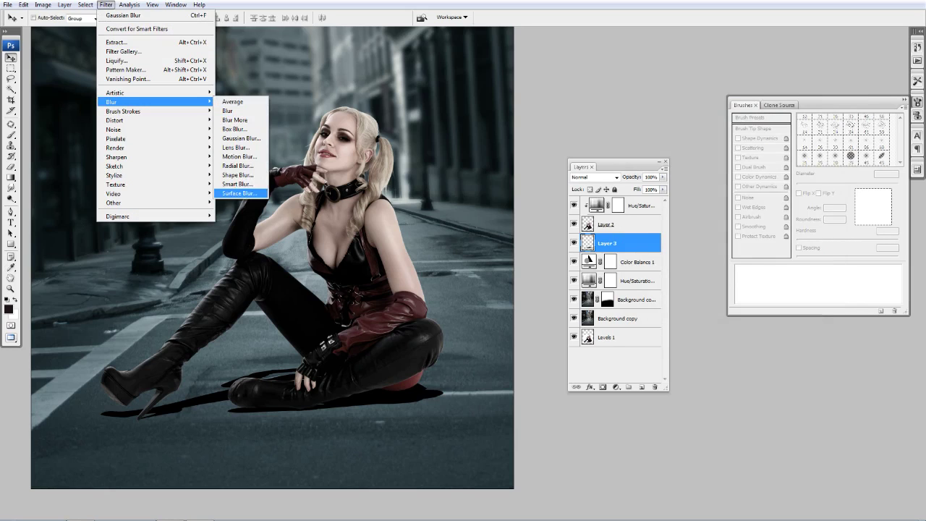
click(241, 137)
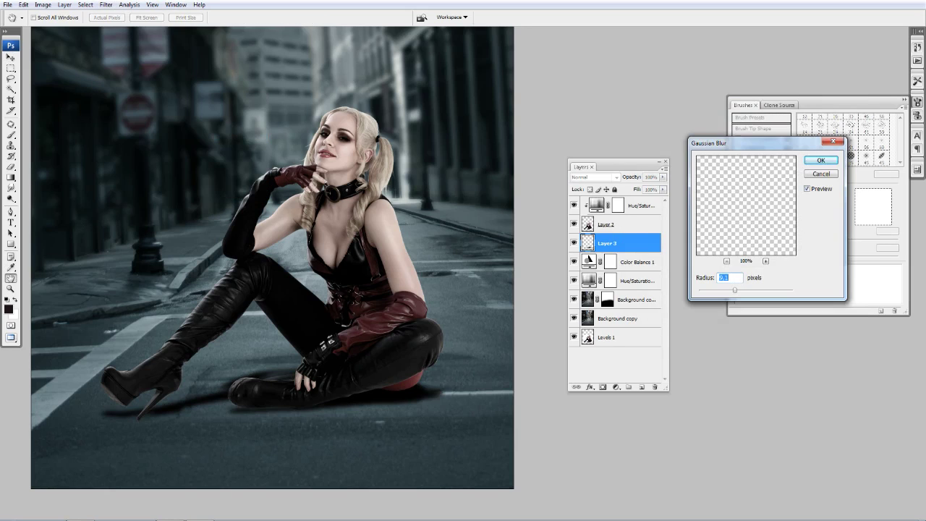
text(5,3)
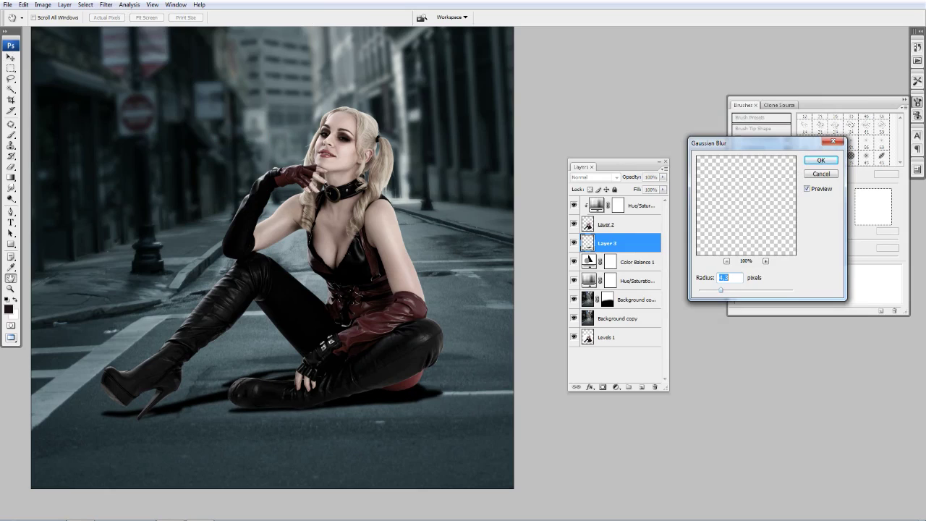
key(Return)
- Set the shadow layer to Multiply at 67% opacity and add a new empty Layer 4
click(593, 177)
click(590, 220)
click(662, 177)
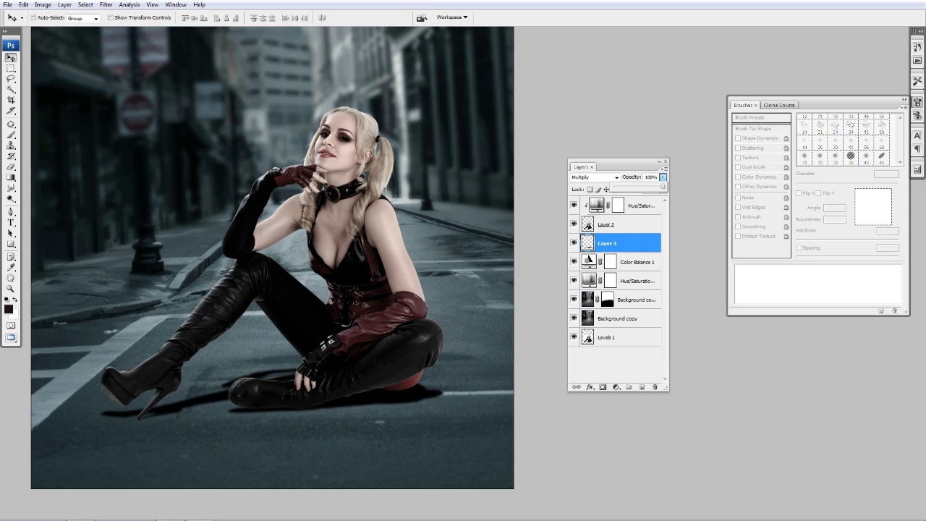
drag(661, 186, 638, 186)
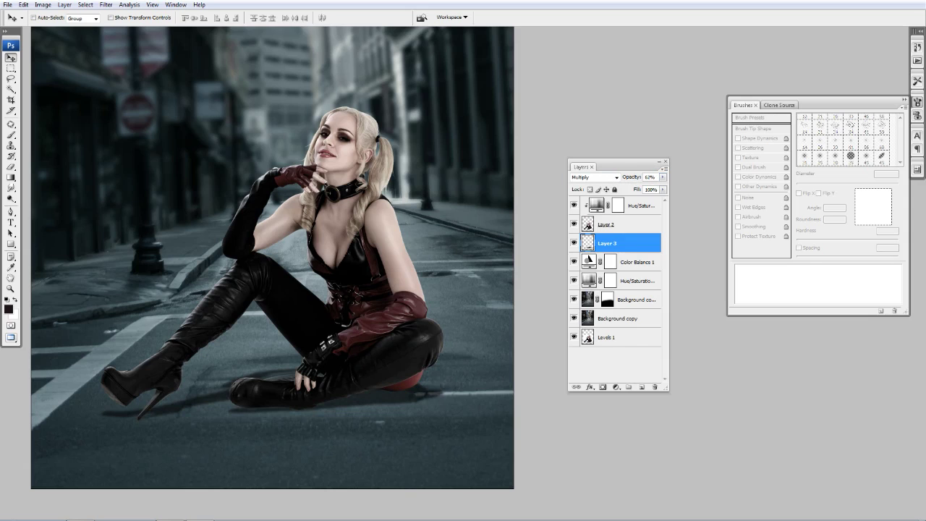
key(ctrl+shift+alt+n)
key(b)
scroll(409, 356, up, 2)
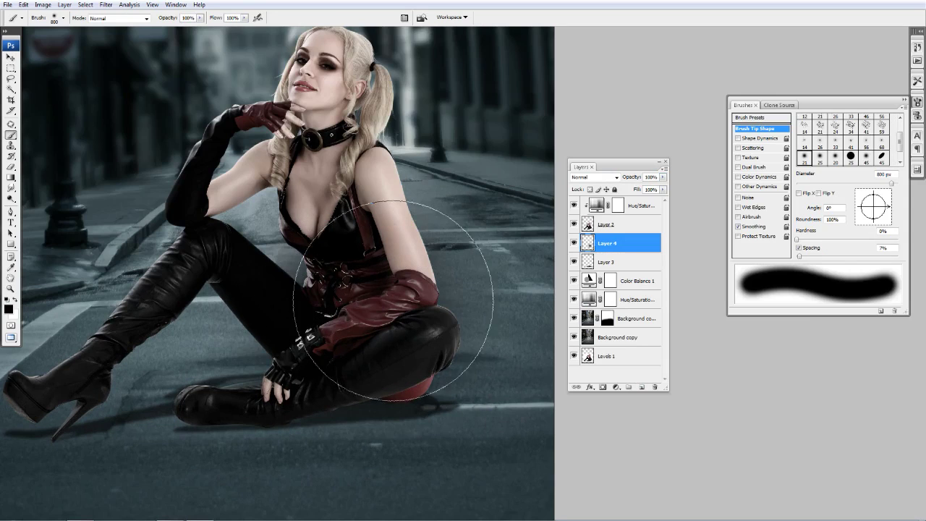
- Flatten Layer 4's painted shadow to about 13% height beneath the figure
key(ctrl+t)
mouse_move(352, 96)
mouse_down()
mouse_move(352, 403)
mouse_move(360, 398)
mouse_up()
drag(360, 444, 363, 403)
key(Return)
key(ctrl+minus)
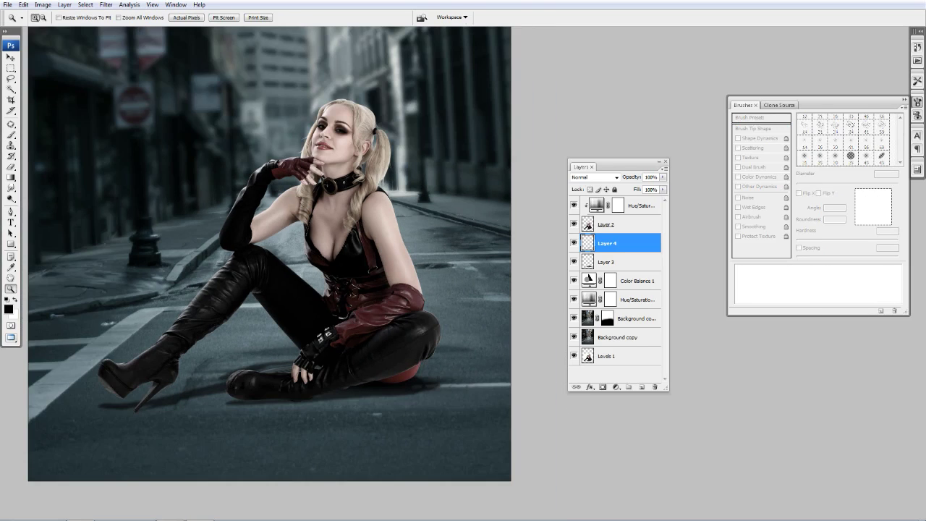
key(ctrl+plus)
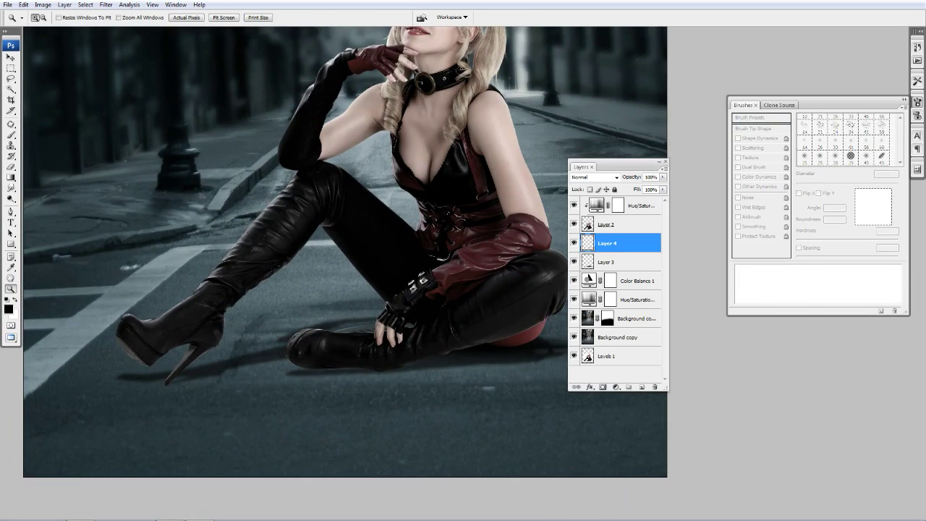
- Paint a 250 px soft dark dab on the road, then undo it
key(b)
key(bracketleft)
key(bracketleft)
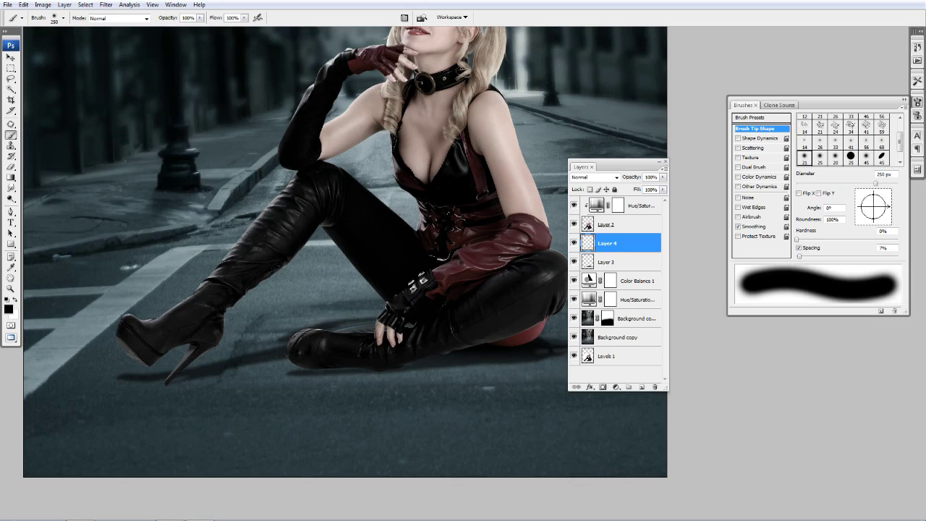
click(296, 293)
key(ctrl+t)
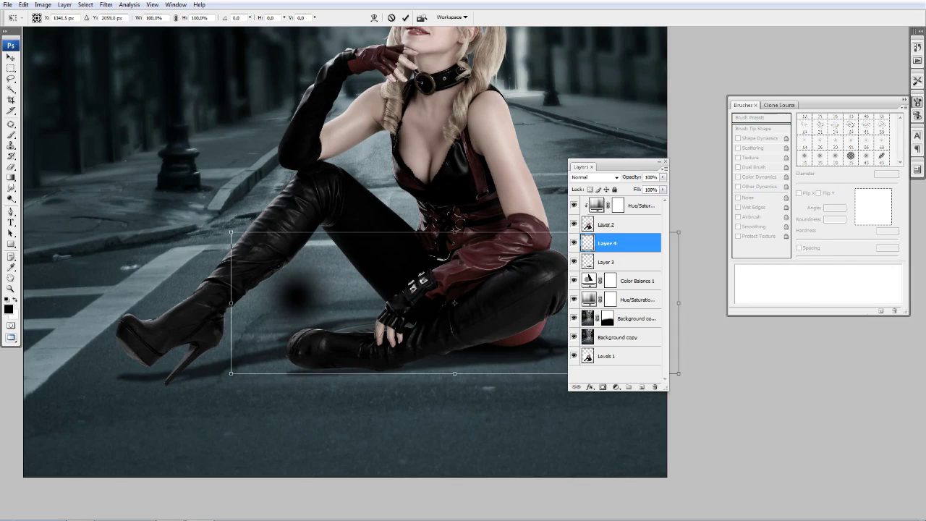
key(Escape)
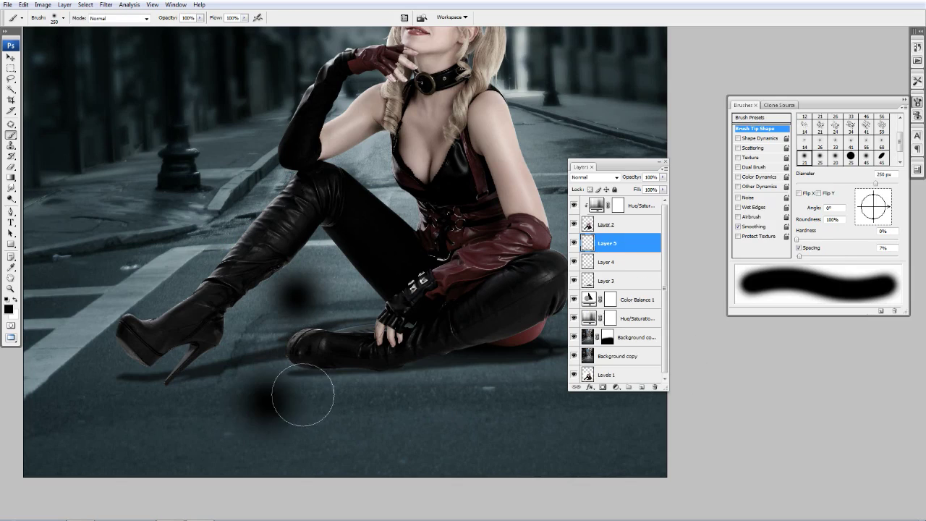
key(ctrl+z)
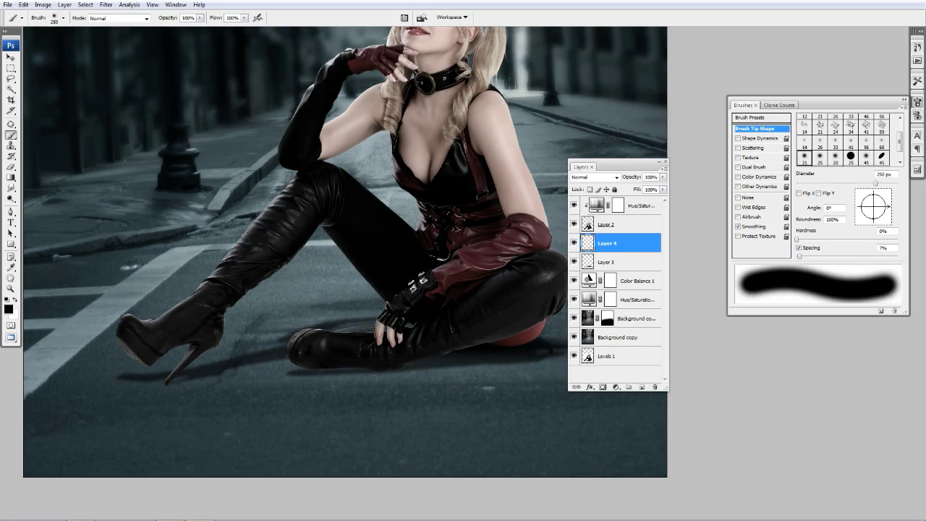
- On new Layer 5, paint a soft dab and squash it into a thin heel shadow
click(642, 387)
click(313, 301)
key(ctrl+t)
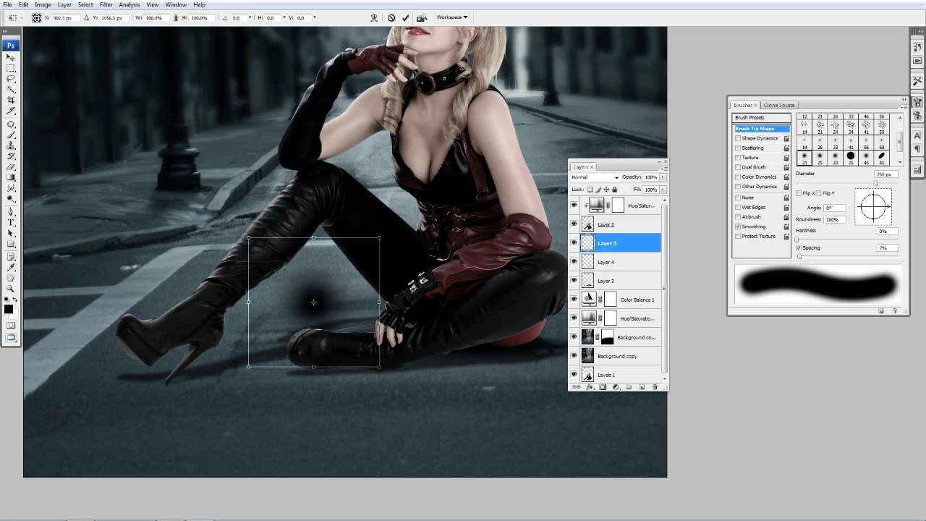
mouse_move(313, 237)
mouse_down()
mouse_move(313, 356)
mouse_move(166, 386)
mouse_up()
key(Return)
key(b)
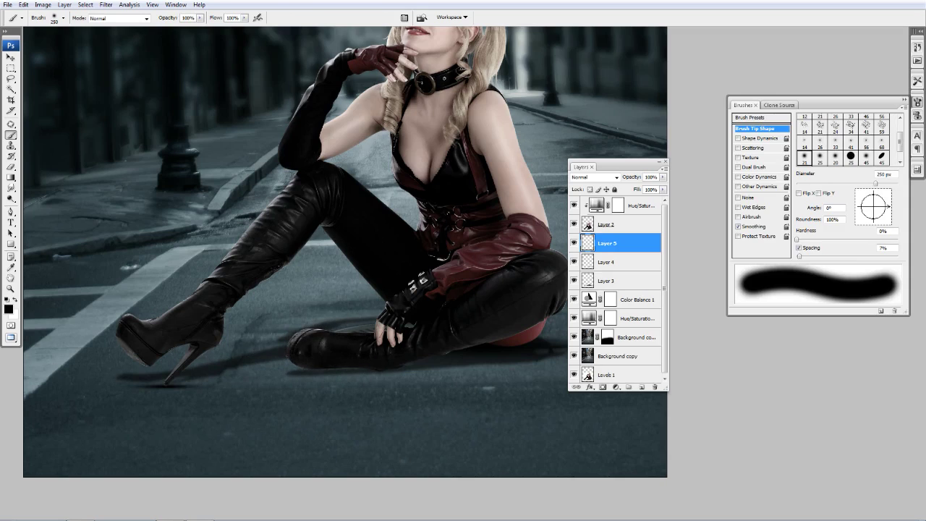
- On a new layer, stretch a soft dab into a wide, flat shadow beneath the boots
click(324, 305)
key(ctrl+shift+alt+n)
click(405, 332)
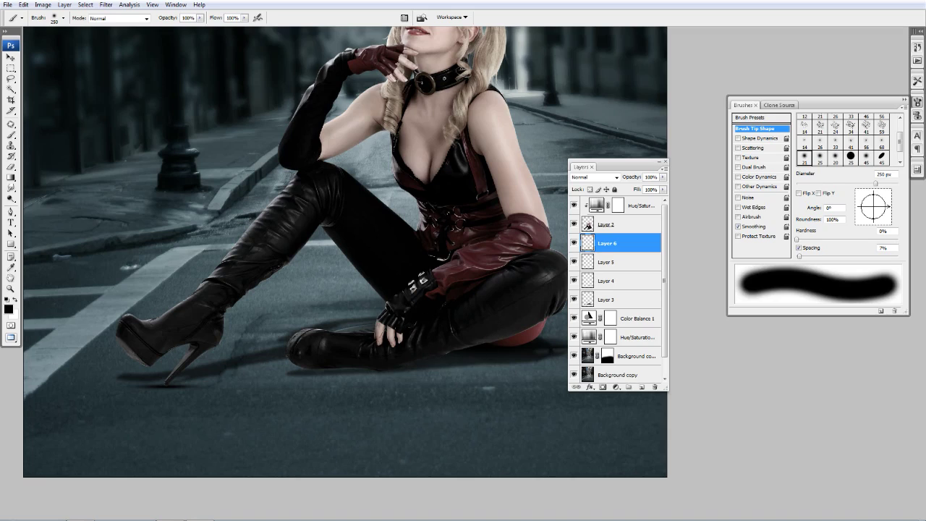
key(ctrl+t)
drag(405, 269, 405, 360)
drag(470, 380, 571, 390)
drag(339, 380, 275, 378)
drag(578, 393, 505, 386)
drag(249, 372, 182, 373)
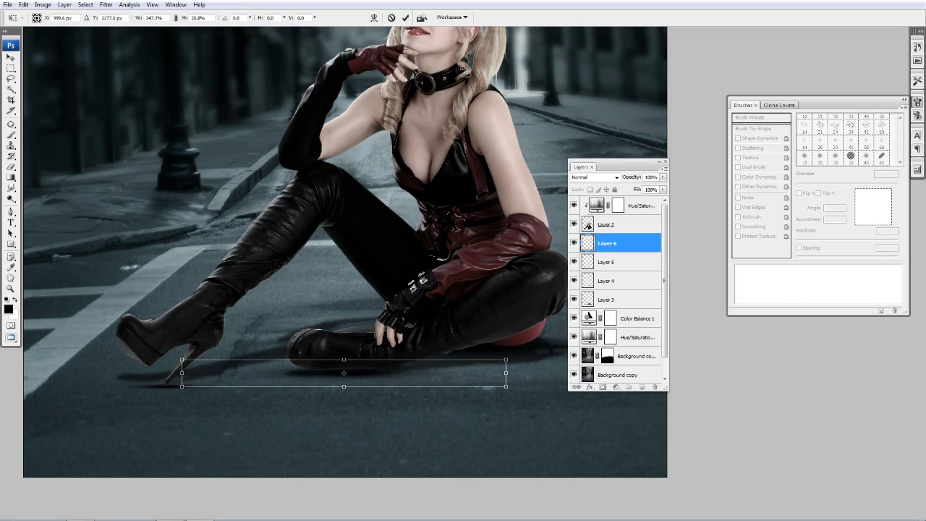
drag(505, 372, 565, 372)
key(Return)
key(z)
key(ctrl+0)
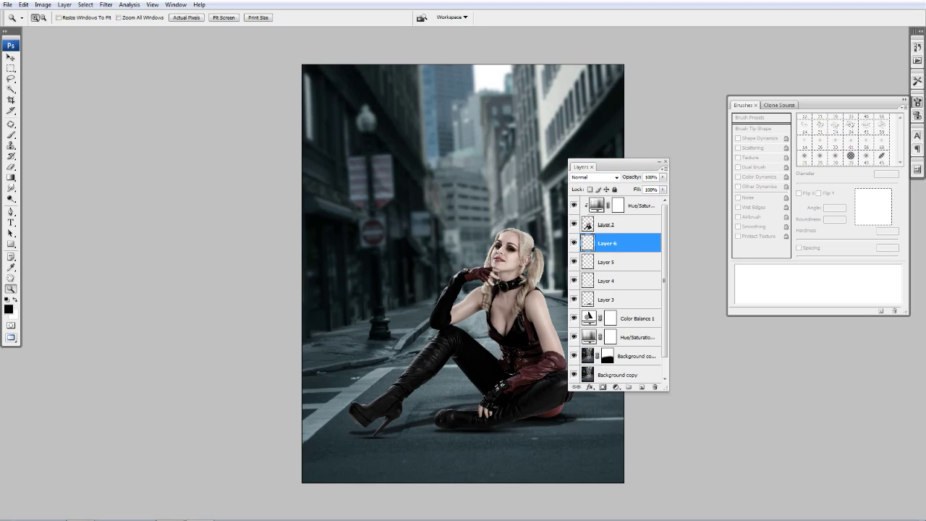
- Merge Layer 5 into Layer 6 and soften it with a Gaussian blur
key(shift+alt+bracketleft)
key(ctrl+e)
click(106, 5)
mouse_move(111, 102)
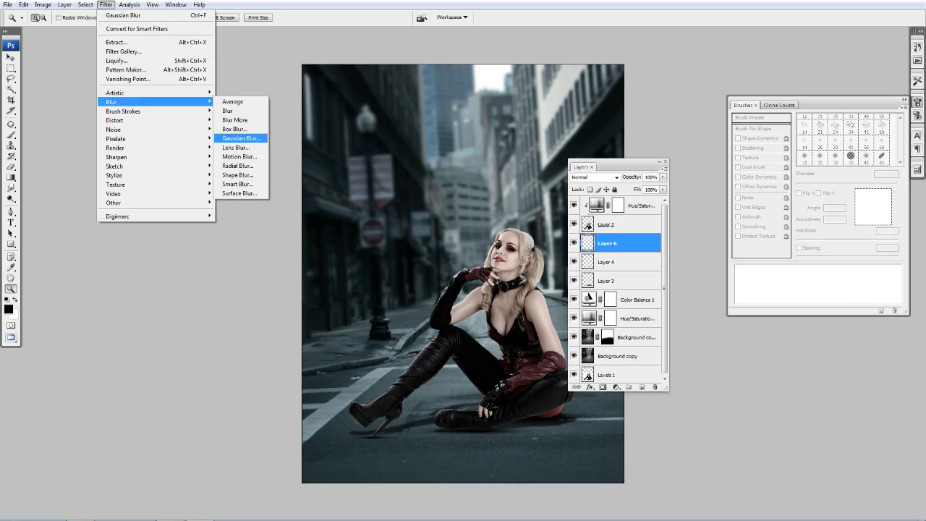
click(241, 138)
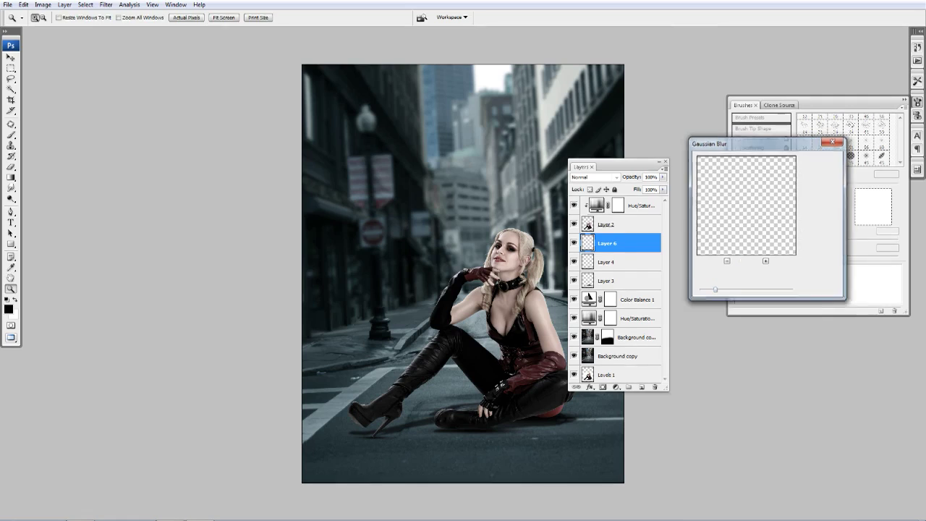
key(Return)
click(593, 176)
- Set Layer 6 to Multiply at 80% opacity and Layer 4 to Multiply
click(589, 221)
drag(662, 176, 653, 186)
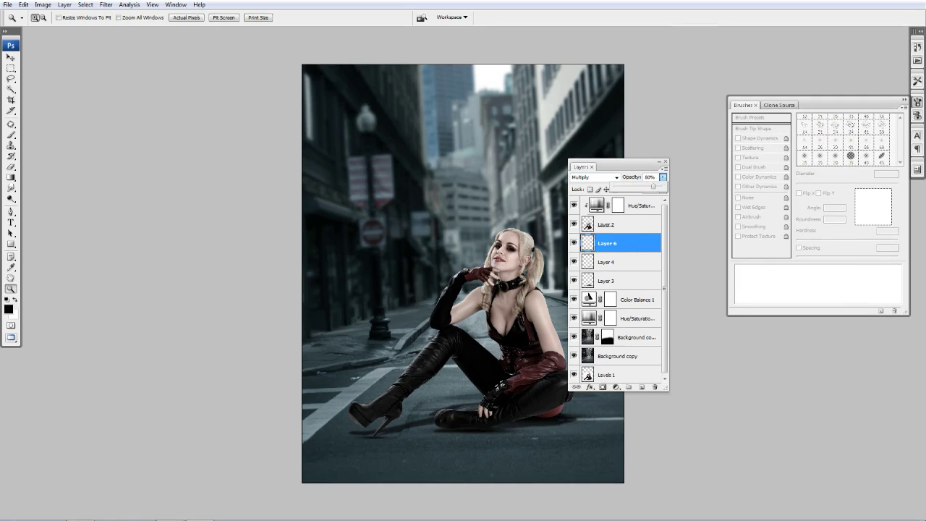
click(606, 261)
click(593, 177)
click(589, 220)
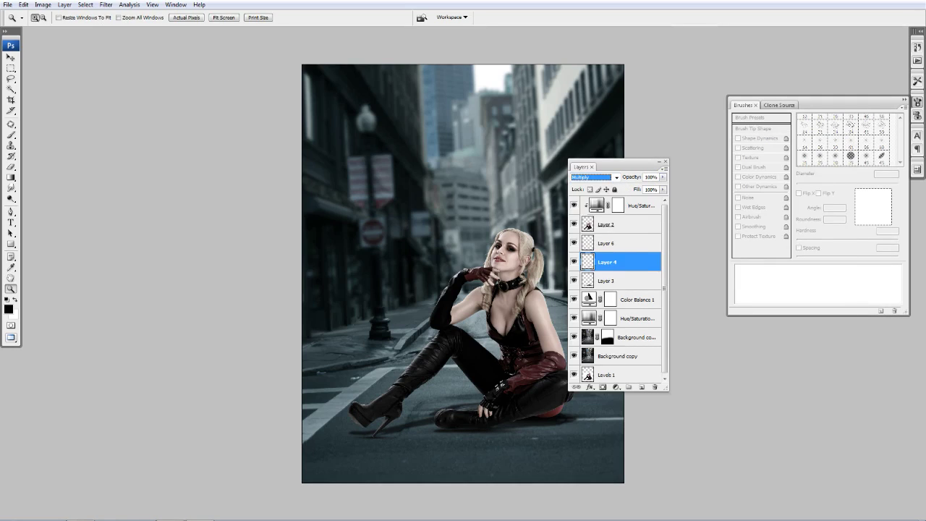
- Zoom out to review the scene and select the top Hue/Saturation layer
drag(335, 98, 608, 453)
drag(356, 147, 530, 401)
click(530, 401)
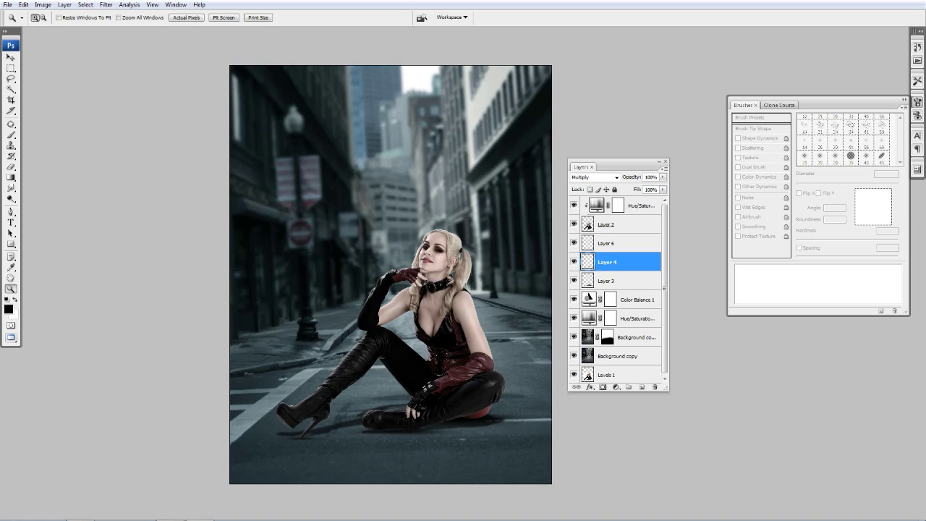
key(alt+shift+bracketright)
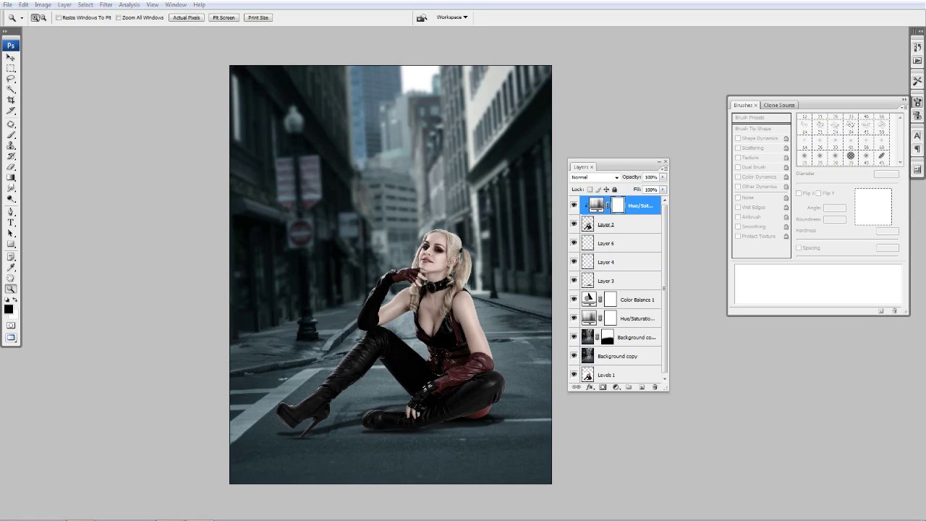
key(ctrl+o)
- Open the baseball bat image and drag it into harley.psd as a new layer
click(400, 209)
key(Return)
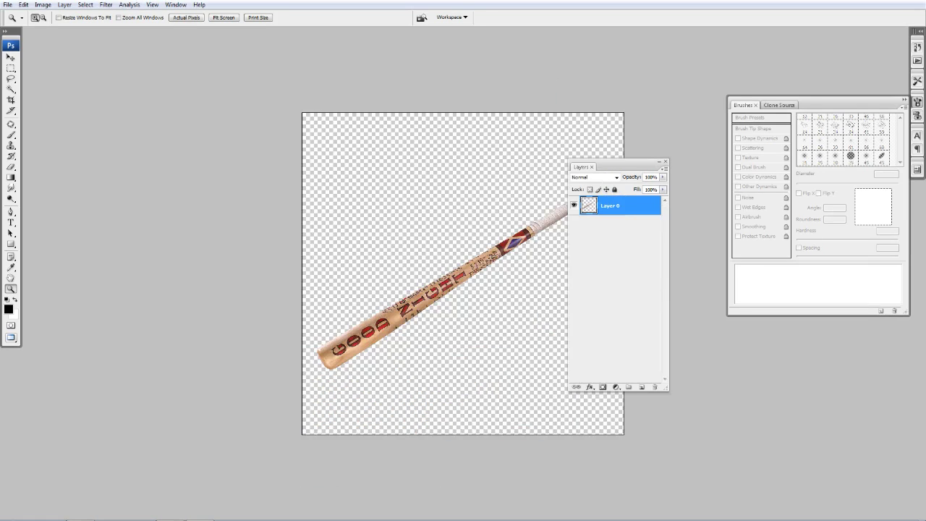
drag(196, 258, 271, 415)
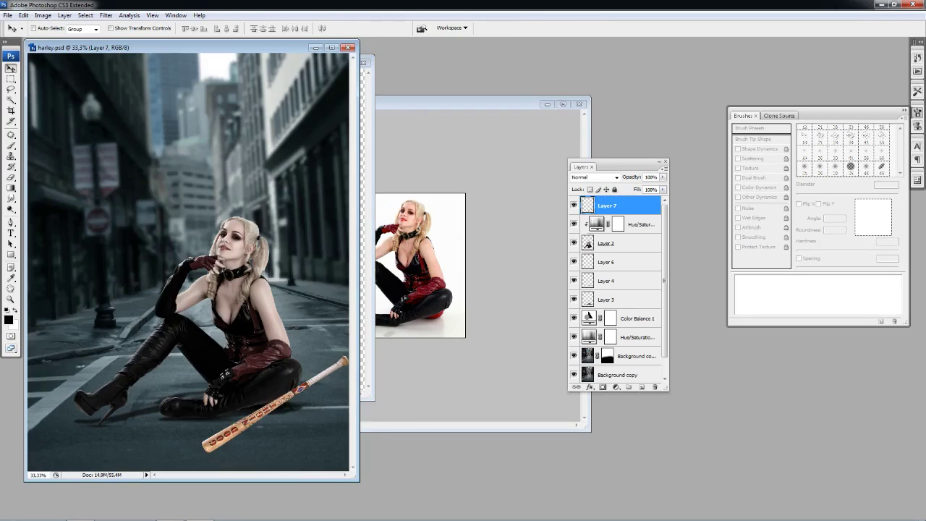
key(f)
- Rotate the bat to lie horizontally on the street at her feet
key(ctrl+t)
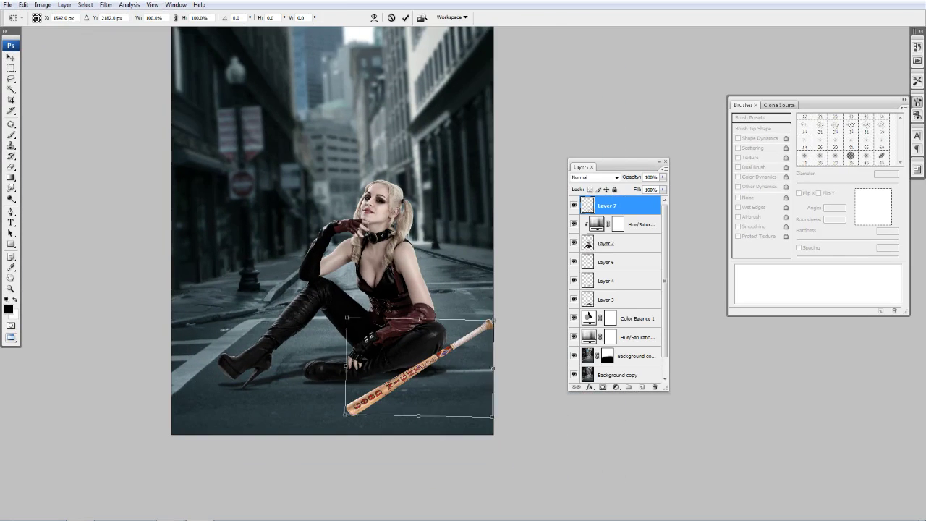
drag(456, 441, 462, 478)
key(Return)
key(z)
key(ctrl+plus)
- Add a Brightness/Contrast adjustment layer with brightness -52 and contrast 43
click(616, 387)
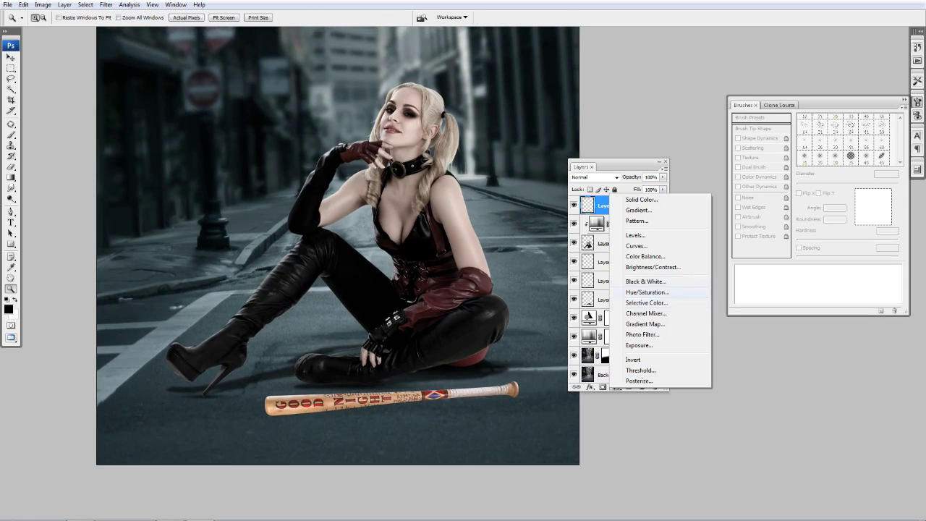
click(653, 267)
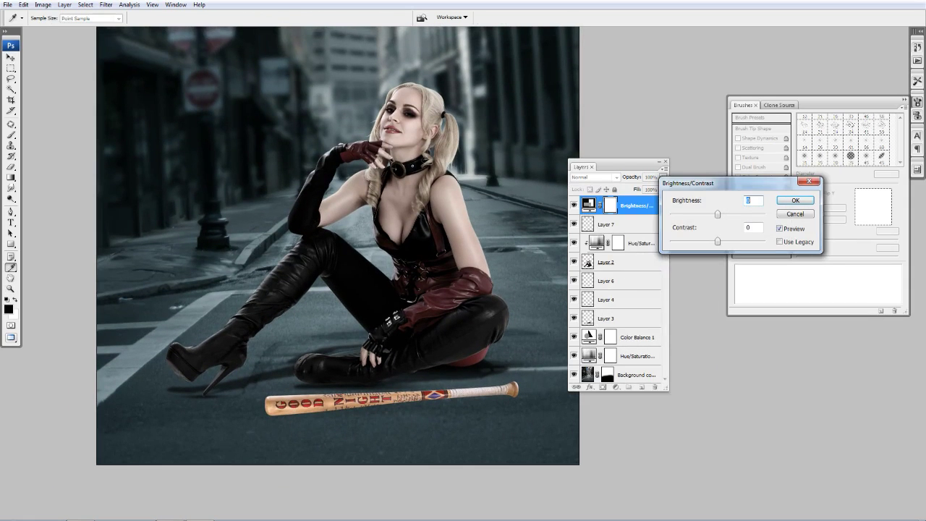
text(-52)
key(Tab)
text(43)
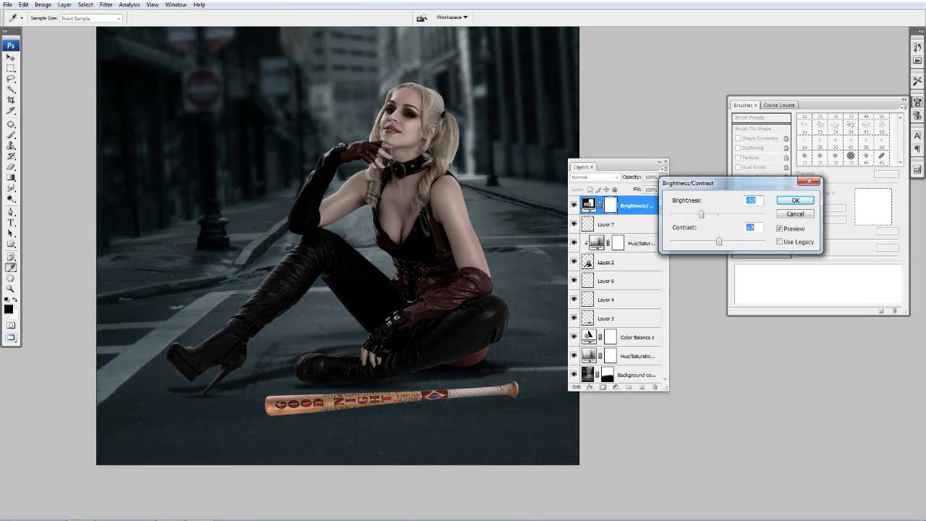
key(Return)
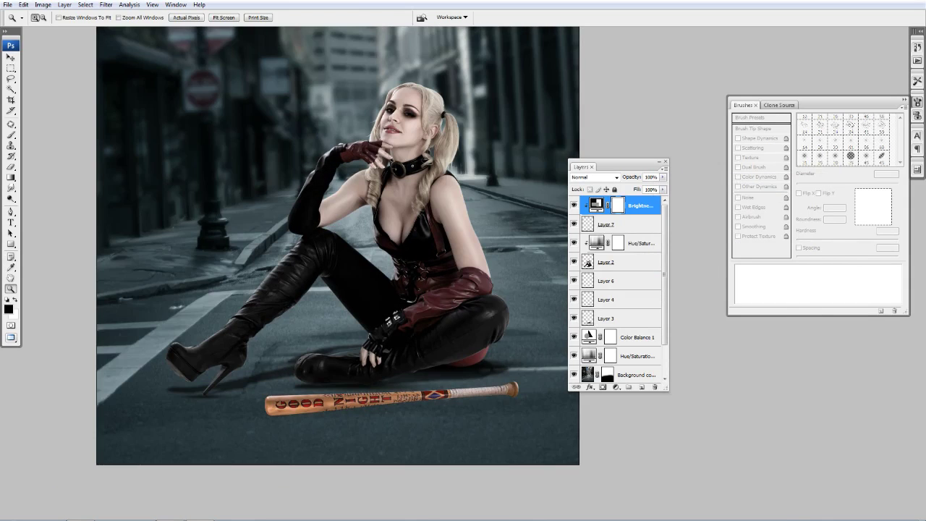
- Add a Hue/Saturation layer with saturation -61, clipping it to the bat
click(615, 387)
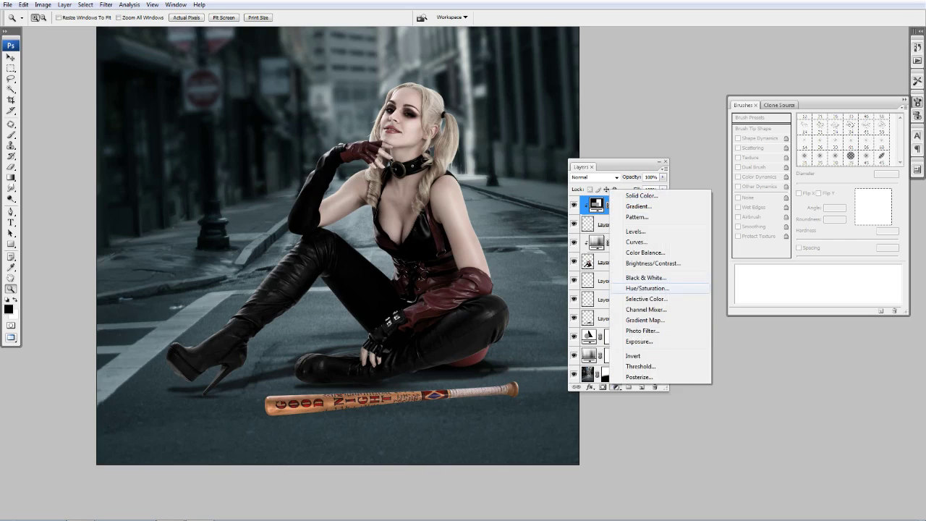
click(655, 293)
key(Tab)
text(-61)
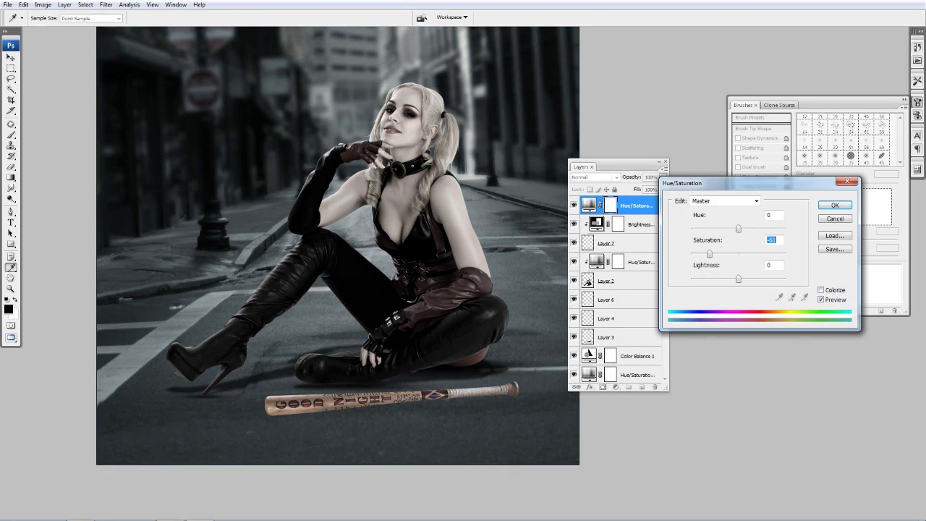
key(Return)
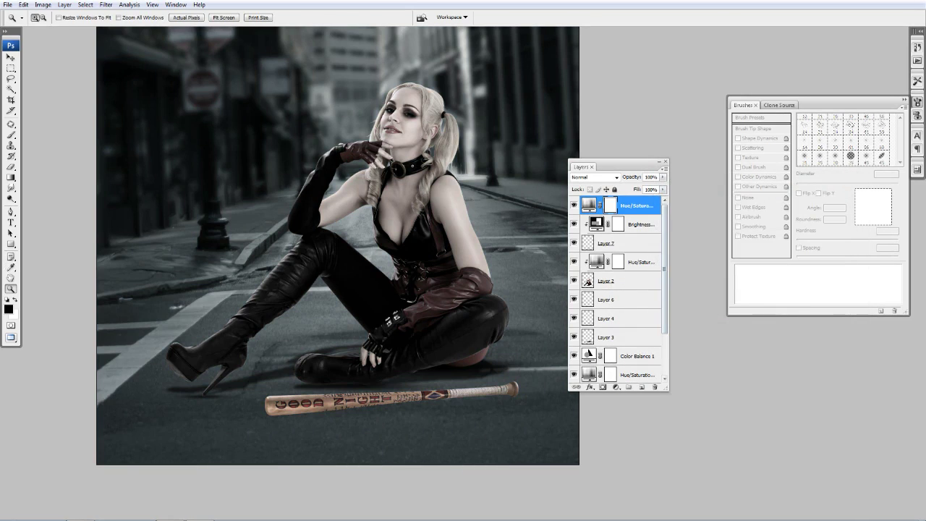
key(ctrl+alt+g)
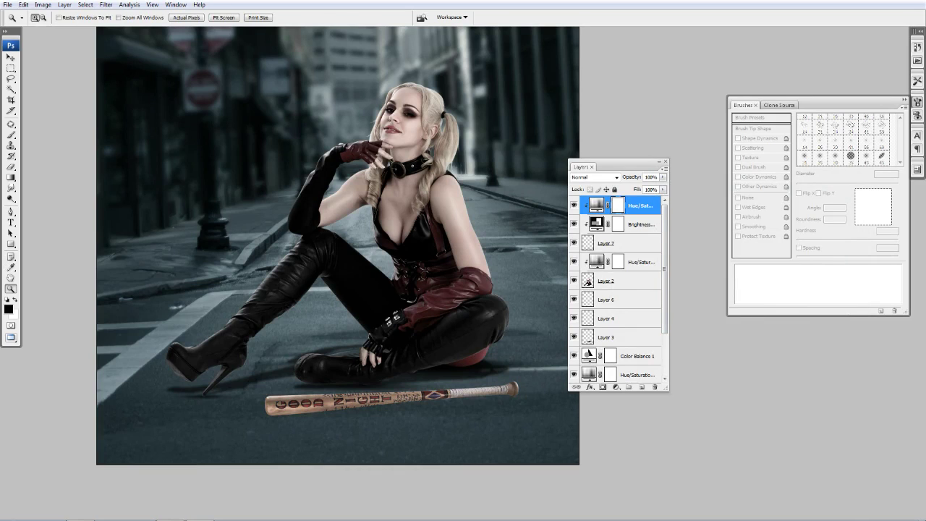
- Select the bat with its two adjustment layers, trying a merge and undoing it
key(alt+bracketleft)
key(alt+bracketleft)
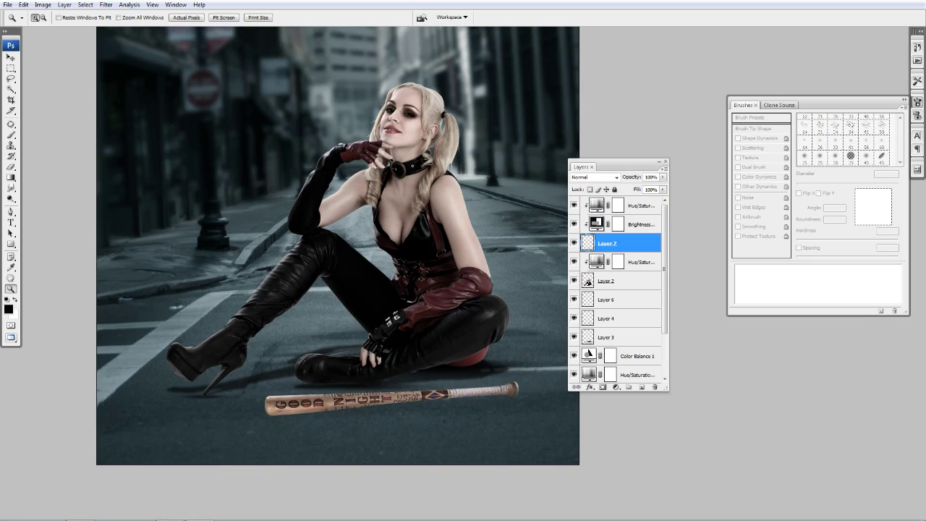
key(shift+alt+bracketright)
key(shift+alt+bracketright)
key(ctrl+e)
key(ctrl+z)
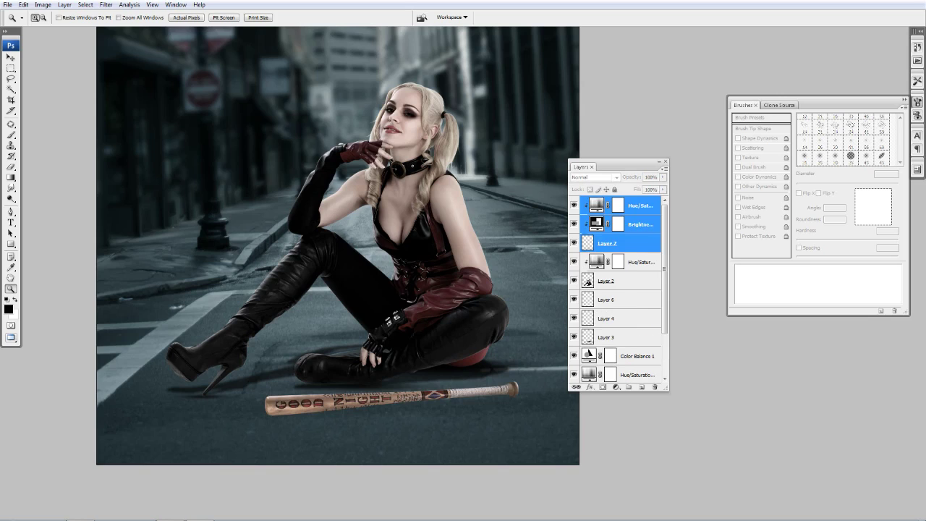
key(ctrl+alt+z)
key(ctrl+z)
key(ctrl+z)
key(alt+bracketright)
key(alt+bracketright)
key(shift+alt+bracketleft)
key(shift+alt+bracketleft)
key(ctrl+e)
key(ctrl+z)
- Group and merge the bat layers, then add an empty layer with the bat outline selected
key(ctrl+g)
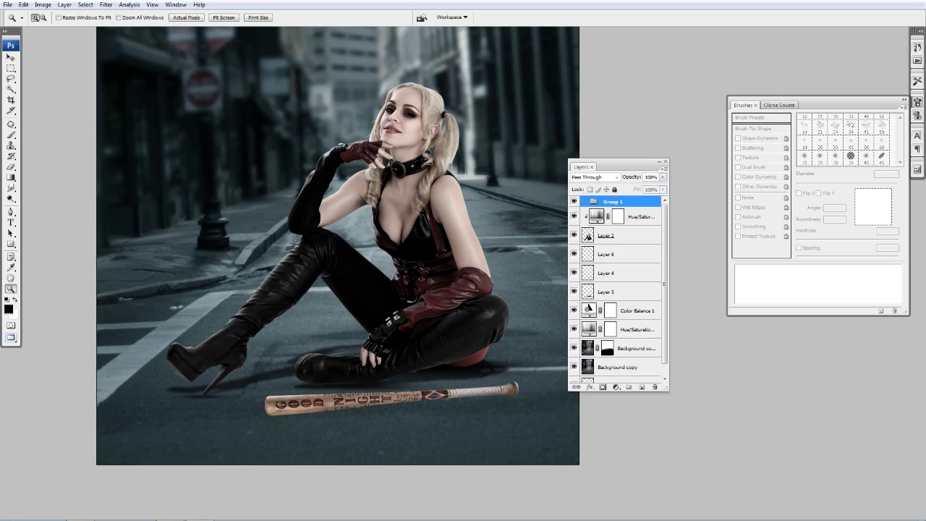
right_click(628, 203)
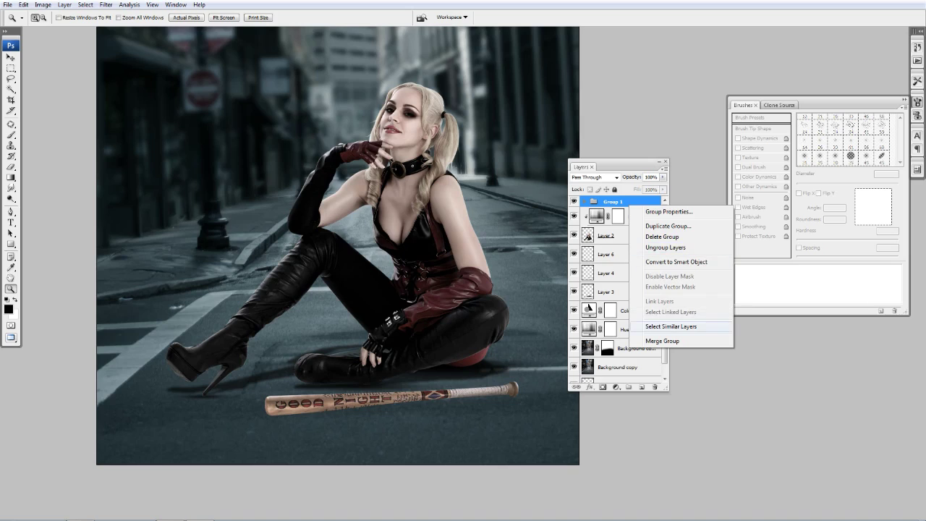
click(661, 340)
key(alt+bracketleft)
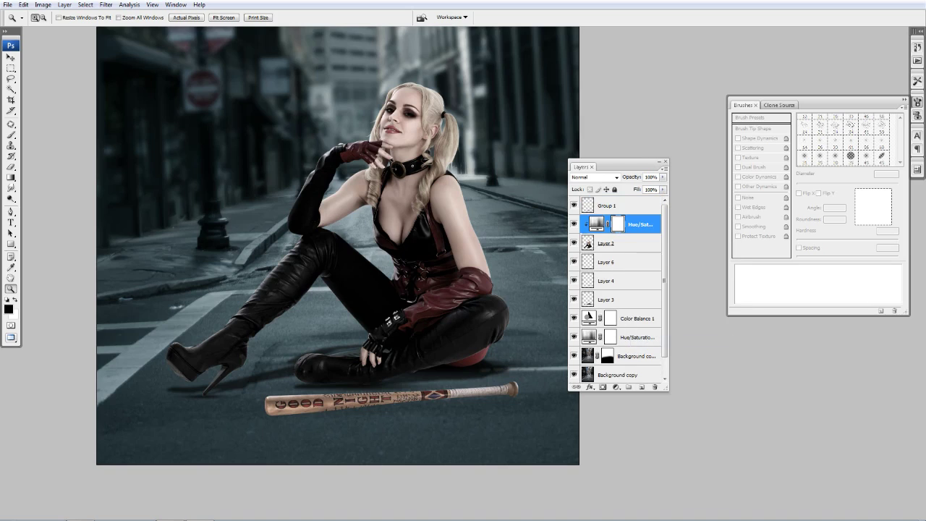
key(ctrl+shift+alt+n)
key(ctrl+shift+d)
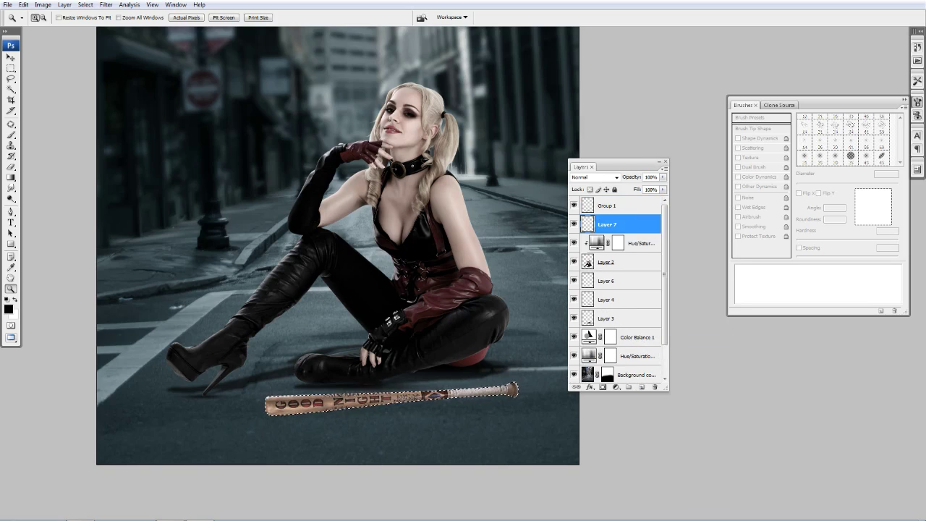
- Paint black into the bat selection on the new layer and adjust it with Free Transform
key(b)
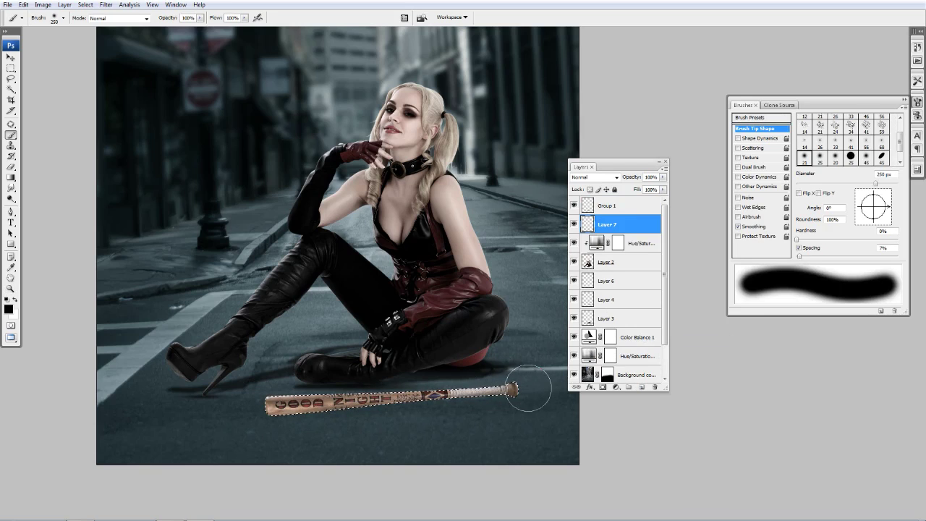
key(ctrl+t)
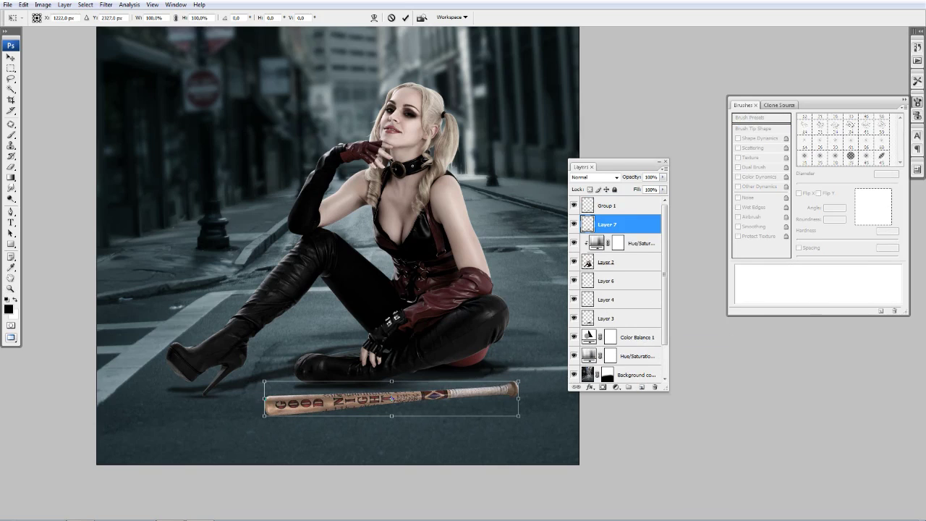
key(Return)
key(v)
key(z)
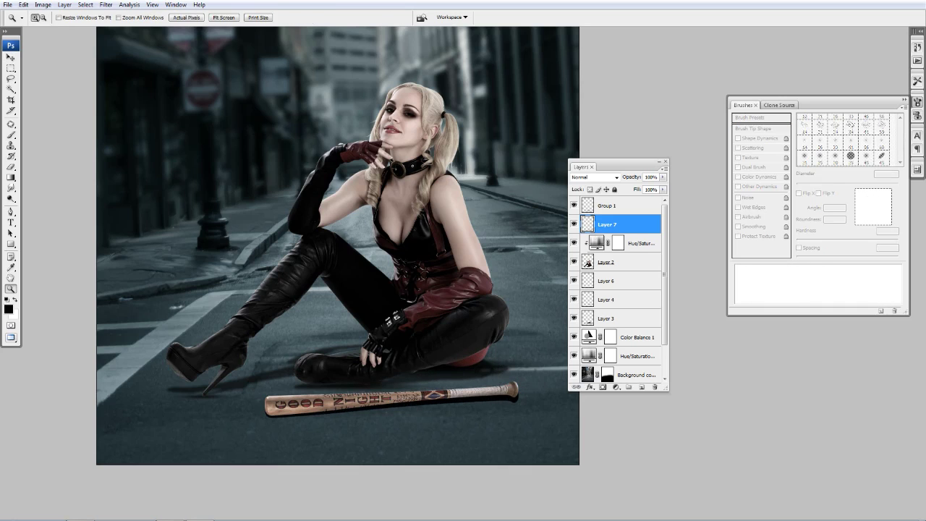
click(401, 257)
- Nudge the shadow, soften it with a Gaussian blur, and add an empty top layer
key(ctrl+t)
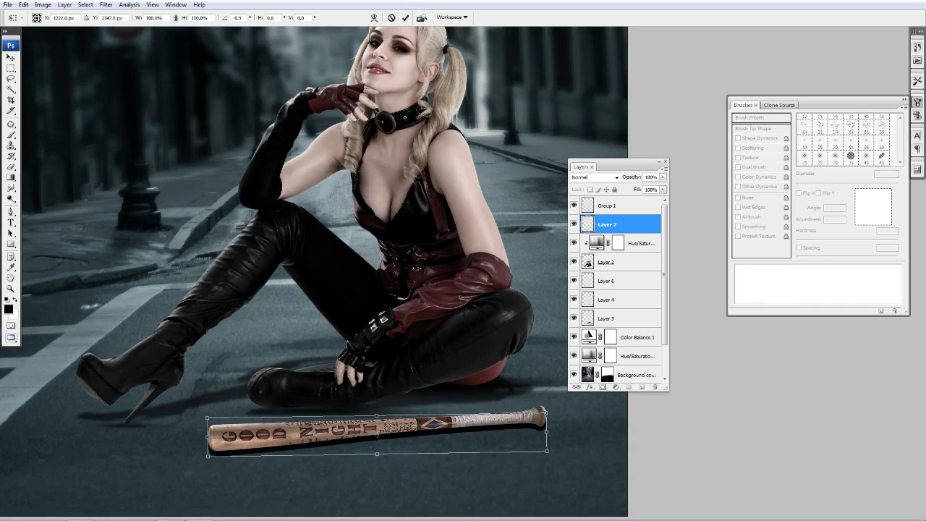
key(Return)
click(106, 4)
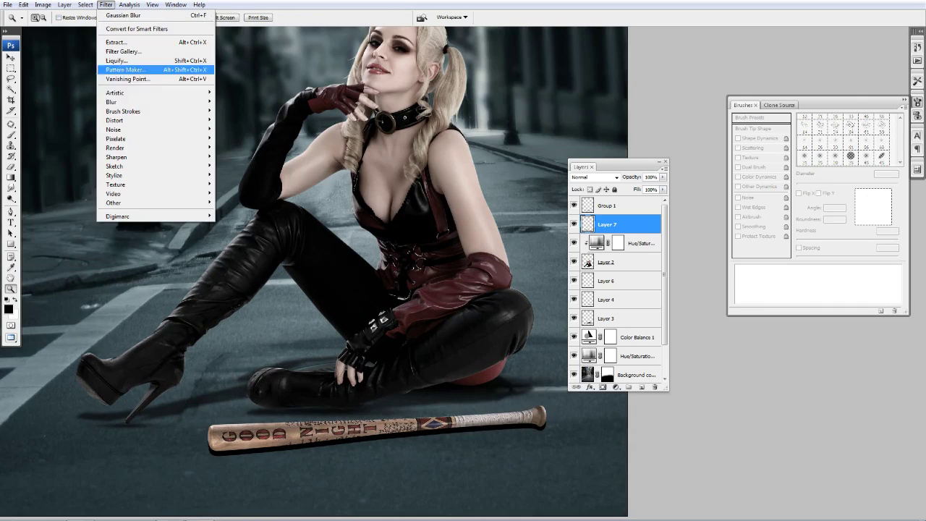
click(238, 138)
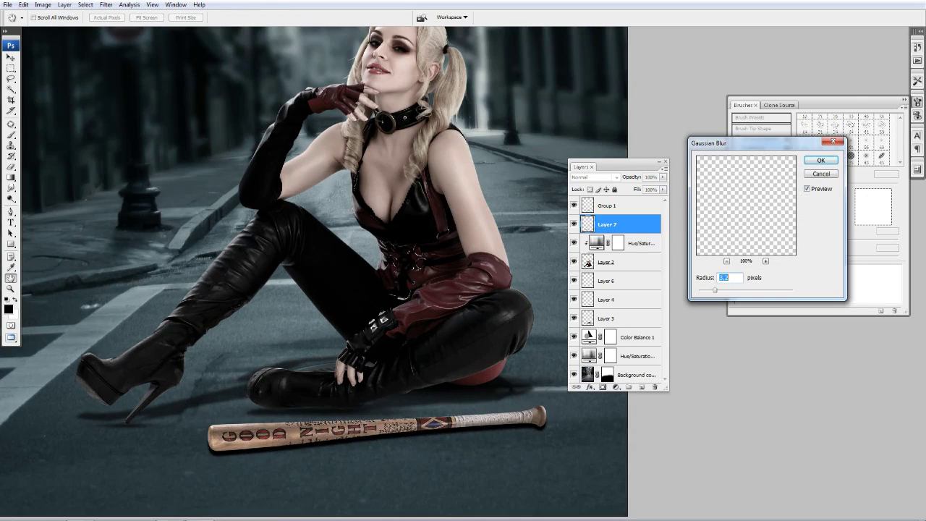
key(Return)
key(ctrl+shift+alt+n)
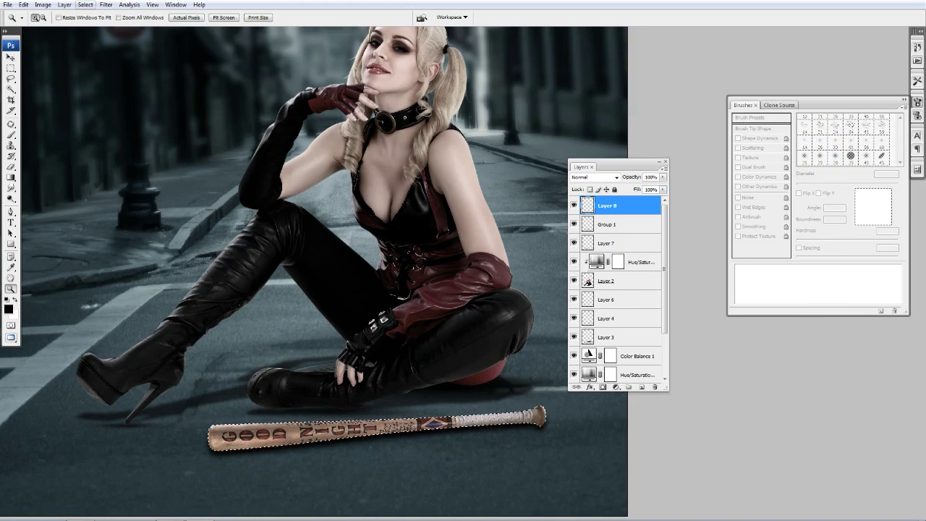
- Expand the bat selection and paint an 80 px black shadow under the bat's lower edge
click(85, 4)
mouse_move(102, 111)
click(189, 131)
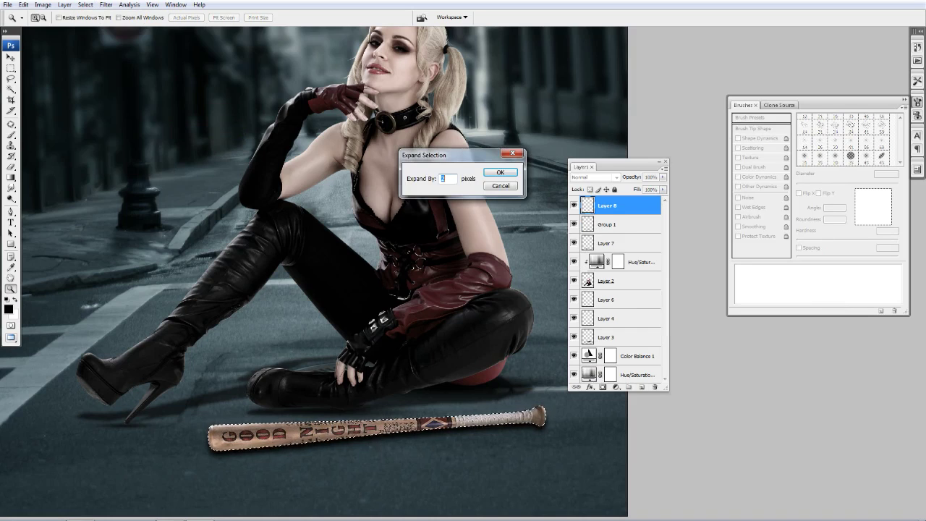
key(Return)
key(b)
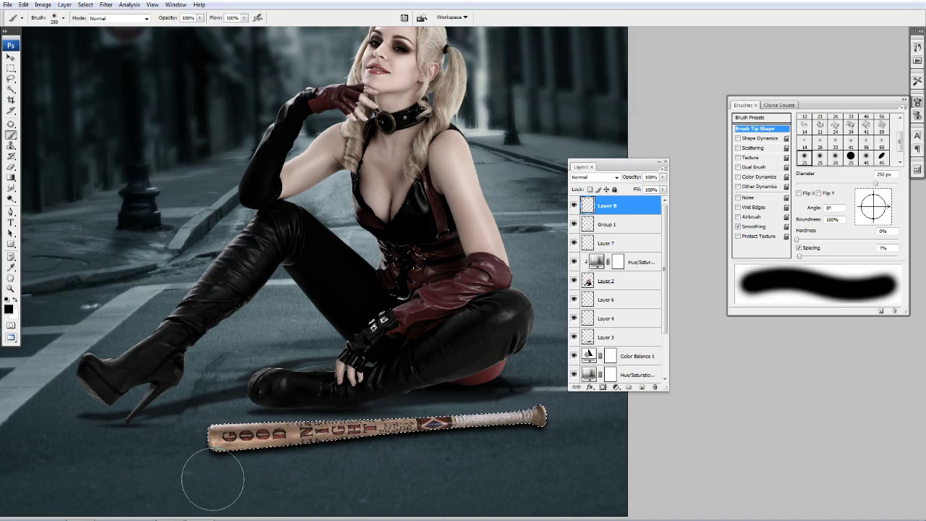
key(bracketleft)
key(bracketleft)
key(bracketleft)
key(bracketleft)
key(bracketleft)
key(bracketleft)
key(bracketleft)
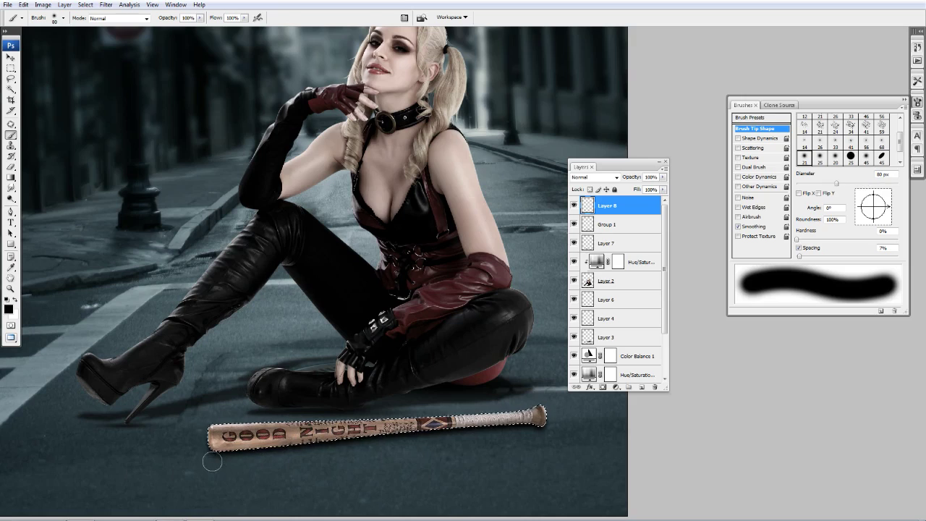
drag(254, 461, 393, 447)
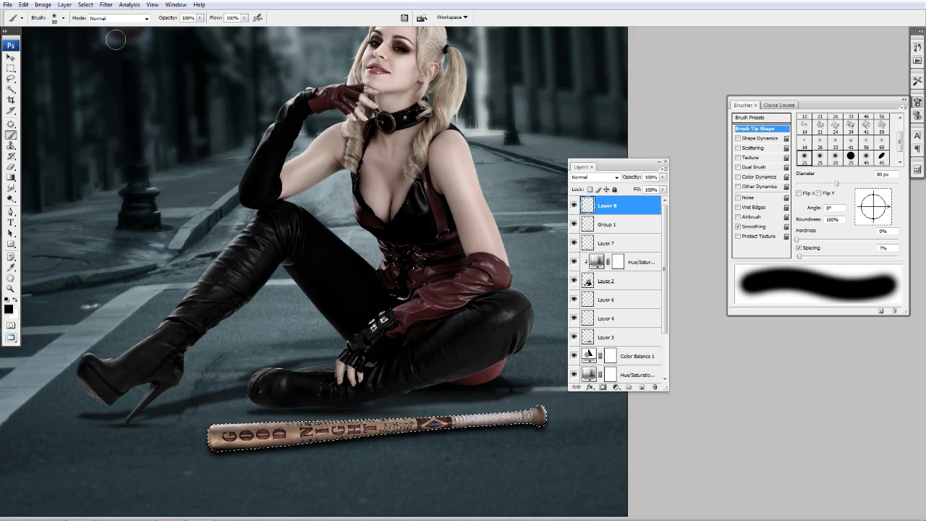
- Zoom out to fit the whole composite with the shadowed bat in view
click(106, 4)
click(106, 5)
key(z)
key(ctrl+minus)
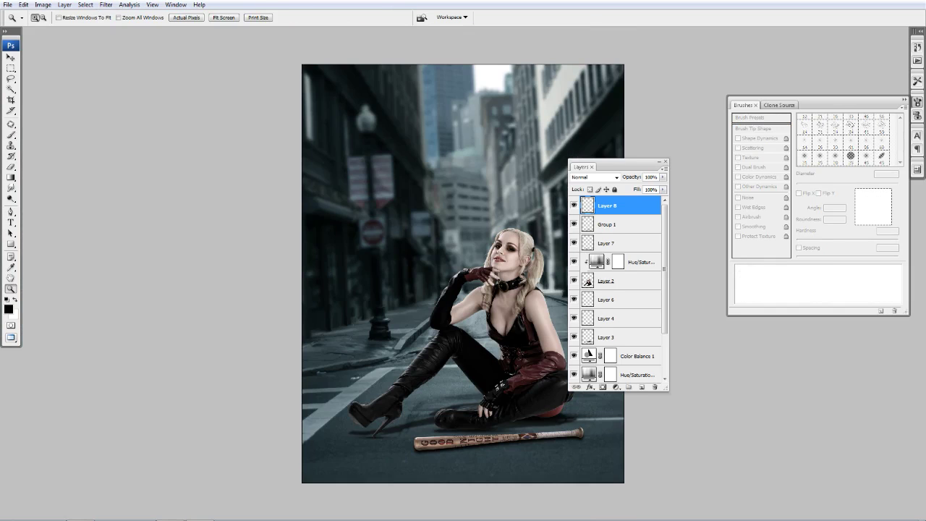
- Lower the image saturation to about -10 and bring up the Open dialog for the cards file
key(ctrl+minus)
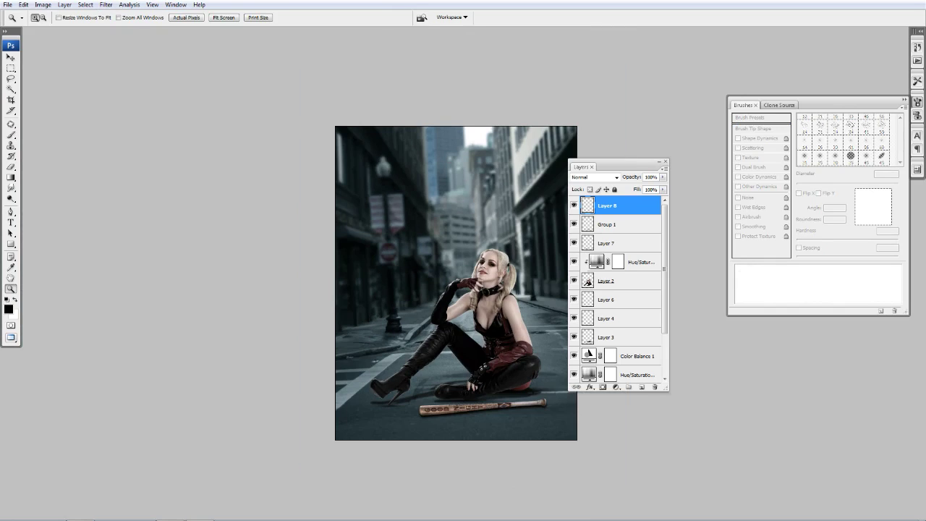
key(ctrl+u)
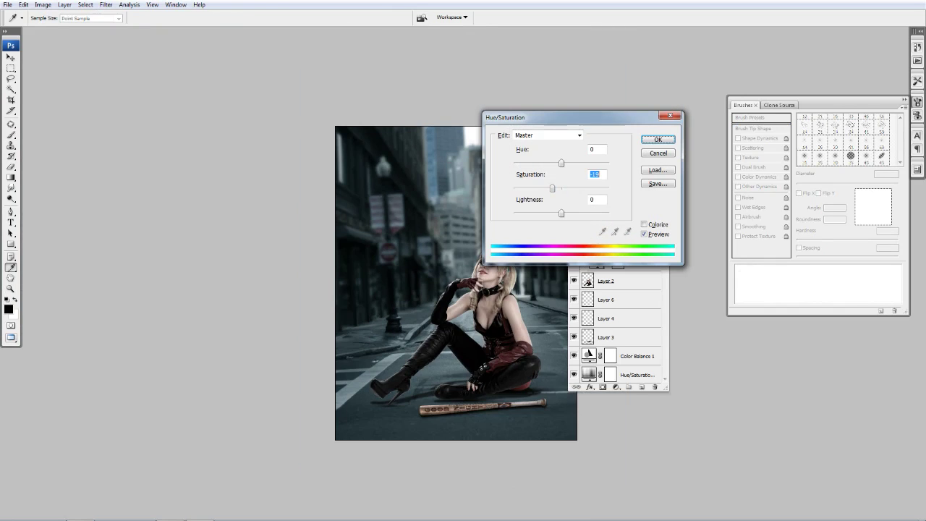
key(Return)
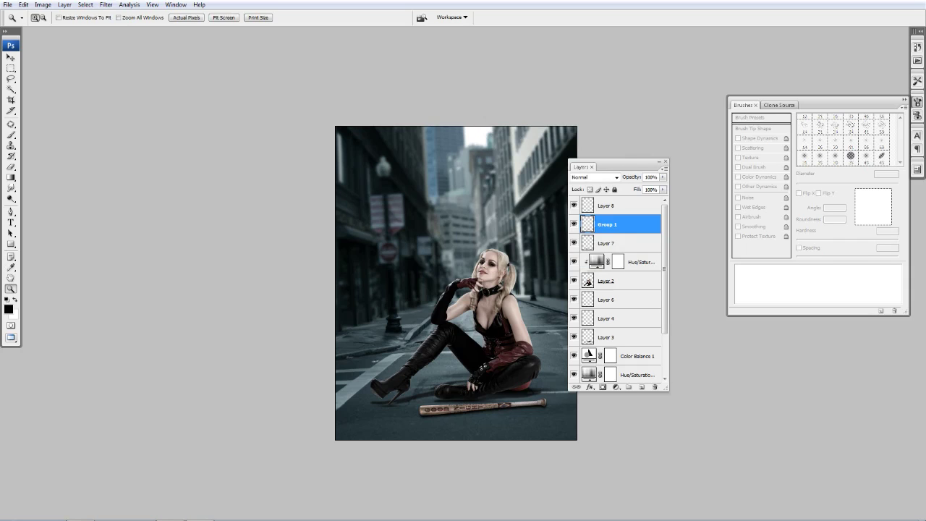
key(ctrl+o)
- Place the playing cards image as Layer 9 and set up a 175 px eraser
click(554, 135)
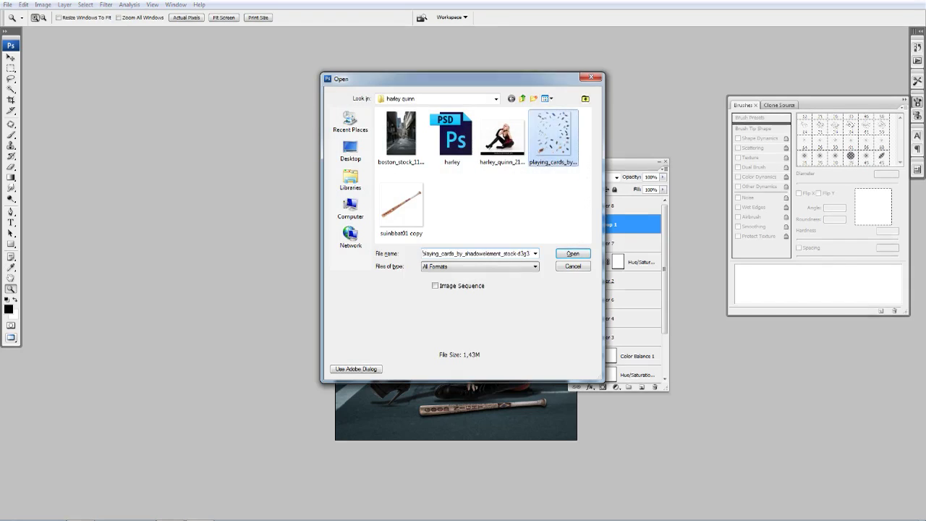
key(Return)
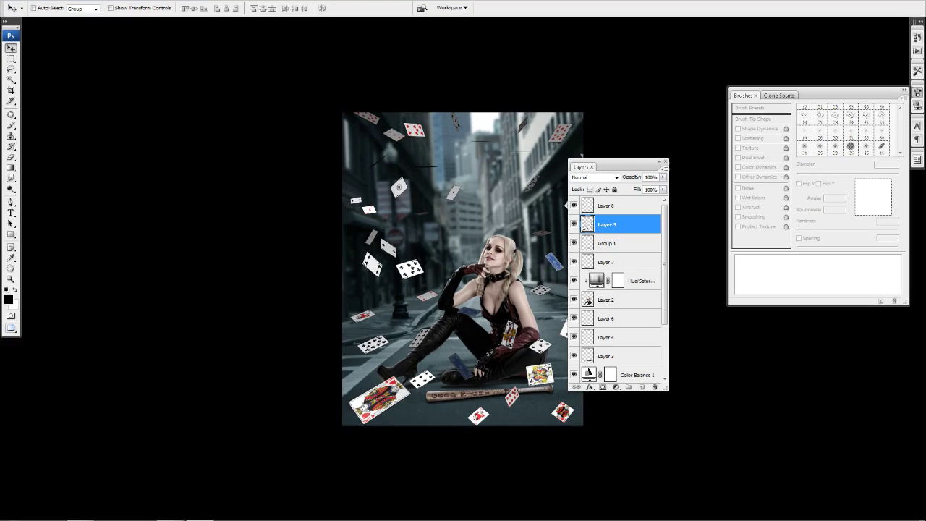
key(ctrl+plus)
key(e)
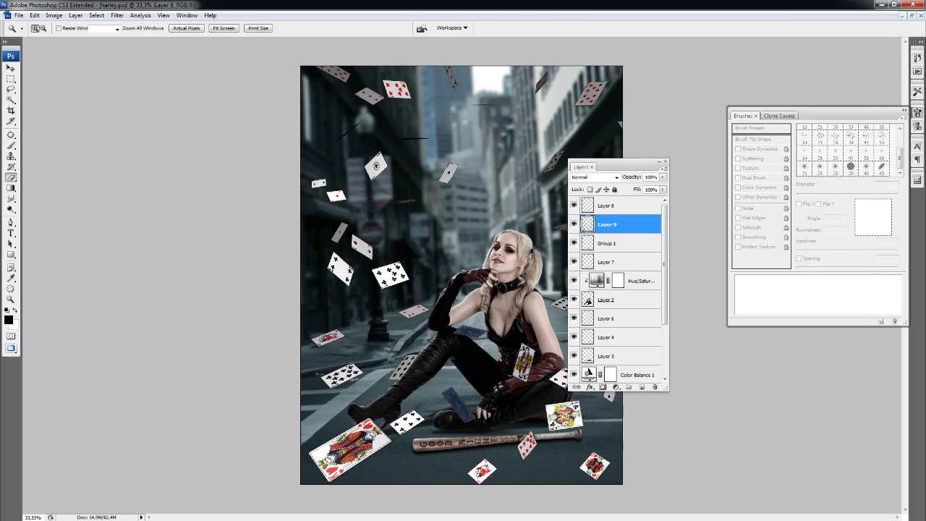
key(bracketright)
key(bracketright)
key(bracketright)
right_click(391, 258)
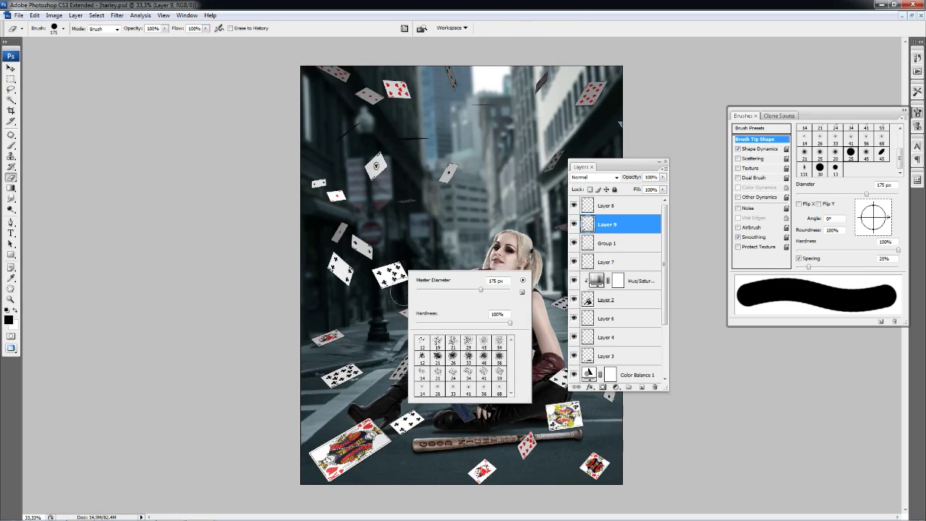
key(Return)
- Erase most of the cards and streaks, keeping only a few scattered cards
mouse_move(431, 390)
mouse_down()
mouse_move(483, 437)
mouse_move(539, 445)
mouse_up()
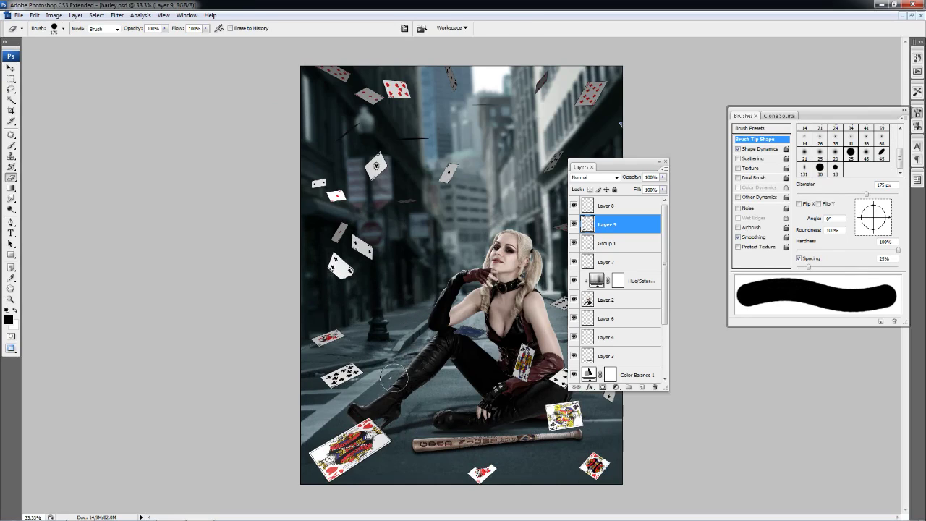
key(f)
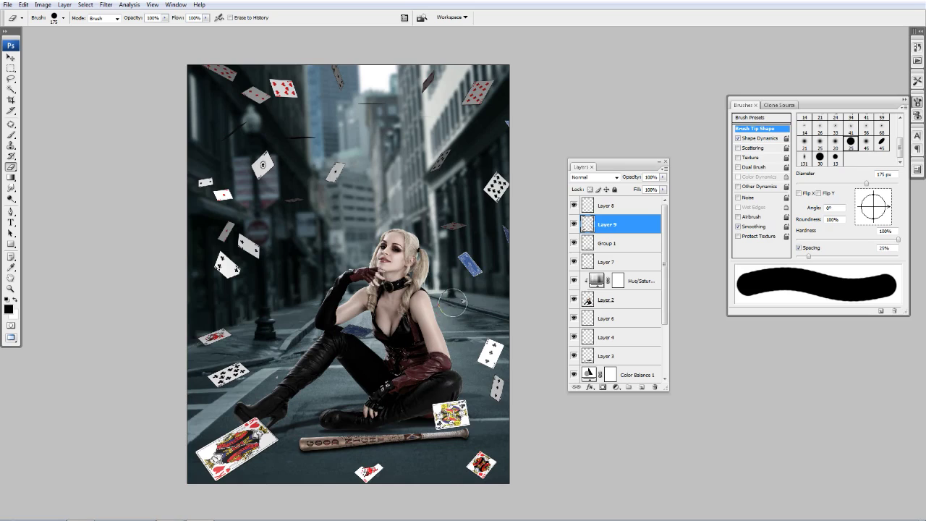
drag(454, 229, 337, 173)
drag(260, 181, 292, 135)
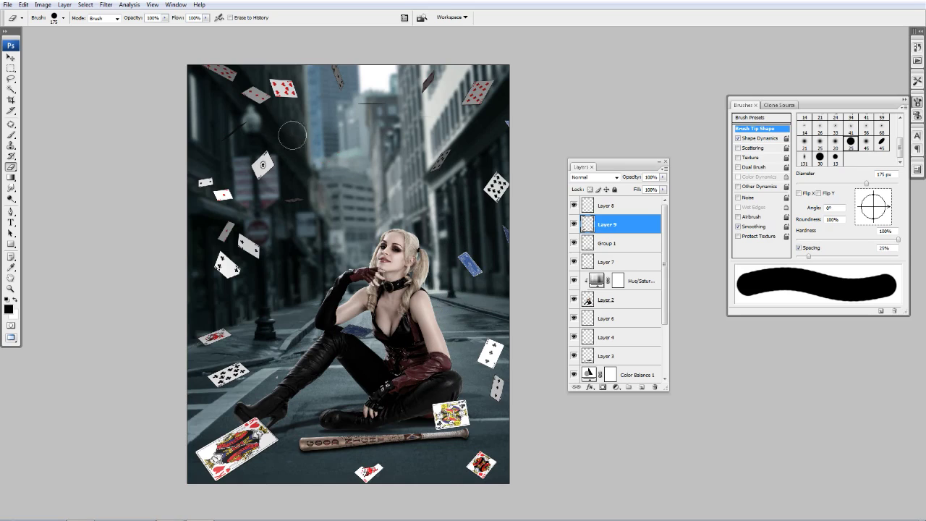
mouse_move(213, 171)
mouse_down()
mouse_move(228, 199)
mouse_move(224, 252)
mouse_move(255, 270)
mouse_up()
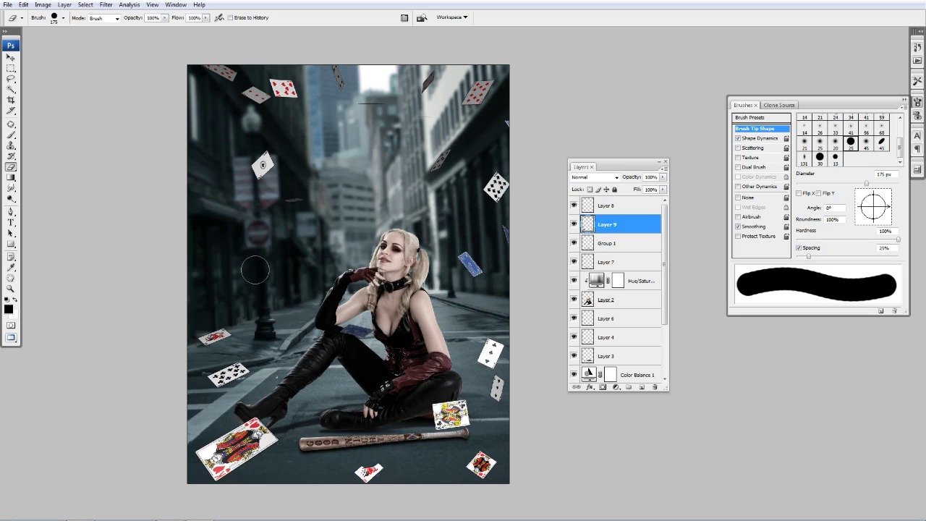
mouse_move(301, 119)
mouse_down()
mouse_move(428, 83)
mouse_move(400, 107)
mouse_move(475, 112)
mouse_up()
drag(489, 284, 501, 393)
drag(363, 470, 374, 472)
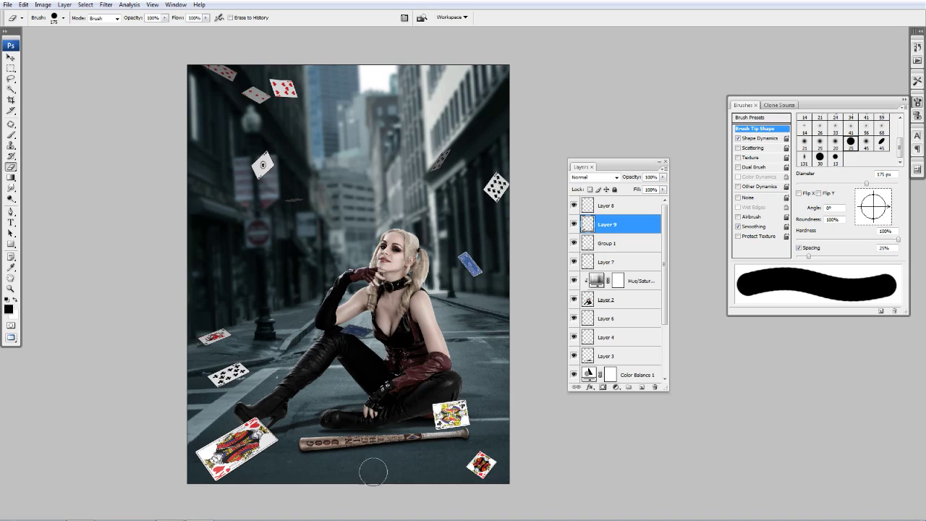
mouse_move(229, 85)
mouse_down()
mouse_move(292, 90)
mouse_move(253, 179)
mouse_up()
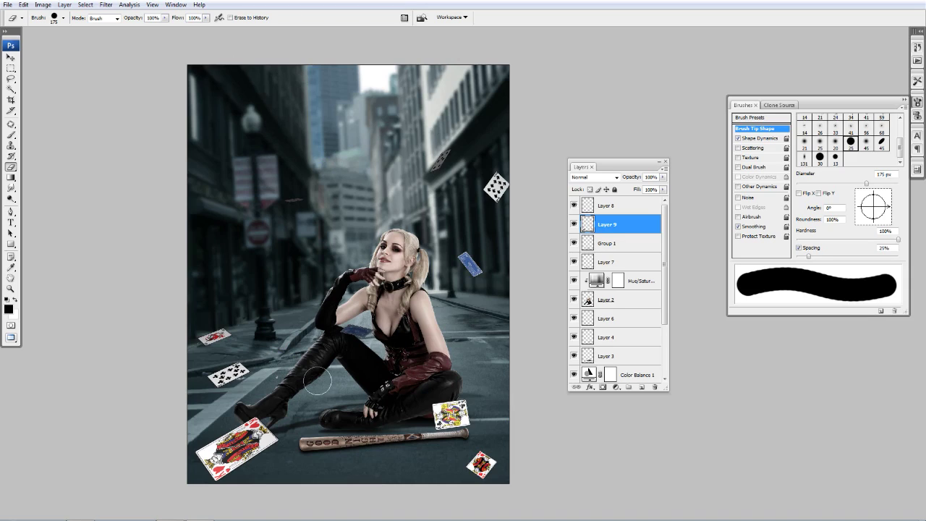
- Draw a curved Pen path around the scene's cards and turn it into a selection
key(p)
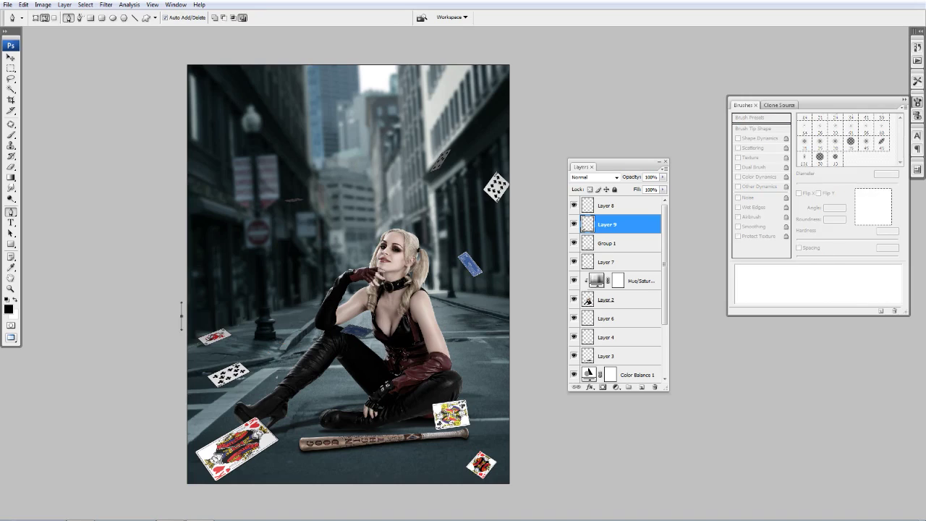
drag(447, 487, 472, 484)
drag(447, 450, 484, 434)
drag(523, 148, 469, 114)
drag(350, 109, 297, 132)
drag(246, 173, 227, 192)
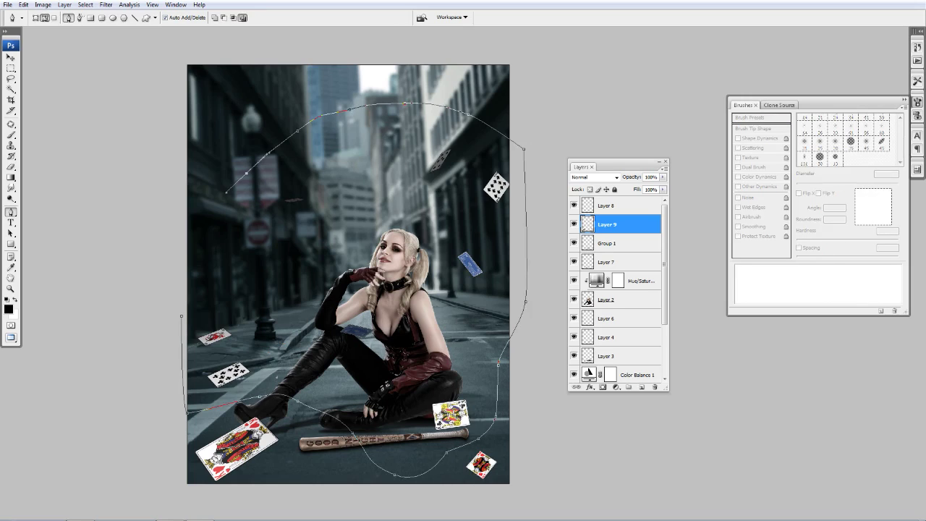
right_click(332, 219)
click(355, 266)
click(510, 151)
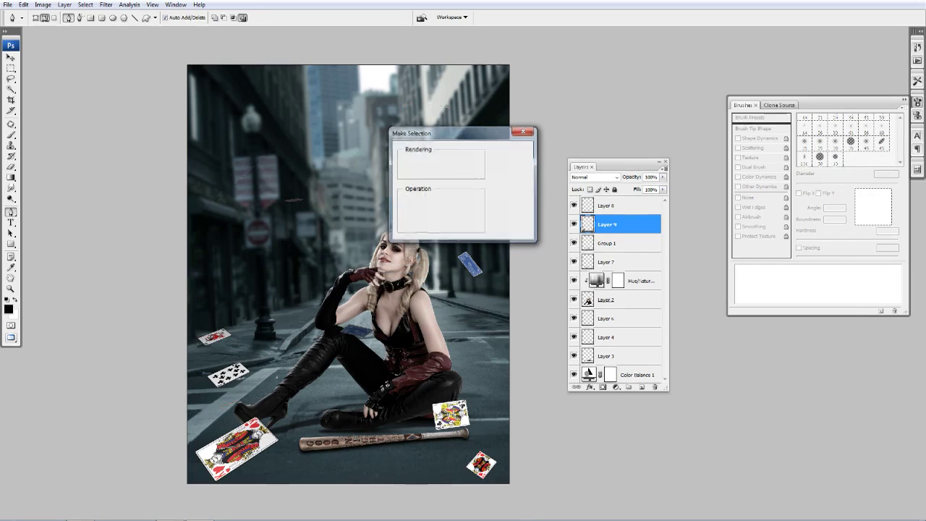
- Apply a Gaussian blur to the selected cards, then deselect
click(106, 4)
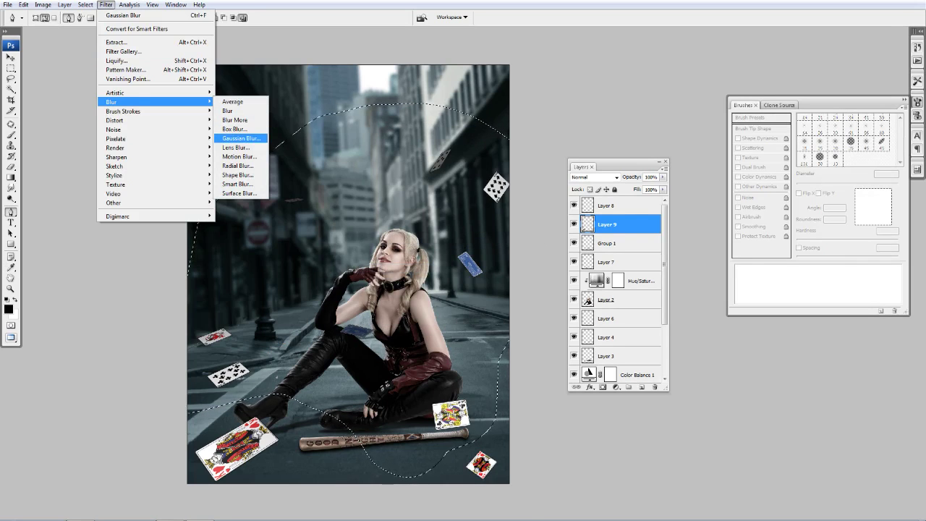
click(241, 138)
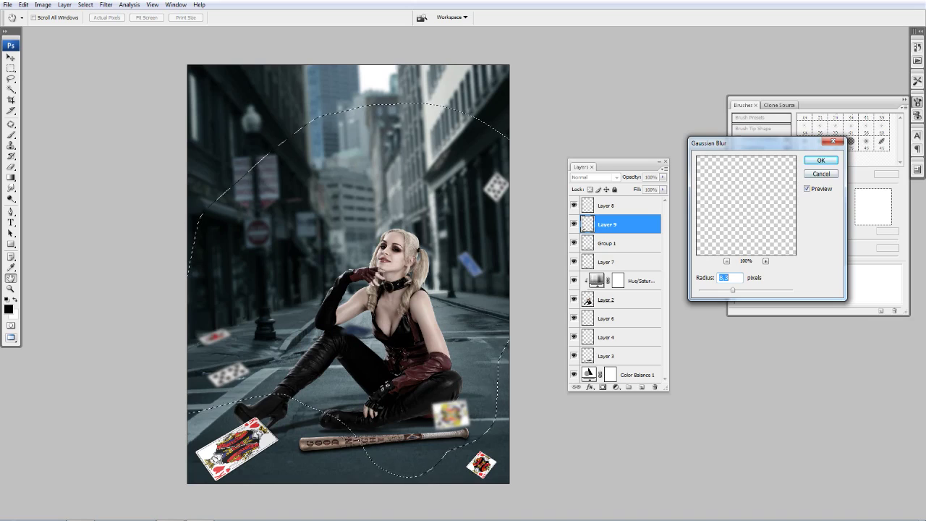
key(Return)
key(ctrl+d)
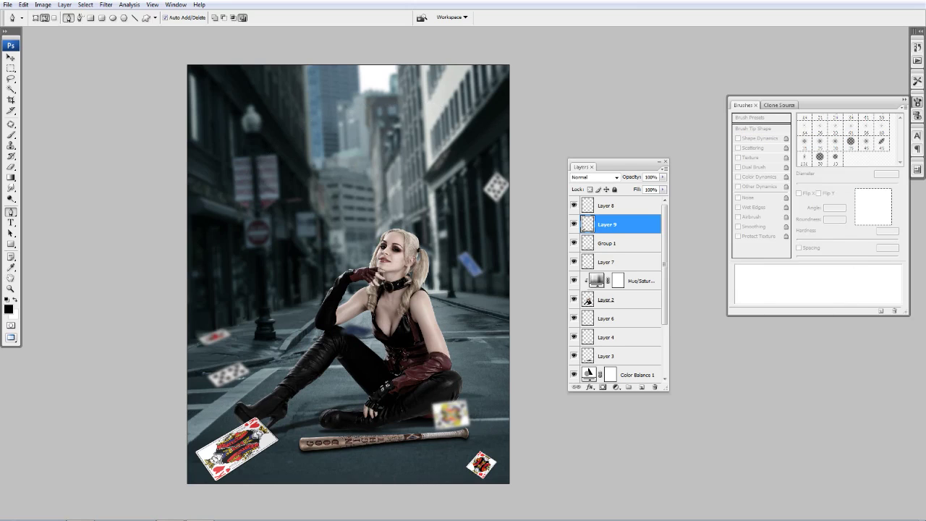
- Outline the foreground cards along the bottom and turn that path into a selection
mouse_move(183, 452)
mouse_down()
mouse_move(282, 497)
mouse_move(484, 495)
mouse_up()
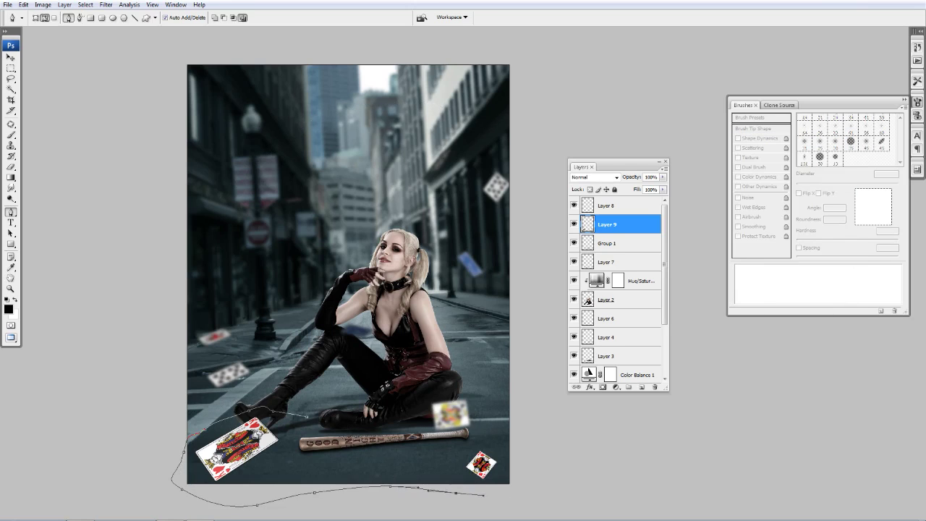
right_click(336, 307)
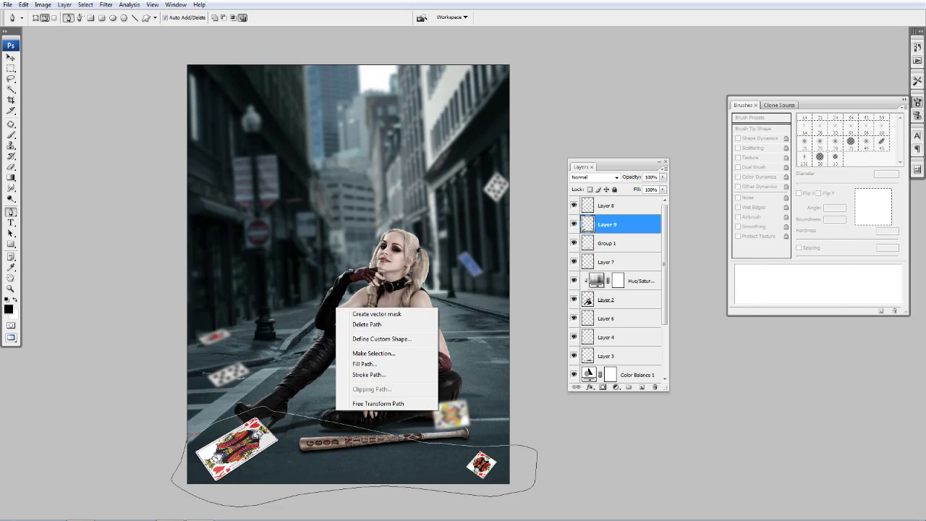
click(368, 354)
key(Return)
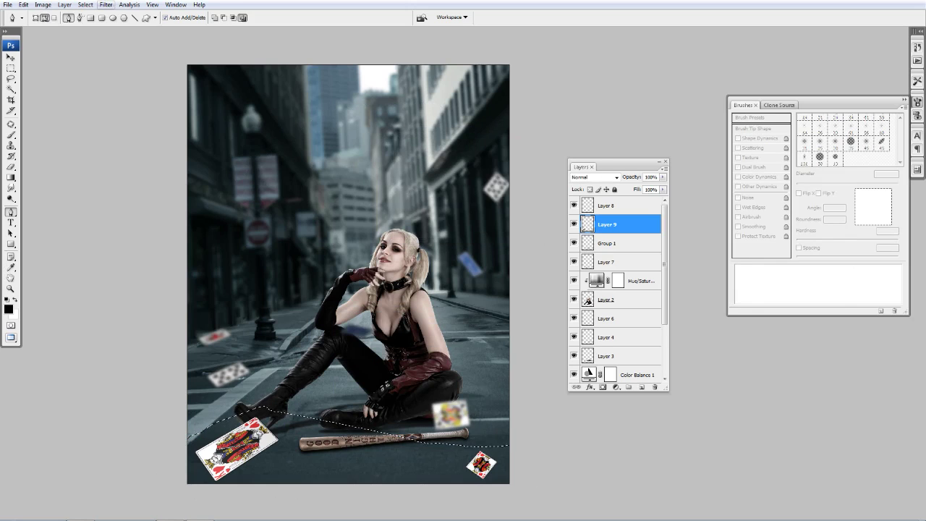
- Apply a Motion Blur with distance 57 to the bottom cards, then deselect
click(105, 4)
click(239, 156)
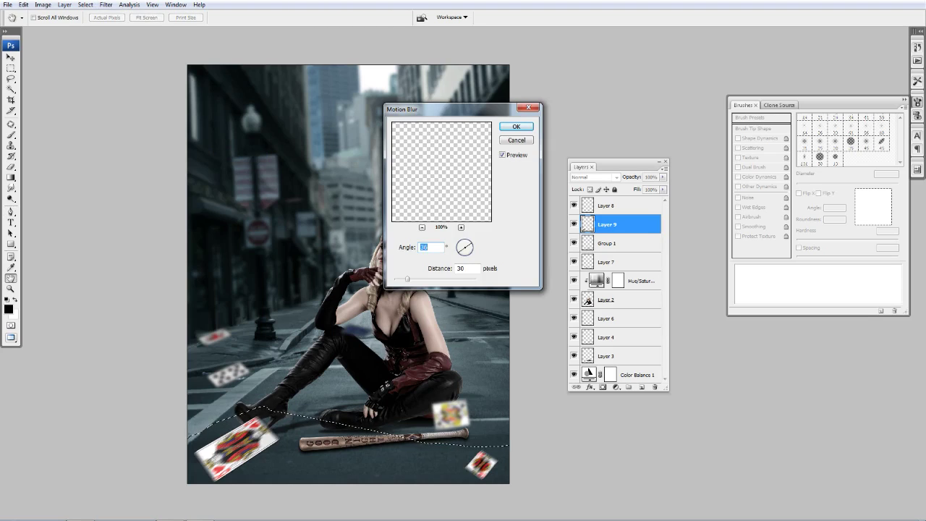
key(Tab)
text(57)
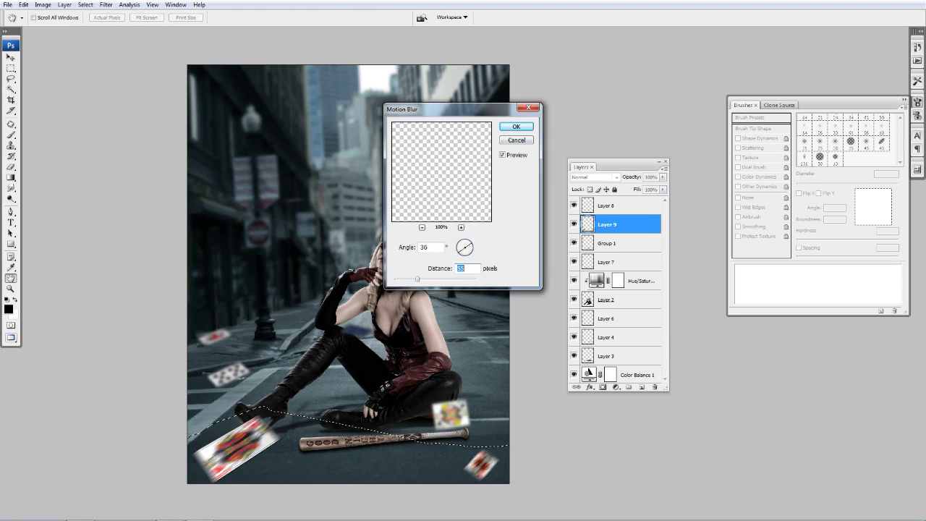
key(Return)
key(ctrl+d)
- Apply a Hue/Saturation adjustment to lower the cards' saturation
key(p)
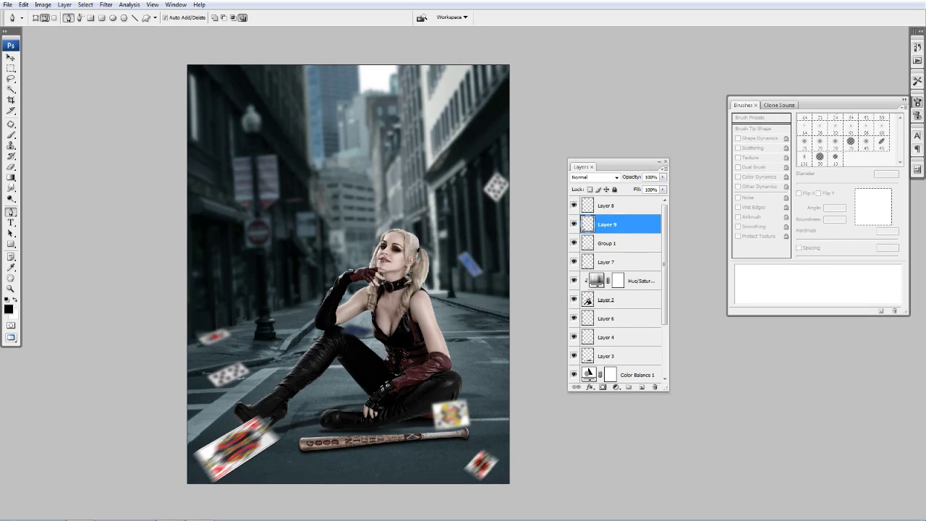
key(i)
key(ctrl+u)
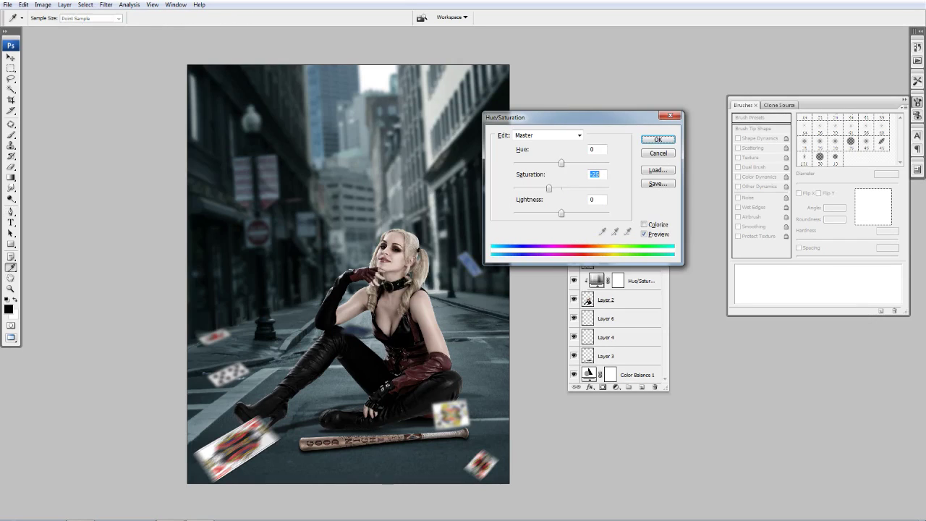
key(Return)
- Add a new layer above Hue/Saturation and load the woman's outline as a selection
key(p)
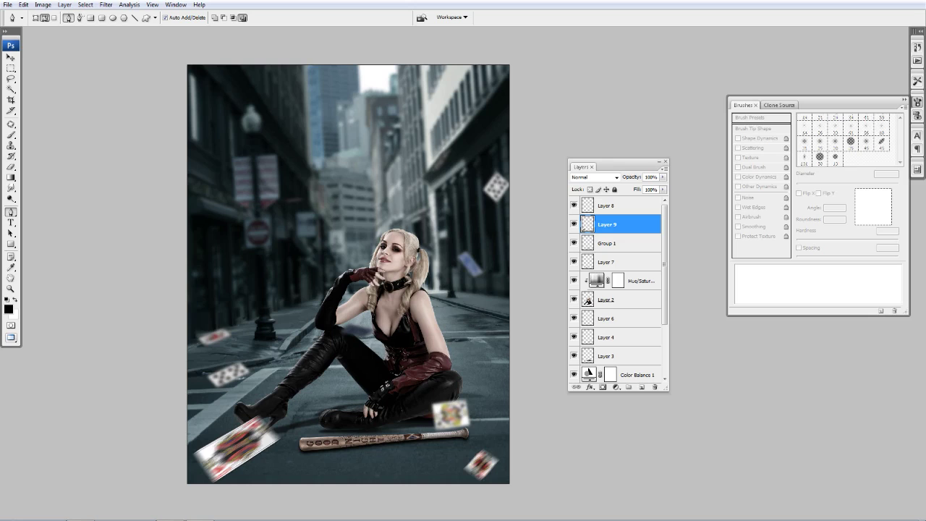
click(622, 280)
click(640, 387)
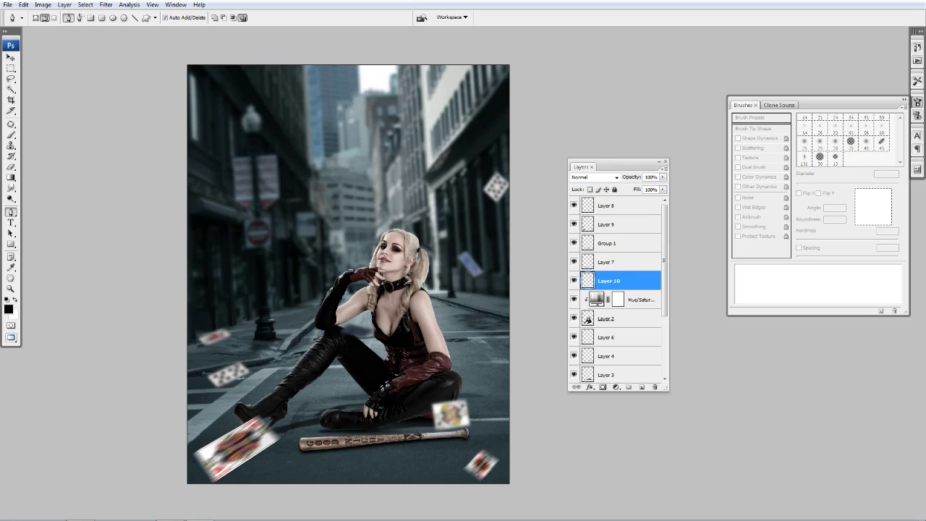
key(z)
drag(268, 83, 497, 465)
ctrl+click(588, 318)
key(ctrl+plus)
key(b)
- Try painting blue #0ea0e4 on the pigtail in Color and Multiply modes, then undo it
click(8, 309)
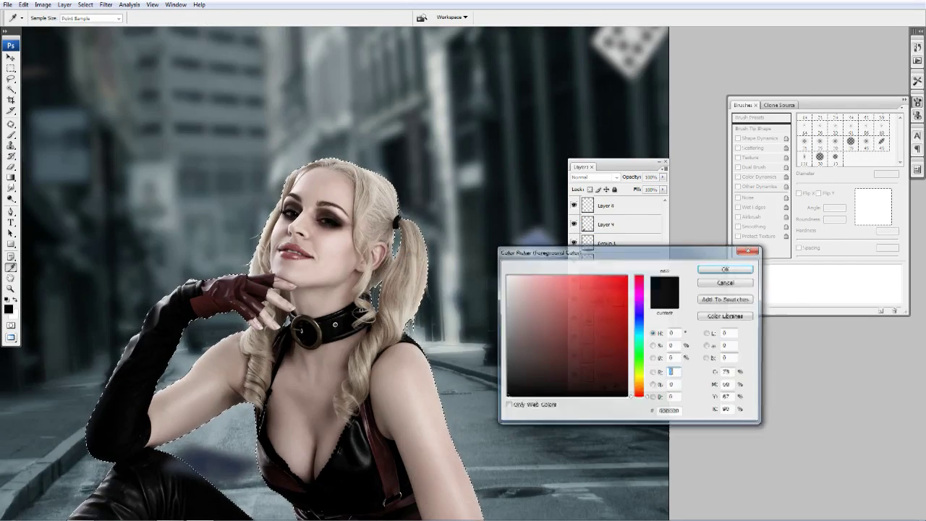
text(0ea0e4)
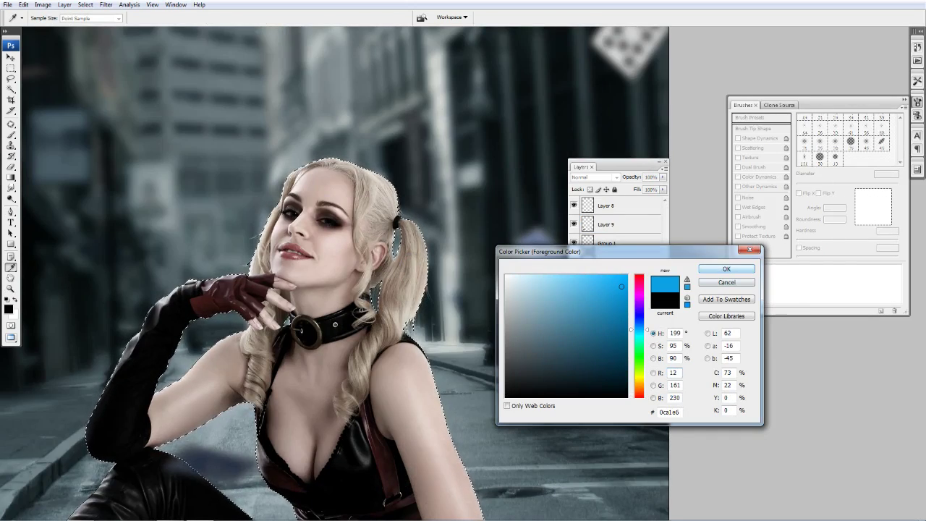
click(726, 268)
click(615, 177)
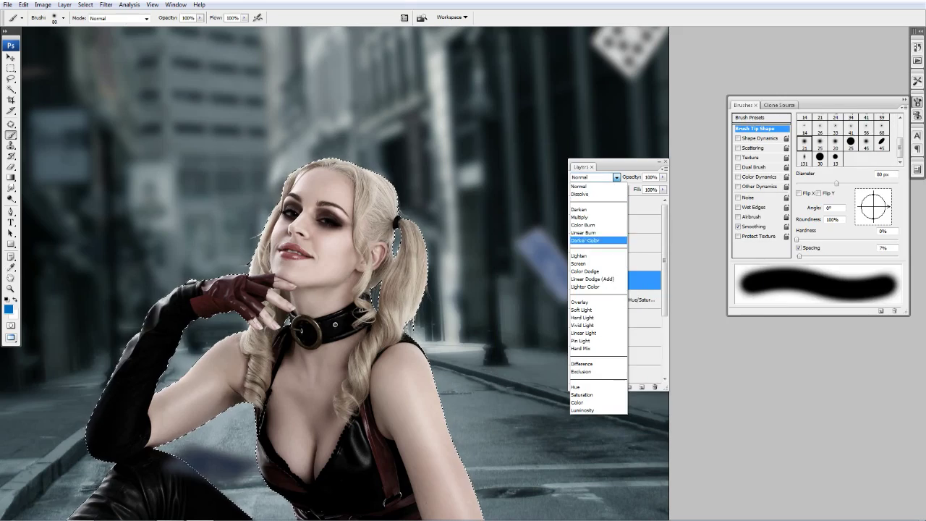
click(577, 402)
drag(411, 260, 411, 289)
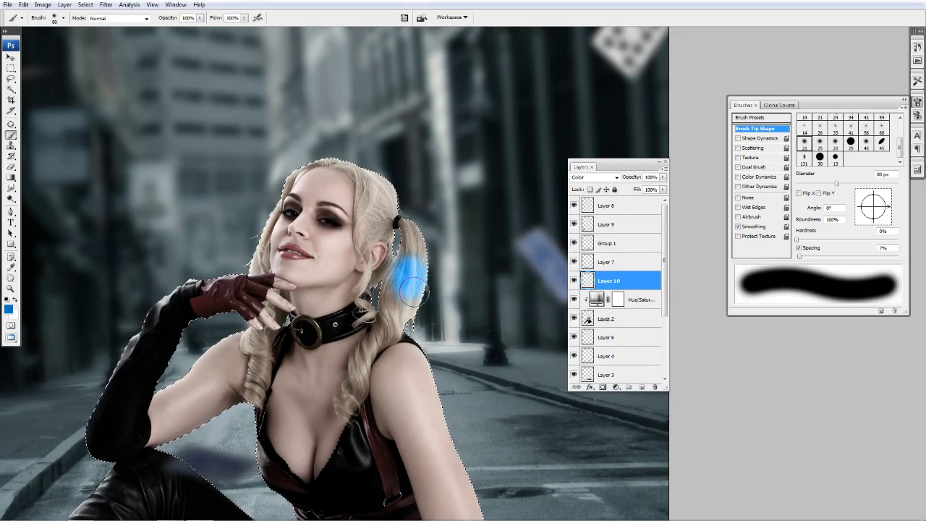
key(ctrl+z)
click(595, 177)
click(586, 221)
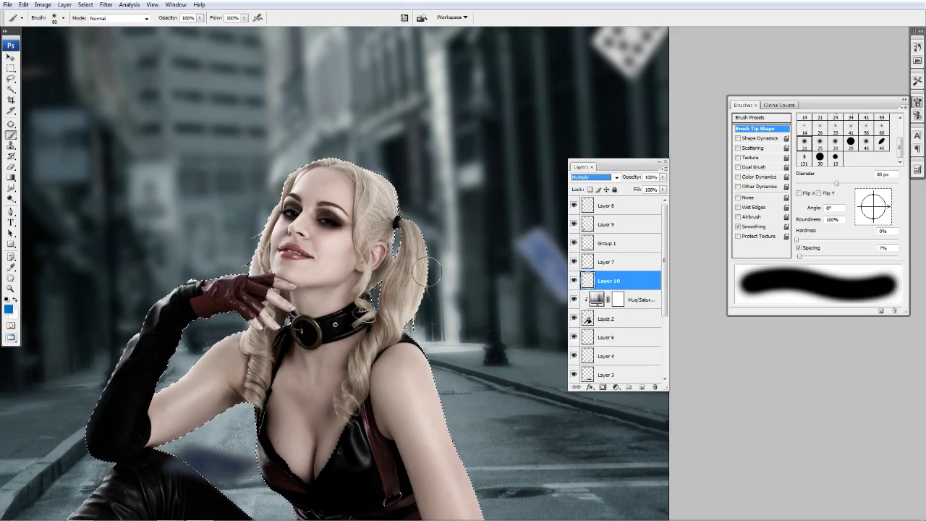
mouse_move(410, 282)
mouse_down()
mouse_move(417, 289)
mouse_move(396, 293)
mouse_up()
key(ctrl+z)
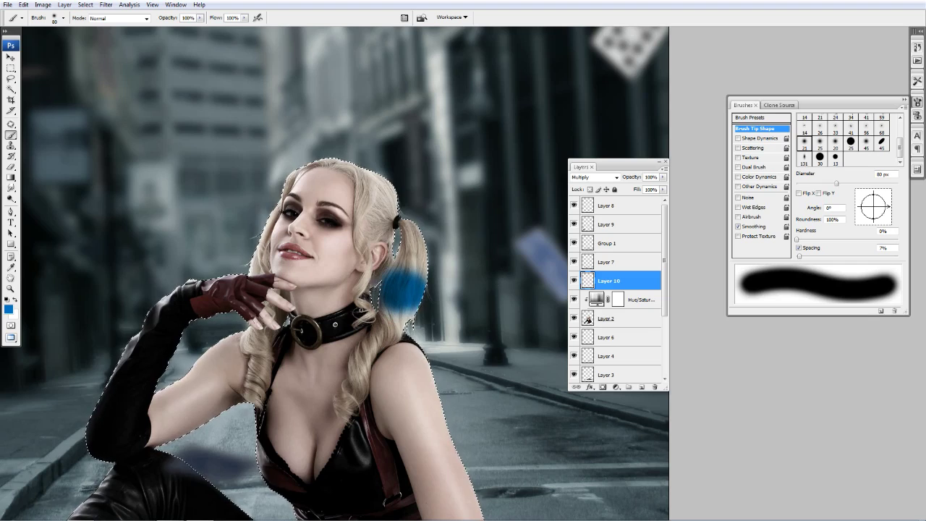
key(ctrl+alt+z)
key(ctrl+alt+z)
key(ctrl+alt+z)
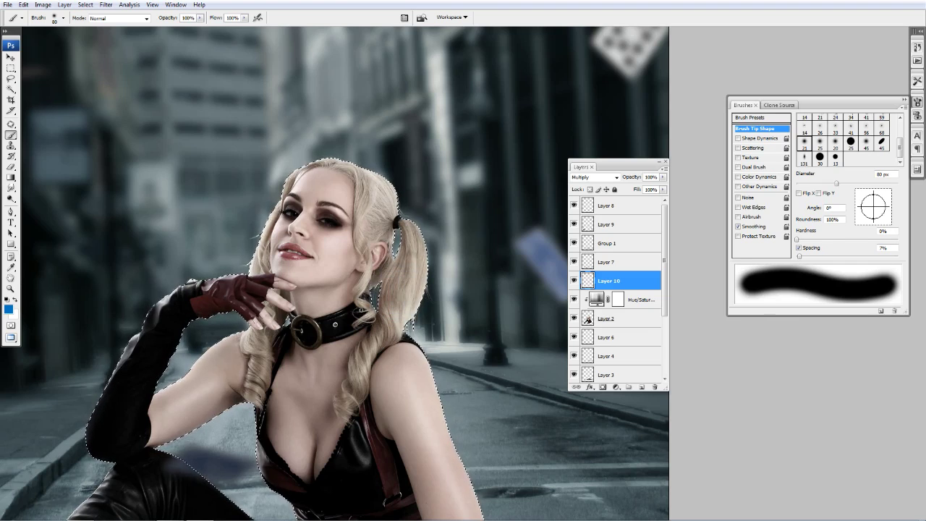
- Set Layer 10 to Soft Light and paint soft pink over the right pigtail
click(8, 309)
drag(622, 300, 565, 308)
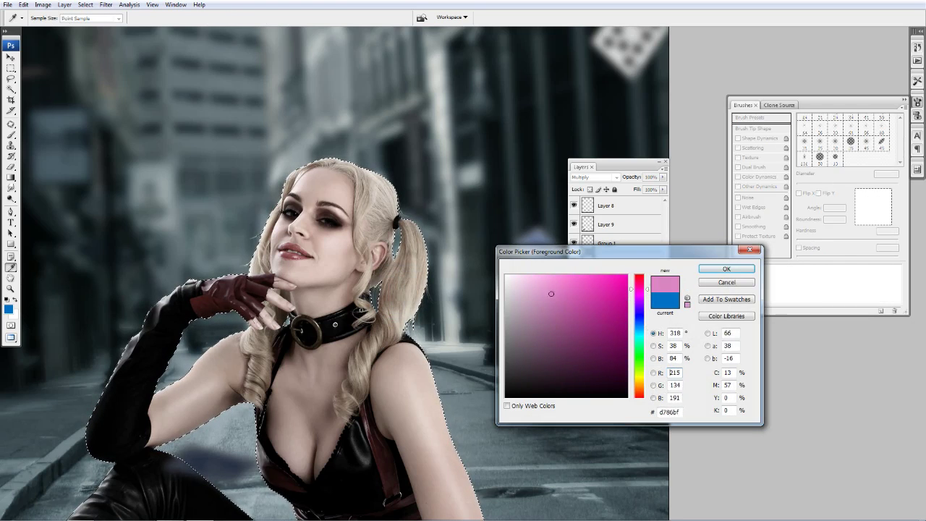
key(Return)
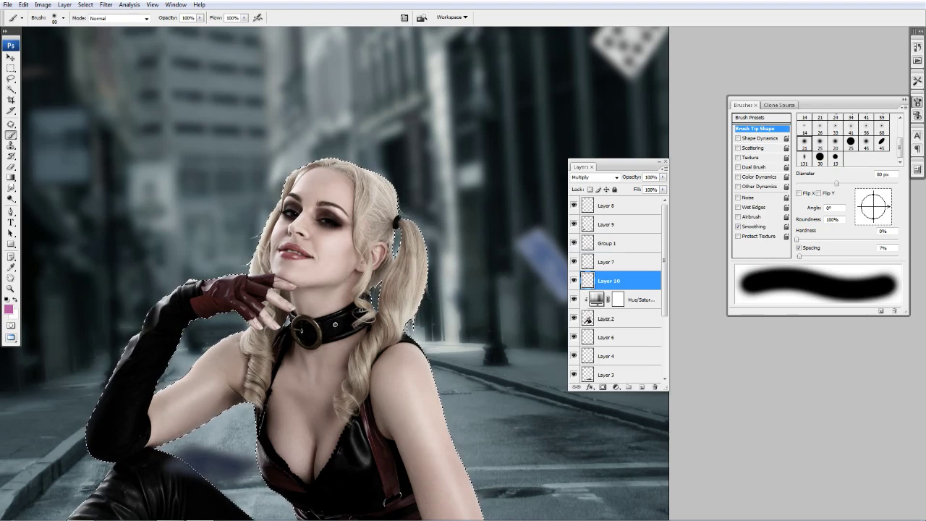
click(594, 177)
click(595, 309)
drag(421, 262, 419, 285)
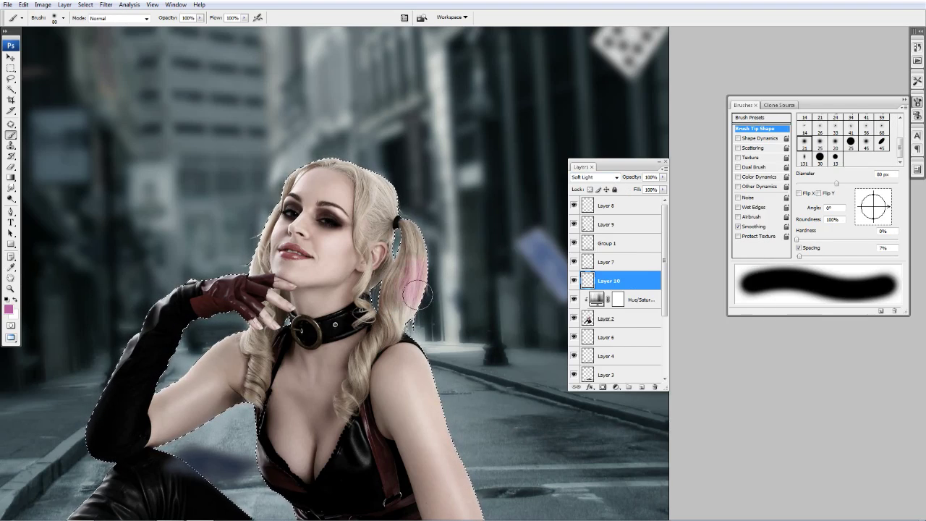
click(424, 300)
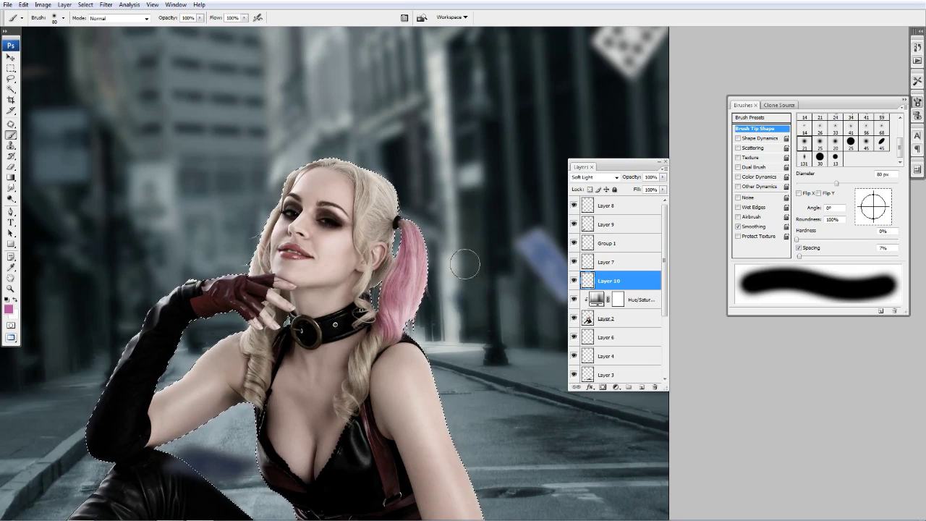
- Brush muted blue streaks over the pink pigtail, then zoom out to the whole image
click(8, 309)
click(539, 239)
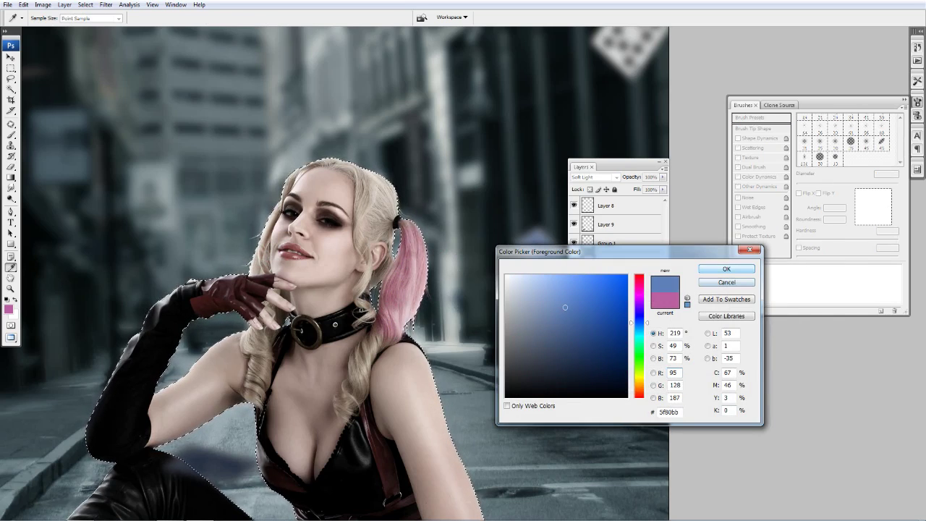
key(Return)
drag(413, 293, 418, 259)
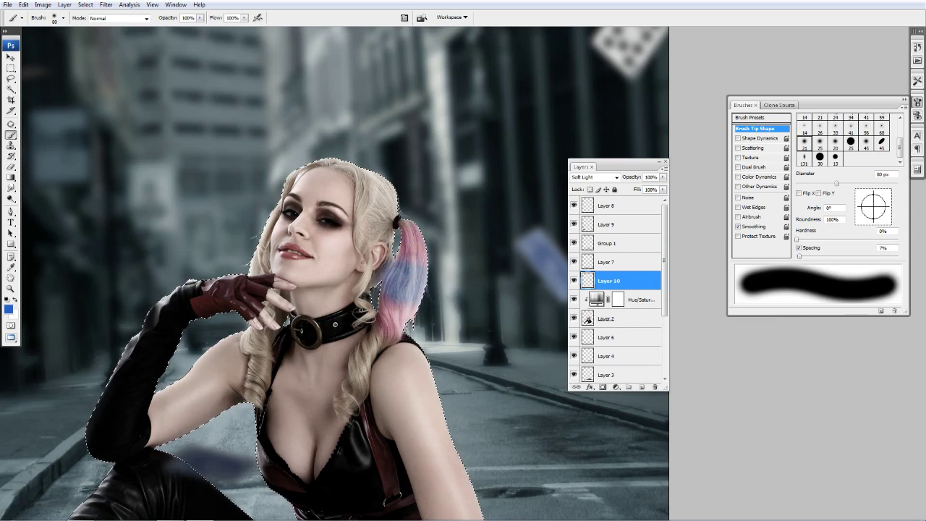
drag(409, 284, 459, 299)
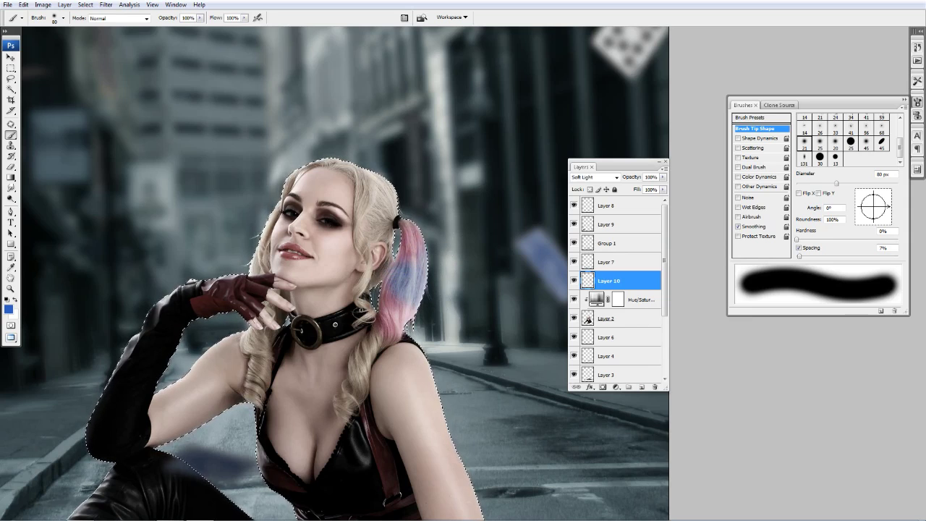
key(z)
key(ctrl+minus)
key(ctrl+minus)
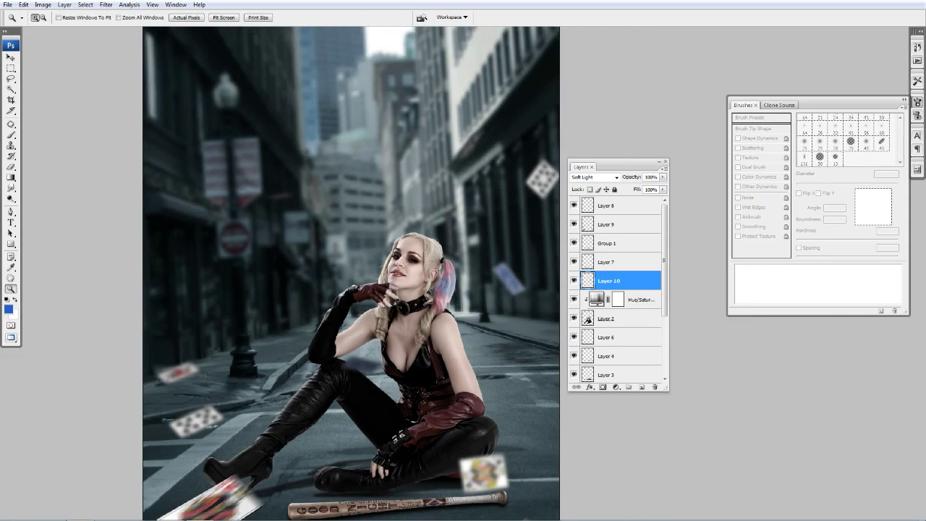
- Add a Selective Color layer above Color Balance tweaking Blues (Cyan +41, Magenta +48, Yellow +69)
scroll(351, 274, down, 2)
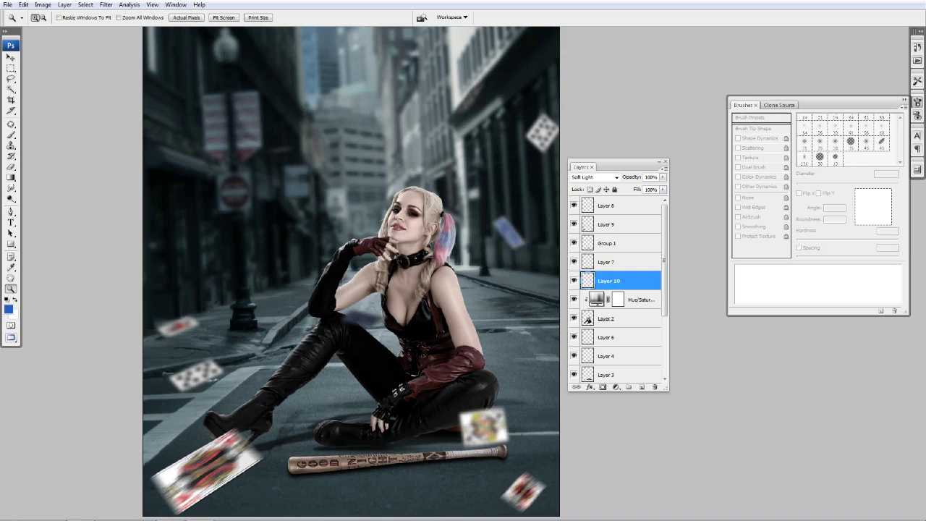
key(ctrl+minus)
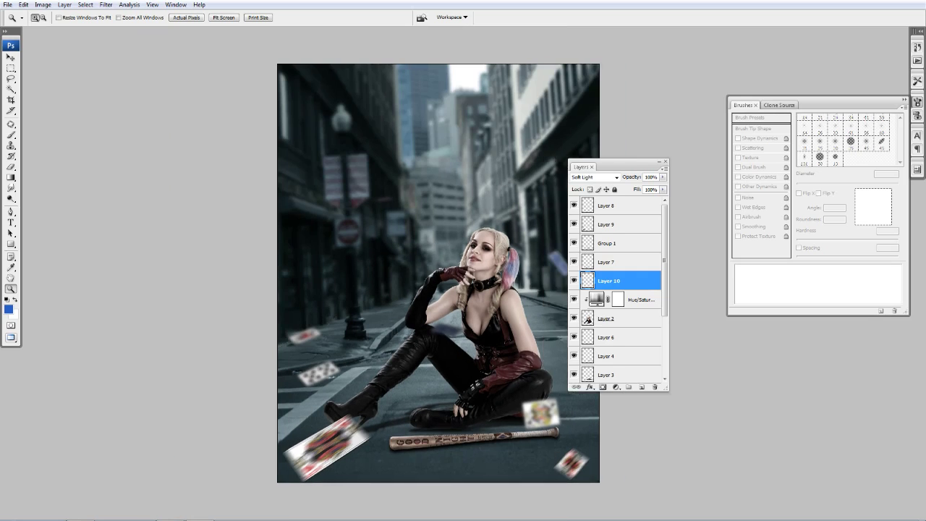
scroll(462, 274, right, 4)
scroll(619, 290, down, 3)
click(636, 298)
click(616, 387)
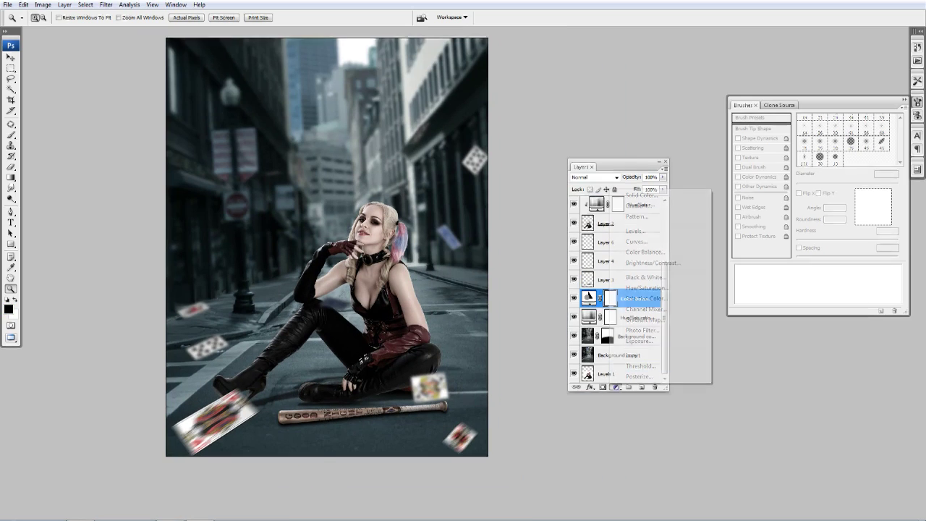
click(646, 298)
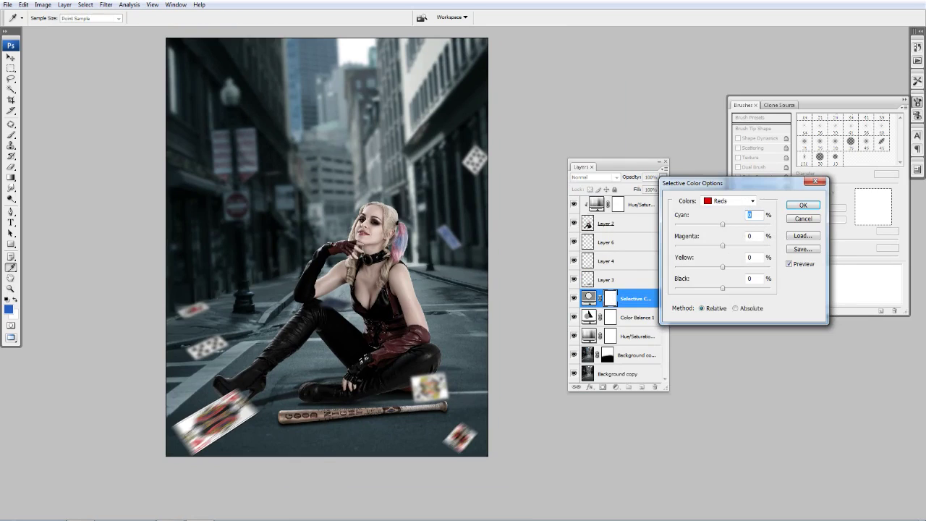
click(731, 200)
click(720, 235)
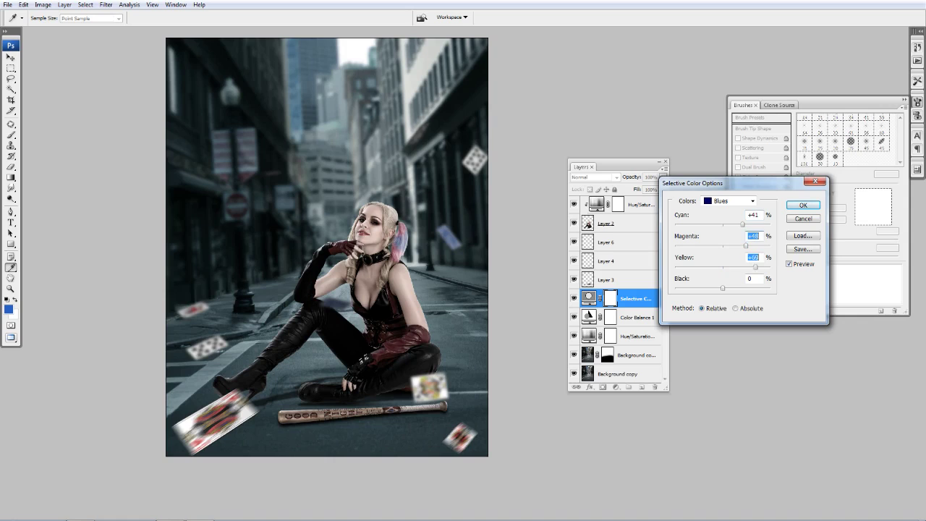
key(Return)
- Add a #107ebe Solid Color fill blended in Soft Light at 38% opacity
key(z)
click(616, 387)
click(636, 197)
drag(638, 322, 639, 328)
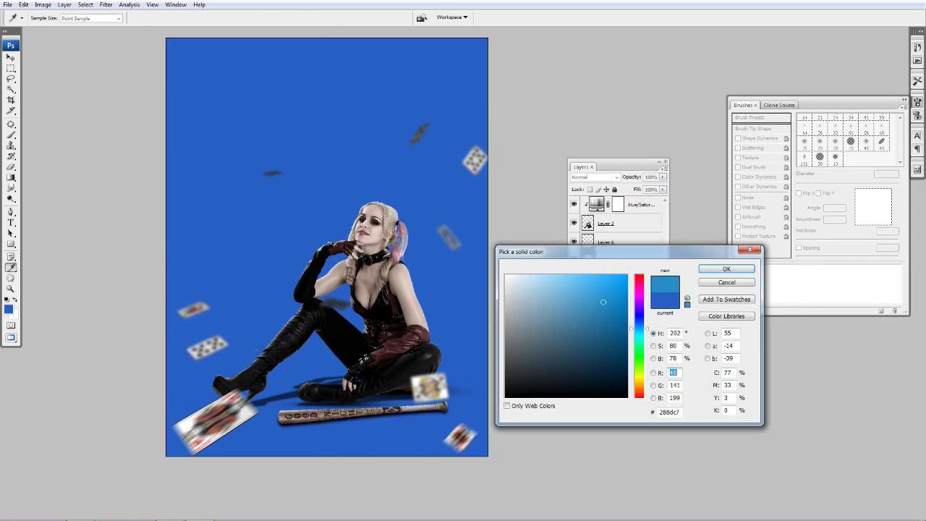
key(Return)
click(595, 176)
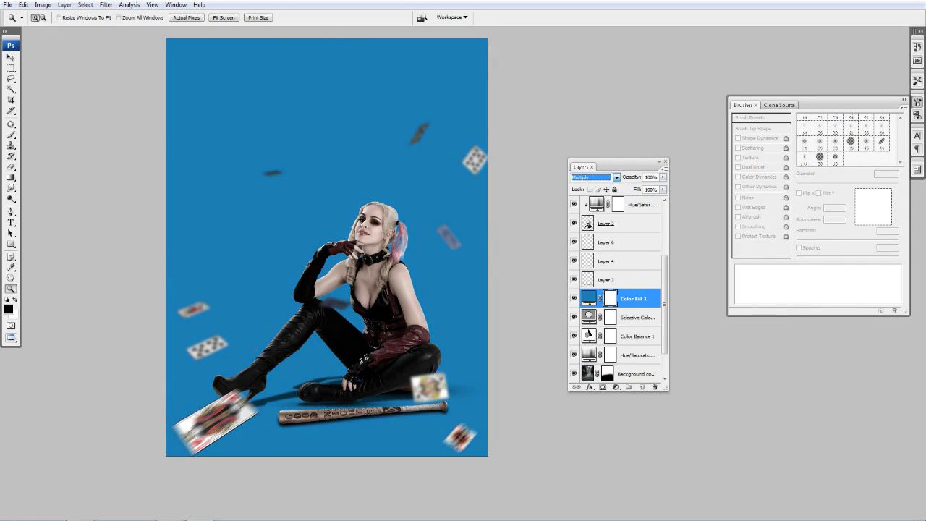
click(595, 217)
drag(627, 186, 632, 186)
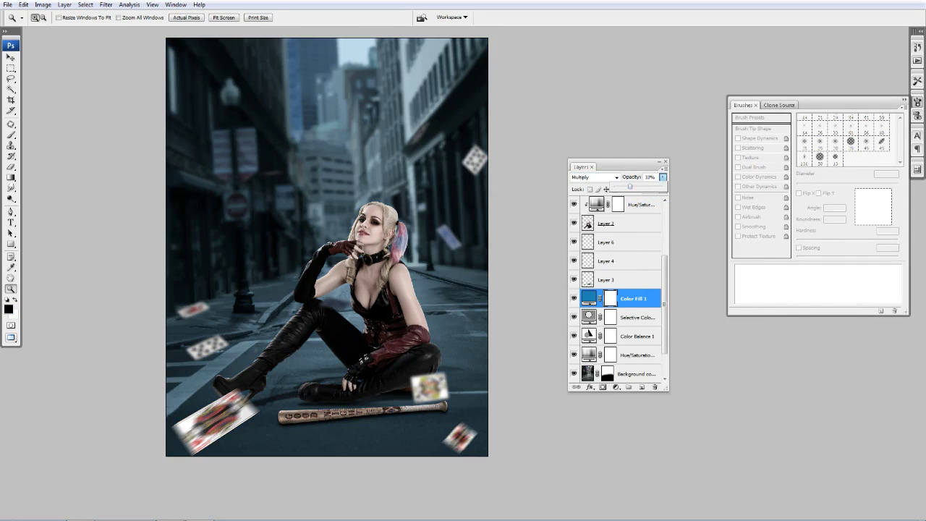
click(595, 176)
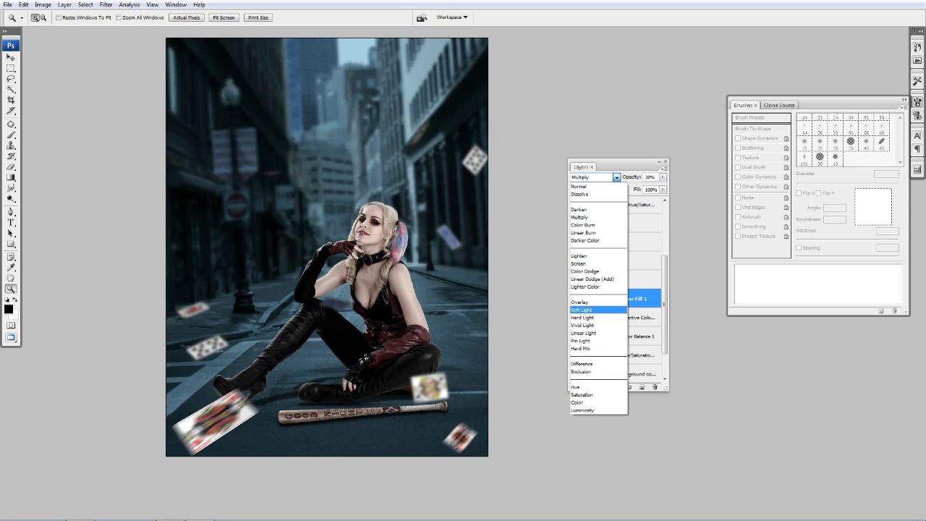
click(583, 310)
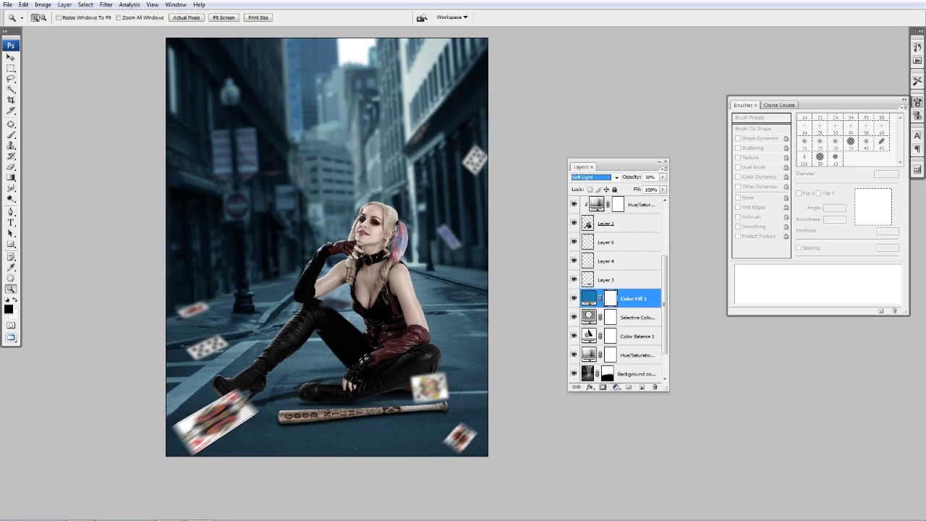
- Select the masked background copy layer
click(615, 387)
scroll(616, 289, down, 2)
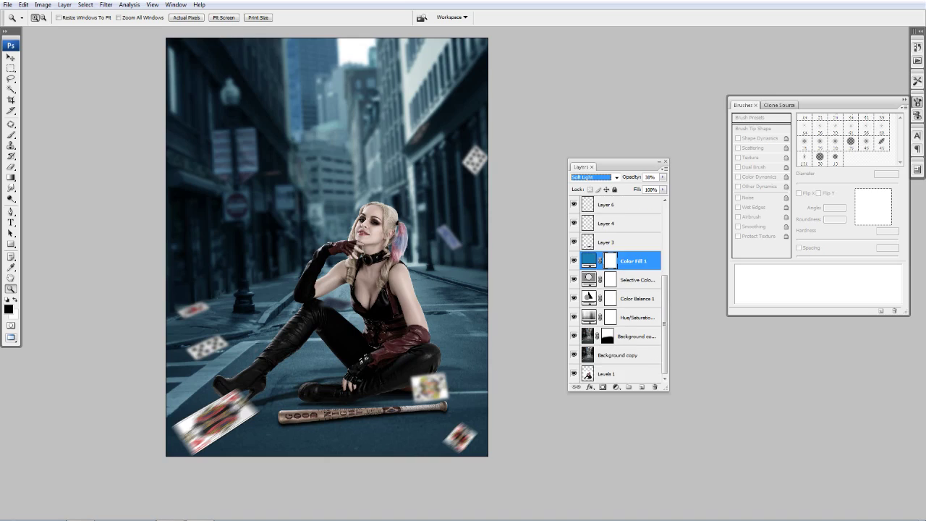
click(635, 335)
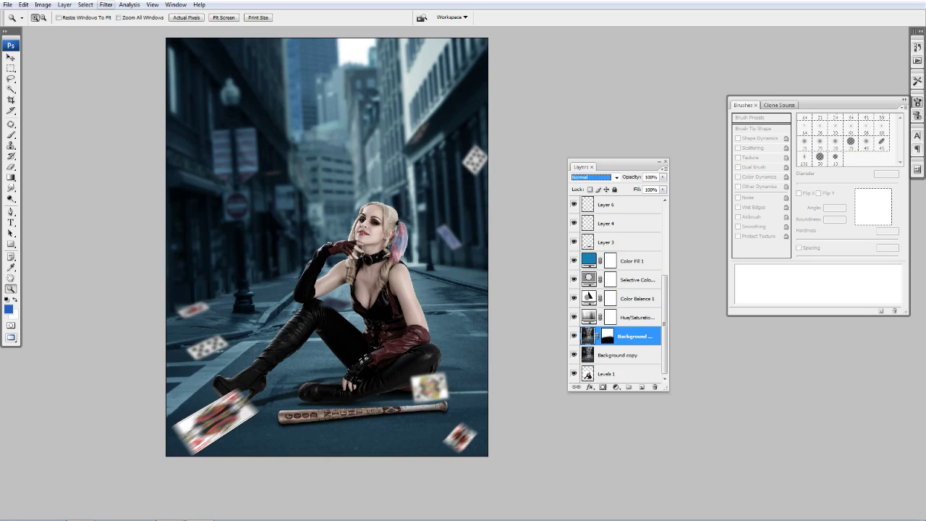
- Apply a 4.8-pixel Gaussian Blur to the street background
click(105, 4)
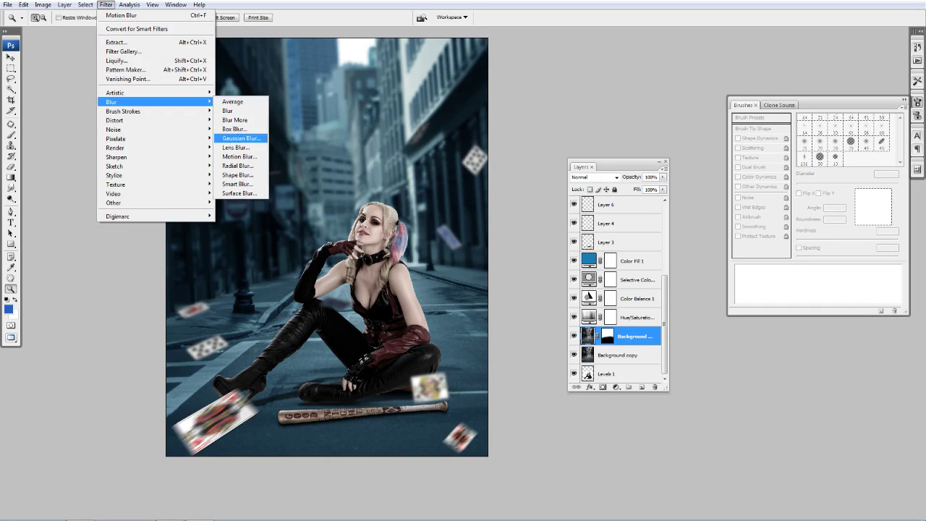
click(241, 138)
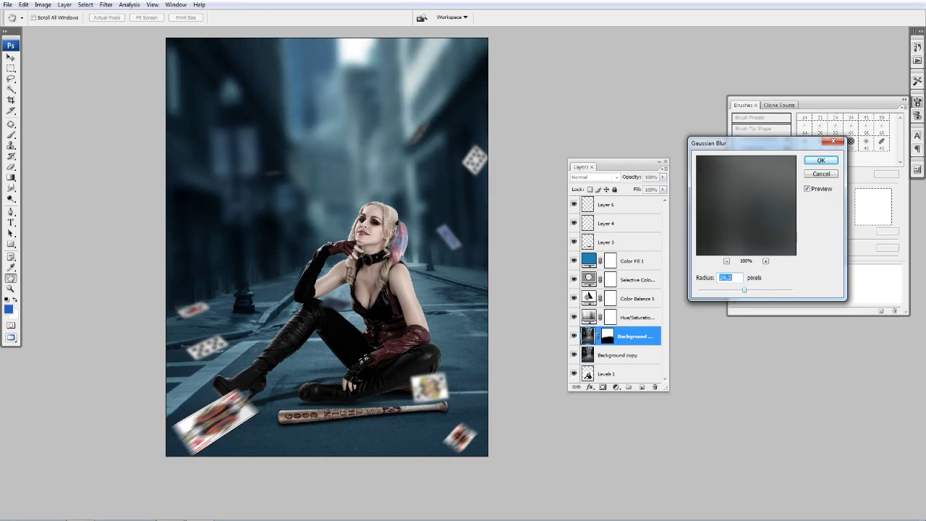
text(10)
drag(736, 290, 723, 290)
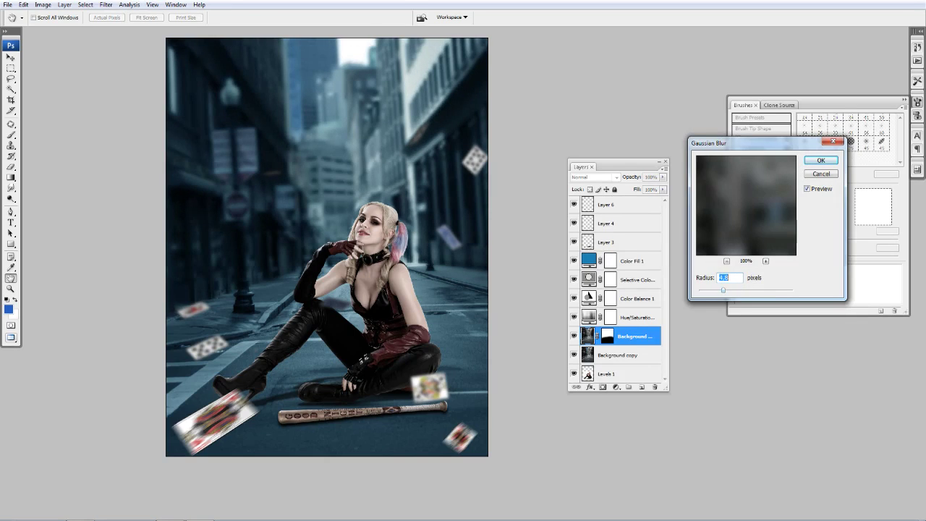
key(Return)
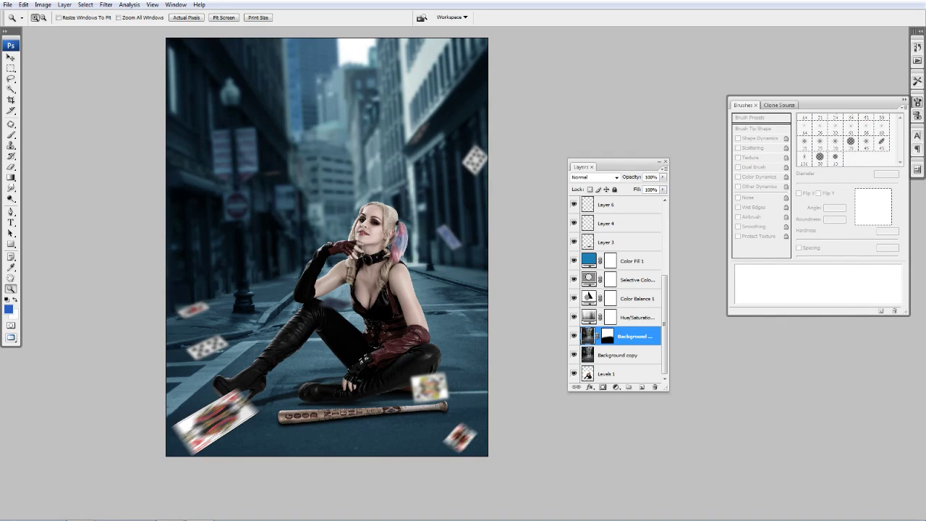
- Add a Brightness/Contrast layer (brightness −33, contrast +35) and bring up the Open dialog
click(637, 279)
click(615, 387)
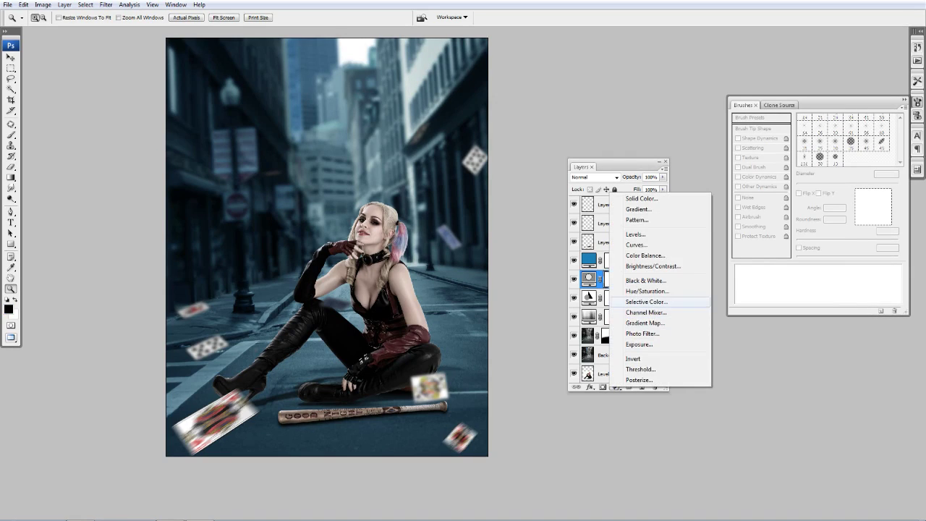
click(653, 266)
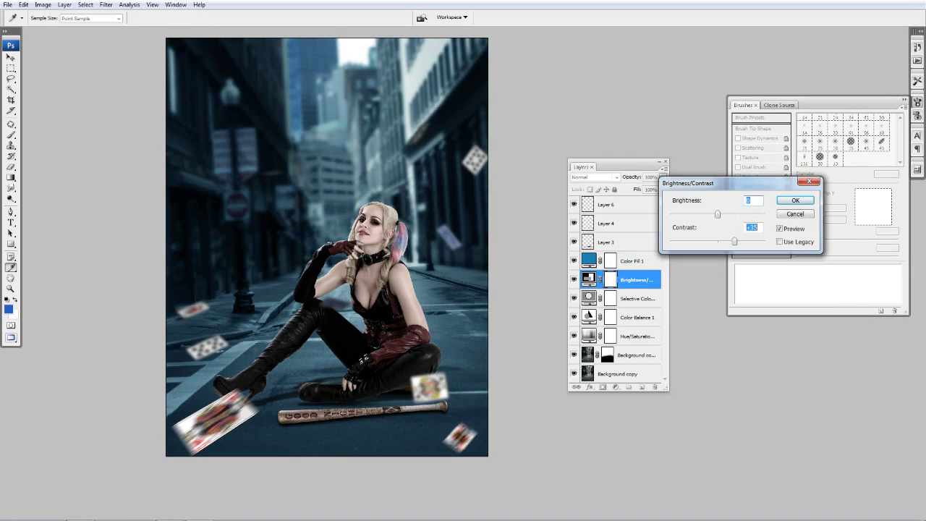
drag(717, 214, 706, 214)
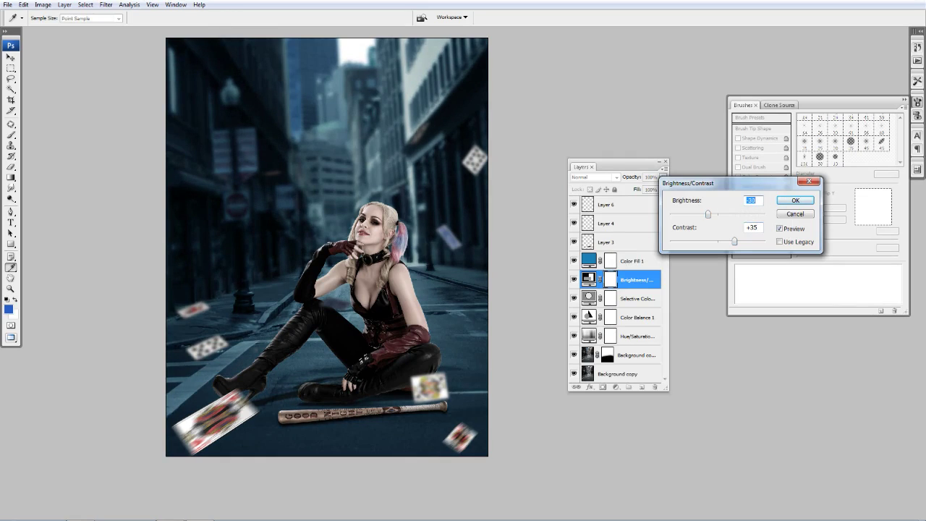
key(Return)
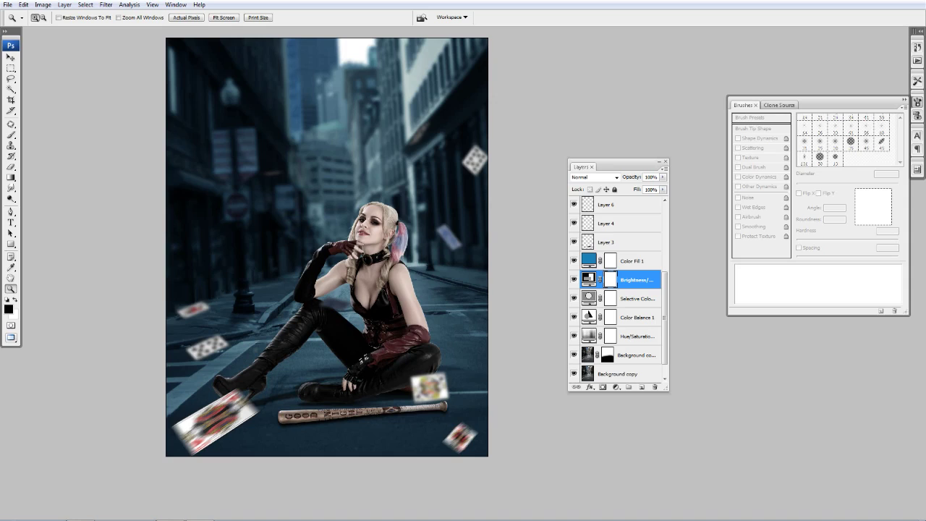
key(ctrl+o)
- Open the cloudy sky image from Download and drag it into harley.psd at the top-left
key(BackSpace)
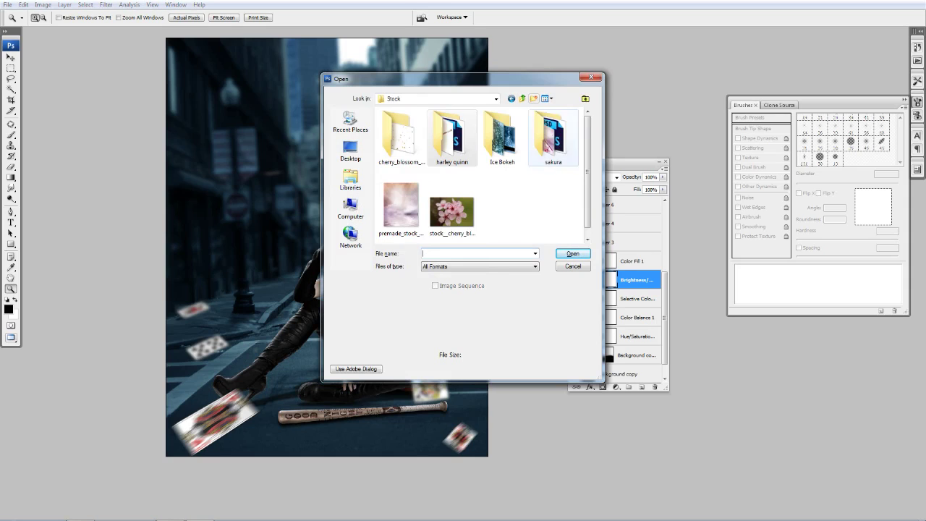
key(BackSpace)
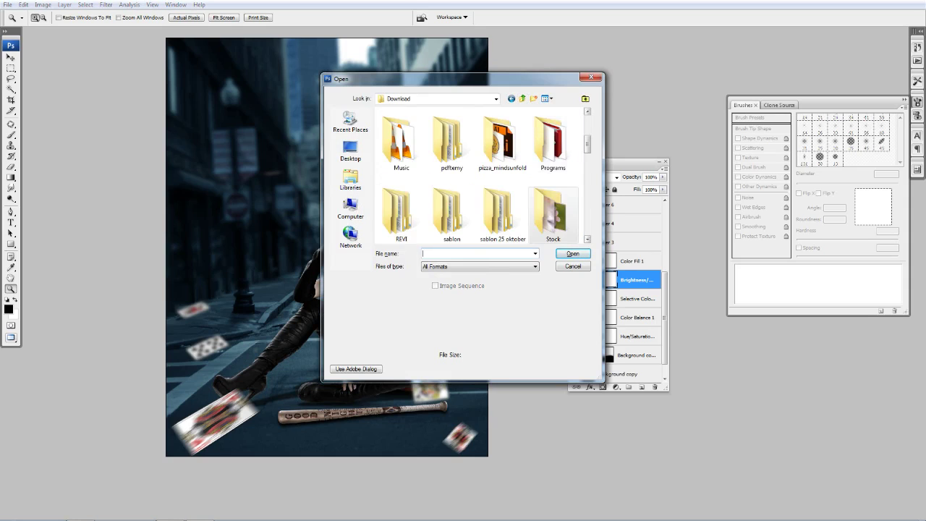
key(Return)
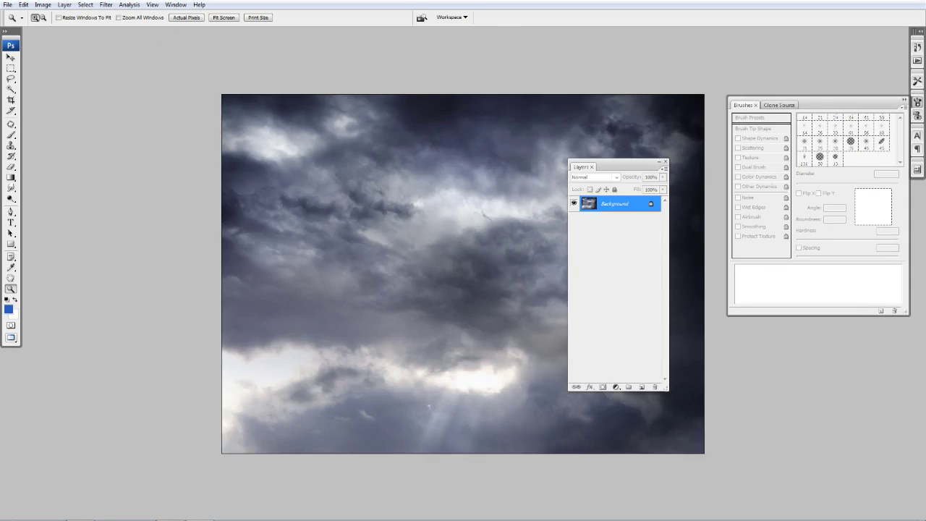
key(f)
key(v)
drag(434, 325, 232, 160)
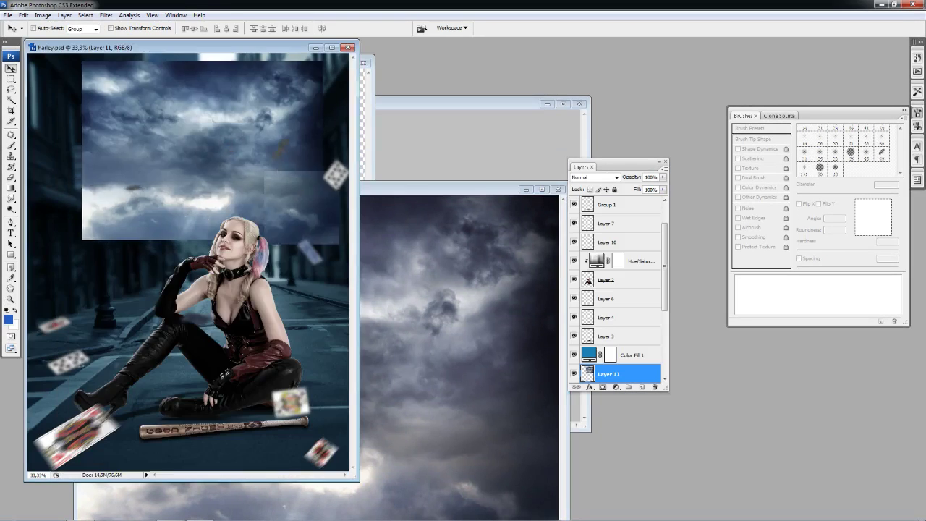
key(f)
drag(470, 138, 430, 130)
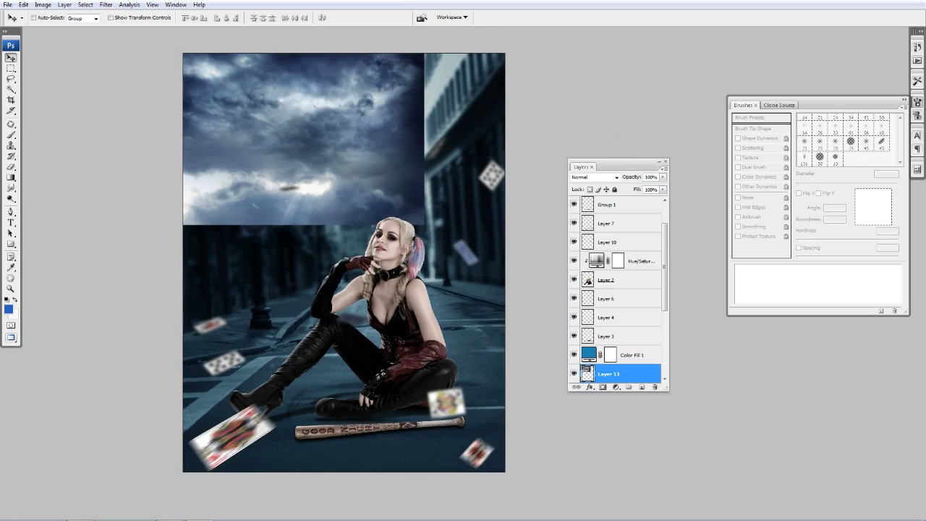
- Scale the clouds to about 136% and mask them off the buildings with an 800 px brush
key(ctrl+t)
mouse_move(424, 225)
mouse_down()
mouse_move(490, 258)
mouse_move(510, 289)
mouse_up()
key(Return)
click(603, 387)
key(b)
key(bracketright)
key(bracketright)
key(bracketright)
key(bracketright)
key(bracketright)
key(bracketright)
mouse_move(463, 267)
mouse_down()
mouse_move(340, 302)
mouse_move(227, 227)
mouse_move(243, 149)
mouse_move(383, 196)
mouse_up()
- Reset the mask to hide all clouds, then paint them back across the top sky
right_click(607, 373)
click(620, 393)
key(x)
mouse_move(352, 73)
mouse_down()
mouse_move(352, 114)
mouse_move(227, 58)
mouse_move(444, 69)
mouse_move(239, 152)
mouse_move(372, 124)
mouse_up()
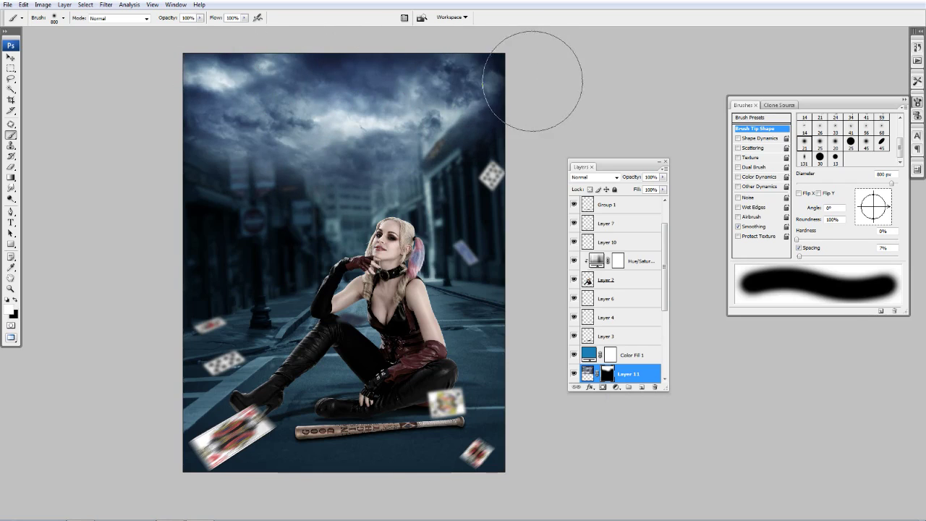
- Refine the cloud mask over the upper-left buildings and fade Layer 11 to about half opacity
drag(210, 138, 161, 165)
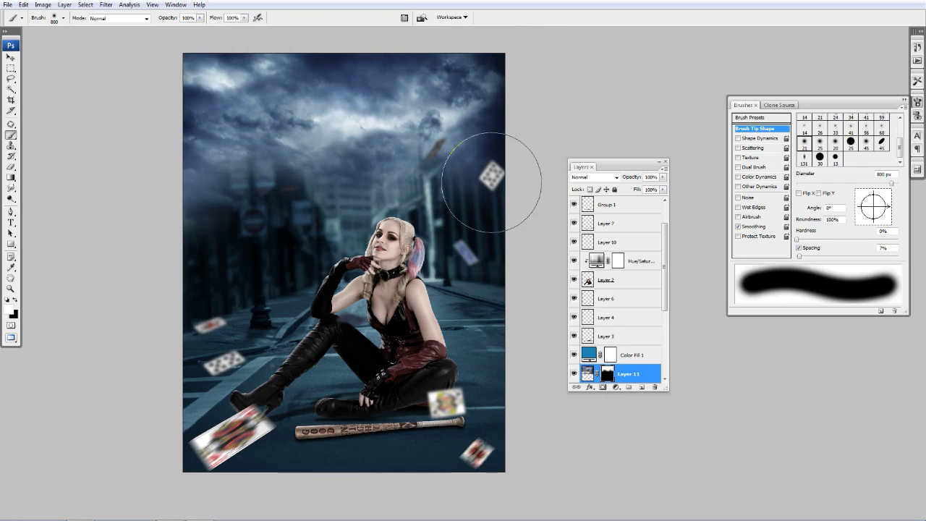
click(586, 373)
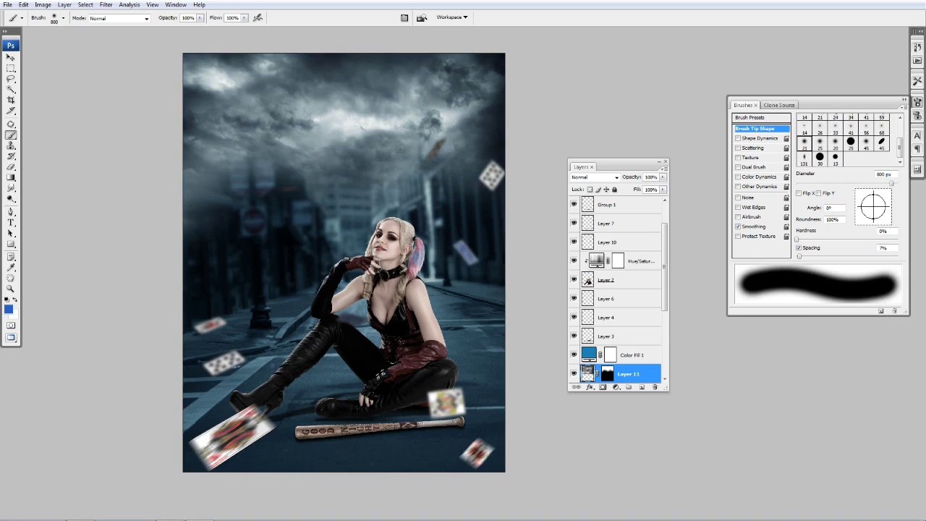
click(606, 374)
key(x)
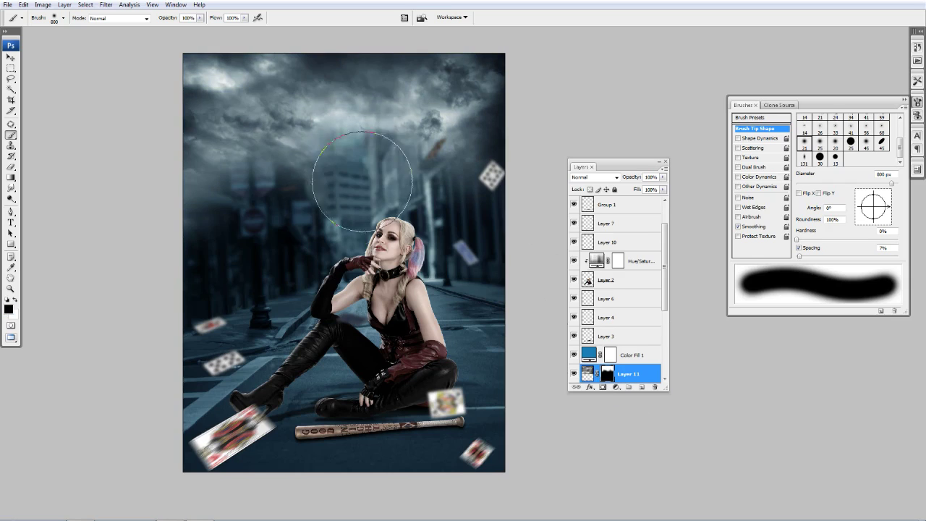
click(663, 176)
mouse_move(662, 186)
mouse_down()
mouse_move(635, 186)
mouse_move(651, 186)
mouse_up()
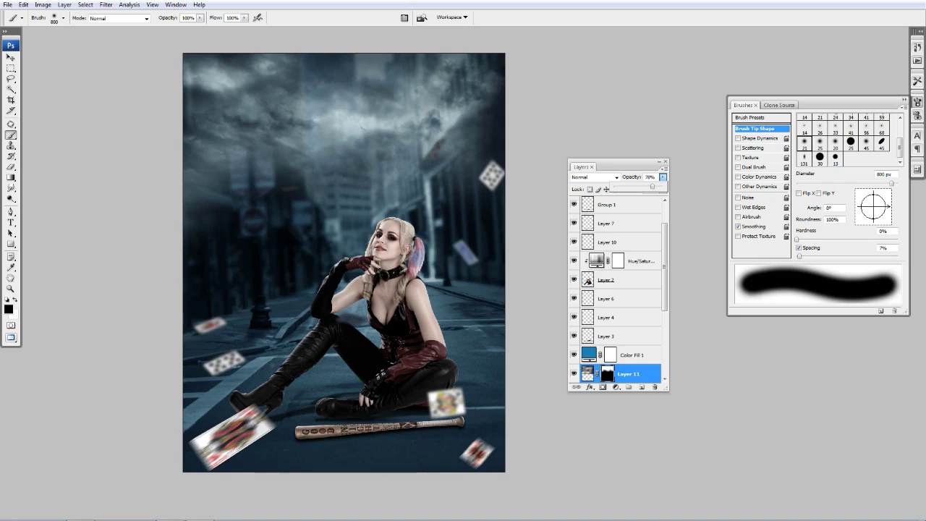
- Move the cloud layer below Hue/Saturation and zoom out to the whole image
scroll(622, 290, down, 5)
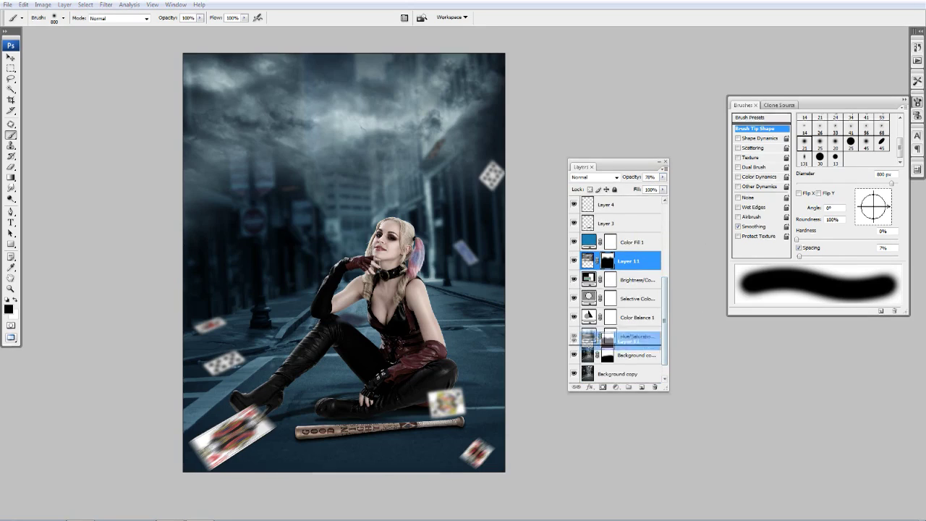
drag(628, 260, 627, 345)
key(z)
key(ctrl+minus)
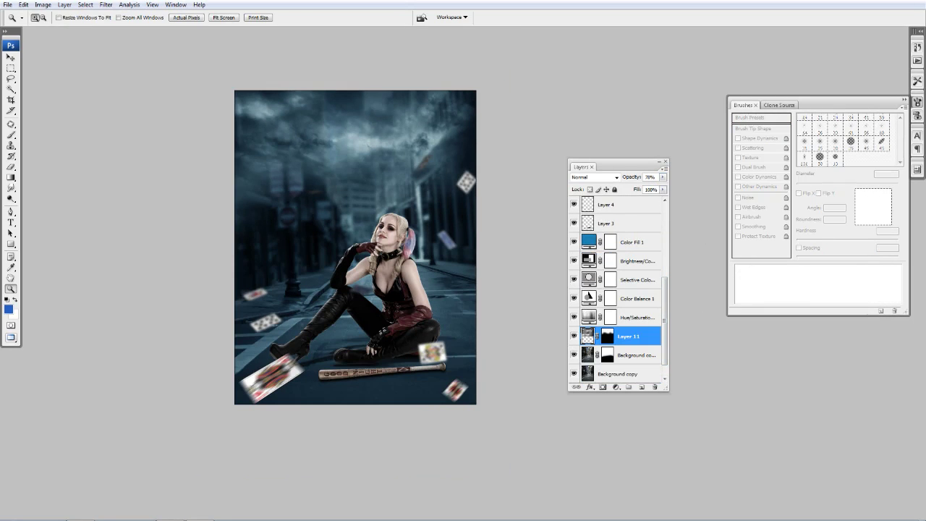
- Mask clouds off the top-right and upper-middle, restoring some over the top-right buildings
key(b)
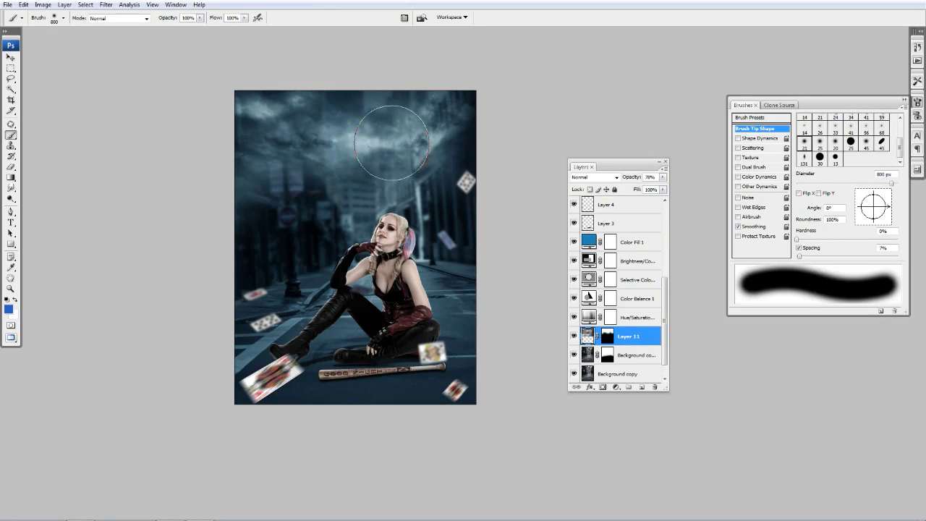
key(d)
drag(444, 99, 380, 101)
drag(367, 148, 248, 248)
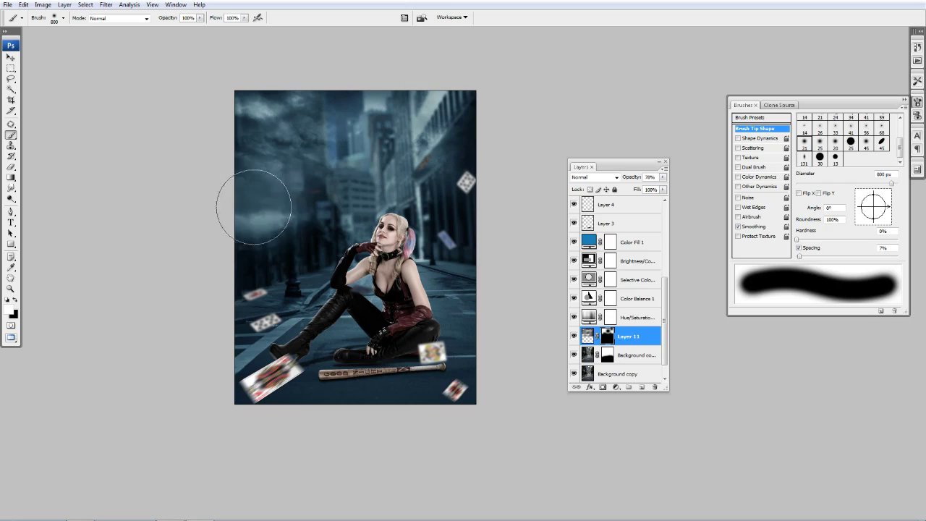
key(x)
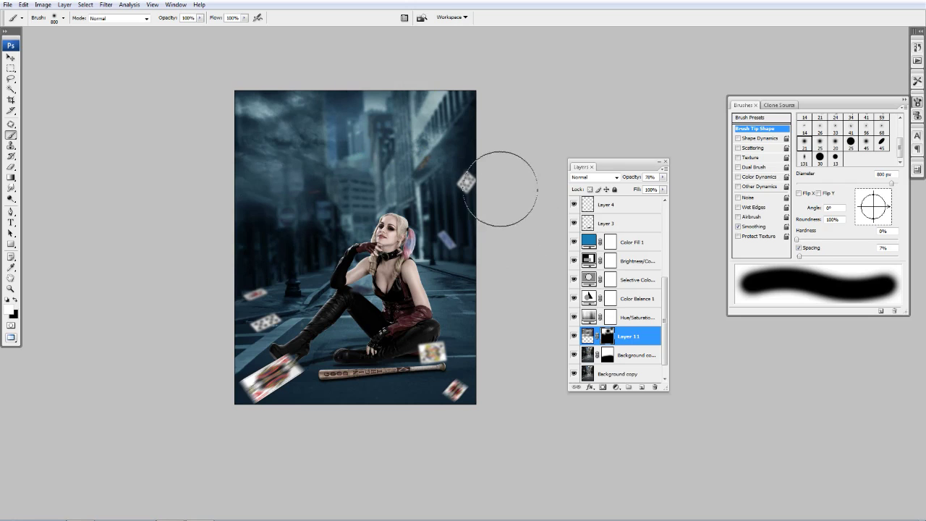
mouse_move(475, 122)
mouse_down()
mouse_move(413, 72)
mouse_move(330, 87)
mouse_move(400, 128)
mouse_up()
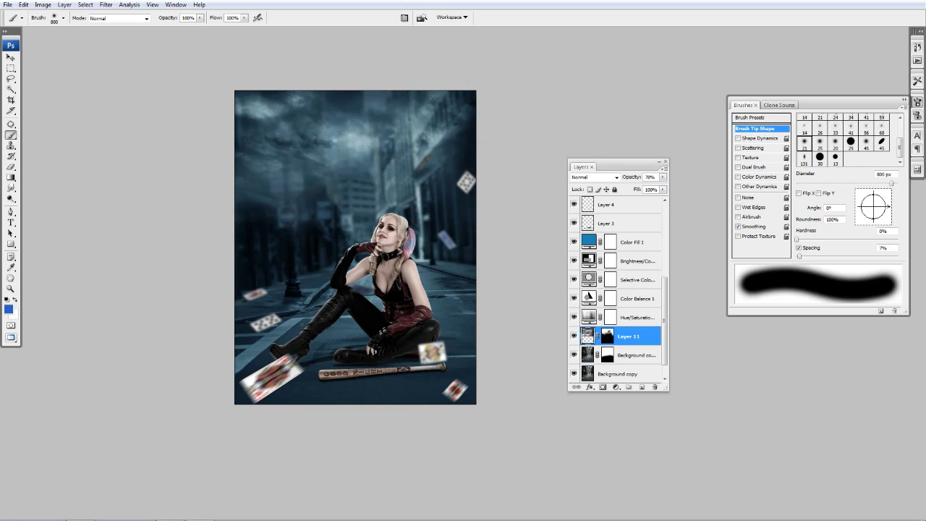
- Darken the clouds with Curves and lower Layer 11 to 45% opacity
key(ctrl+m)
drag(743, 188, 743, 218)
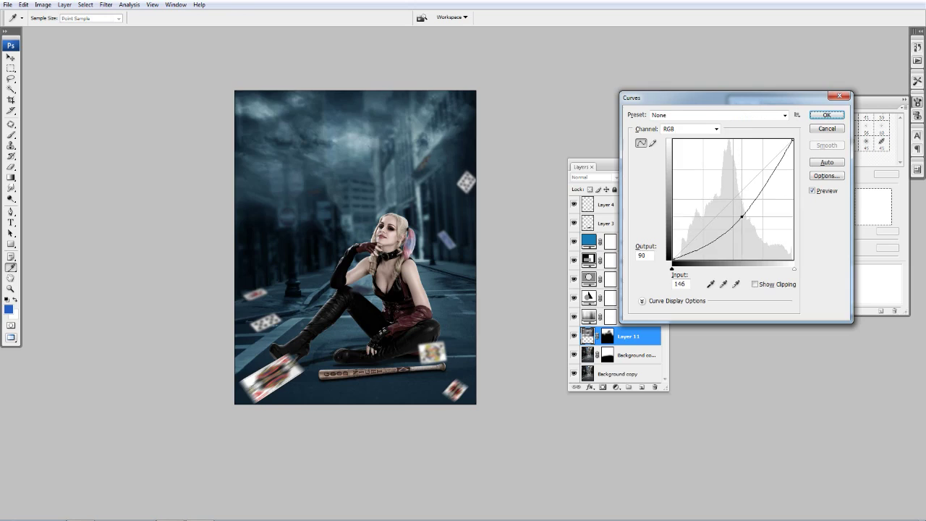
key(Return)
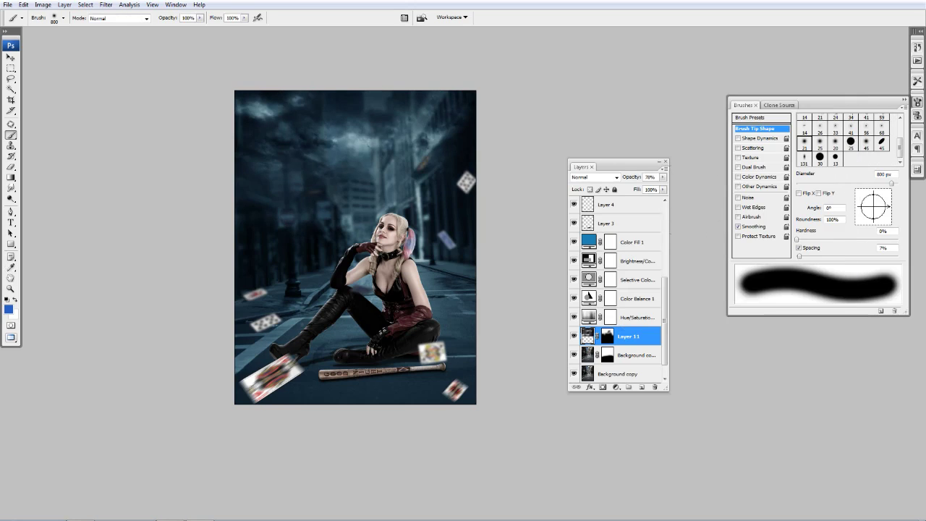
drag(663, 176, 636, 187)
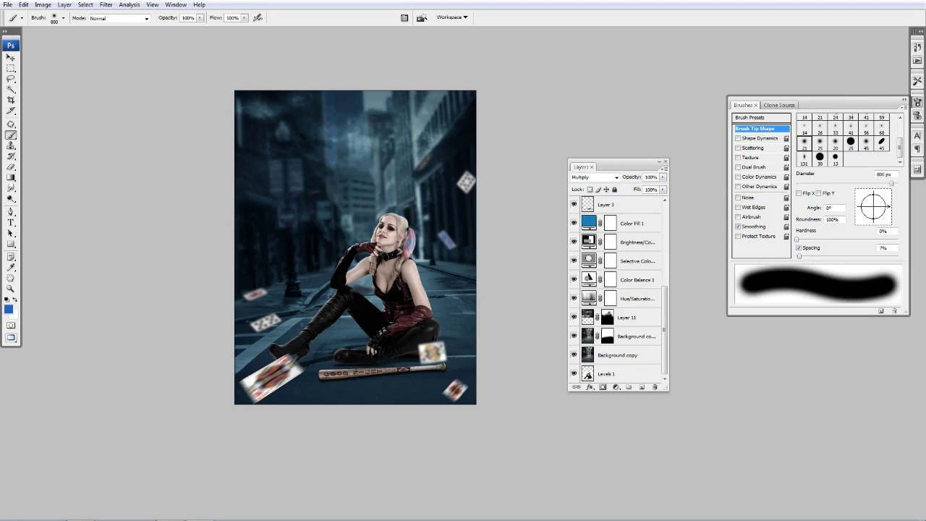
scroll(618, 290, up, 3)
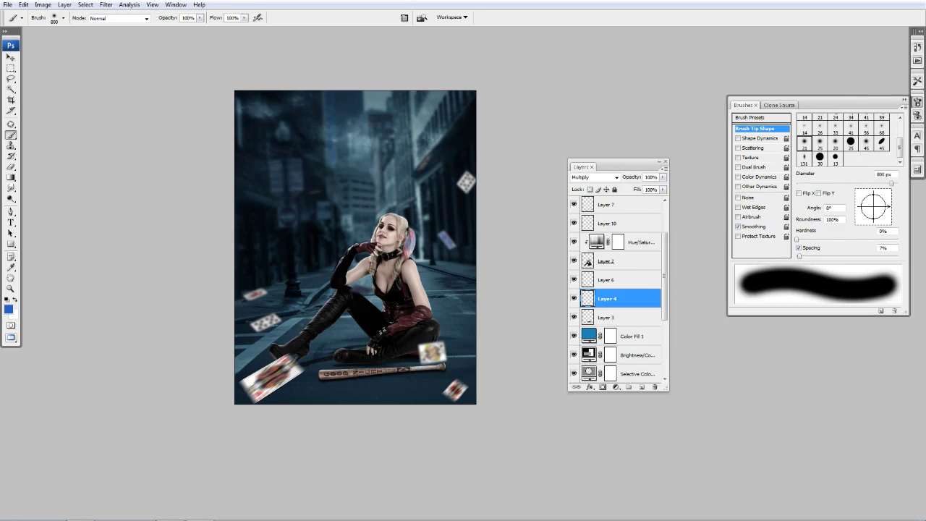
- On a new Layer 12, paint a light cyan-blue glow behind her head
ctrl+click(641, 387)
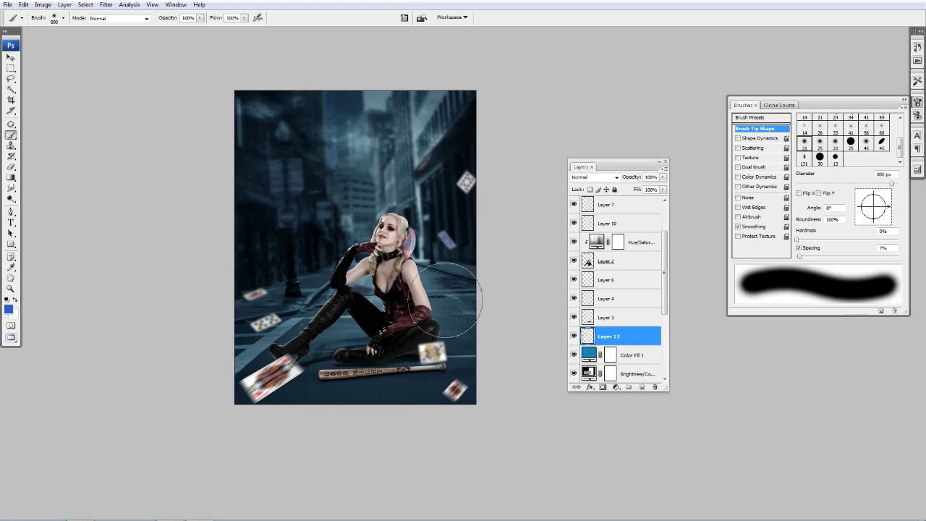
drag(603, 301, 607, 294)
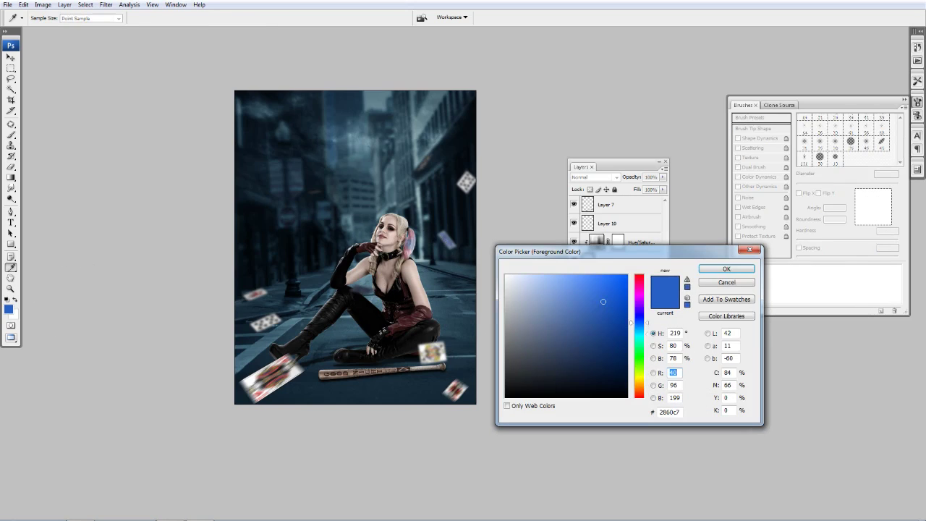
drag(639, 323, 638, 329)
click(726, 268)
key(b)
mouse_move(369, 253)
mouse_down()
mouse_move(413, 224)
mouse_move(384, 274)
mouse_up()
- Set the glow to Screen and paint it with a 400 px brush along her arm, leg and hair
click(595, 177)
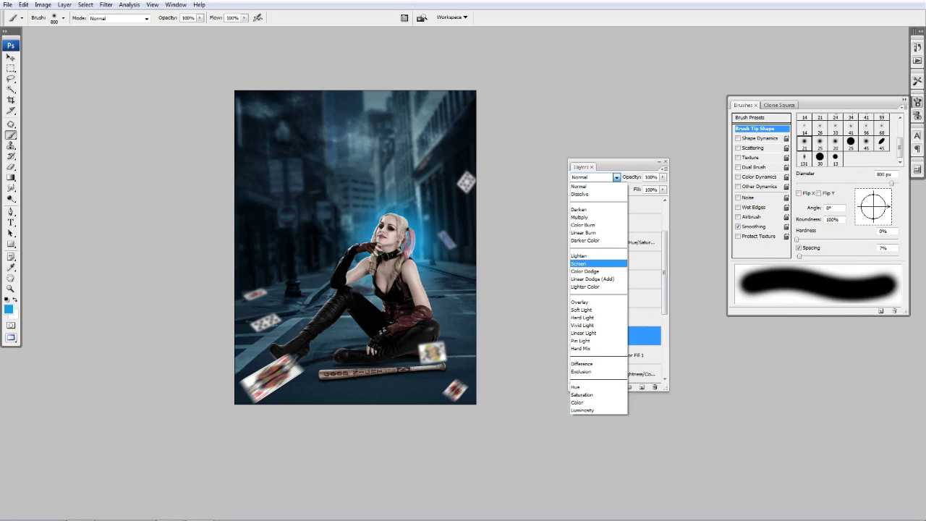
click(595, 263)
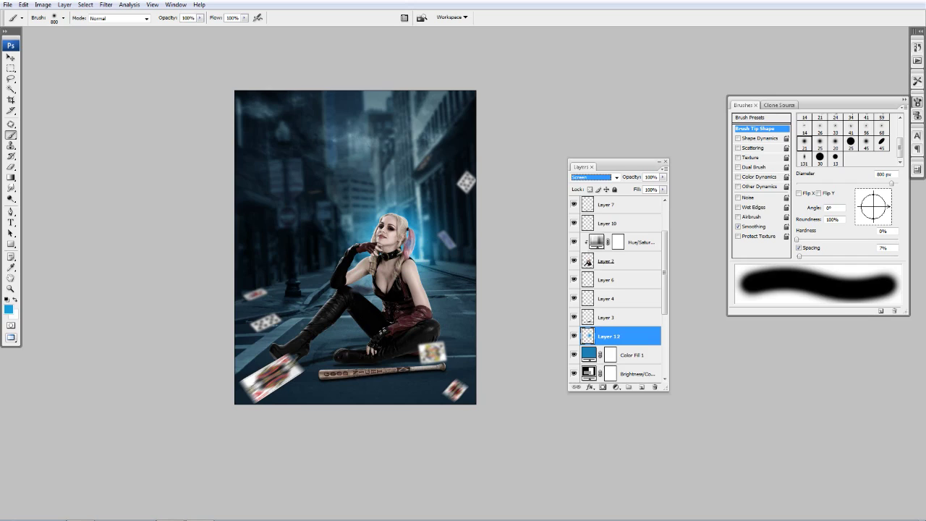
key(bracketleft)
key(bracketleft)
key(bracketleft)
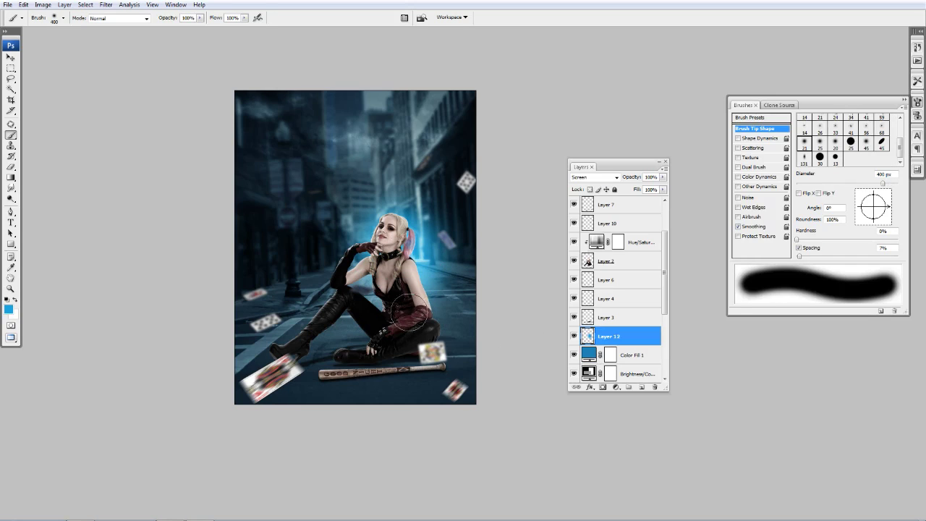
drag(365, 246, 314, 322)
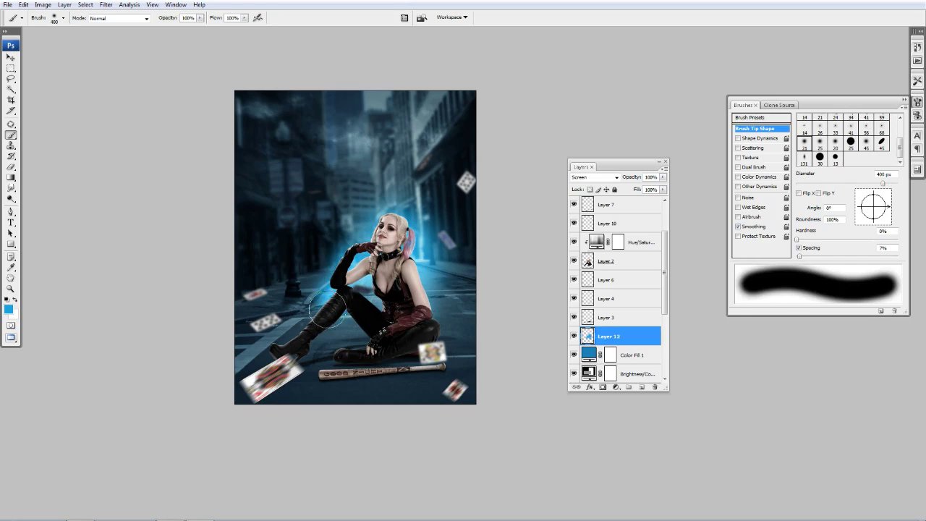
click(402, 229)
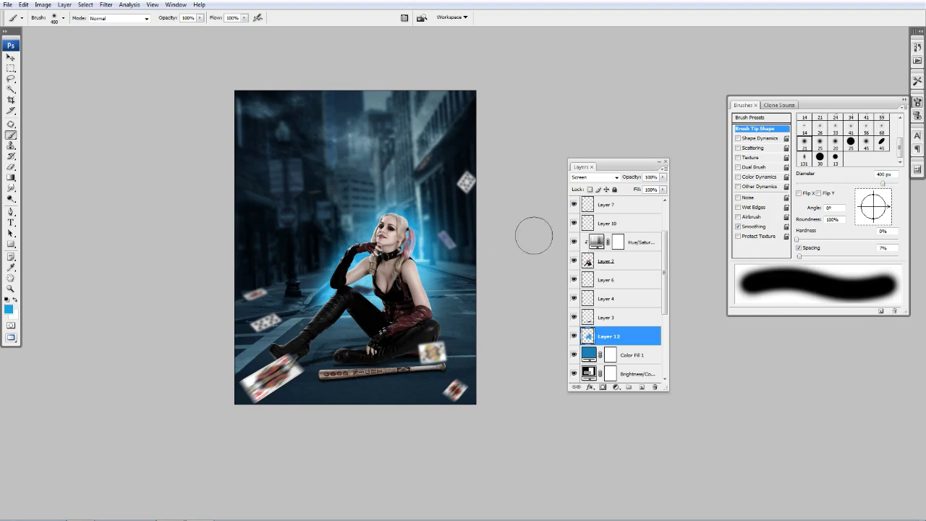
- Change the glow layer's blend mode to Soft Light after trying Overlay
click(106, 5)
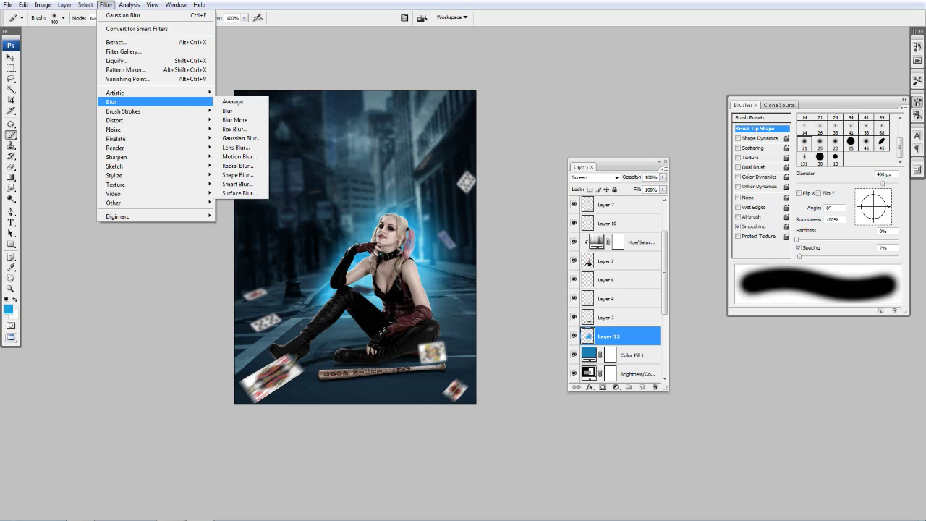
click(235, 138)
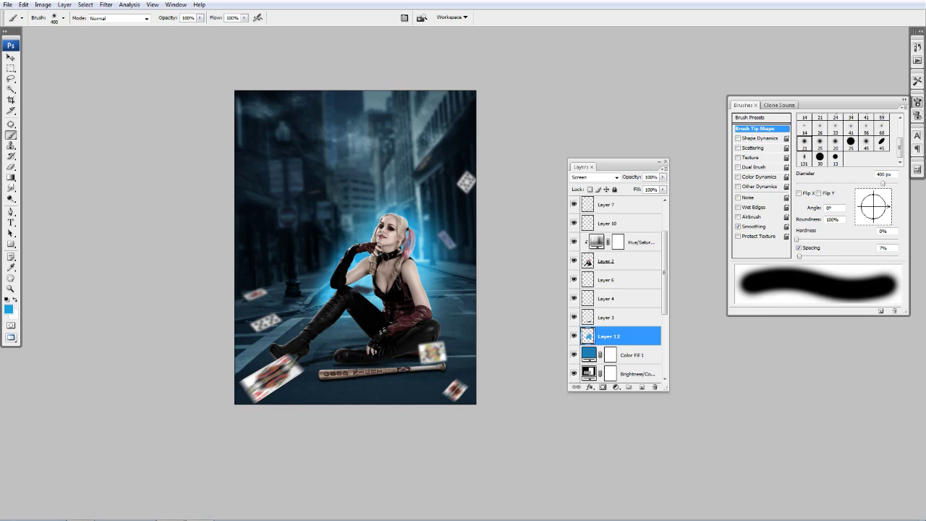
click(594, 178)
click(594, 303)
click(595, 177)
click(594, 310)
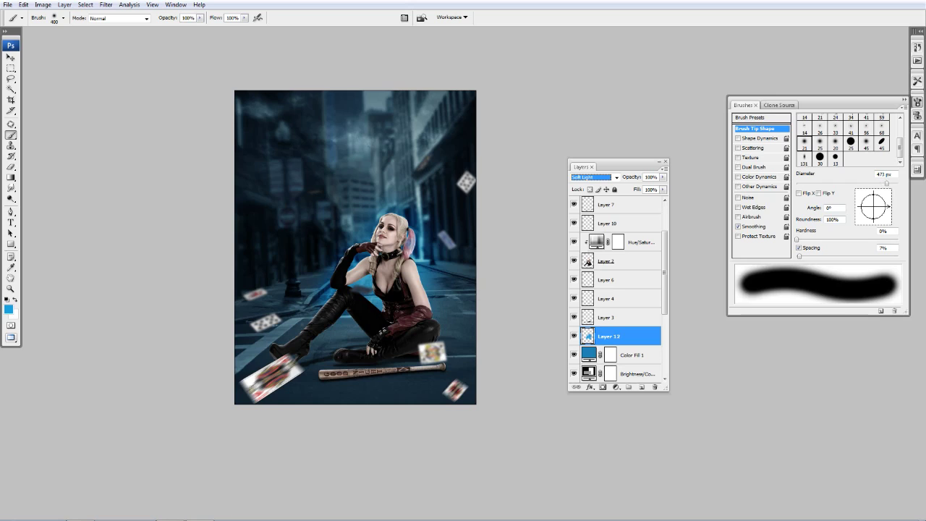
- With a 911 px cyan brush, wash teal light over the upper street, then select Hue/Saturation
right_click(423, 151)
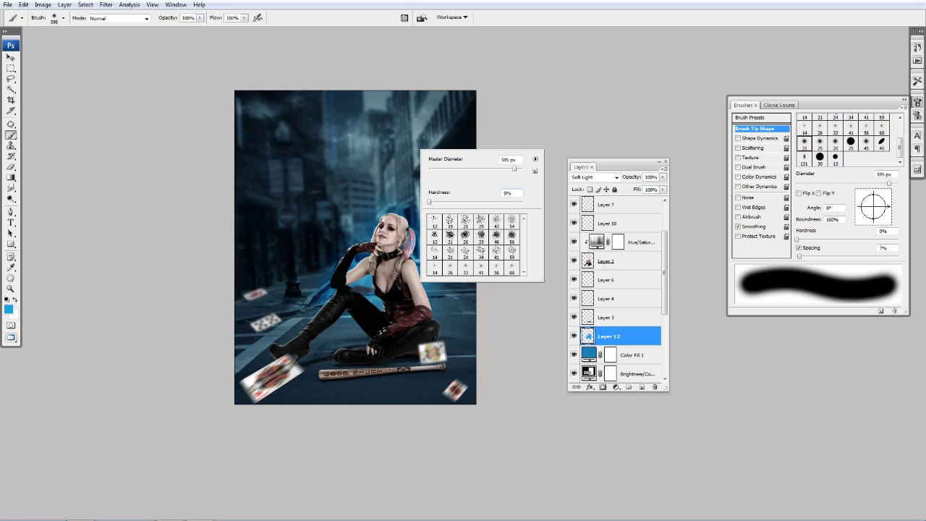
drag(514, 169, 523, 169)
key(Return)
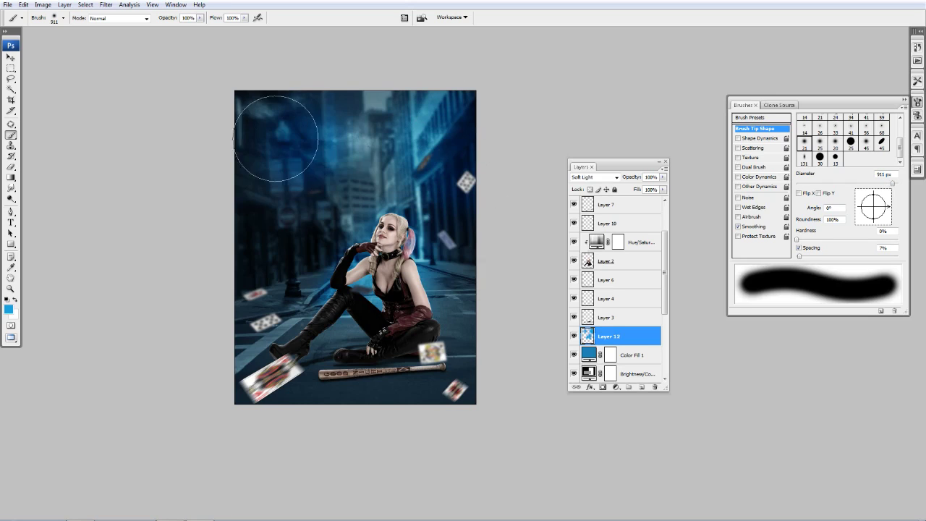
click(8, 309)
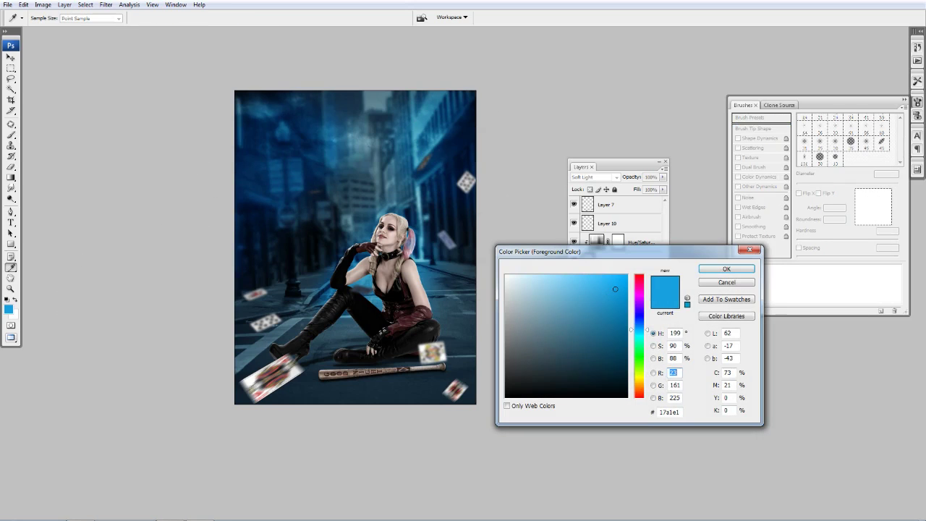
key(Return)
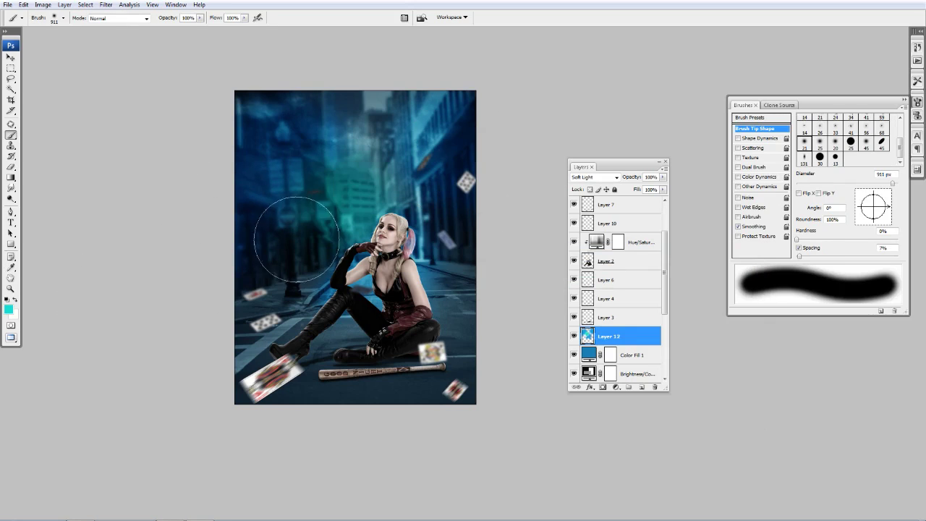
click(356, 107)
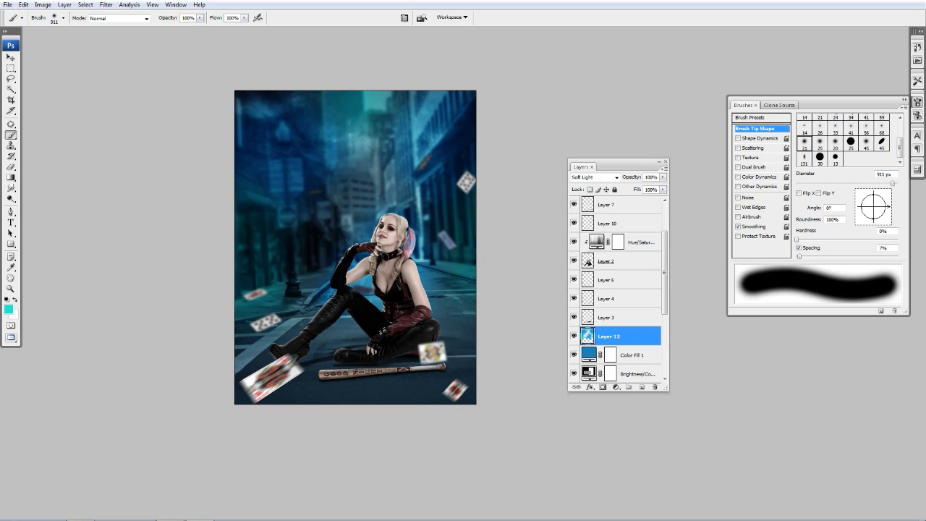
scroll(615, 289, up, 2)
scroll(615, 289, up, 1)
click(606, 319)
- Add a Brightness/Contrast layer at -8 brightness, clipped to the Hue/Saturation layer
double_click(596, 298)
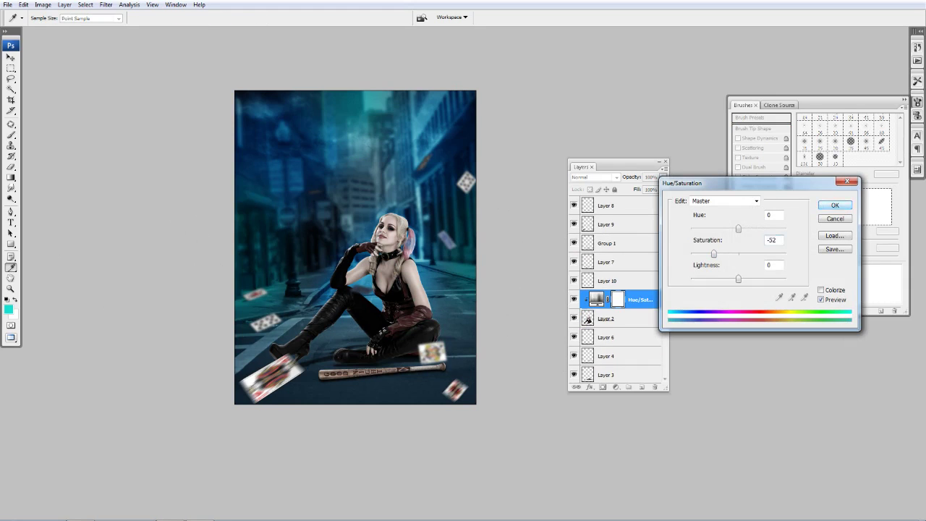
key(Return)
click(616, 387)
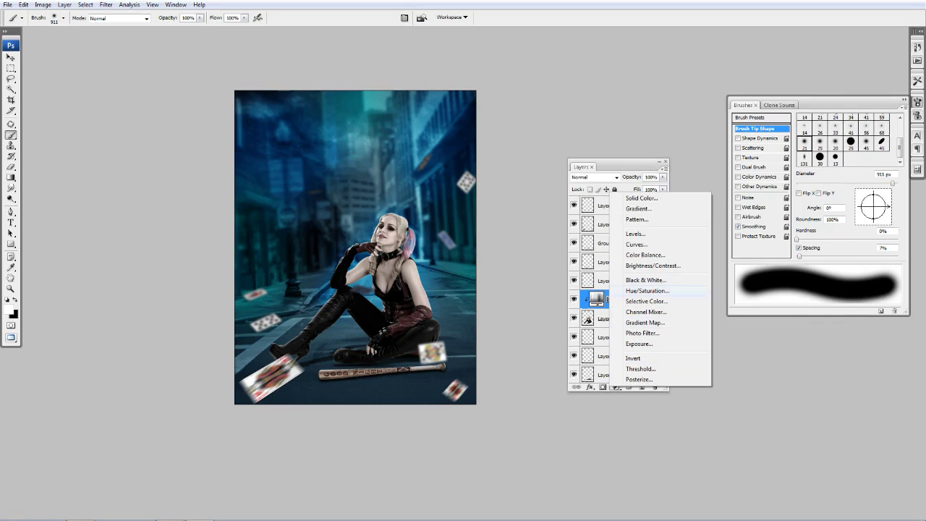
click(652, 266)
drag(718, 214, 701, 214)
key(Return)
key(b)
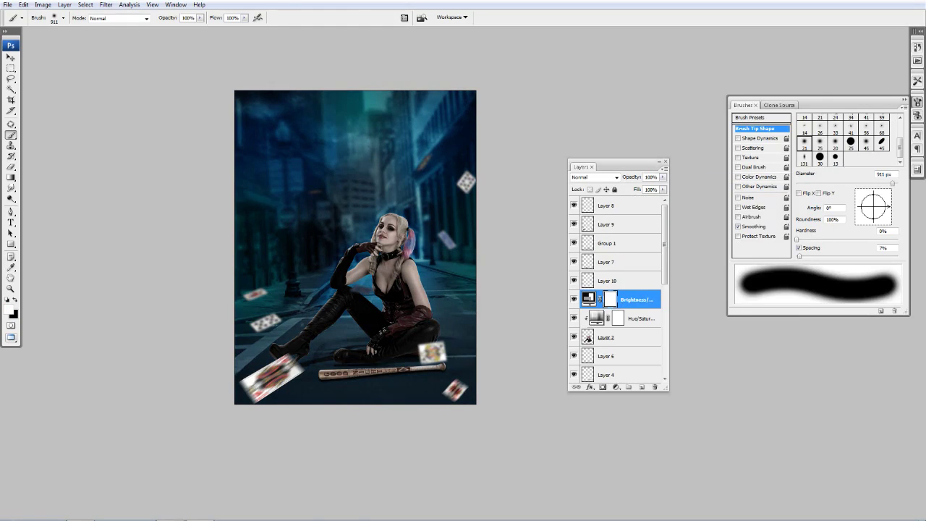
key(ctrl+alt+g)
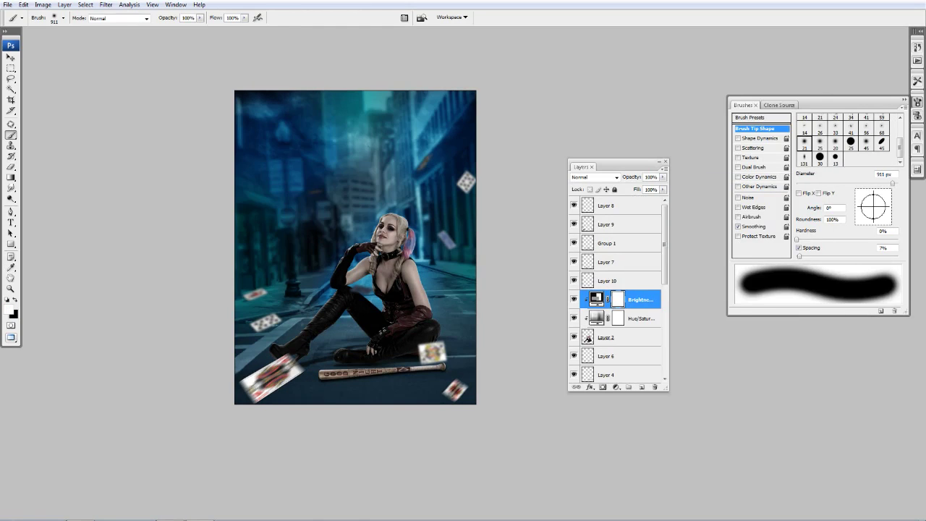
- Lower the clipped Brightness/Contrast layer to about half opacity and hide Layer 11
drag(663, 176, 639, 187)
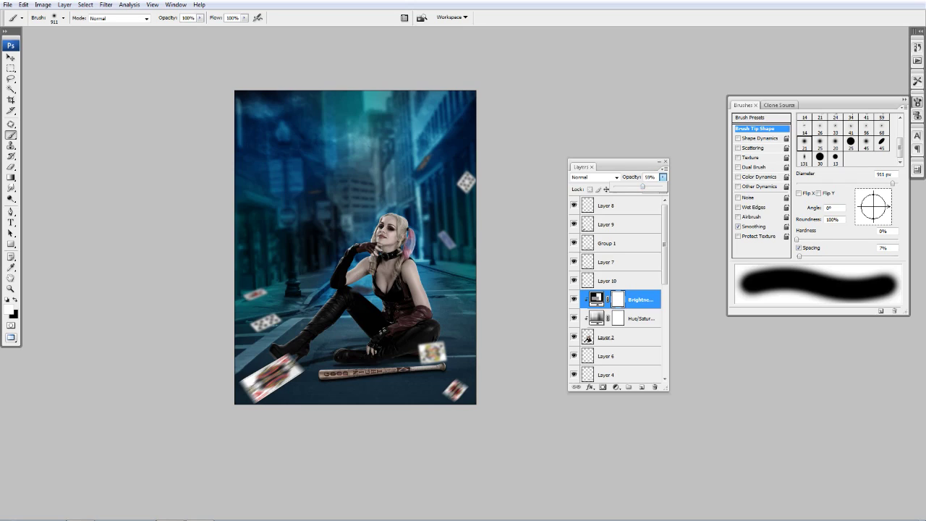
scroll(618, 290, down, 3)
scroll(618, 289, down, 2)
click(573, 356)
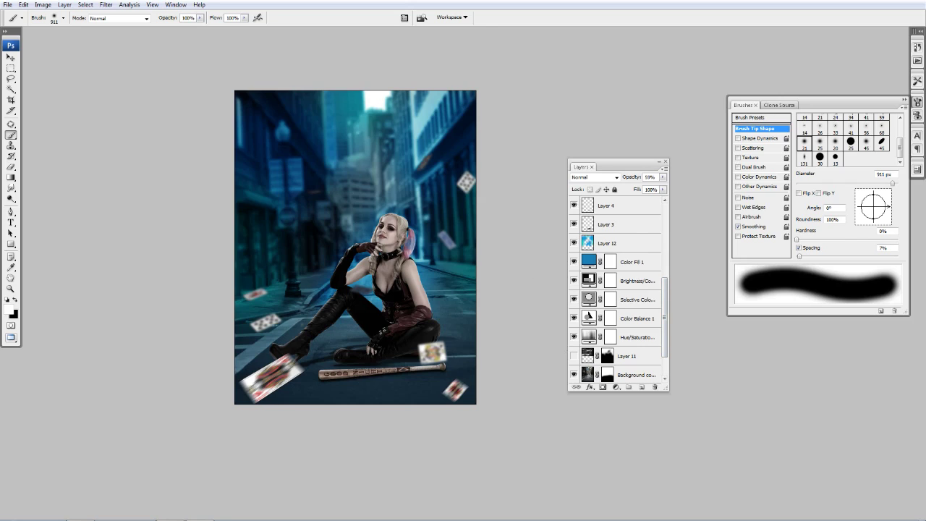
key(alt+bracketleft)
key(alt+bracketleft)
key(alt+bracketleft)
key(alt+bracketleft)
key(alt+period)
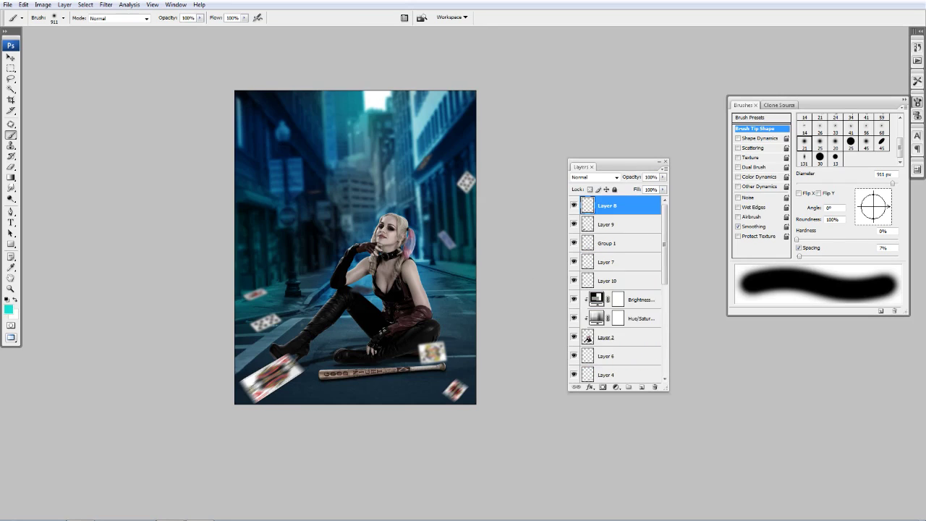
click(640, 387)
- Zoom in on Harley Quinn and smooth the outline of her selection
key(z)
click(373, 253)
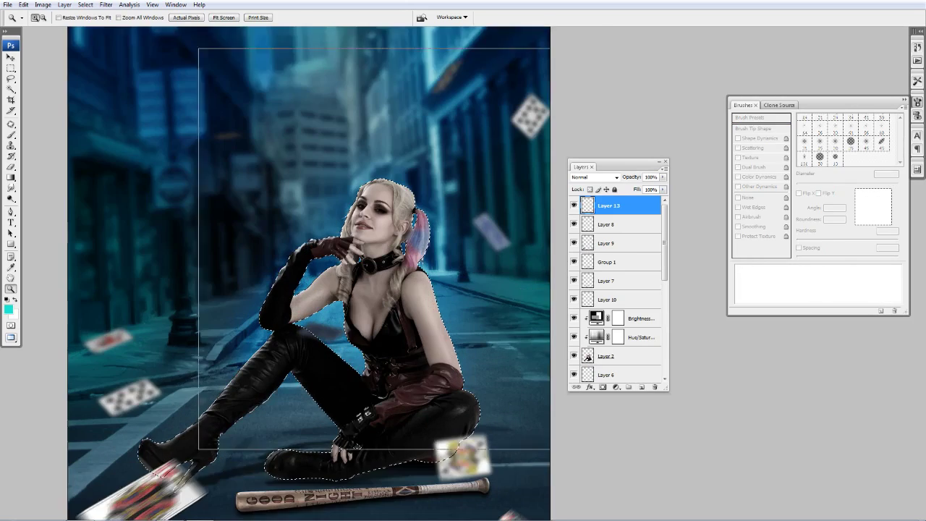
click(362, 239)
click(85, 5)
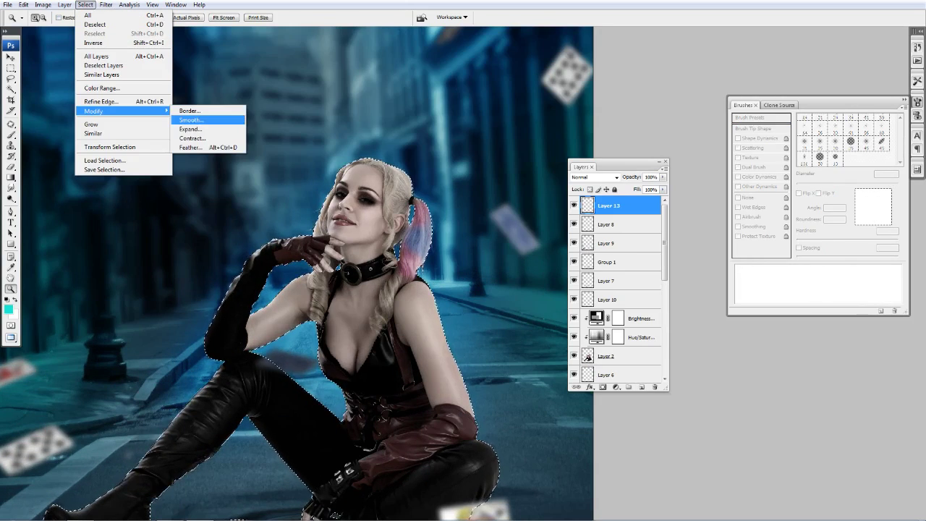
click(209, 129)
key(Return)
drag(87, 66, 593, 502)
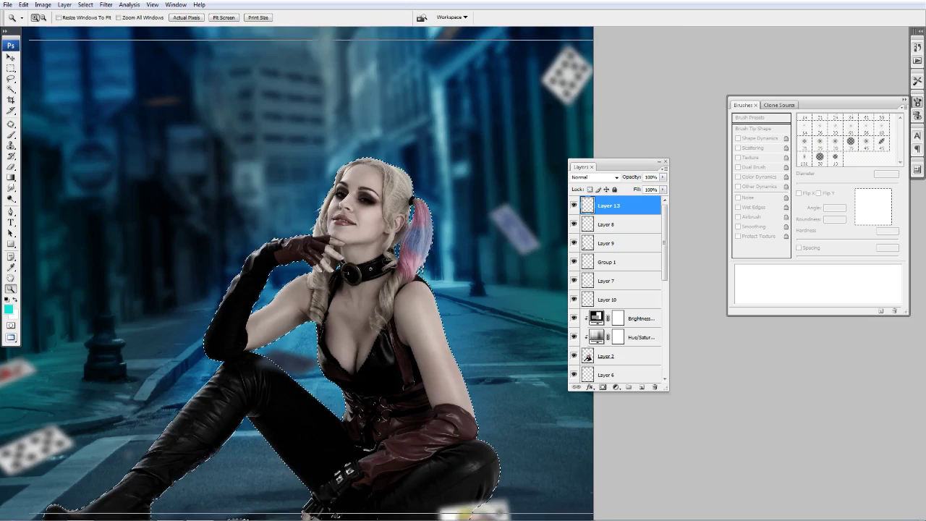
- Paint soft black shading along her shoulder and leg edges with an 80–100 px brush
key(b)
key(bracketleft)
key(bracketleft)
key(bracketleft)
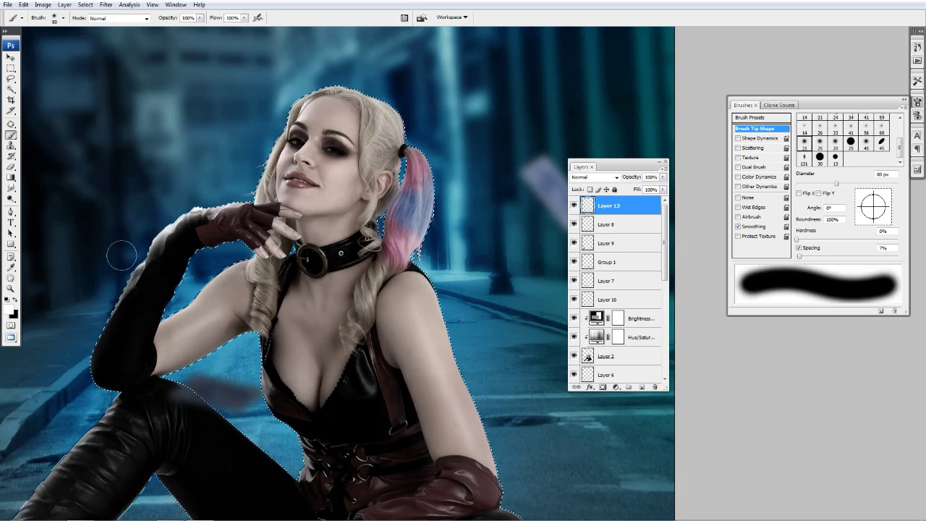
key(bracketright)
key(bracketright)
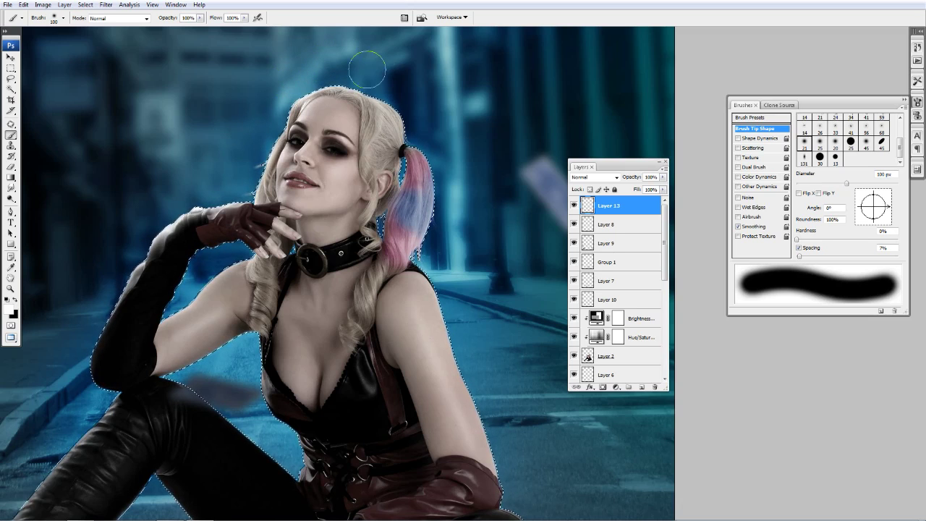
drag(196, 297, 144, 204)
mouse_move(415, 229)
mouse_down()
mouse_move(470, 394)
mouse_move(685, 317)
mouse_move(719, 290)
mouse_up()
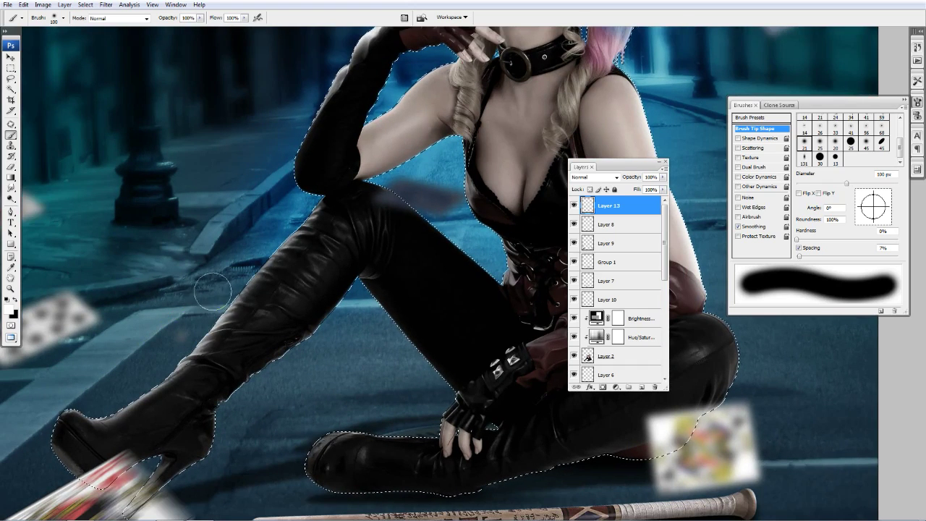
drag(275, 209, 271, 231)
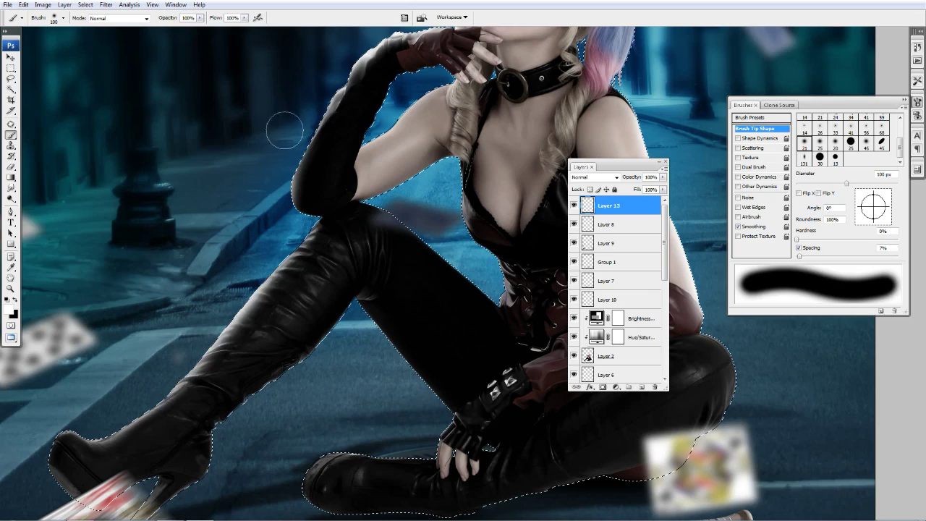
key(p)
key(b)
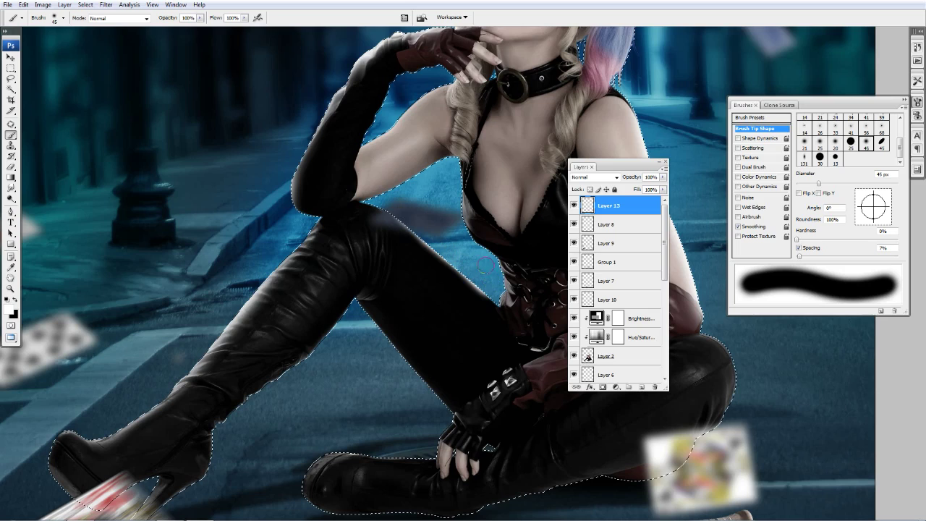
key(z)
key(ctrl+0)
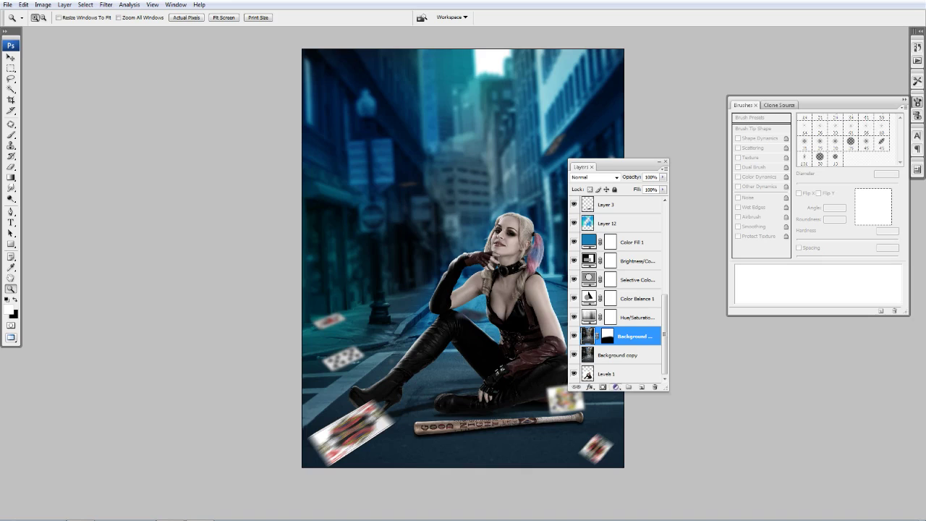
- Add a black-to-white Gradient Map layer set to Multiply blending
click(615, 387)
click(636, 321)
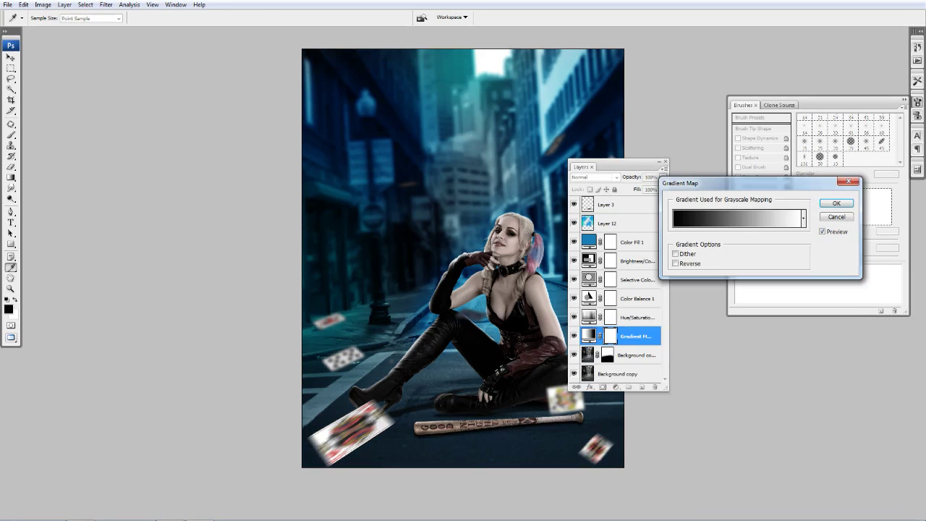
key(Return)
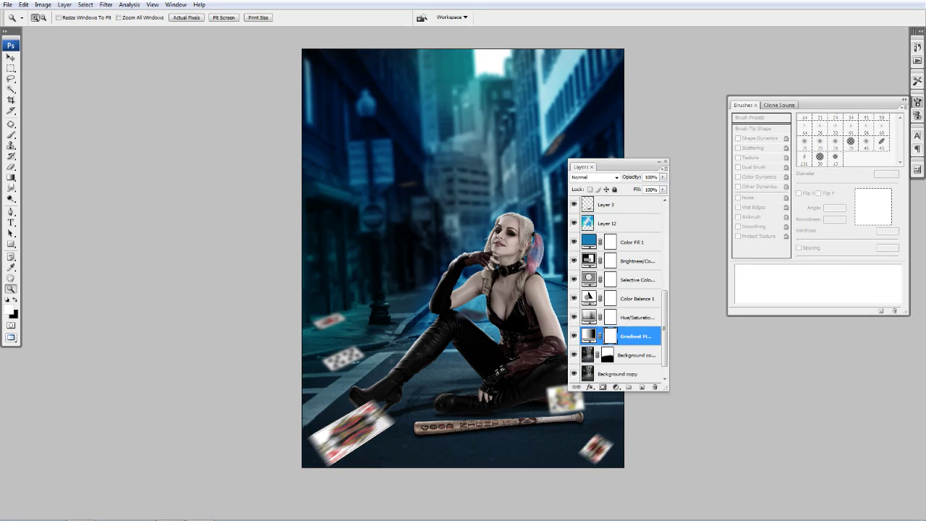
key(ctrl+z)
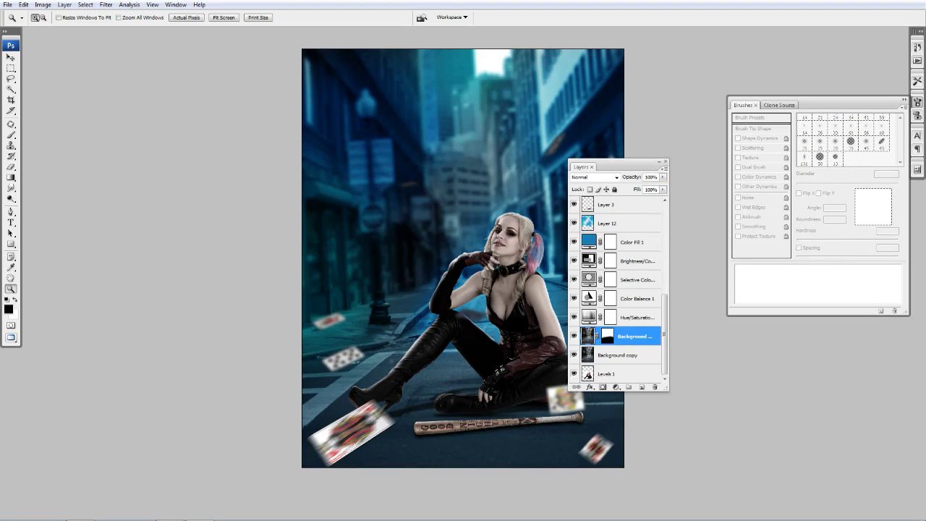
click(615, 387)
click(637, 320)
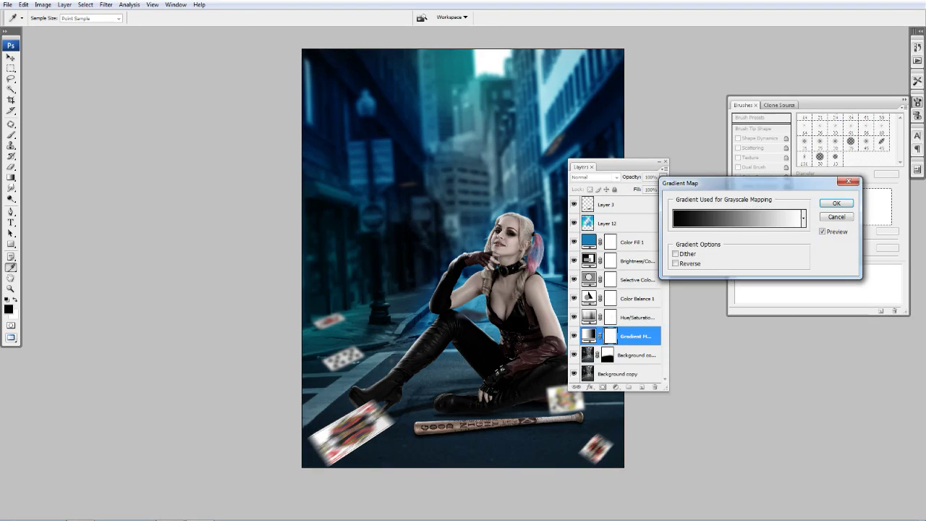
key(Return)
click(593, 176)
click(593, 205)
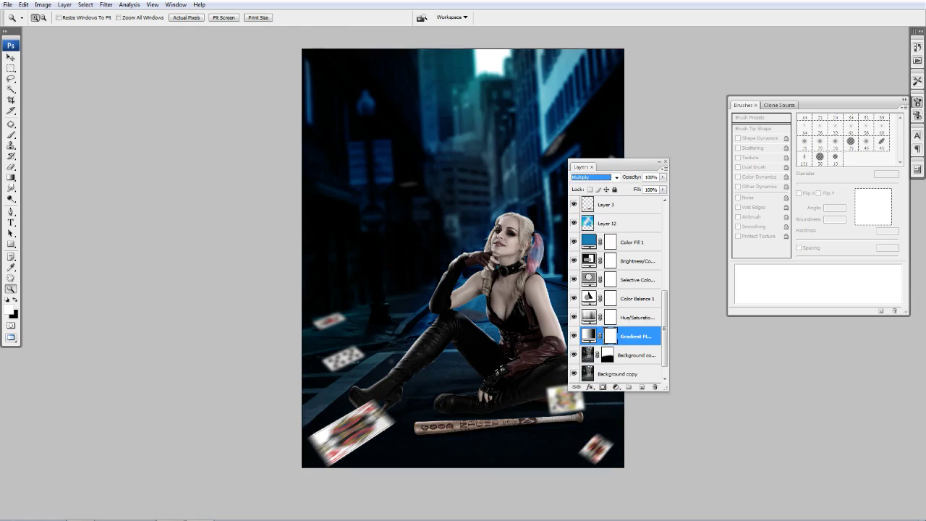
- Lower the Gradient Map to 49% opacity and paint its mask black in the centre
click(662, 177)
drag(661, 187, 638, 186)
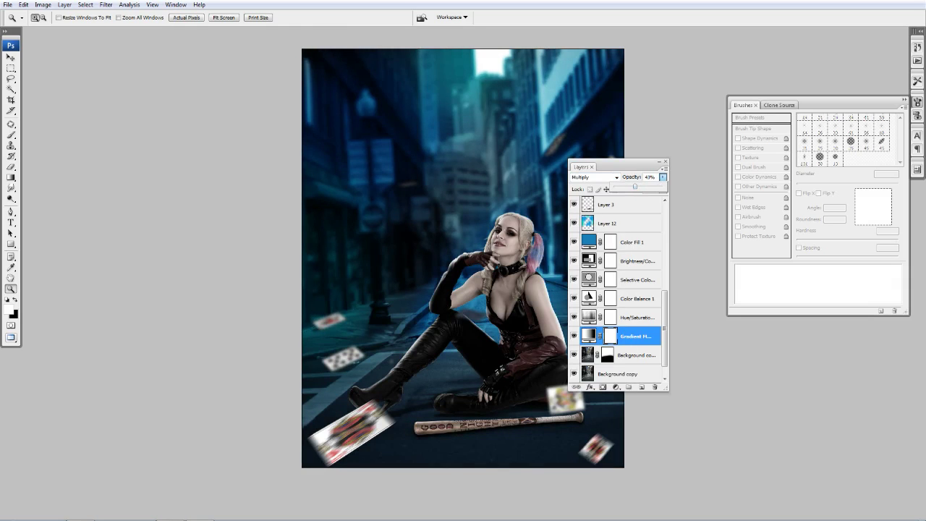
key(x)
key(bracketright)
key(bracketright)
key(bracketright)
click(405, 249)
drag(405, 248, 449, 258)
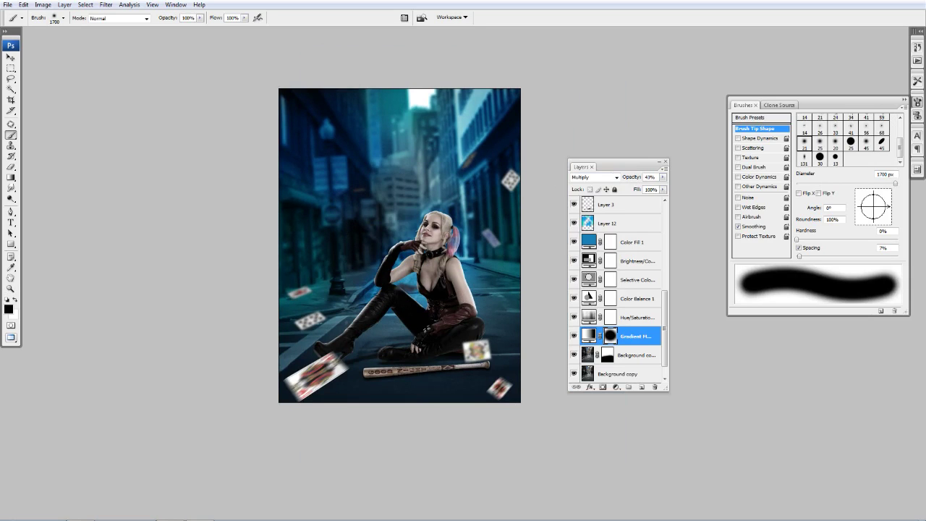
- Create Multiply Layer 14 with a black gradient darkening the top, and move it to the top
click(633, 242)
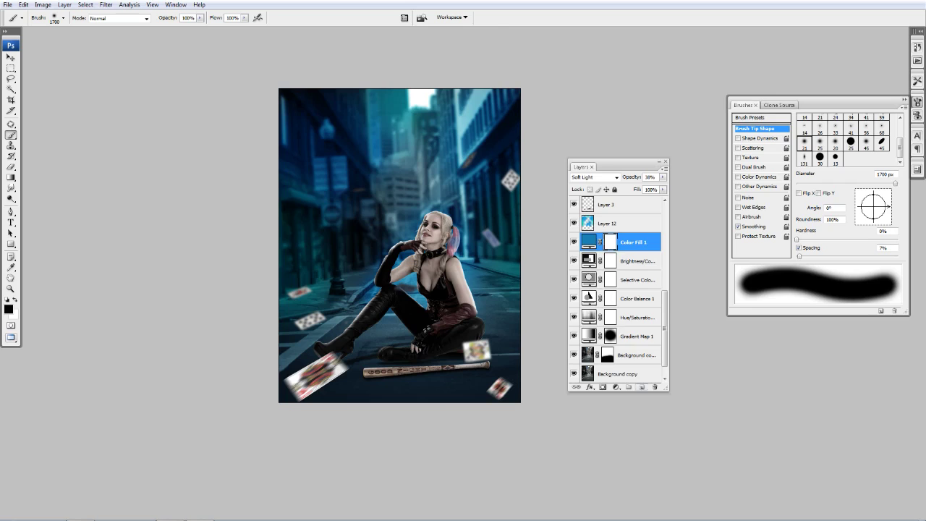
key(ctrl+shift+alt+n)
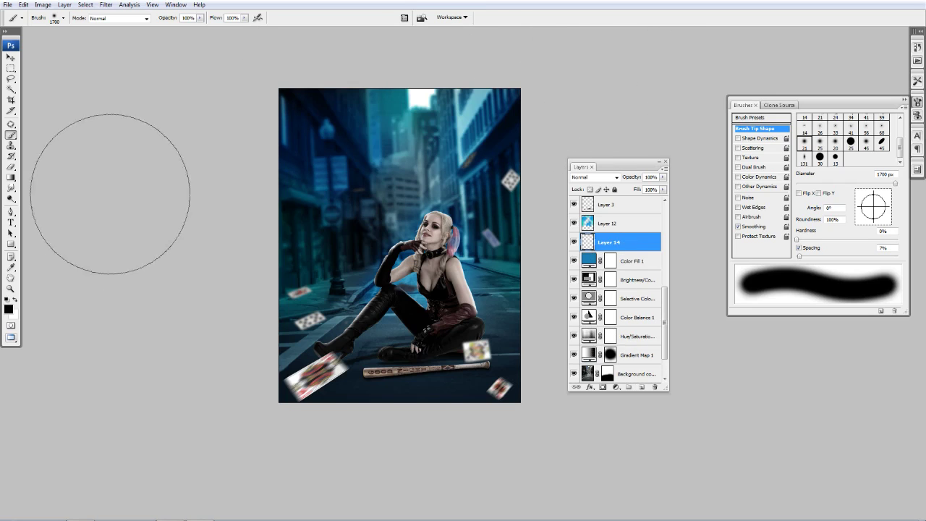
key(g)
drag(400, 66, 399, 173)
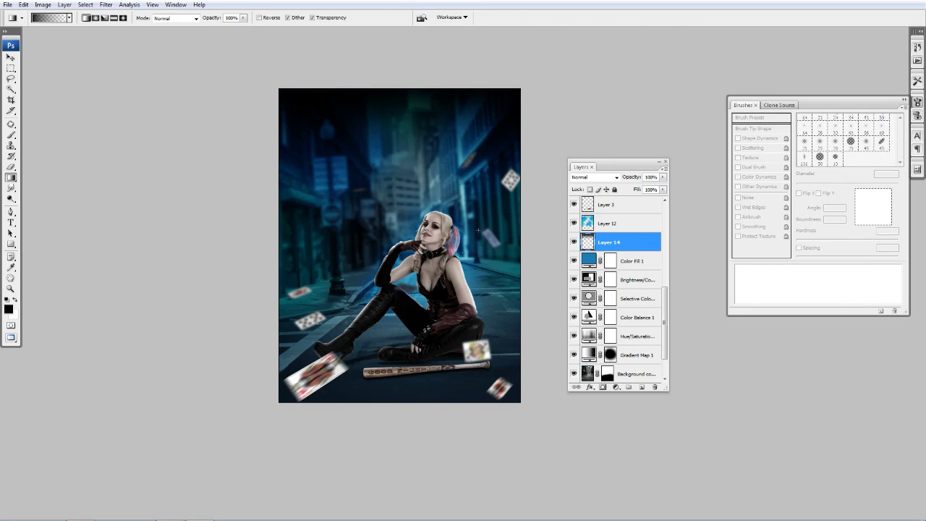
click(594, 176)
click(590, 209)
scroll(615, 289, up, 2)
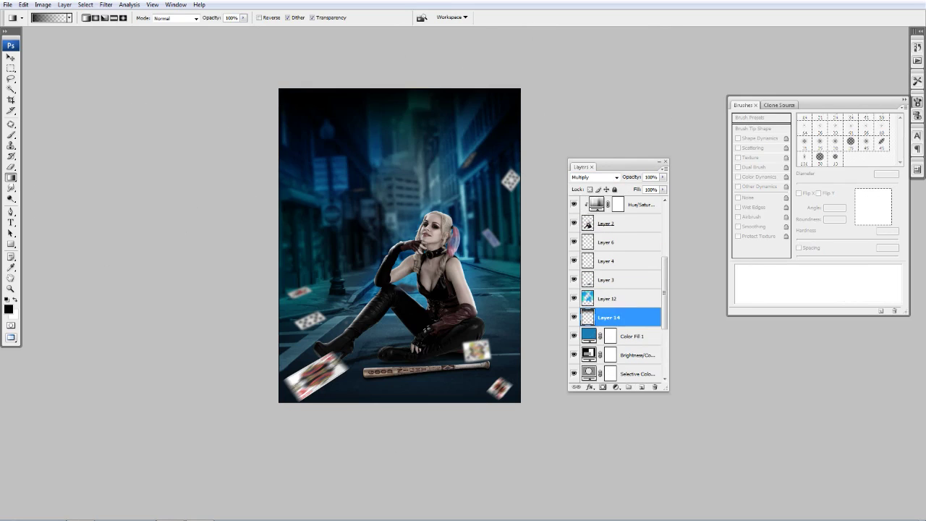
key(ctrl+shift+bracketright)
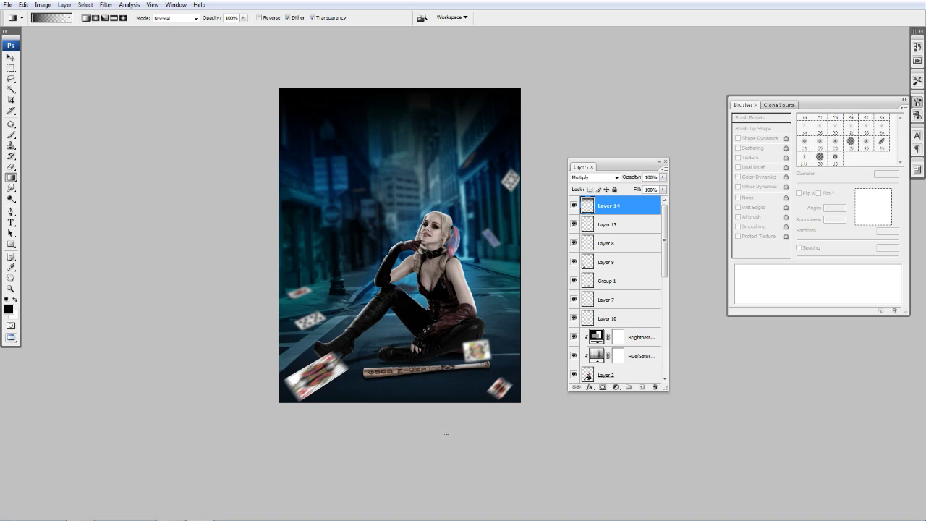
- Darken the bottom, right and left edges, set 57% opacity, and mask the vignette off the woman
drag(410, 334, 410, 402)
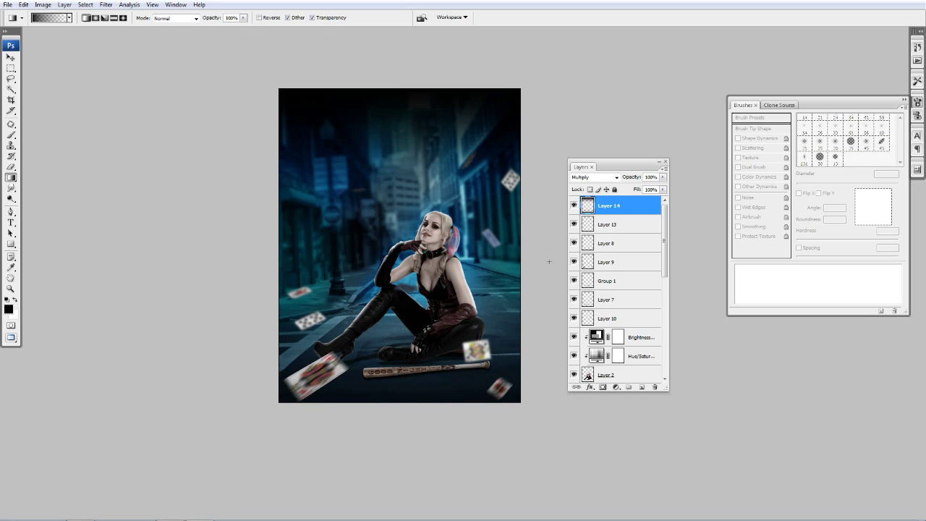
drag(544, 260, 512, 277)
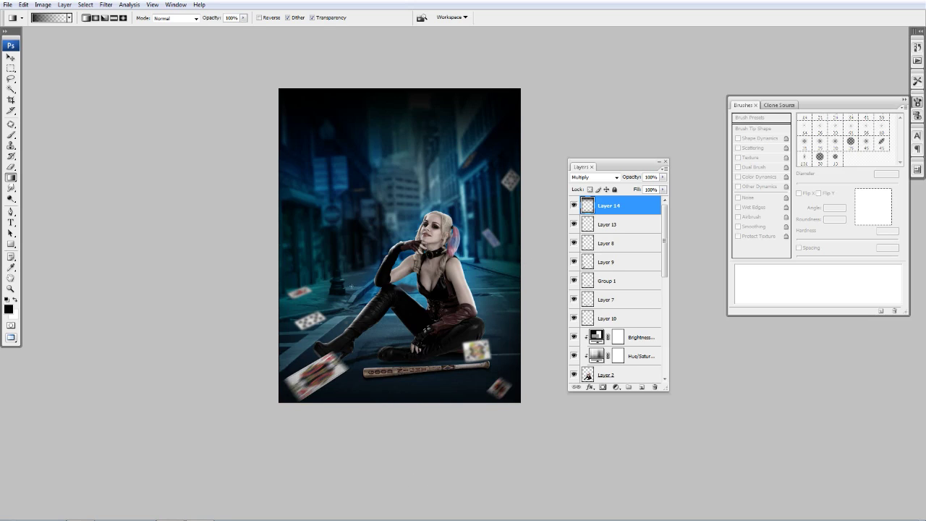
drag(267, 282, 361, 278)
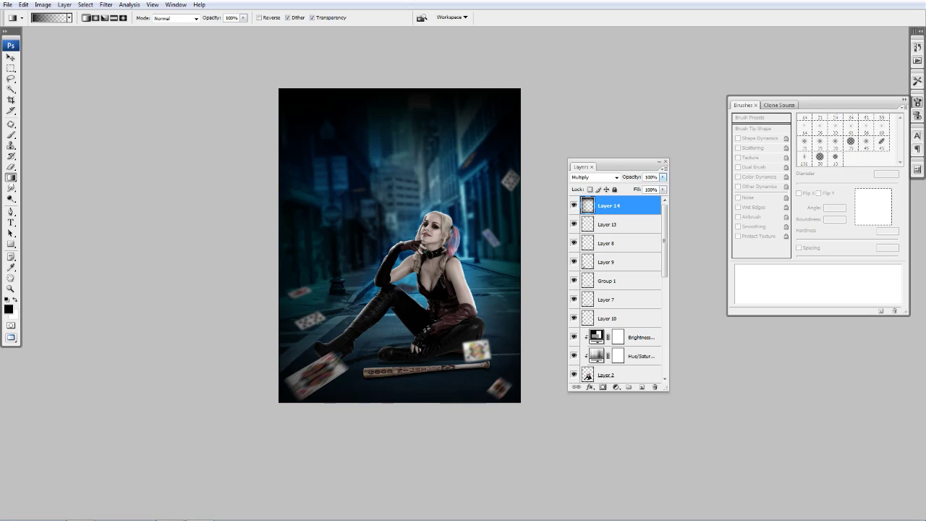
drag(661, 185, 642, 186)
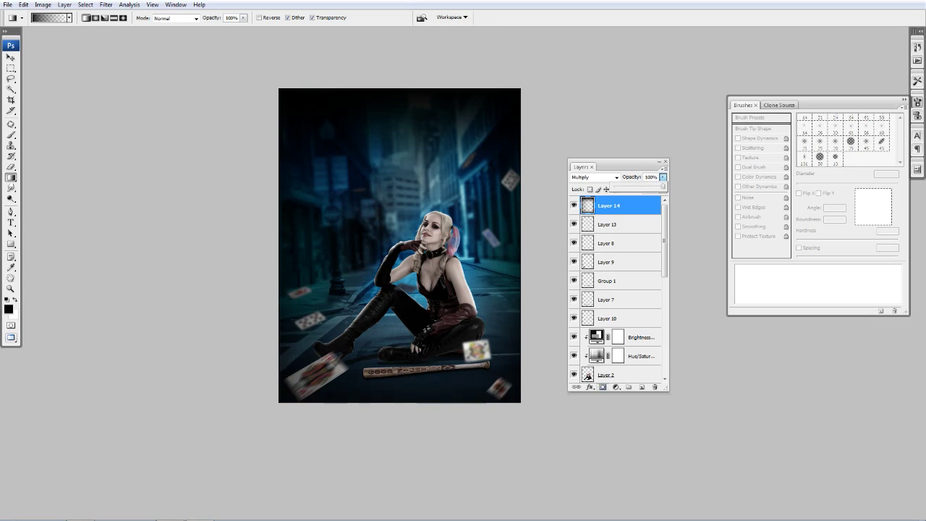
click(602, 387)
key(b)
mouse_move(399, 250)
mouse_down()
mouse_move(363, 224)
mouse_move(405, 288)
mouse_up()
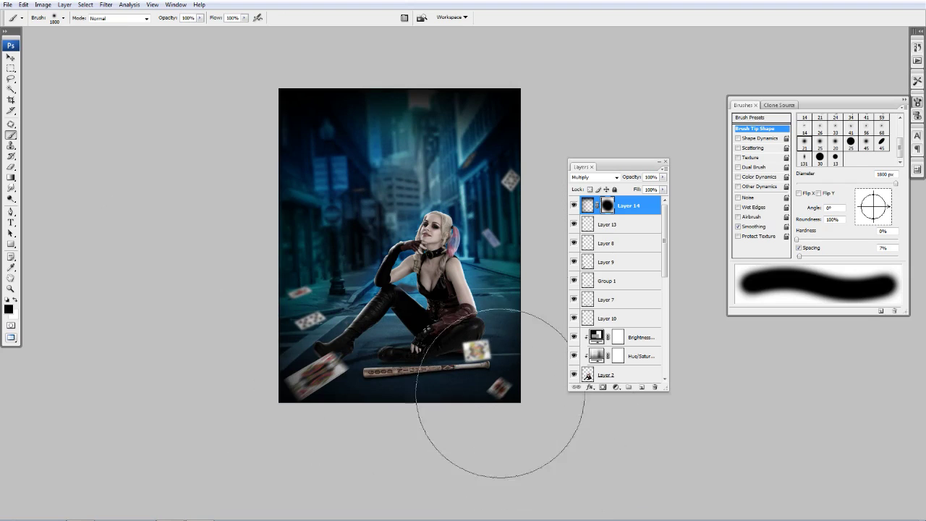
key(g)
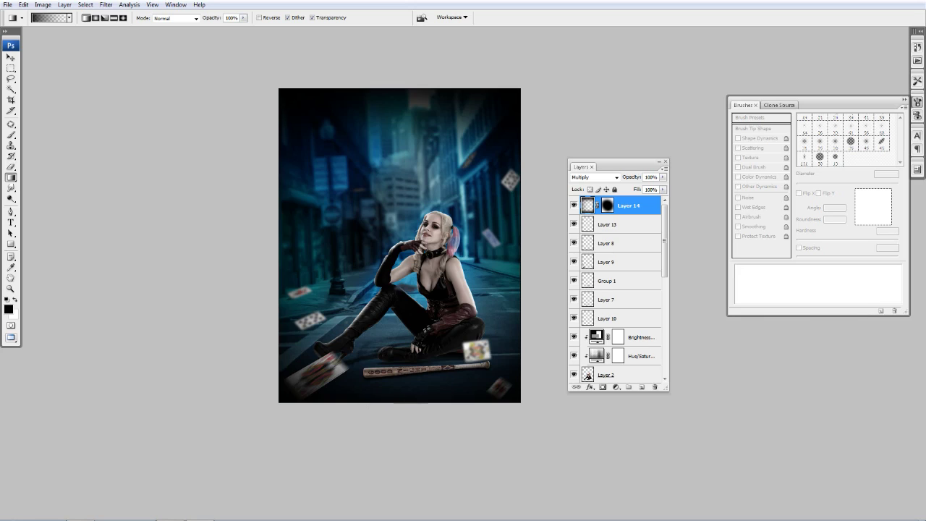
click(616, 387)
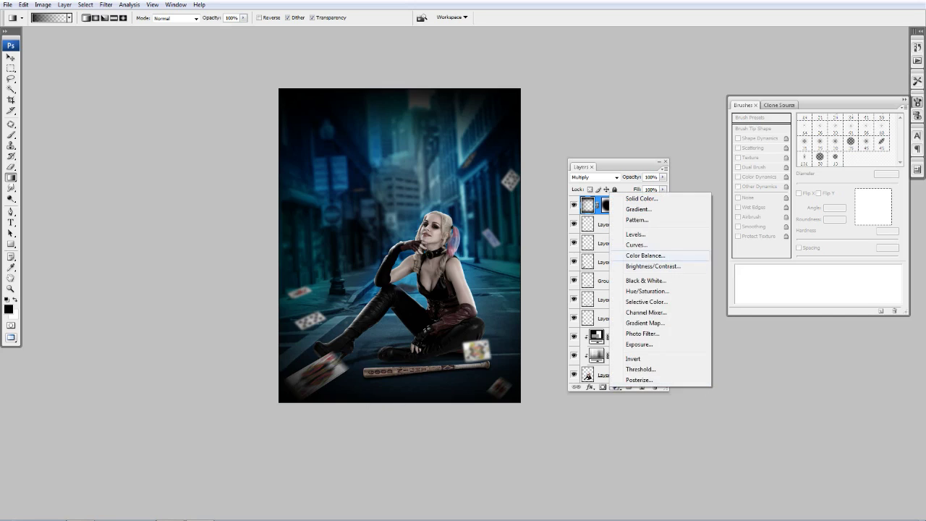
- Add a Color Balance layer shifting the midtones (-8 … +9)
click(636, 254)
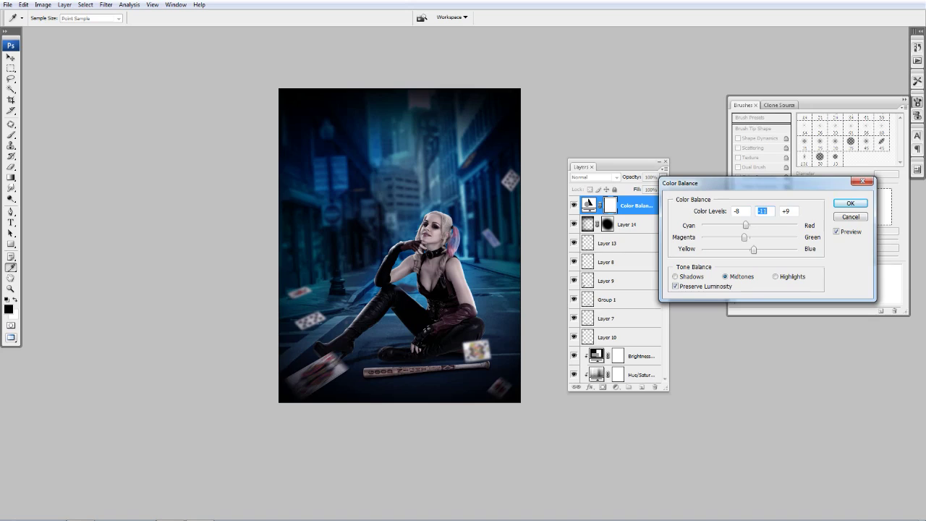
click(850, 203)
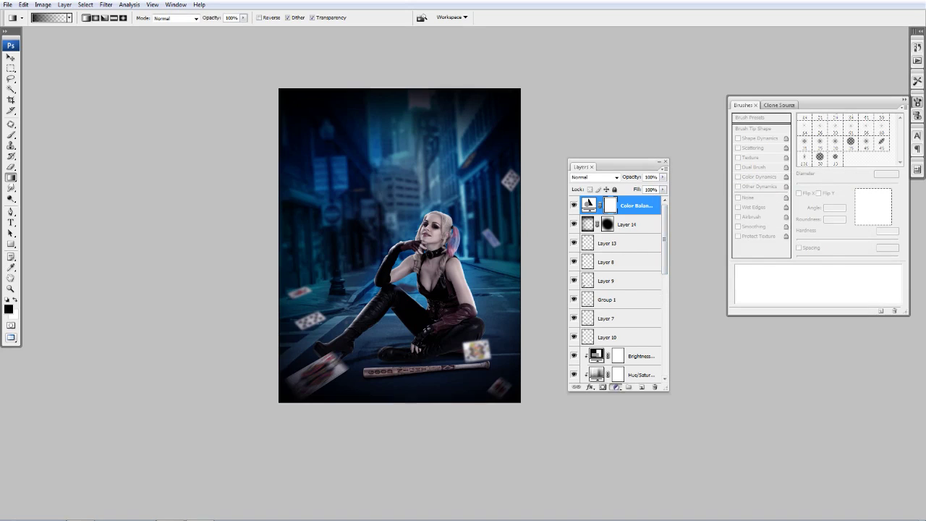
click(616, 387)
- Add a Selective Color layer adjusting the Reds, Cyans and Blues magenta values
click(646, 299)
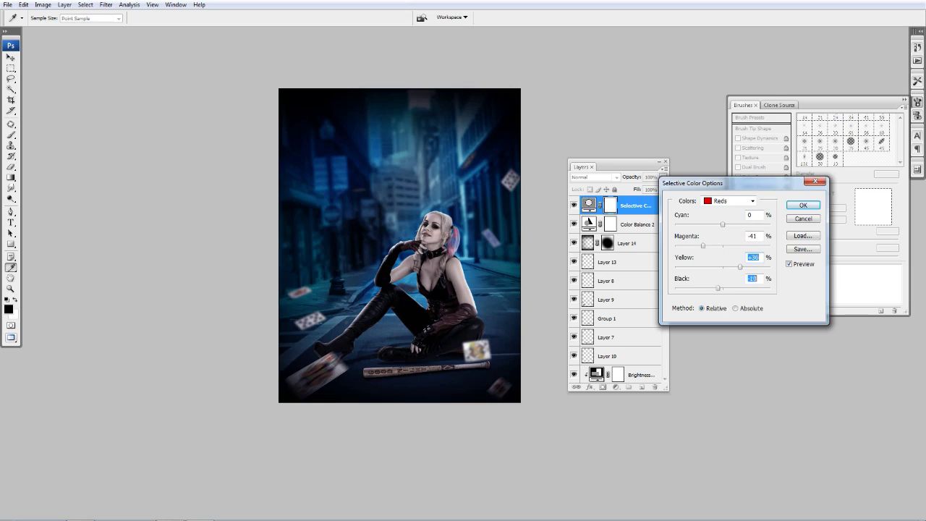
key(Tab)
click(727, 233)
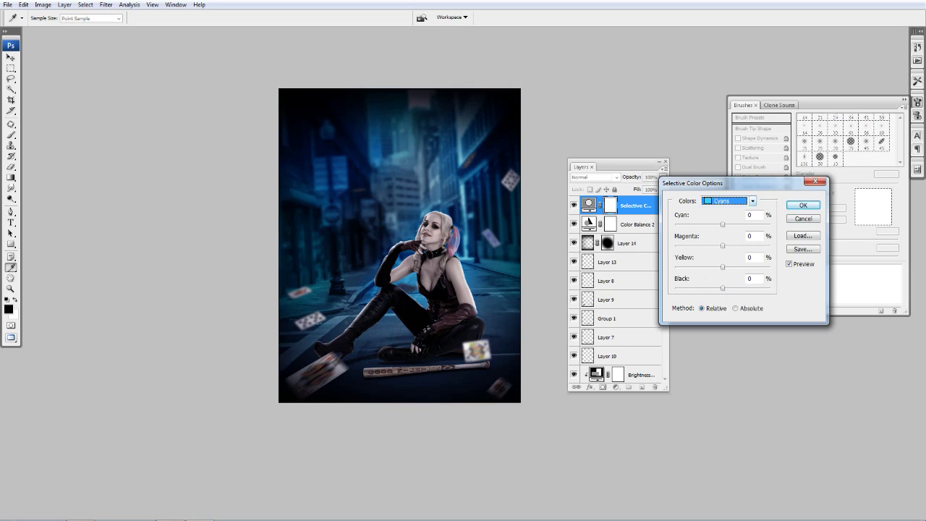
key(Up)
click(731, 200)
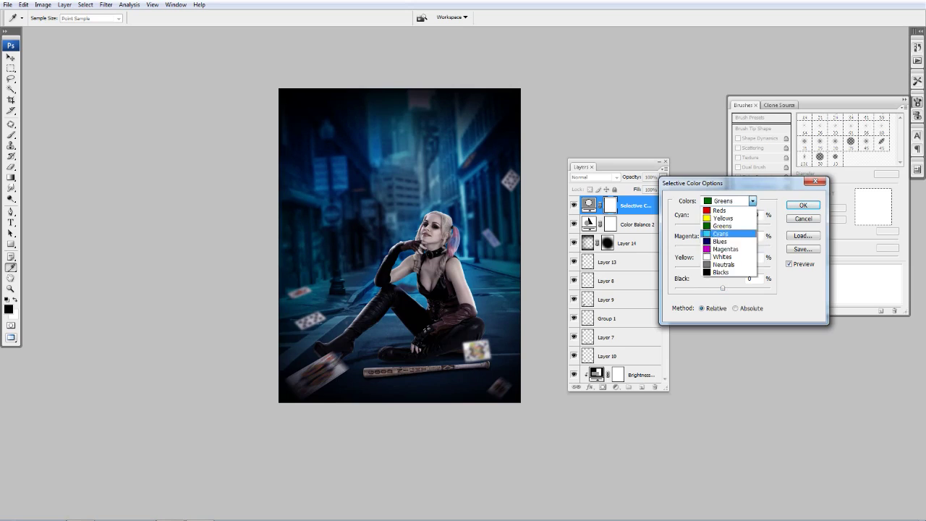
click(724, 241)
key(shift+Up)
key(shift+Up)
key(Return)
- Add a Color Balance 3 layer pushing the midtones to Red +6
key(g)
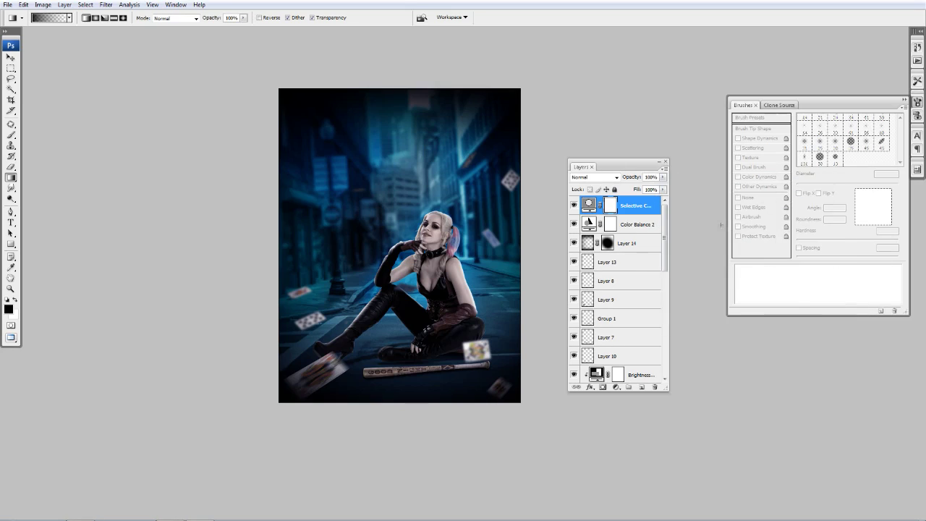
click(616, 387)
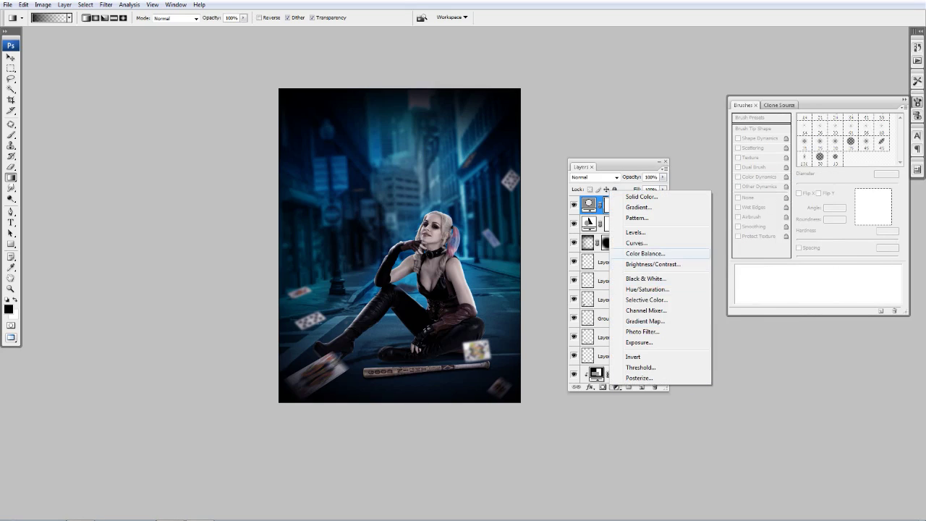
click(645, 253)
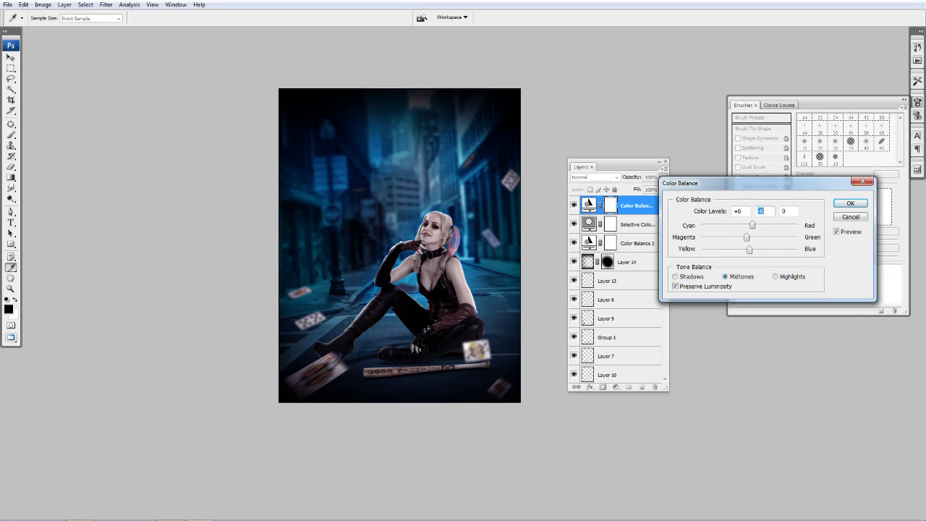
click(851, 204)
- Add a Brightness/Contrast layer with Brightness -33 and Contrast -5
click(616, 387)
click(651, 263)
drag(717, 214, 711, 214)
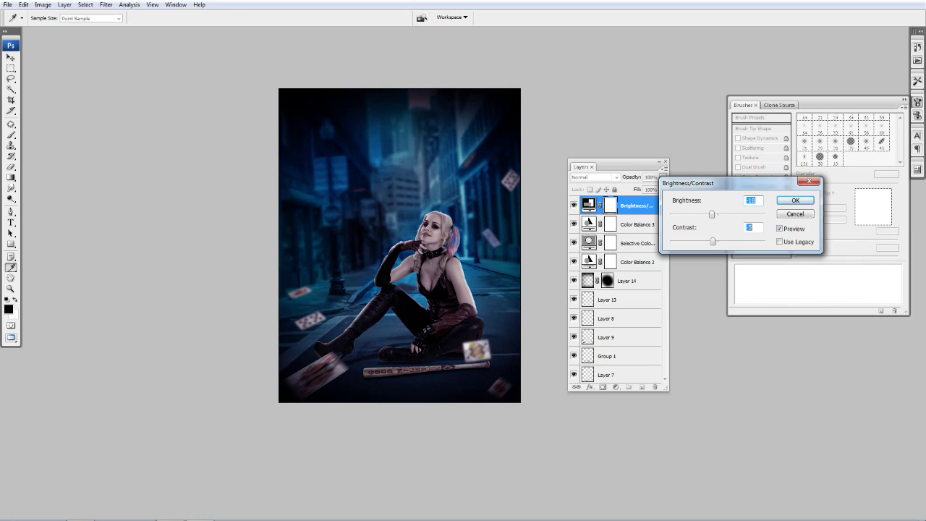
drag(711, 214, 707, 214)
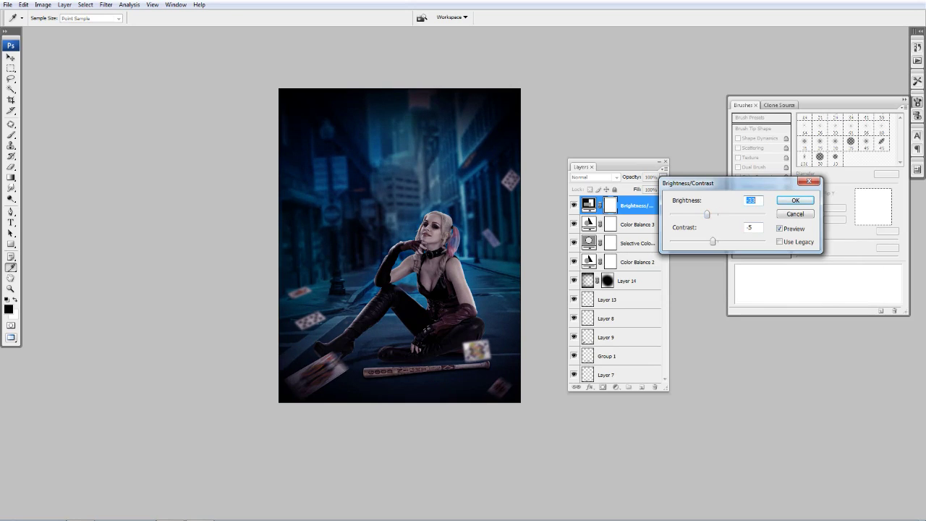
key(Return)
key(b)
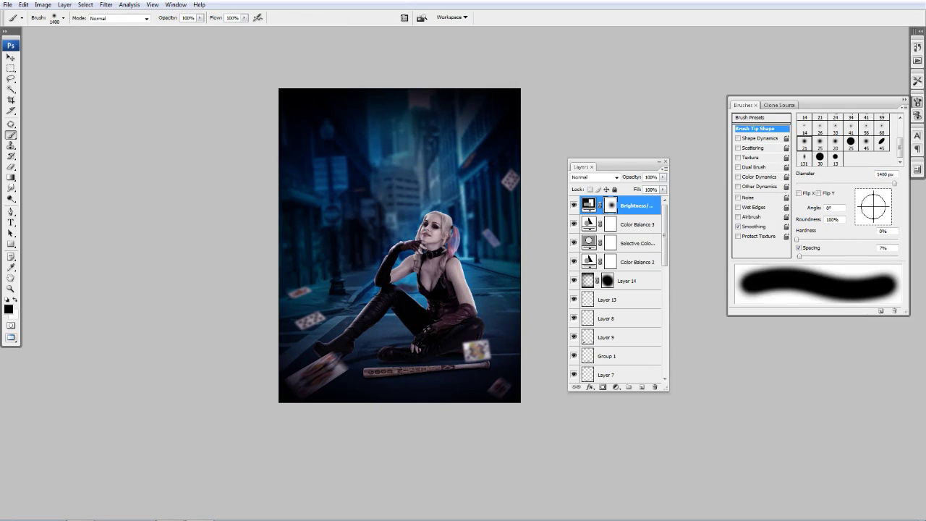
- Undo the darkening and add a Brightness/Contrast layer with Contrast +21
key(ctrl+z)
click(616, 387)
click(620, 262)
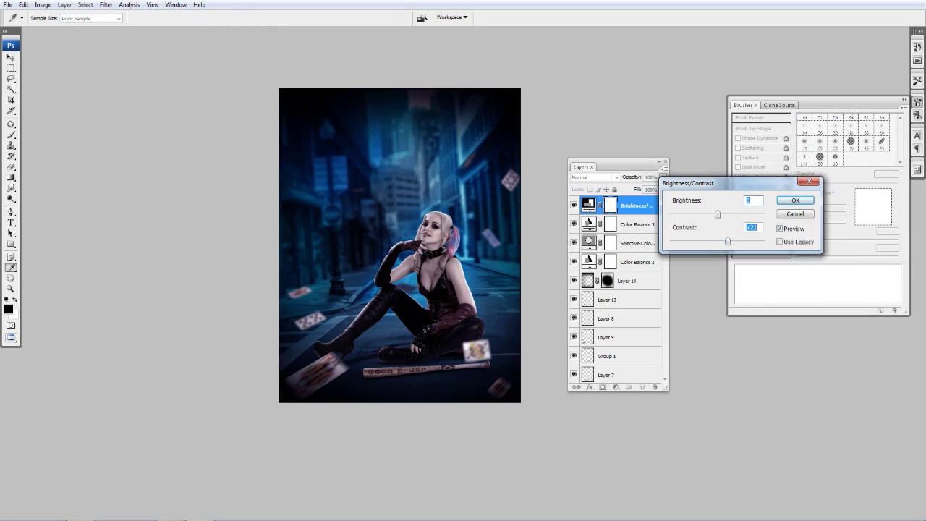
click(794, 200)
- Mask the contrast boost around the woman with a 43% opacity, 1100 px brush
click(199, 17)
key(4)
key(3)
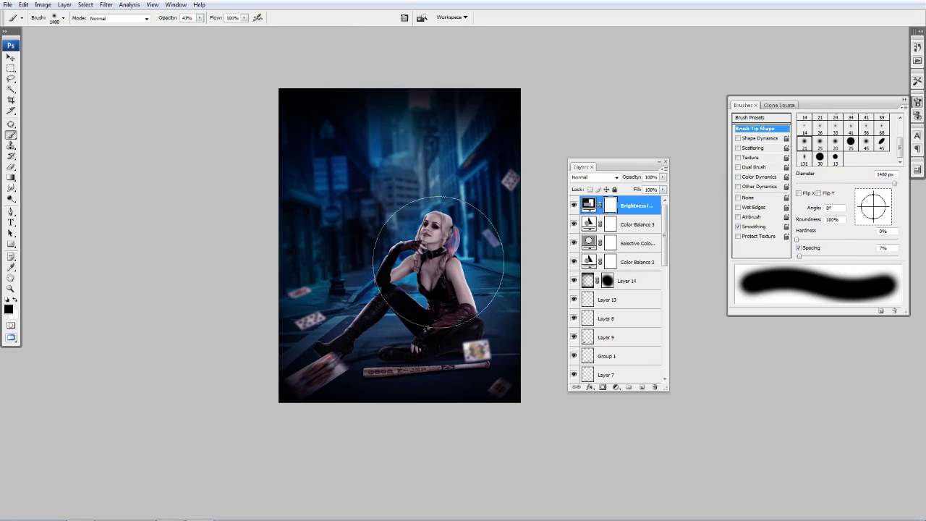
key(bracketleft)
key(bracketleft)
key(bracketleft)
drag(354, 225, 424, 242)
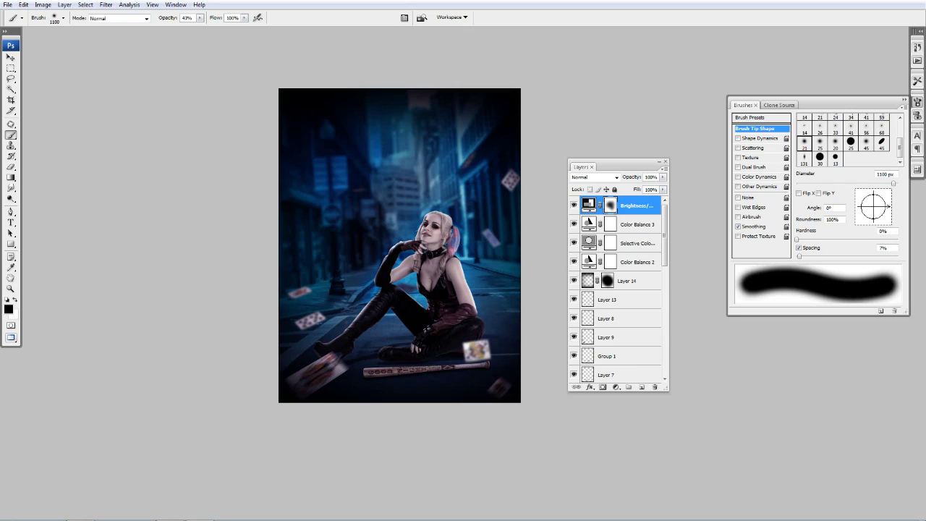
scroll(619, 290, down, 5)
scroll(619, 289, down, 5)
- Merge the visible layers into a new top Layer 15 and tint it with Variations
shift+click(608, 354)
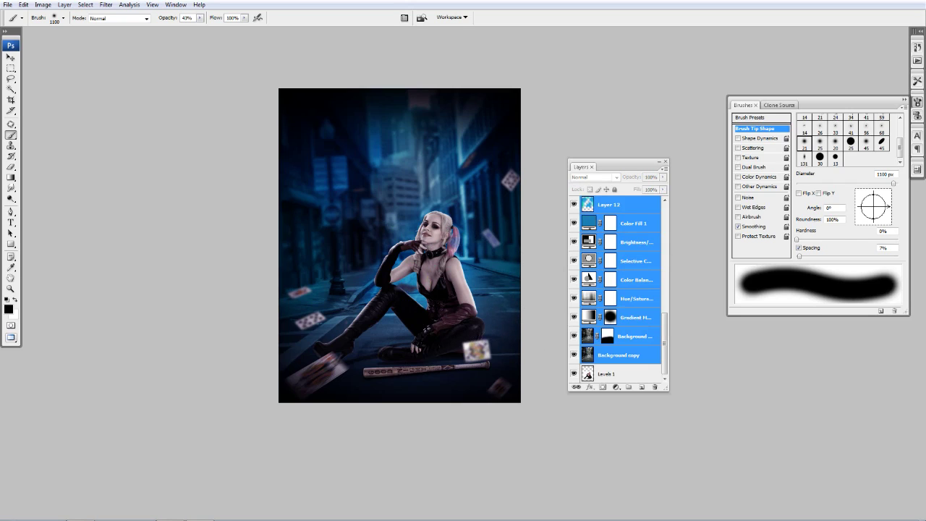
key(ctrl+alt+shift+e)
key(ctrl+shift+bracketright)
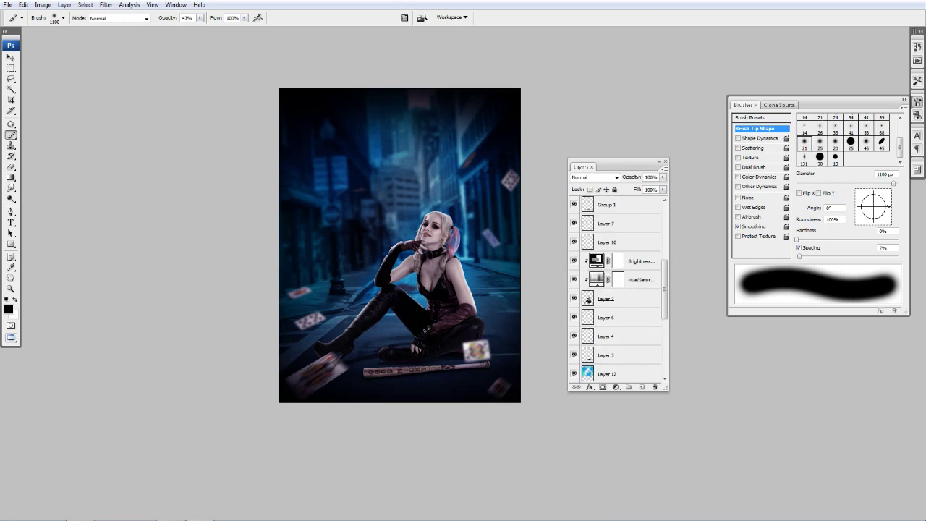
click(43, 5)
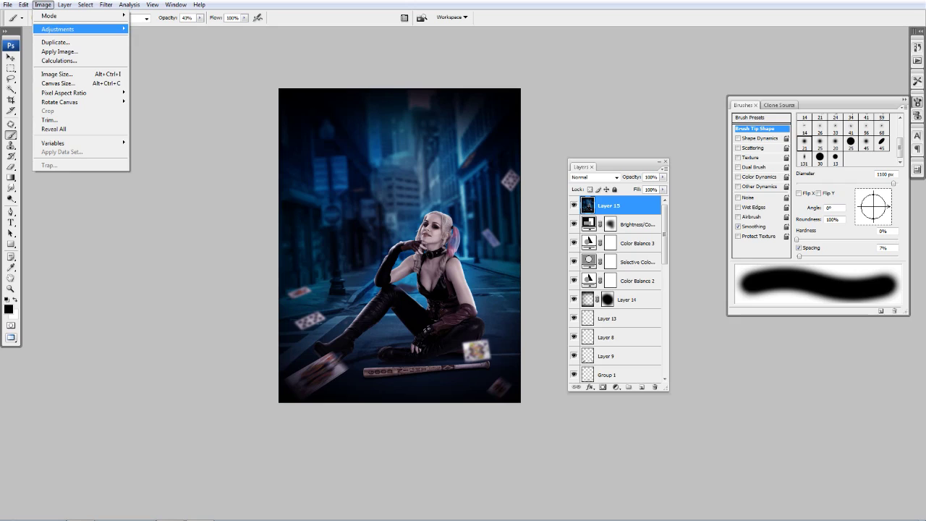
click(152, 243)
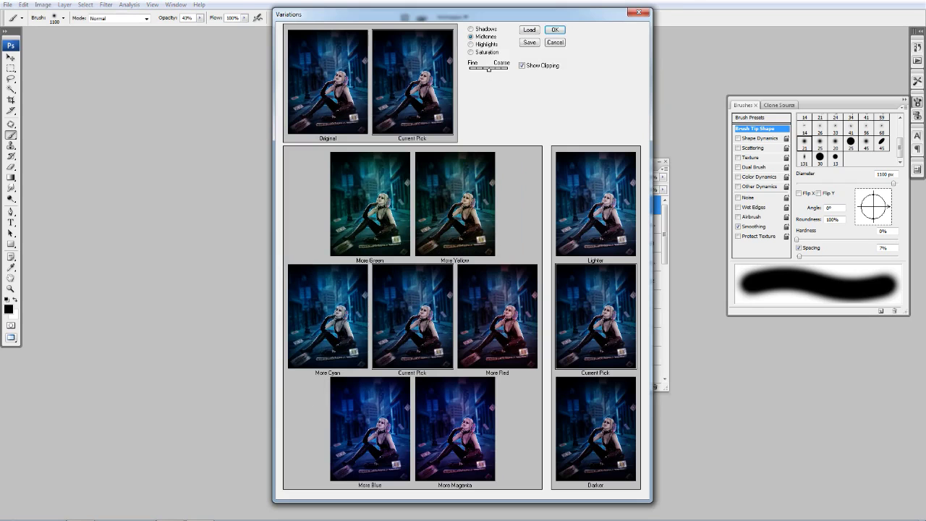
click(555, 29)
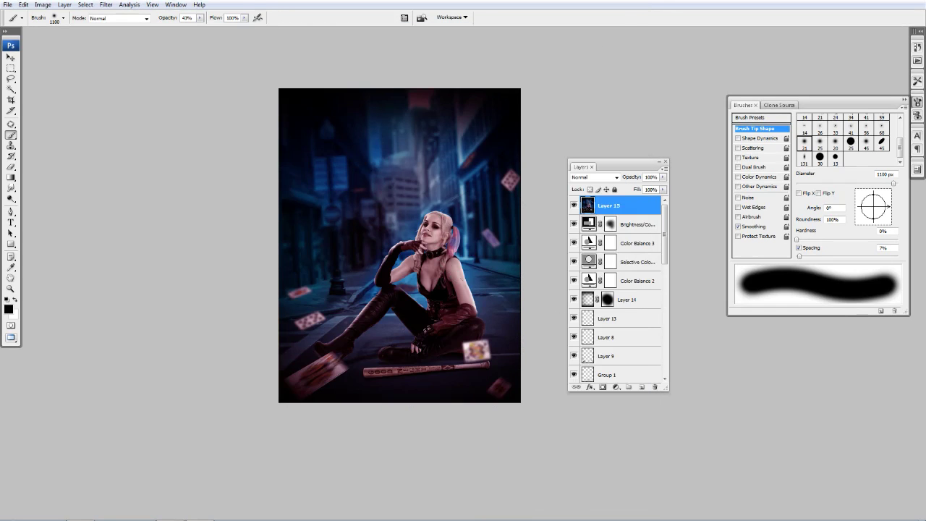
- Mask Layer 15 with a 1700 px brush, lower it to about 75%, and duplicate it
click(602, 387)
key(bracketright)
key(bracketright)
key(bracketright)
key(bracketright)
key(bracketright)
key(bracketright)
click(459, 351)
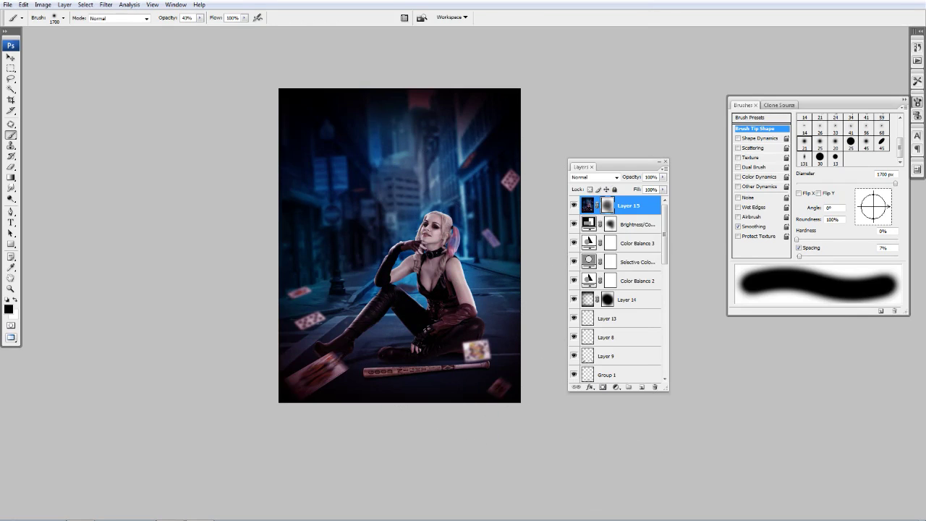
drag(661, 177, 648, 186)
key(ctrl+j)
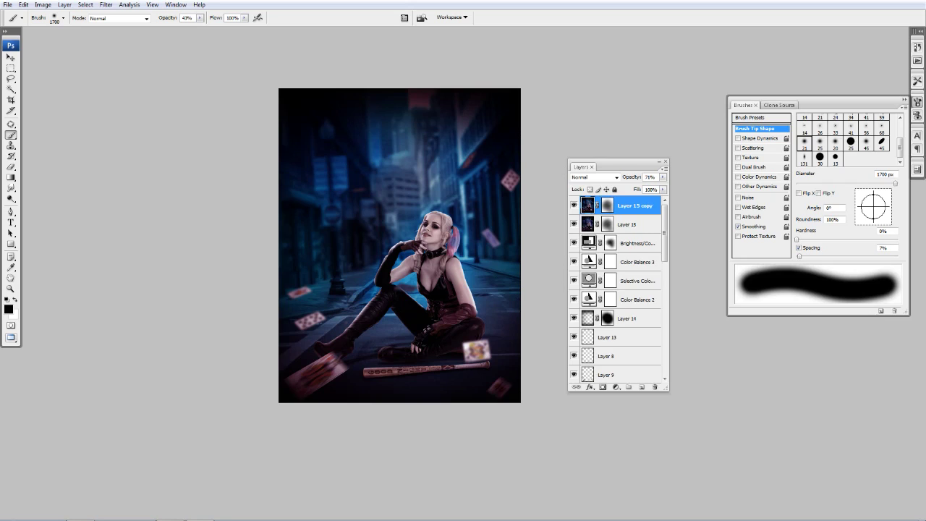
key(alt+bracketleft)
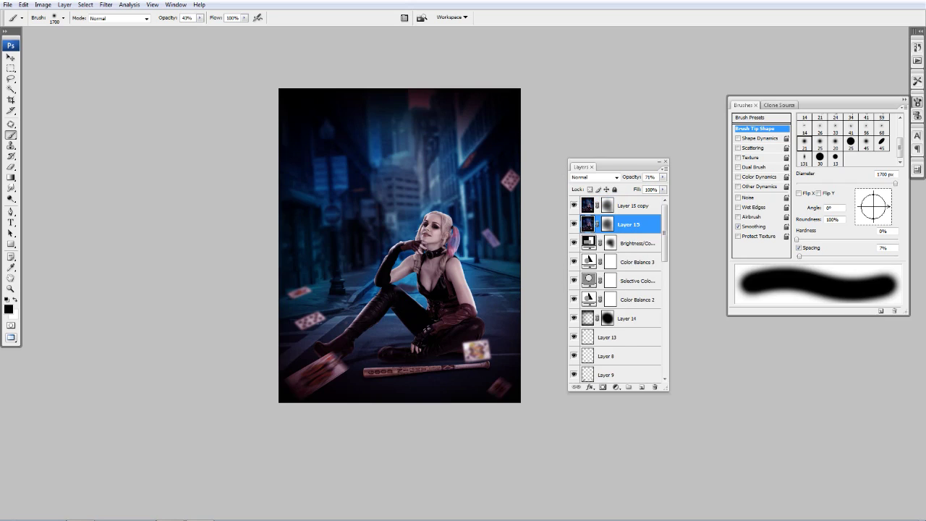
key(ctrl+alt+z)
key(ctrl+alt+z)
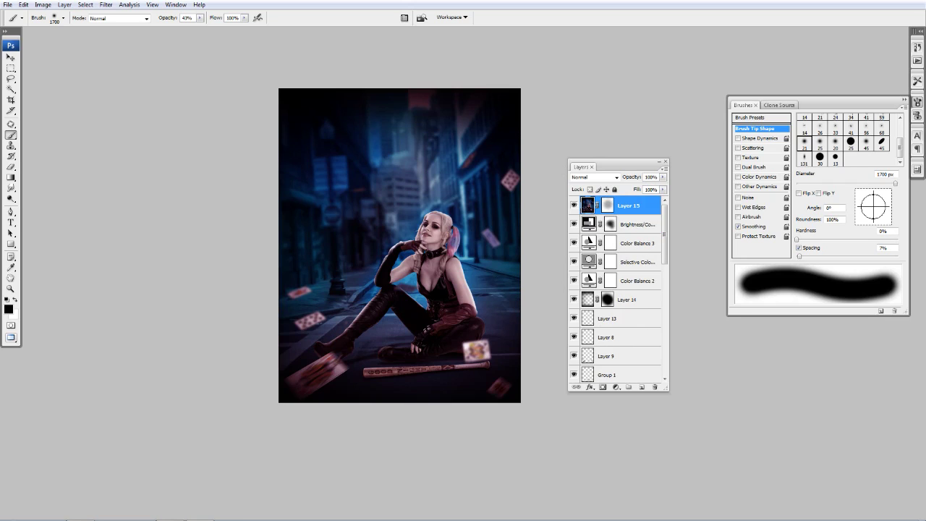
key(ctrl+j)
- Give Layer 15 copy a red Variations tint, masked away from the picture's middle
click(43, 5)
mouse_move(58, 29)
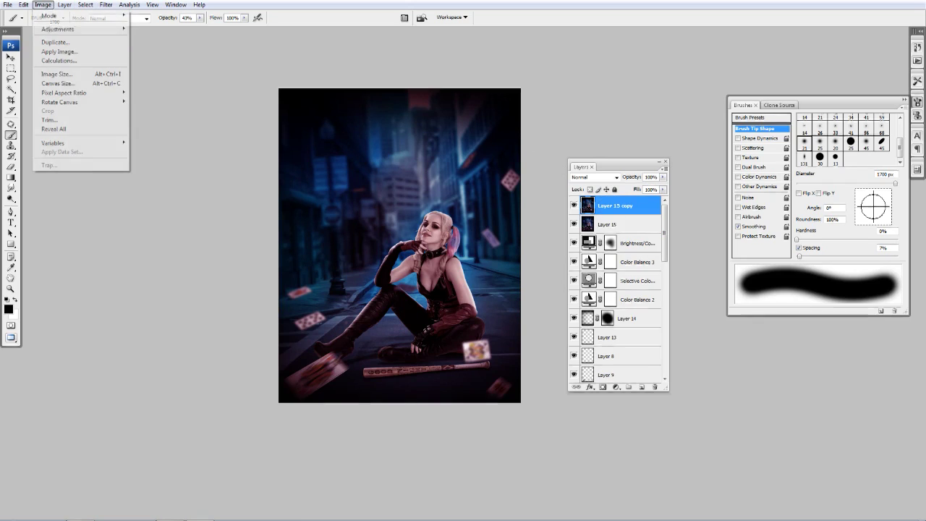
click(150, 243)
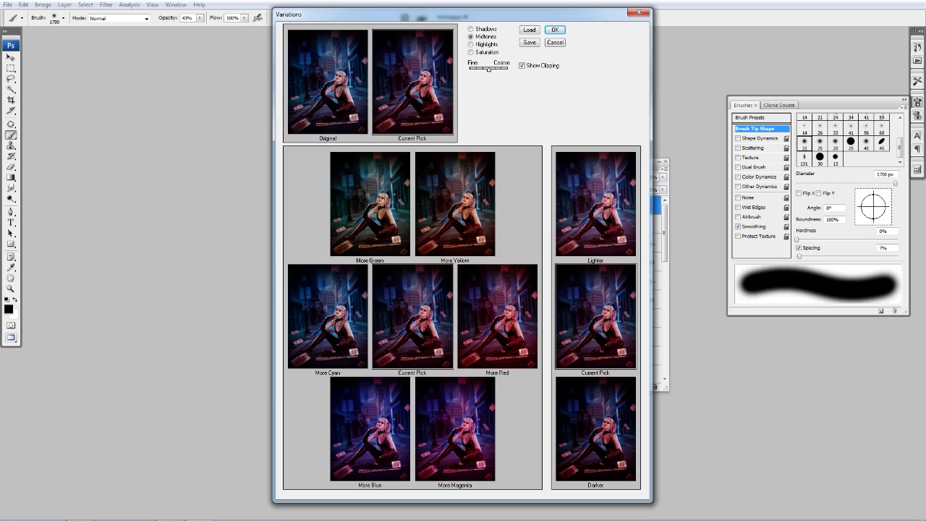
key(Return)
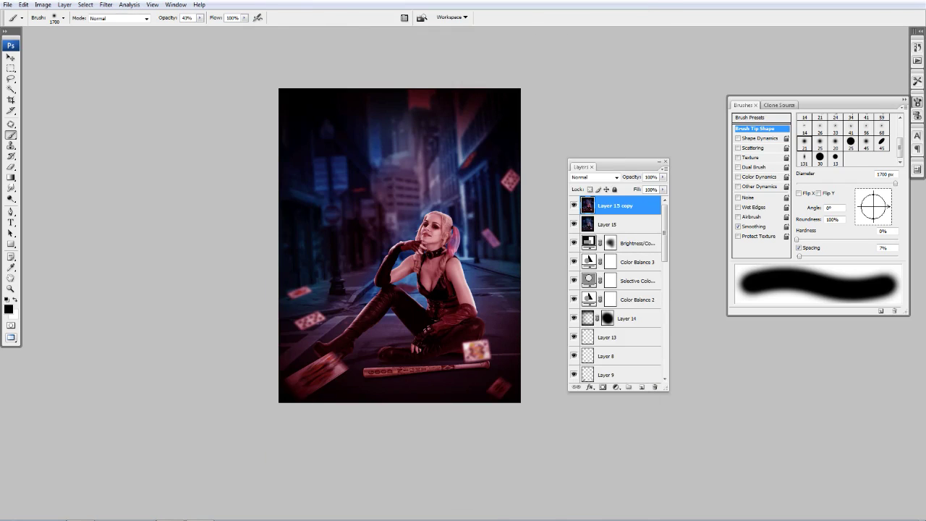
click(602, 387)
drag(403, 227, 382, 309)
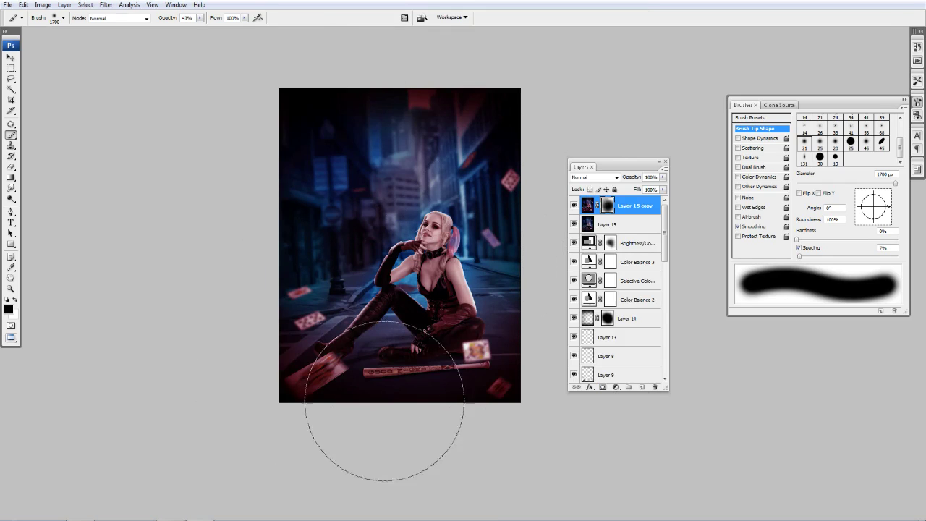
- Merge Layer 15 with its copy and duplicate the result as Layer 15 copy 2
shift+click(608, 224)
key(ctrl+e)
key(ctrl+j)
click(105, 4)
mouse_move(113, 203)
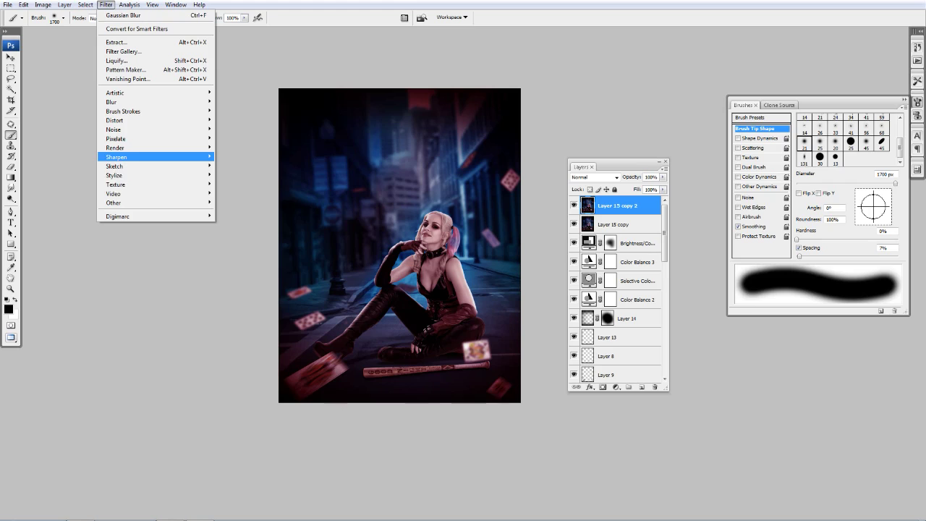
- Apply the High Pass filter to Layer 15 copy 2
click(235, 211)
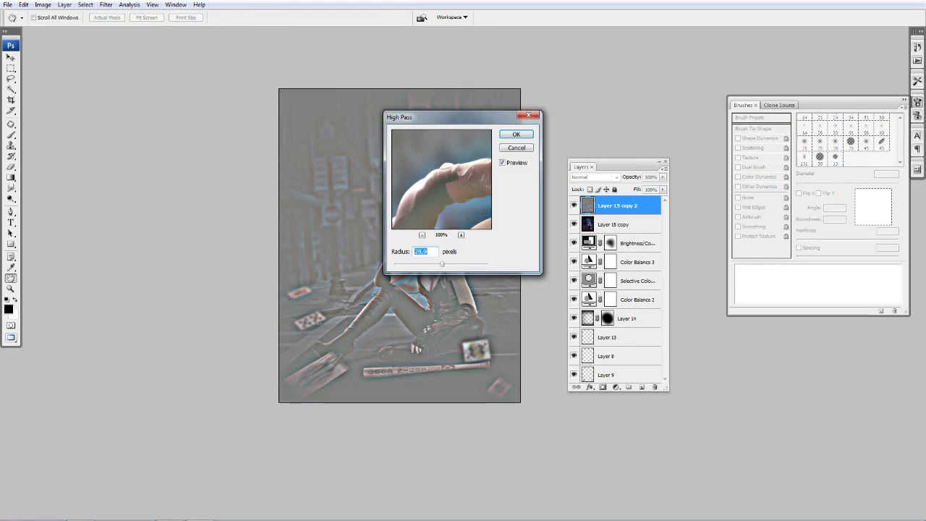
key(Return)
key(b)
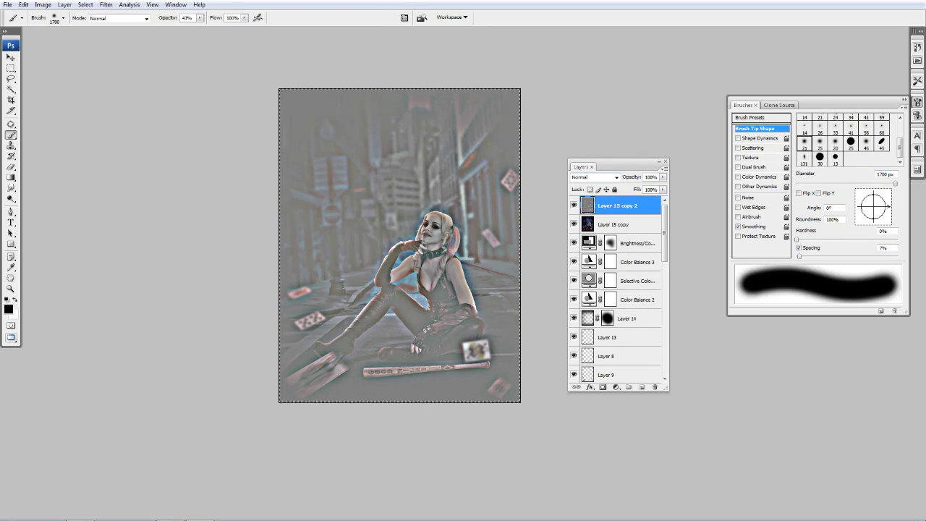
- Try Soft Light, Linear Light, Vivid Light and Screen blending, then return to Normal
click(595, 177)
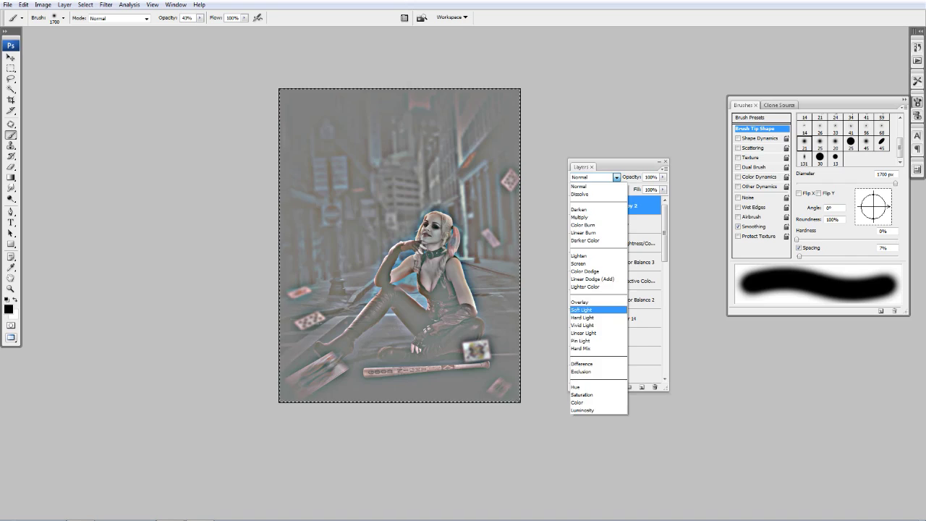
click(581, 310)
click(594, 178)
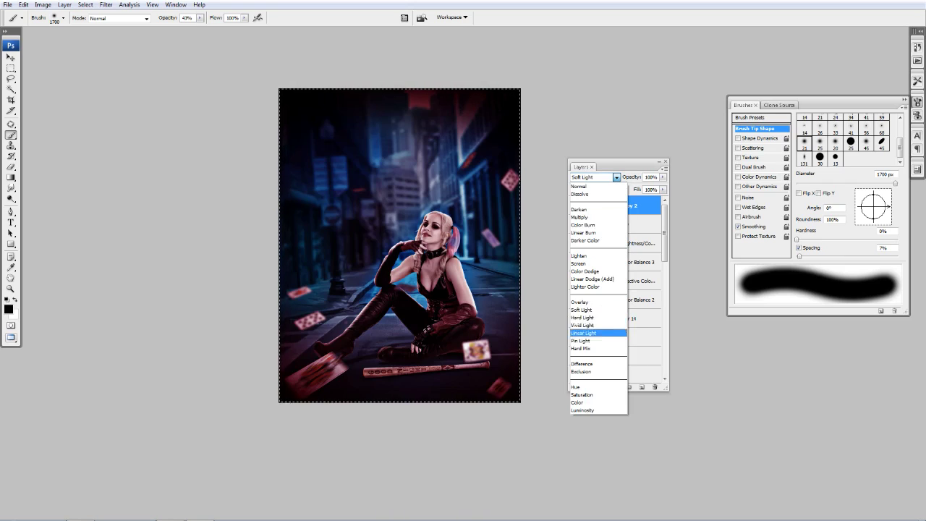
click(582, 333)
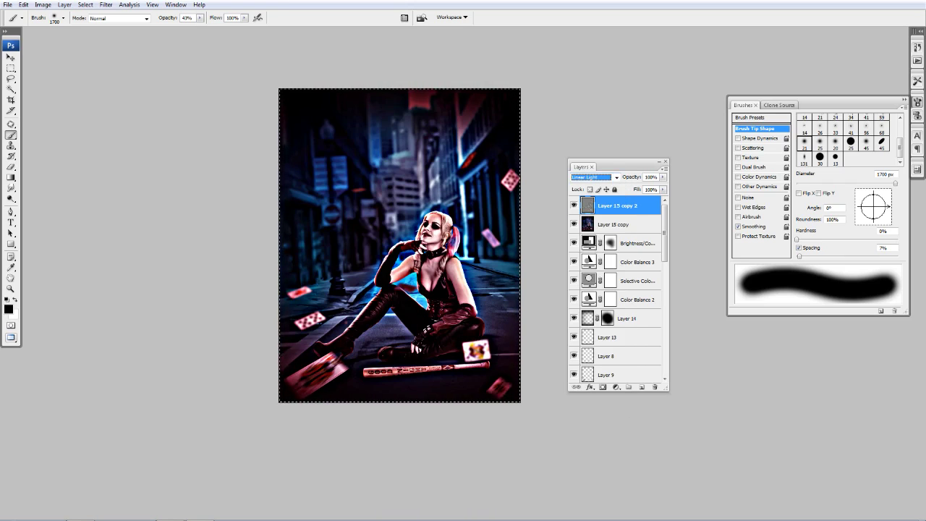
click(594, 177)
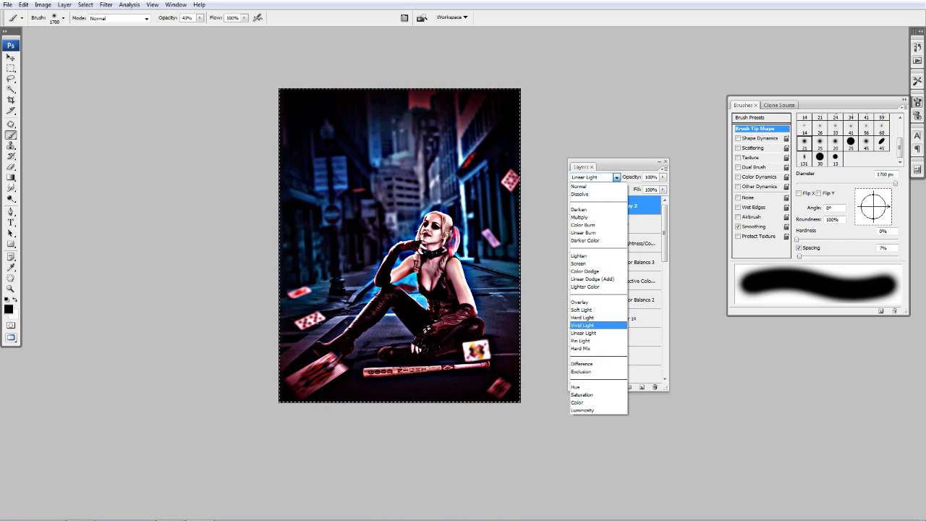
click(582, 325)
click(595, 177)
key(Up)
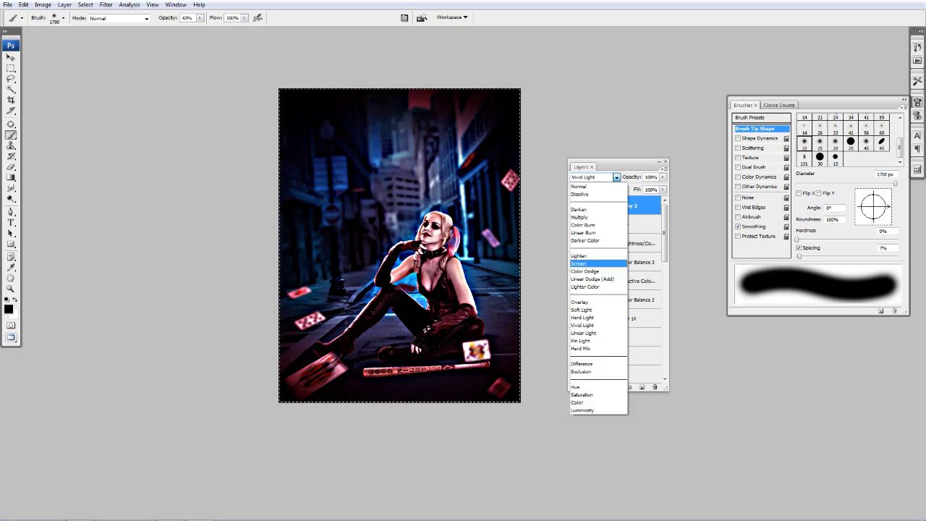
key(Return)
click(595, 177)
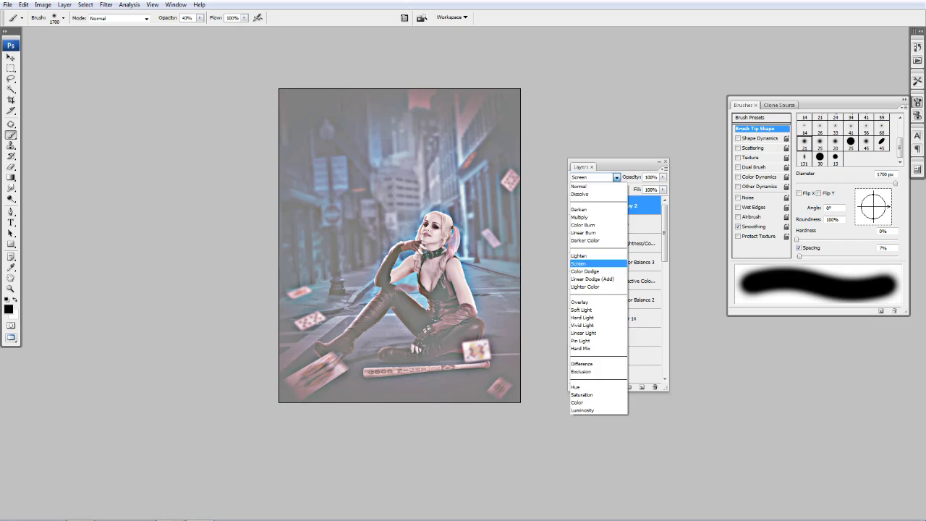
key(Home)
key(Return)
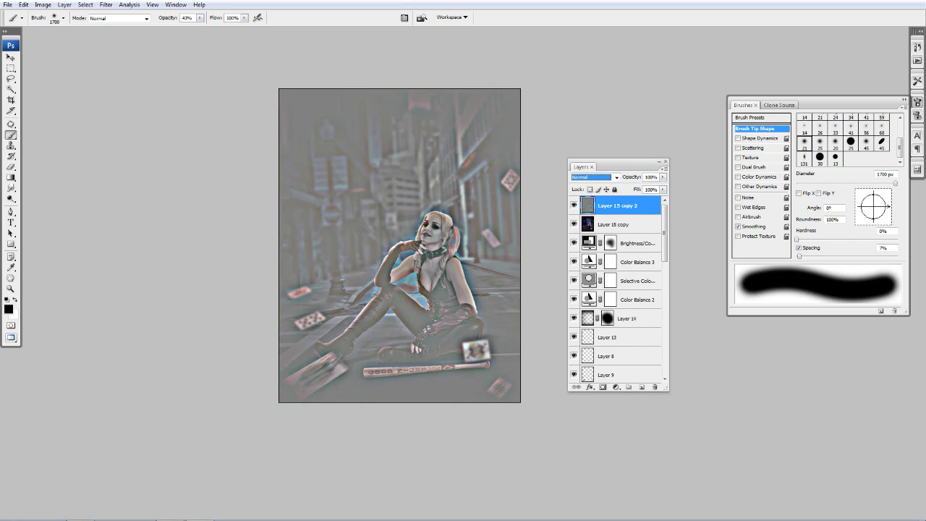
click(594, 177)
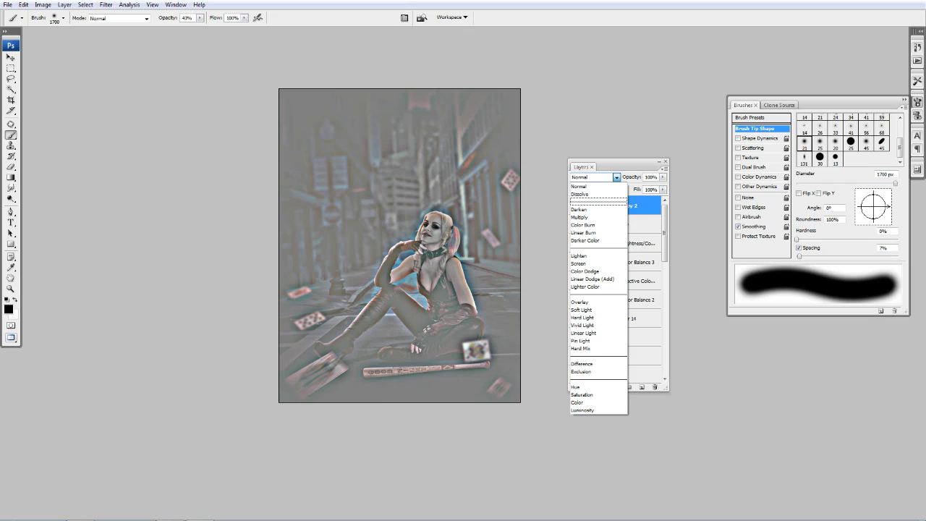
key(Return)
- Hide and delete the High Pass layer (Layer 15 copy 2), then add a layer mask to Layer 15 copy
click(574, 205)
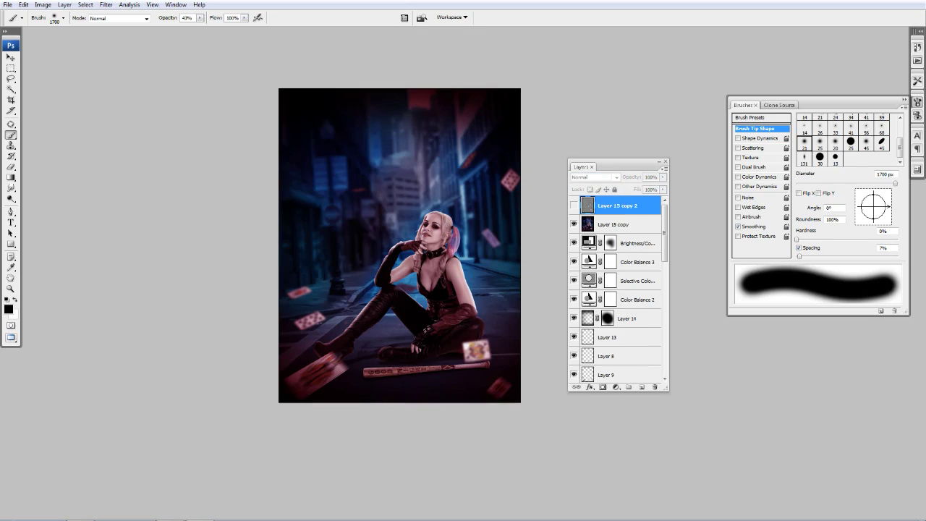
drag(615, 205, 655, 387)
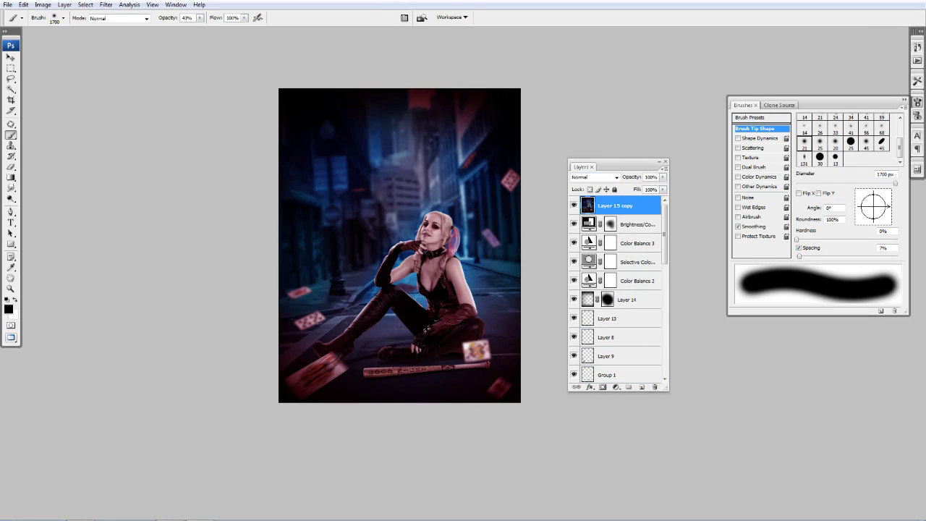
click(603, 387)
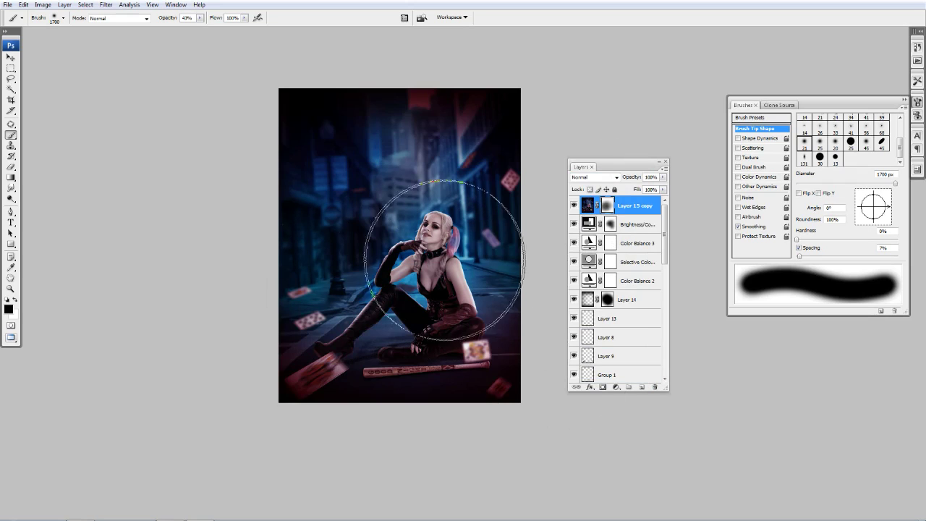
- Paint black on the mask around the woman to restore the blue surroundings, then zoom in on her face
drag(453, 247, 413, 227)
drag(310, 206, 444, 248)
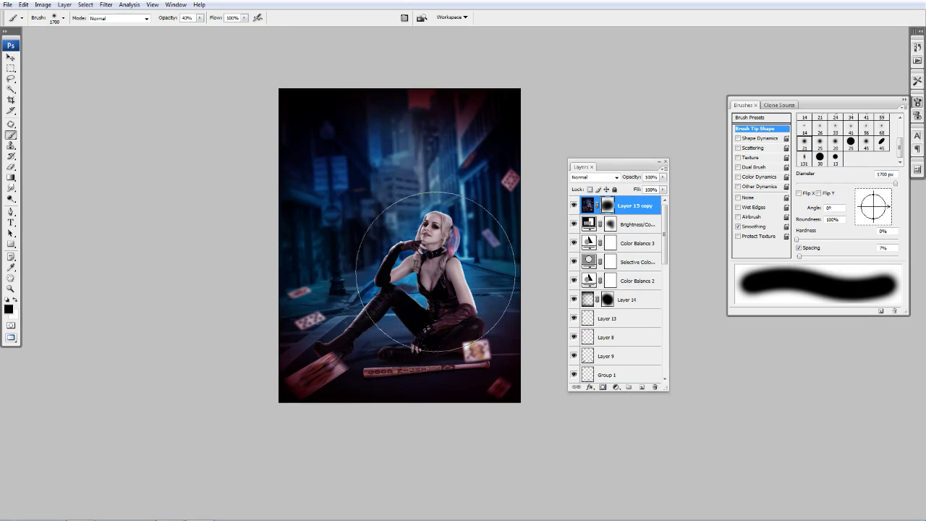
key(z)
click(457, 244)
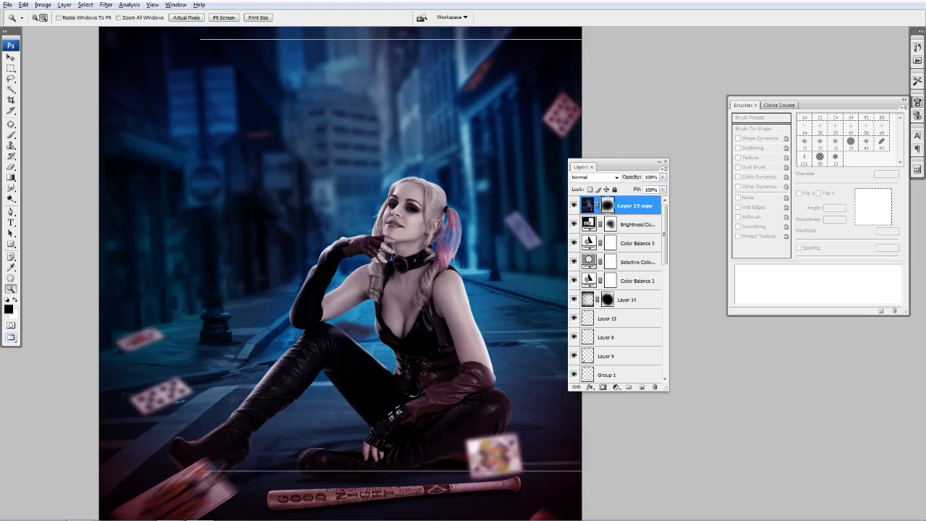